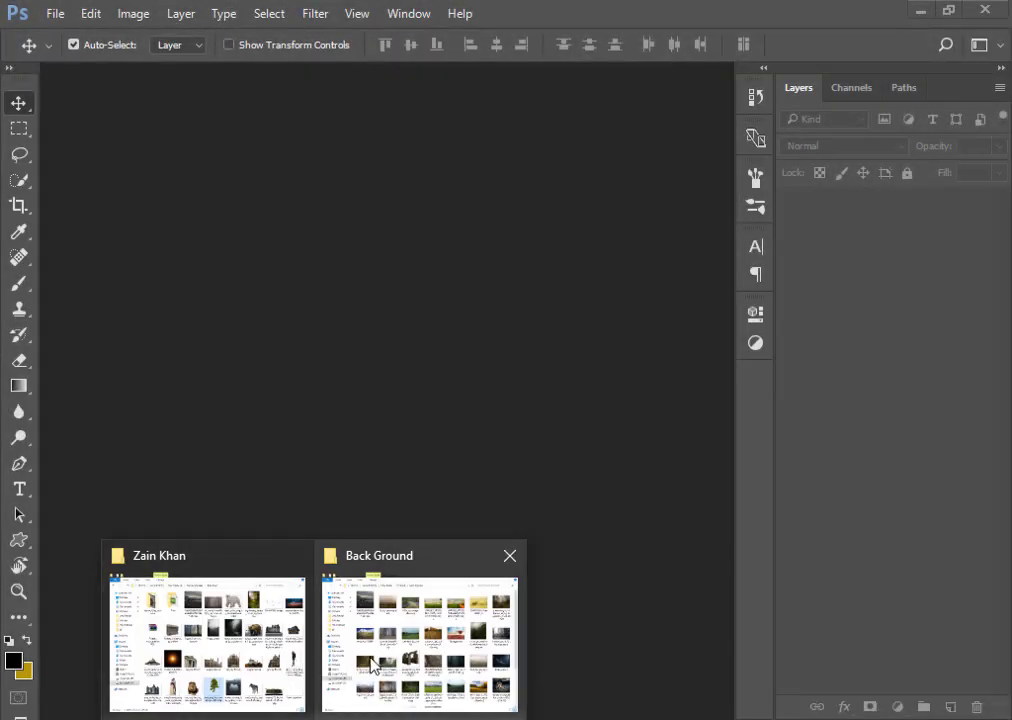
Open meadow_by_vxlphotography from the Back Ground stock folder in Photoshop.
left_click(410, 640)
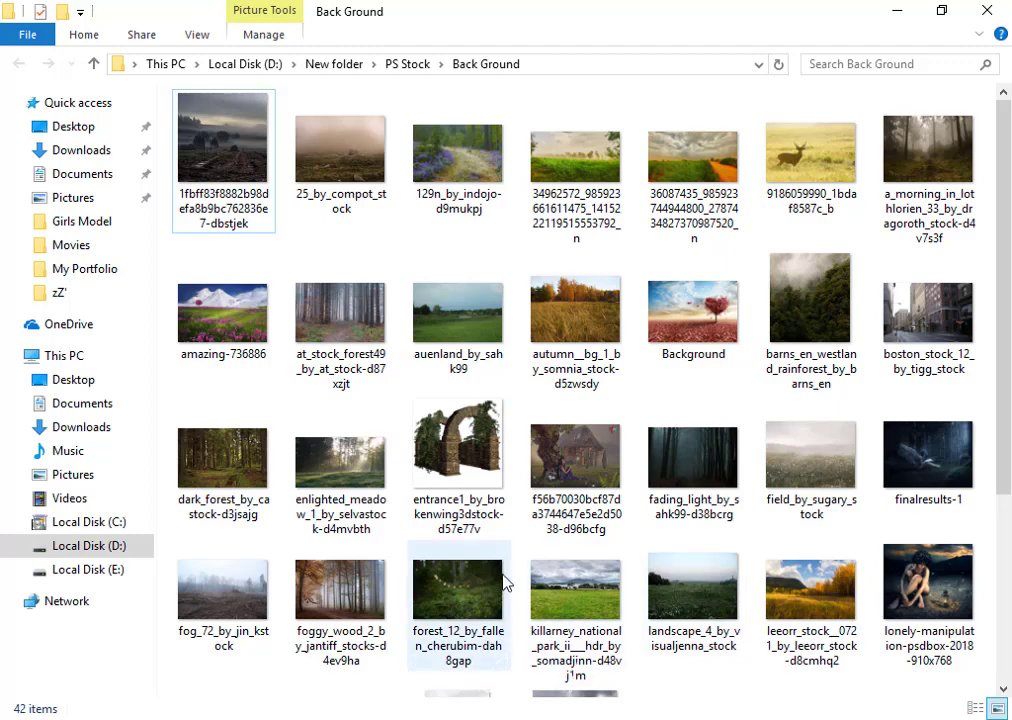
left_click(601, 517)
scroll(630, 540, "down", 3)
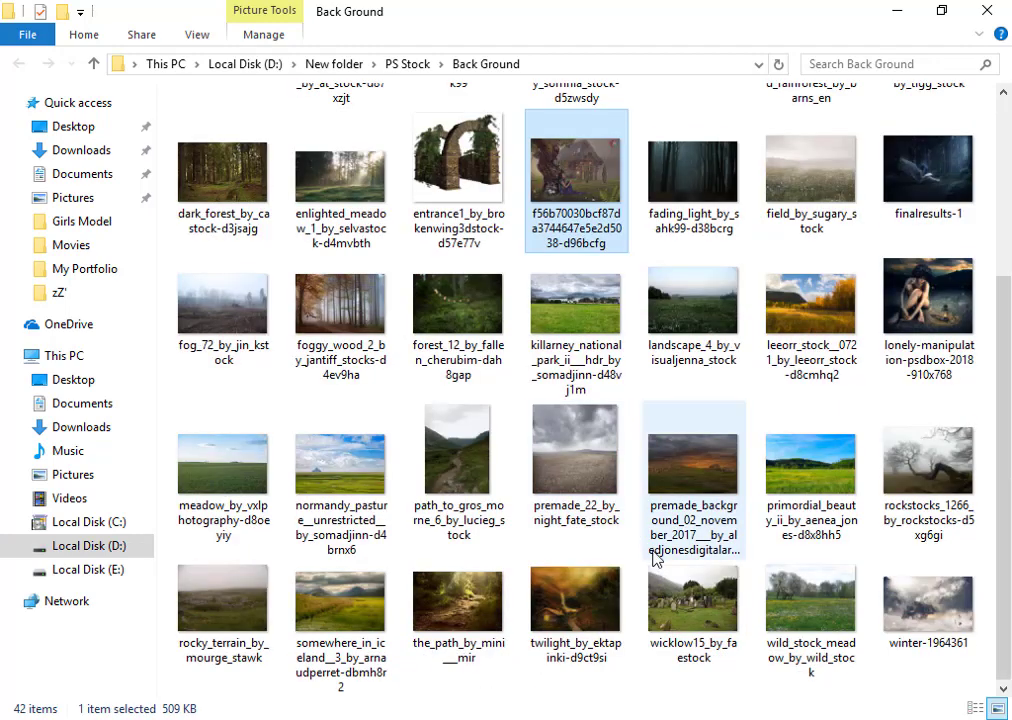
mouse_move(232, 452)
left_mouse_down()
mouse_move(388, 652)
mouse_move(361, 470)
left_mouse_up()
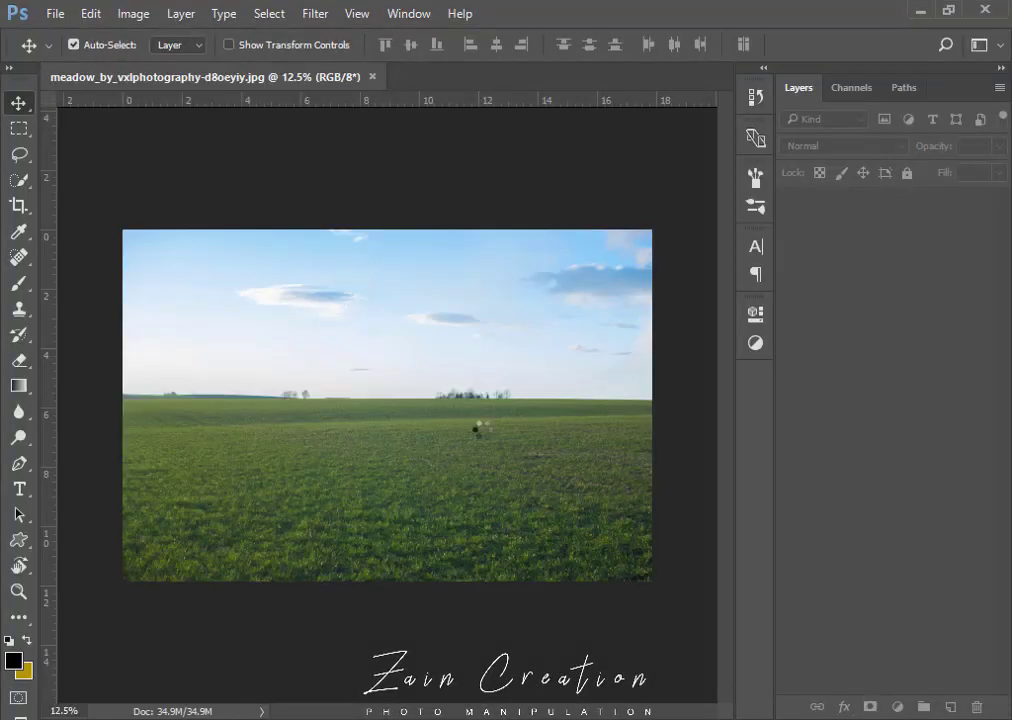
Add a layer mask to the meadow and gradient-fade its sky down to the horizon.
left_click_drag(418, 410, 440, 412)
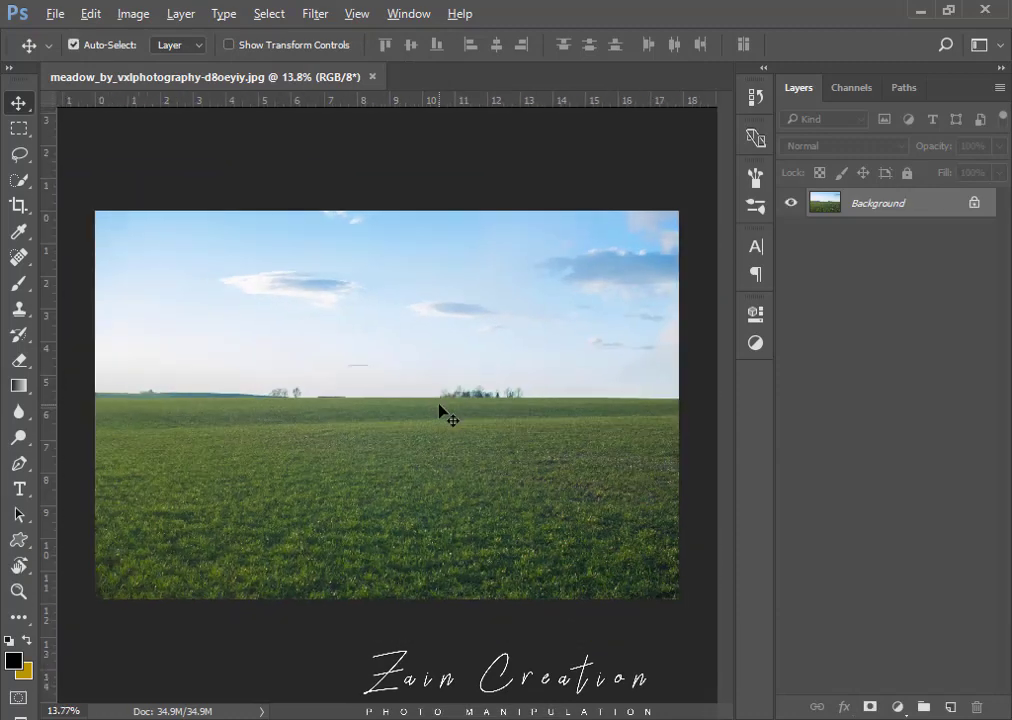
left_click(870, 707)
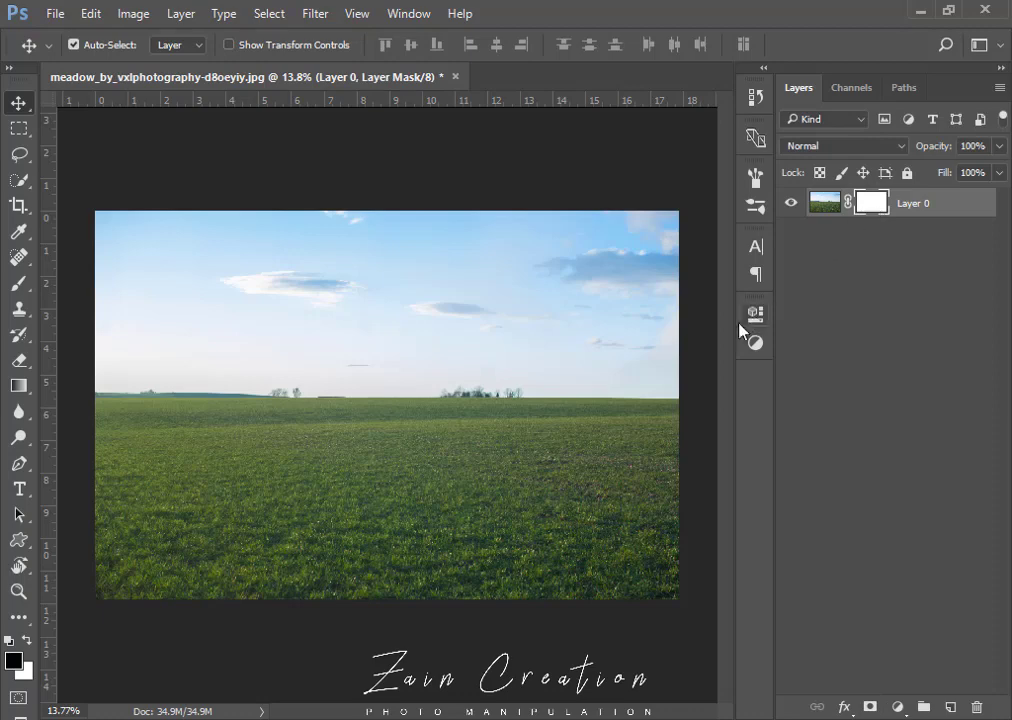
left_click(27, 390)
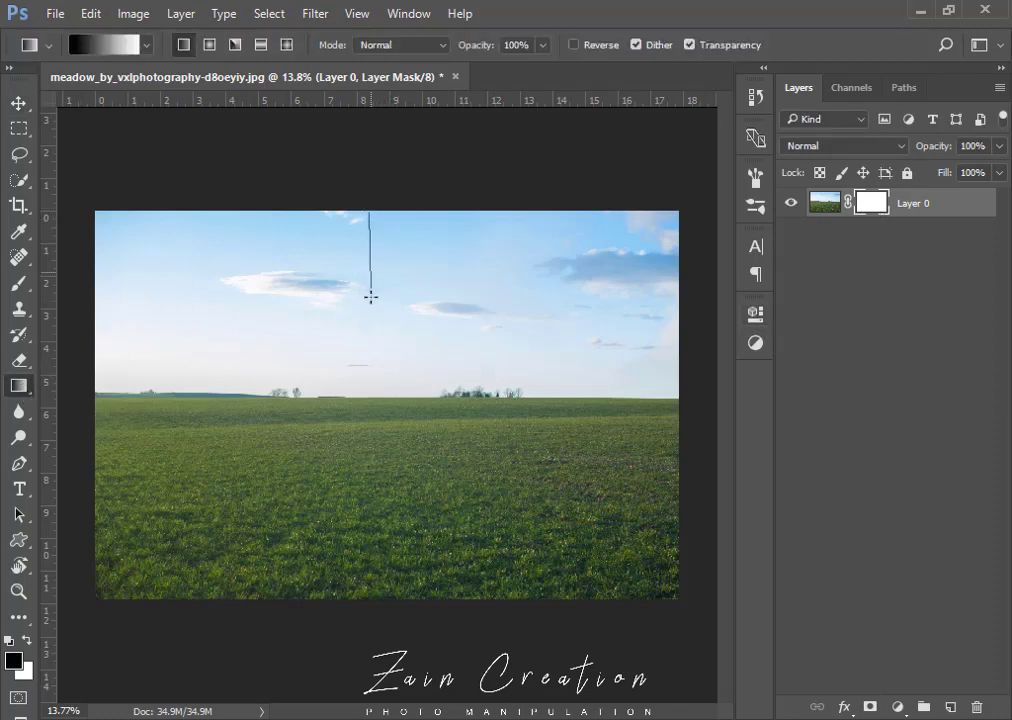
mouse_move(369, 213)
left_mouse_down()
mouse_move(367, 362)
mouse_move(376, 355)
mouse_move(396, 392)
mouse_move(411, 383)
mouse_move(410, 398)
mouse_move(396, 401)
mouse_move(409, 387)
mouse_move(390, 404)
left_mouse_up()
key("ctrl+z")
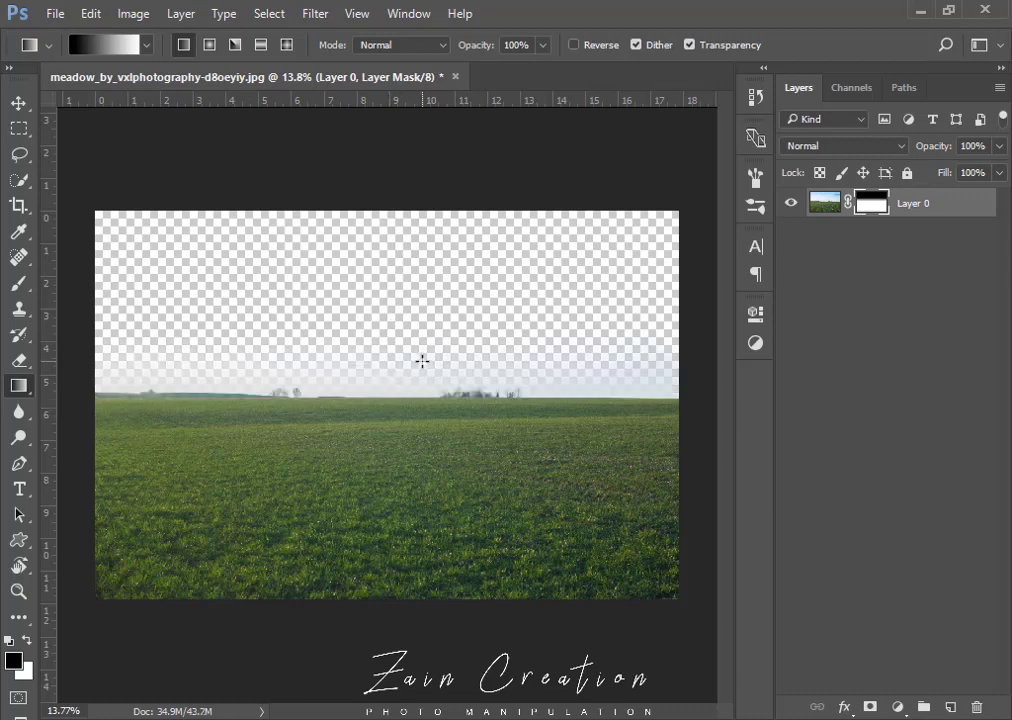
key("ctrl+z")
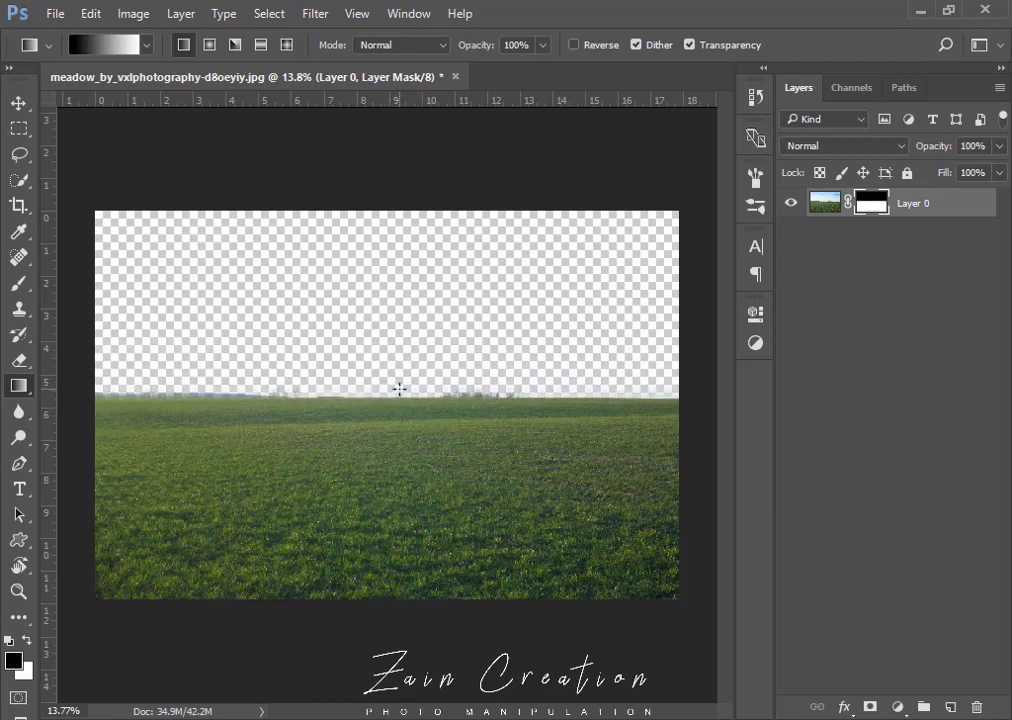
key("ctrl+z")
left_click_drag(362, 410, 364, 404)
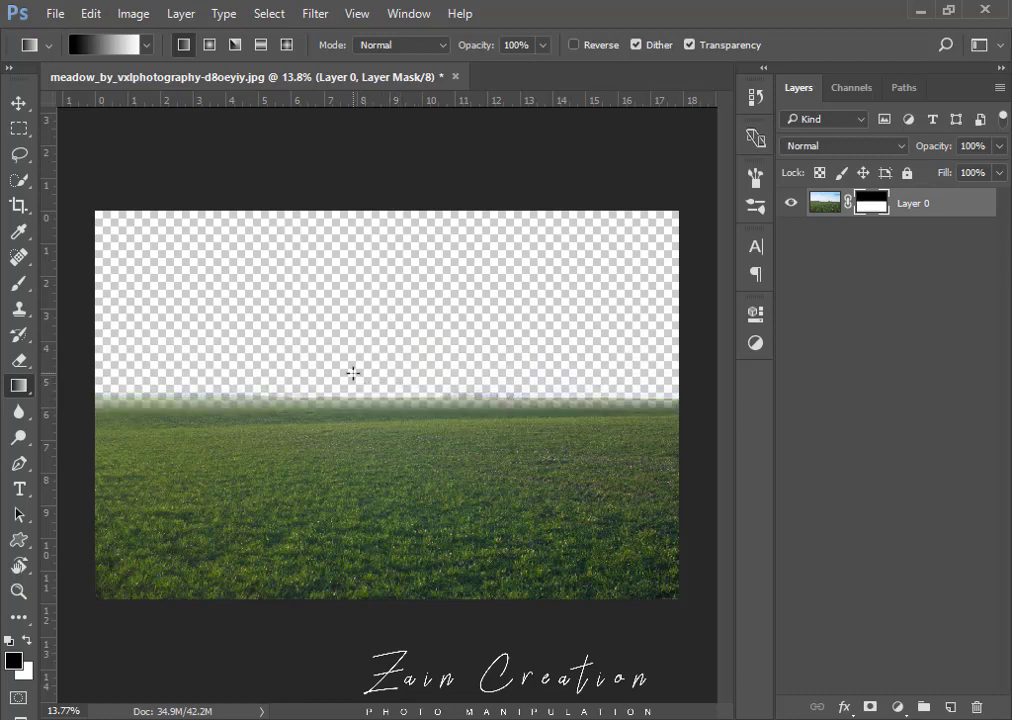
key("ctrl+z")
left_click(18, 108)
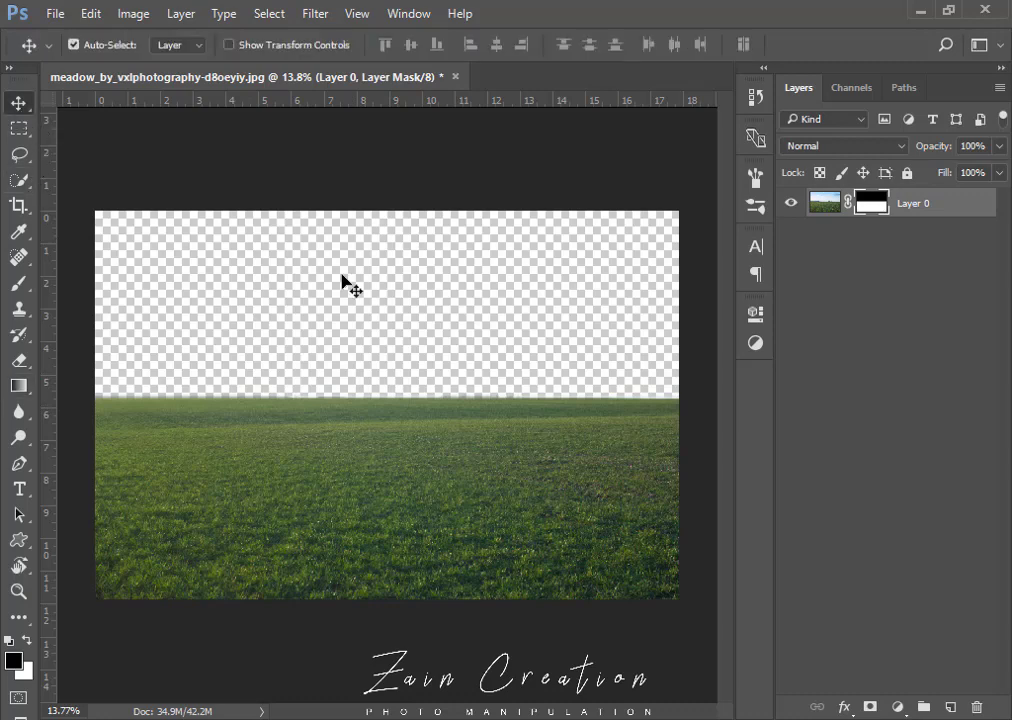
key("ctrl+minus")
key("ctrl+2")
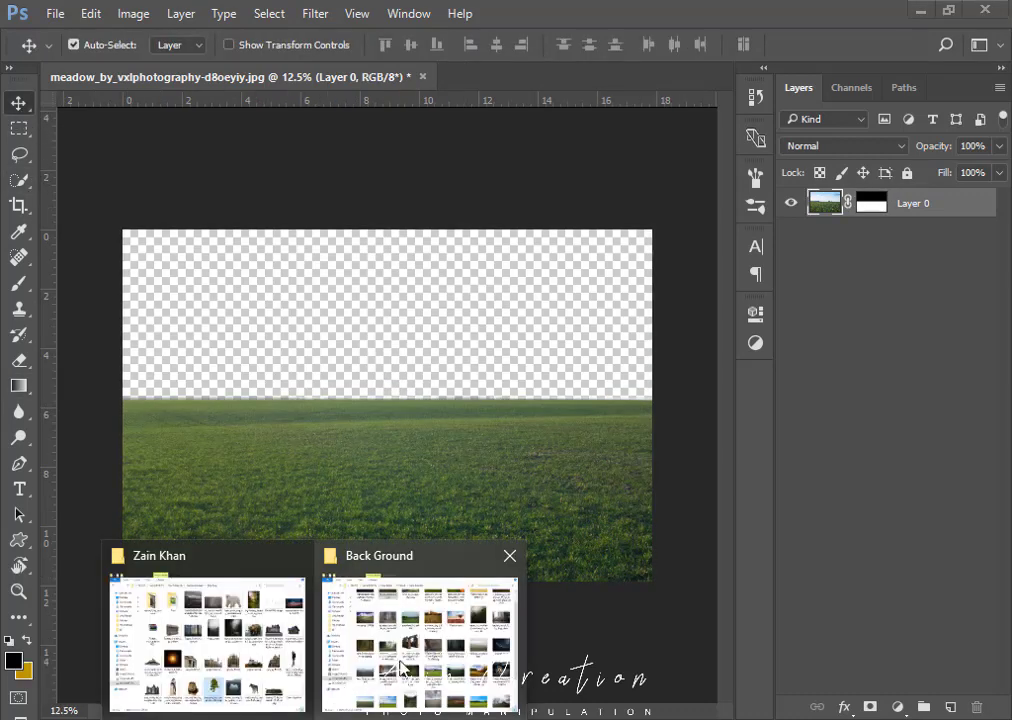
Bring the nebula_effects_fractal_stock image from PS Stock > Light into Photoshop.
left_click(418, 625)
left_click(587, 556)
key("alt+Up")
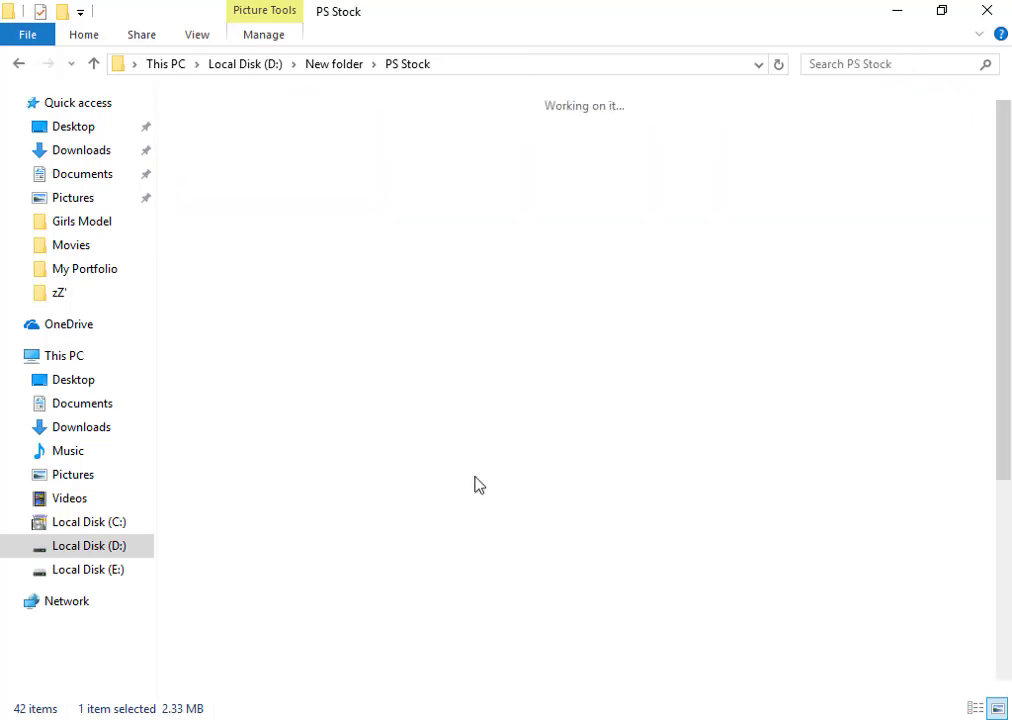
double_click(499, 494)
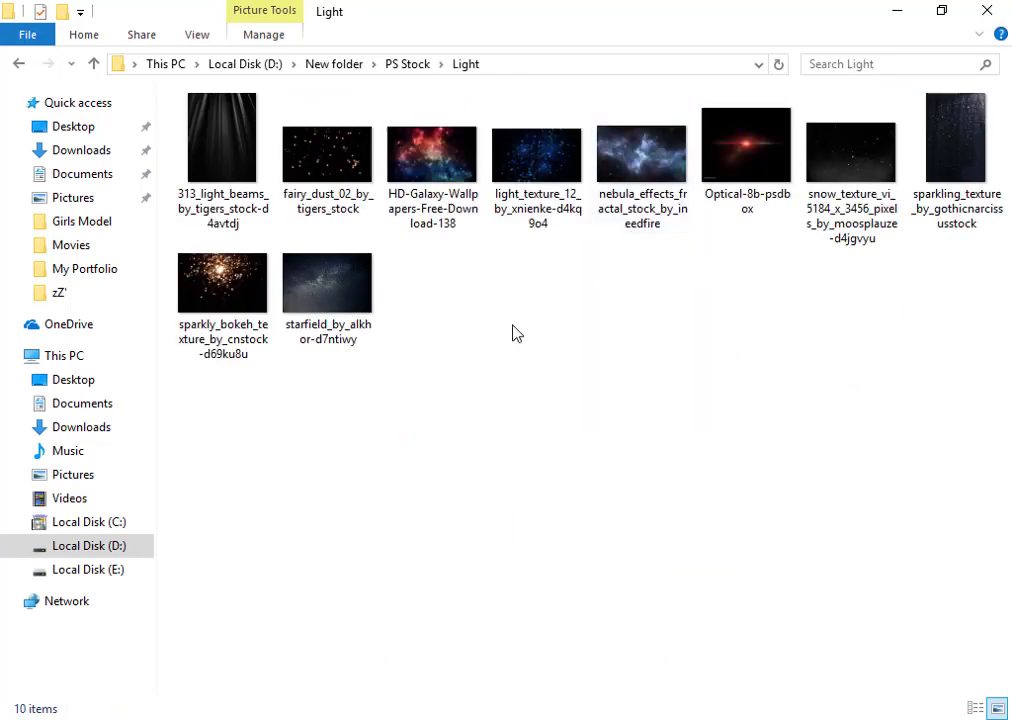
mouse_move(630, 165)
left_mouse_down()
mouse_move(530, 373)
mouse_move(440, 315)
mouse_move(463, 383)
mouse_move(490, 368)
left_mouse_up()
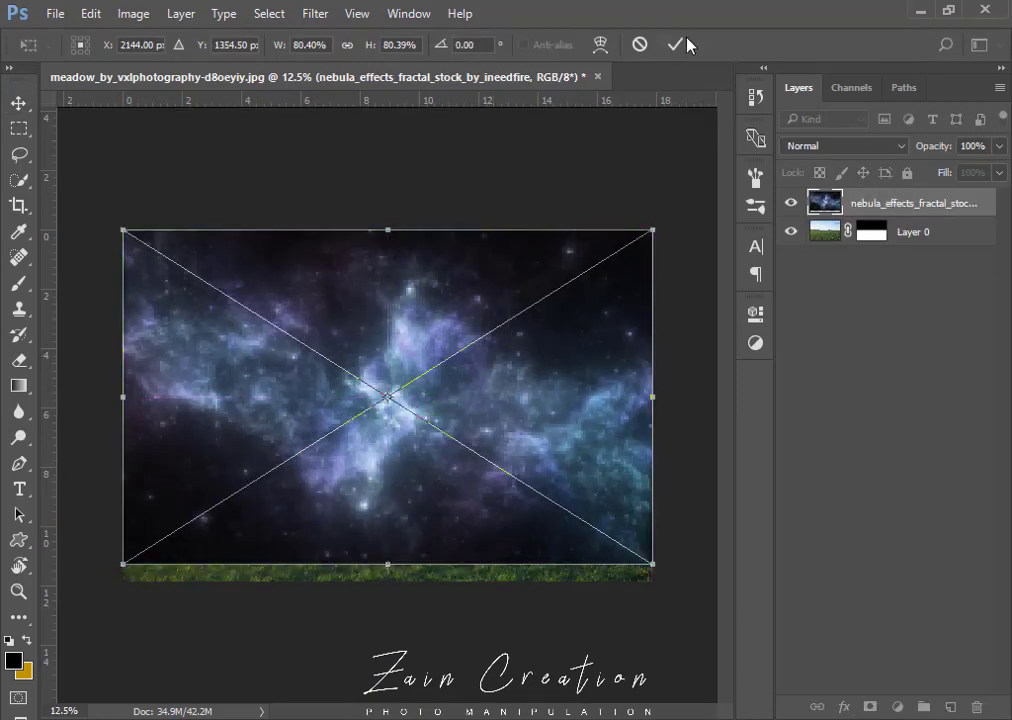
Put the nebula layer beneath the meadow and soft-brush the horizon on the meadow's mask.
key("Return")
left_click_drag(940, 203, 935, 232)
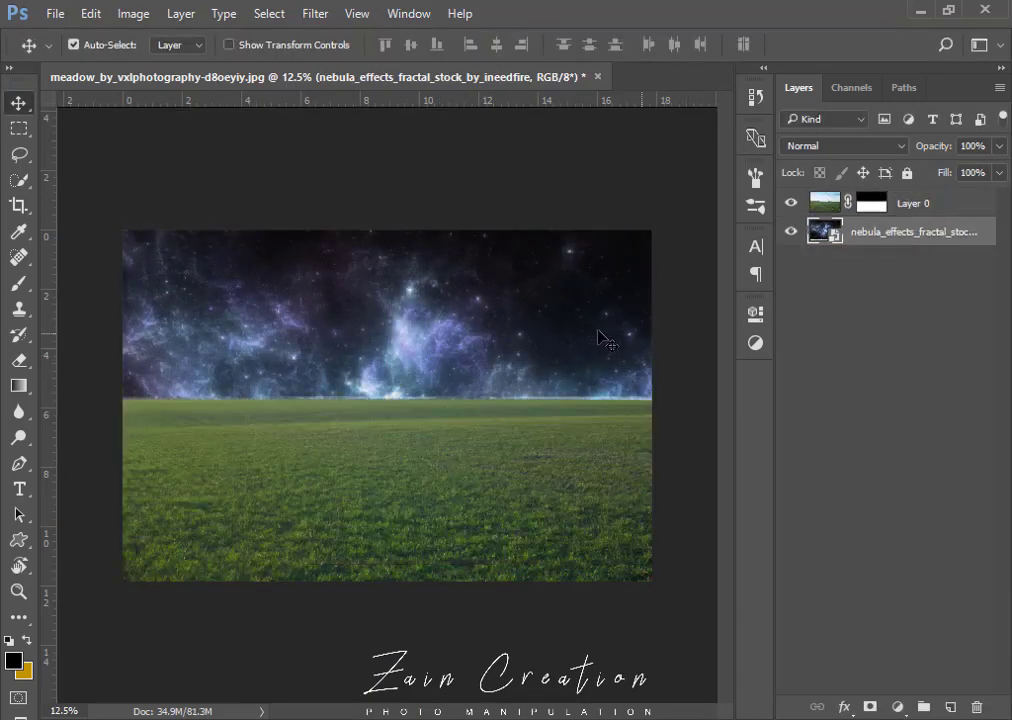
left_click(862, 216)
key("b")
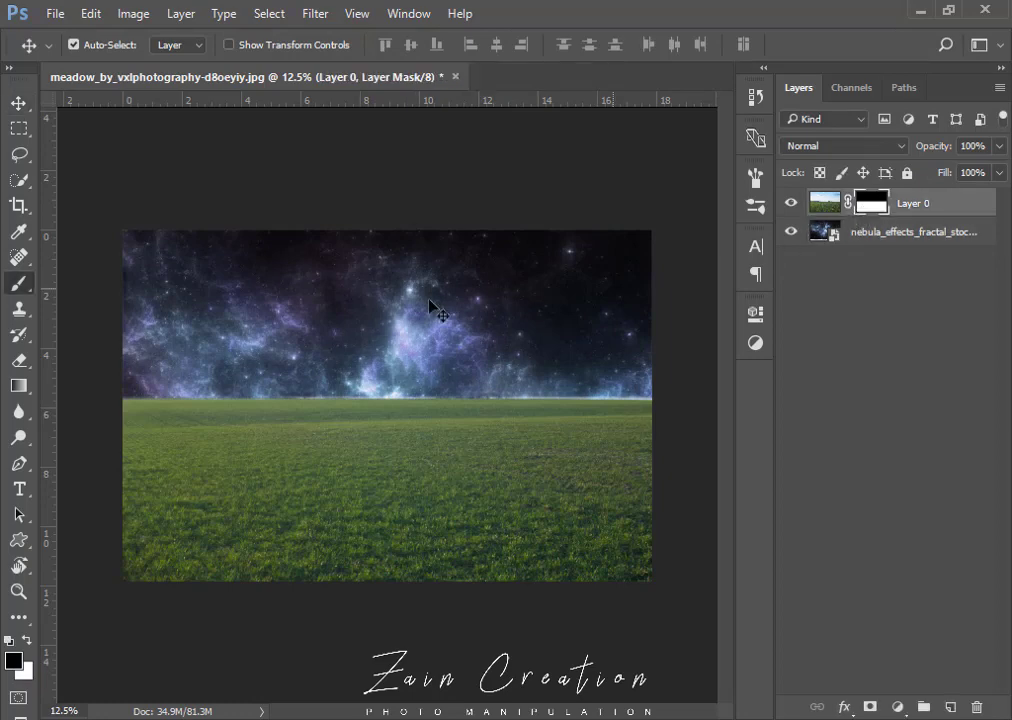
key("bracketleft")
key("bracketleft")
key("bracketleft")
key("bracketleft")
key("bracketleft")
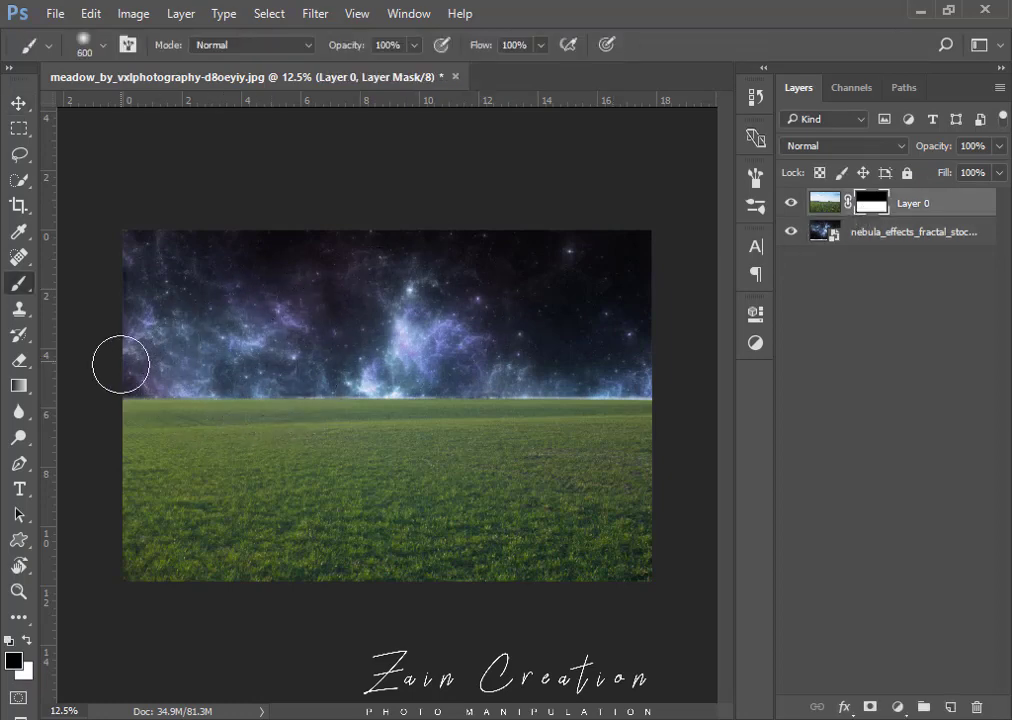
left_click_drag(228, 375, 350, 392)
mouse_move(150, 385)
left_mouse_down()
mouse_move(380, 361)
mouse_move(675, 368)
left_mouse_up()
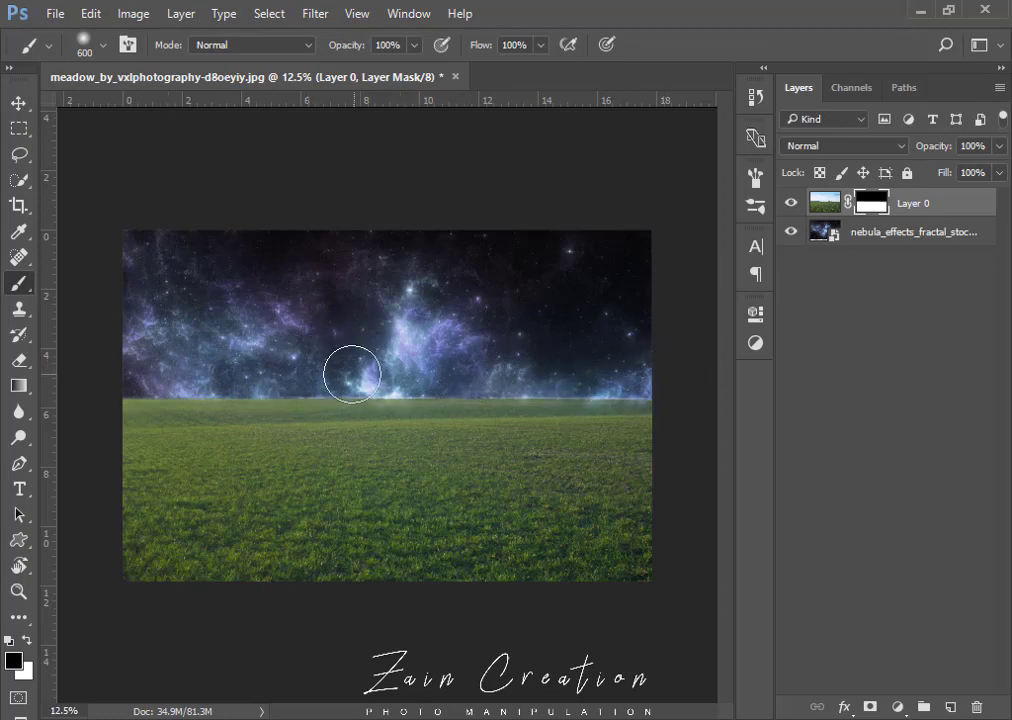
left_click_drag(352, 374, 594, 357)
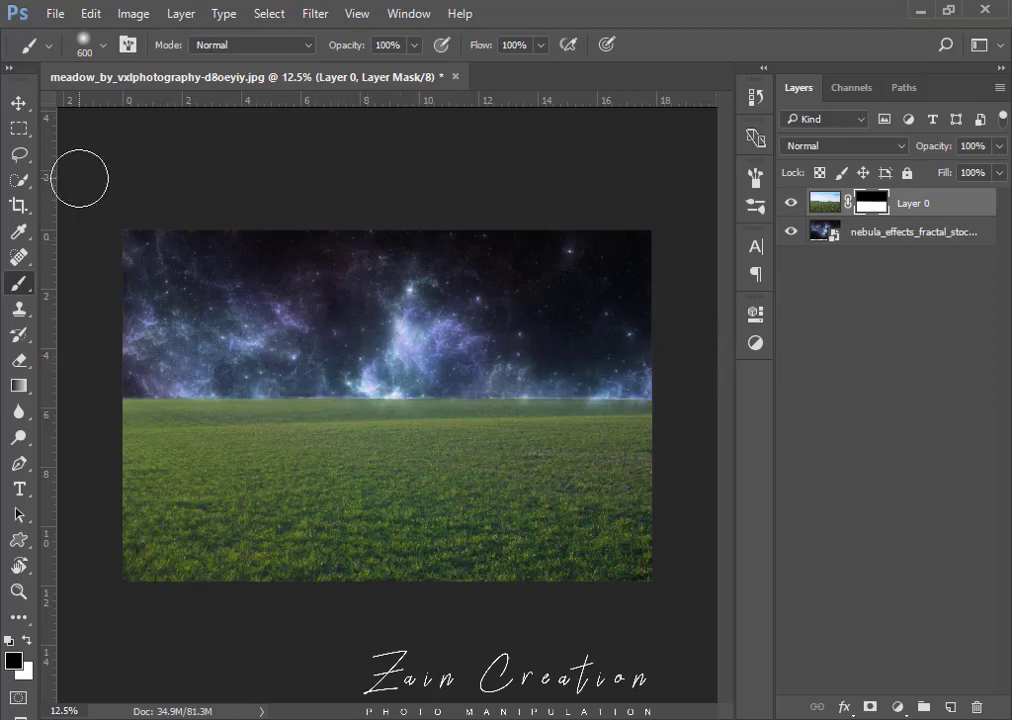
Drag the tree image from the Zain Khan stock folder toward Photoshop.
key("ctrl+2")
left_click(18, 103)
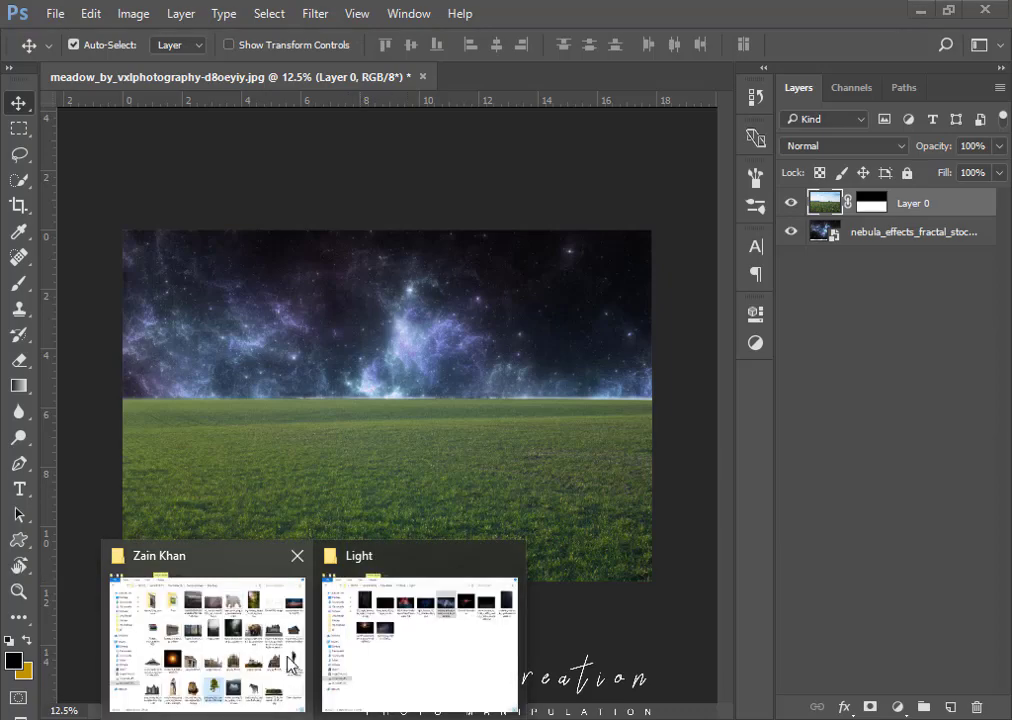
left_click(200, 640)
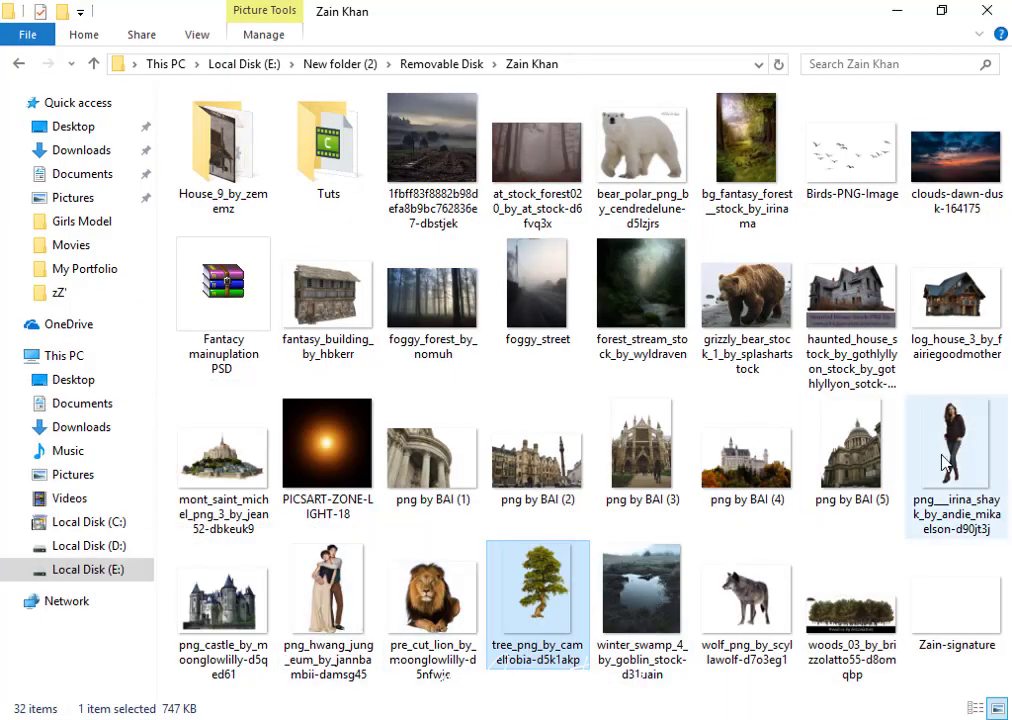
mouse_move(545, 600)
left_mouse_down()
mouse_move(447, 673)
mouse_move(350, 700)
mouse_move(388, 600)
left_mouse_up()
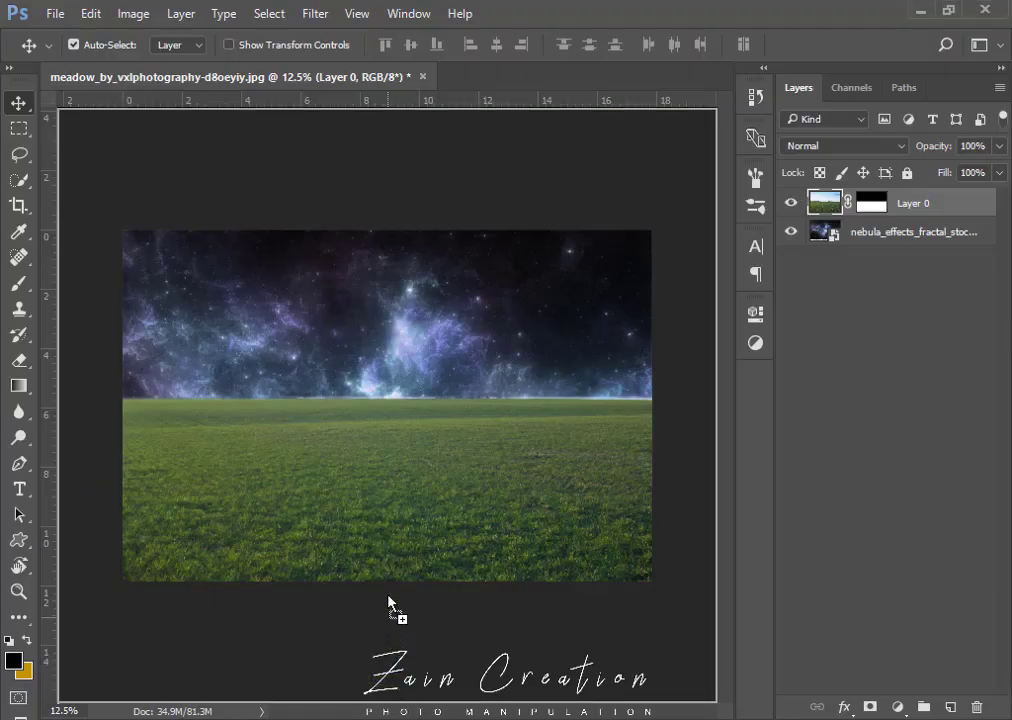
Place the tree on the canvas, scaled to about 37% width.
left_click_drag(373, 418, 429, 429)
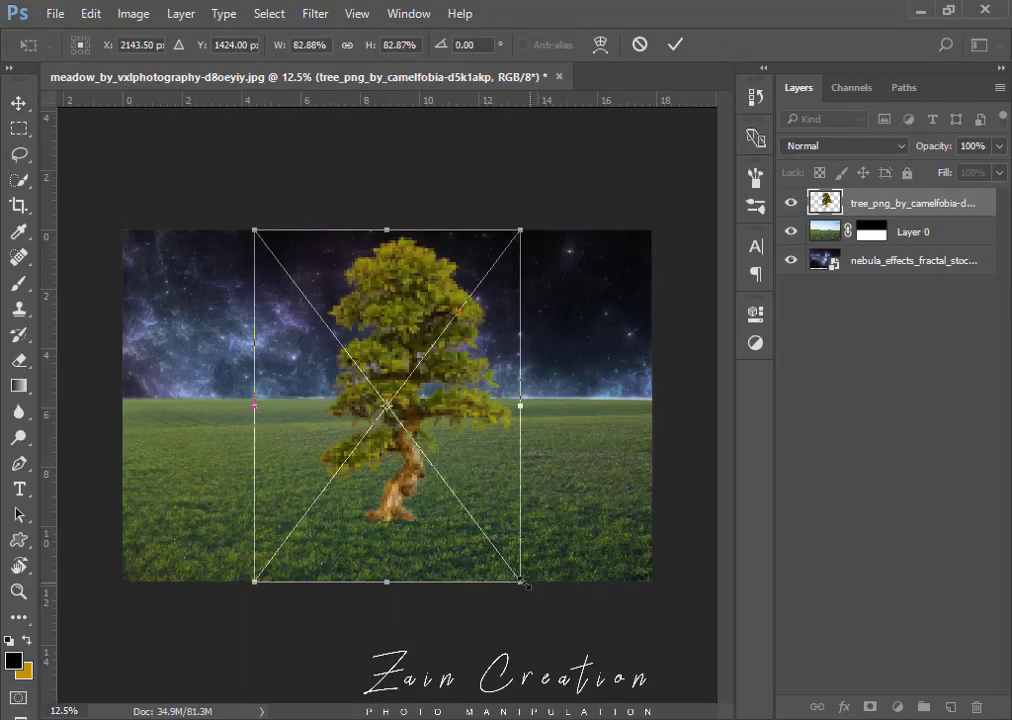
mouse_move(519, 580)
left_mouse_down()
mouse_move(447, 481)
mouse_move(398, 443)
mouse_move(268, 408)
mouse_move(297, 431)
mouse_move(216, 397)
left_mouse_up()
key("Return")
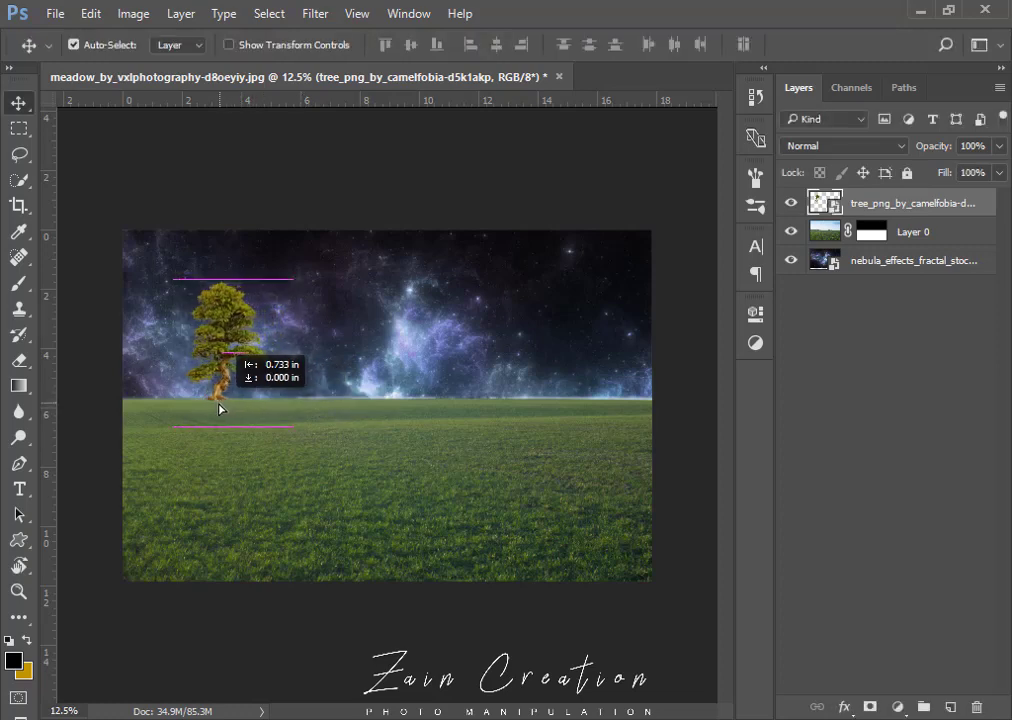
Add a mask to the tree and brush away the bottom edge of its roots.
left_click(258, 398, "ctrl")
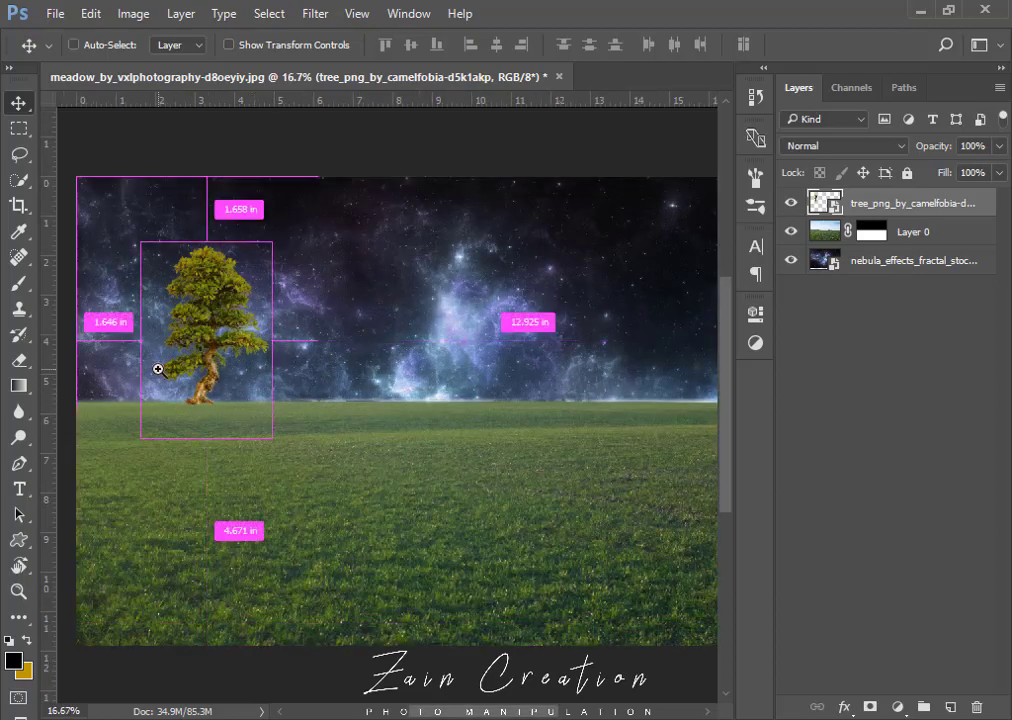
left_click(155, 368, "ctrl")
left_click(245, 431, "ctrl")
left_click(217, 429, "ctrl")
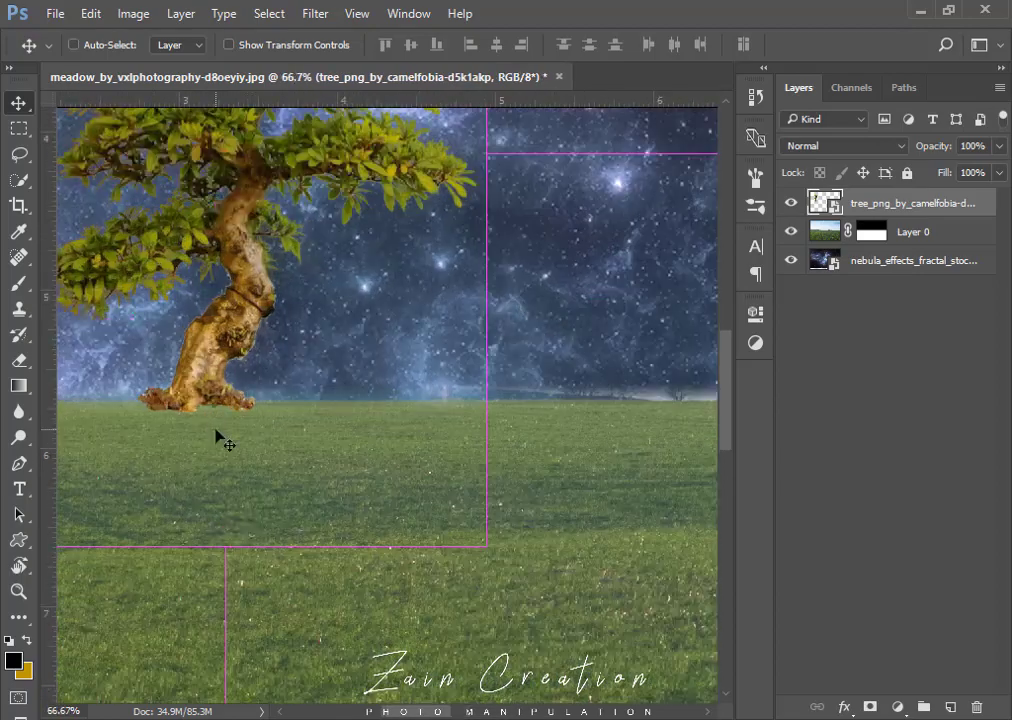
left_click(243, 419, "ctrl")
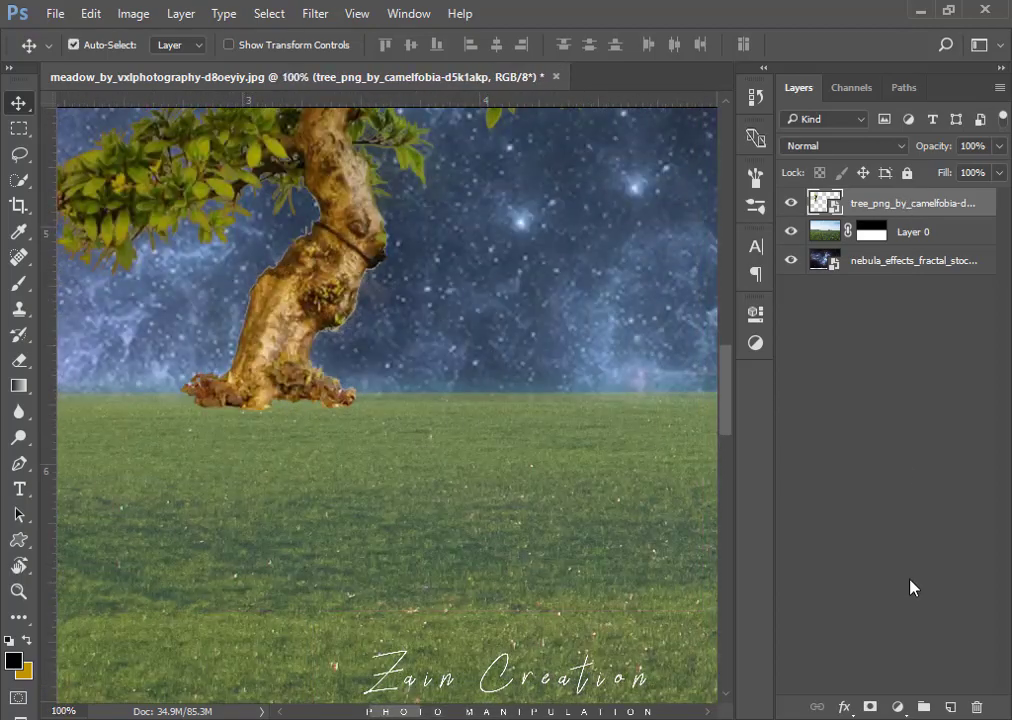
left_click(870, 707)
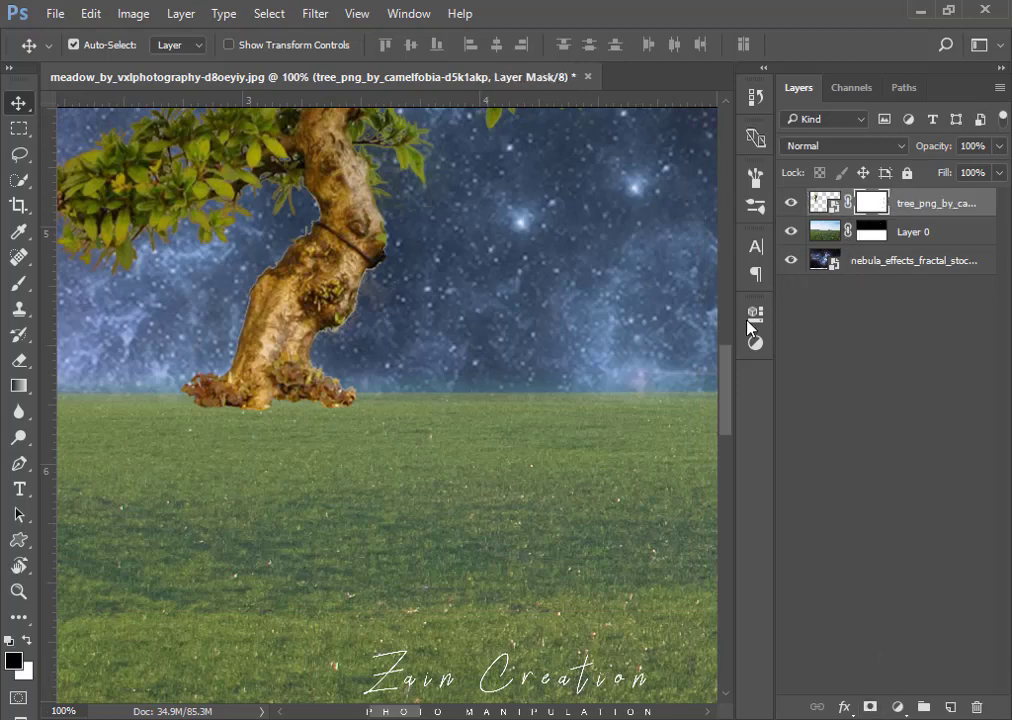
key("b")
key("bracketleft")
key("bracketleft")
key("bracketleft")
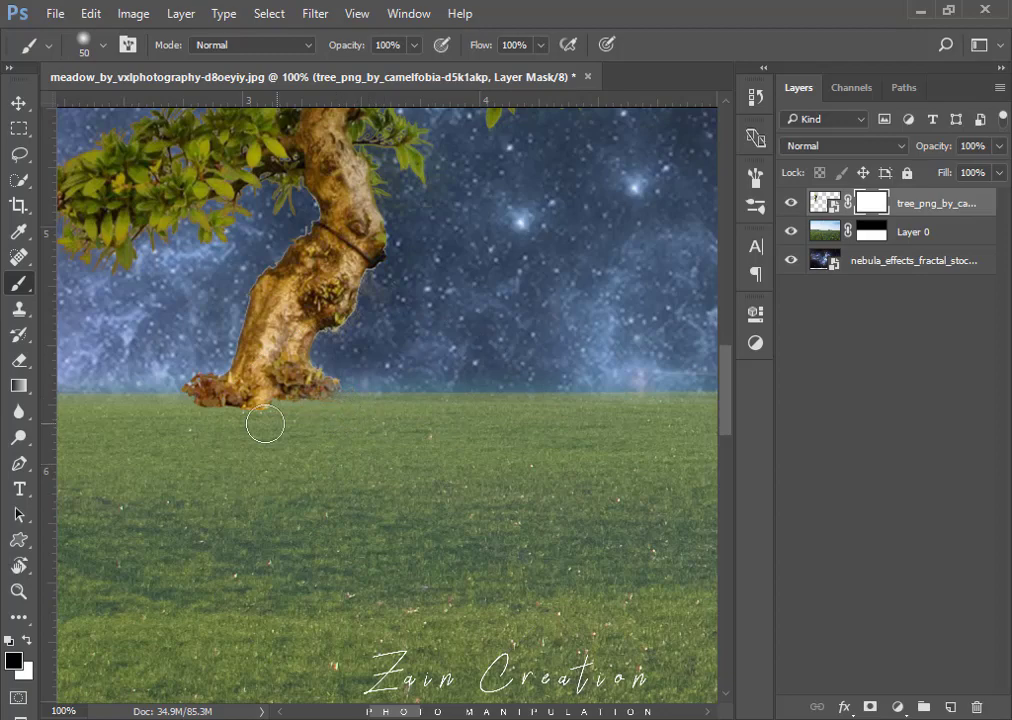
left_click_drag(265, 424, 193, 413)
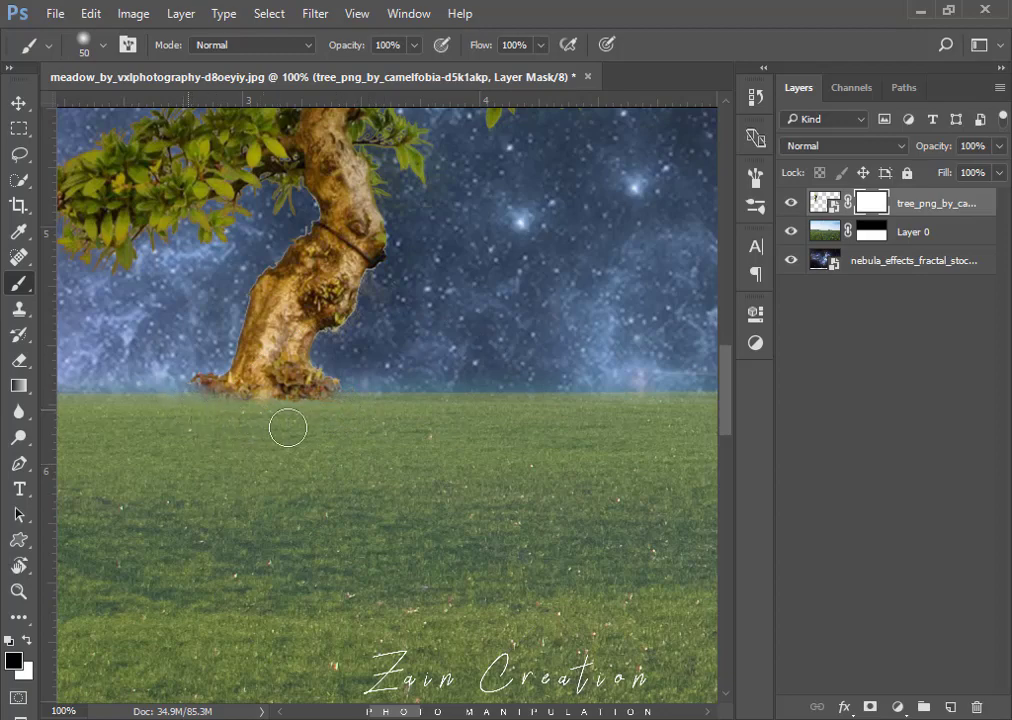
Move the tree slightly lower onto the grass.
left_click(18, 103)
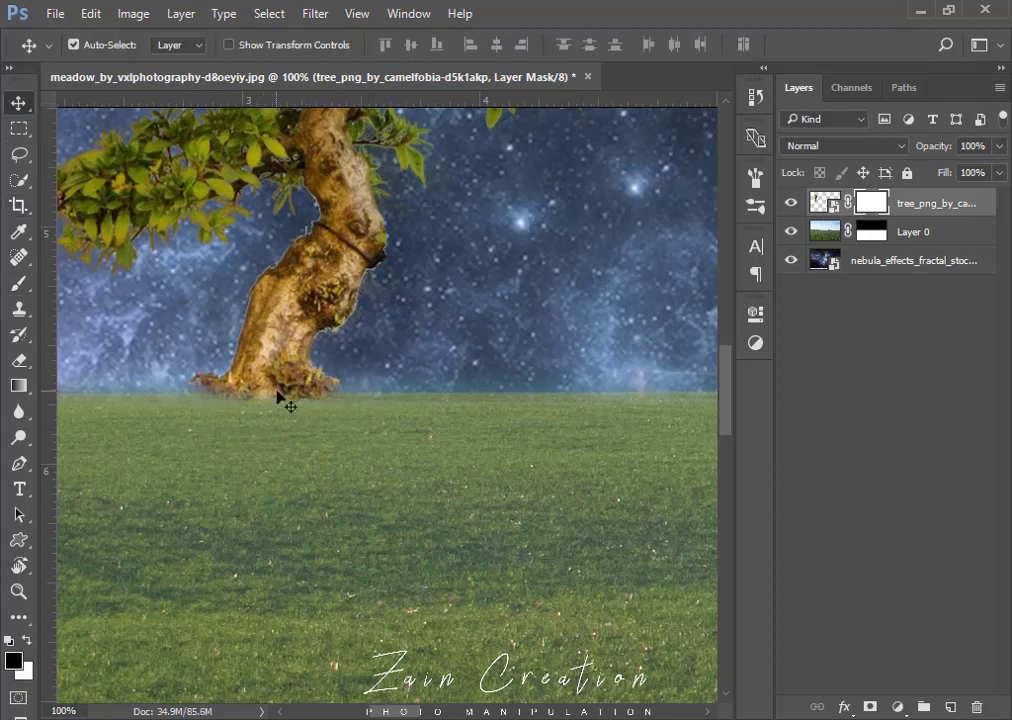
left_click_drag(282, 400, 278, 419)
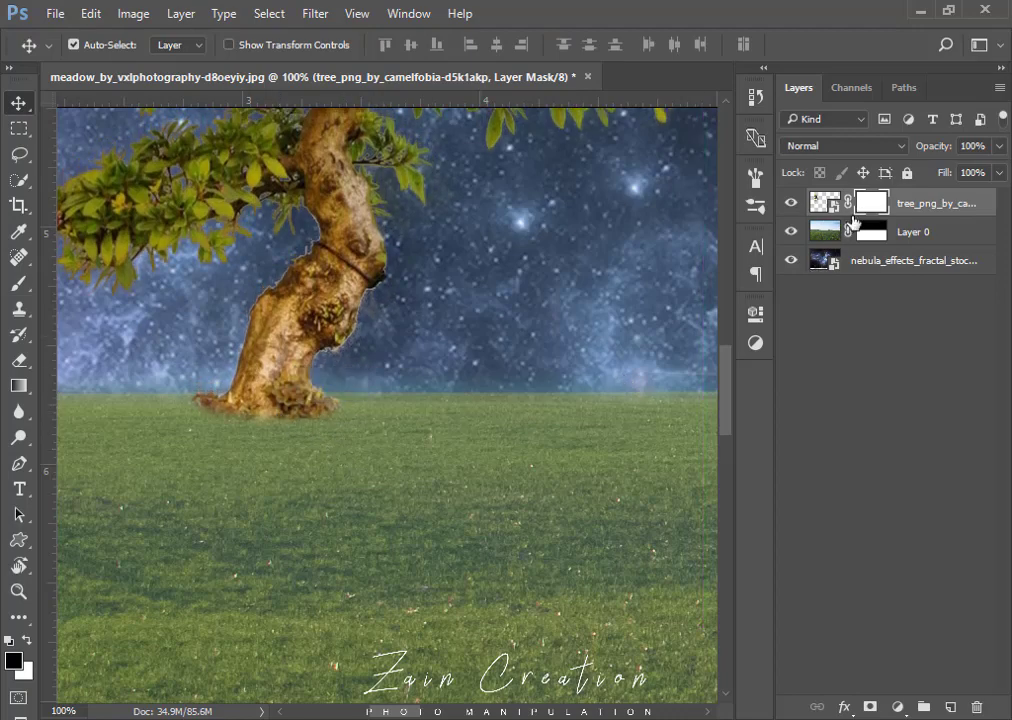
key("b")
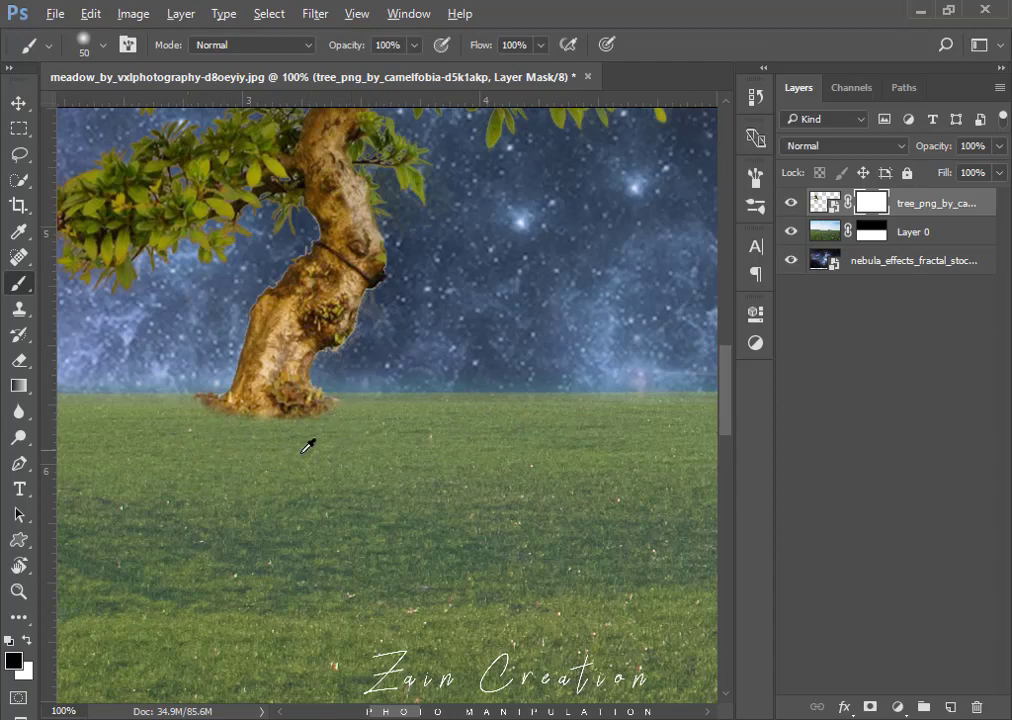
scroll(398, 488, "down", 3)
scroll(398, 488, "down", 3)
scroll(378, 469, "down", 2)
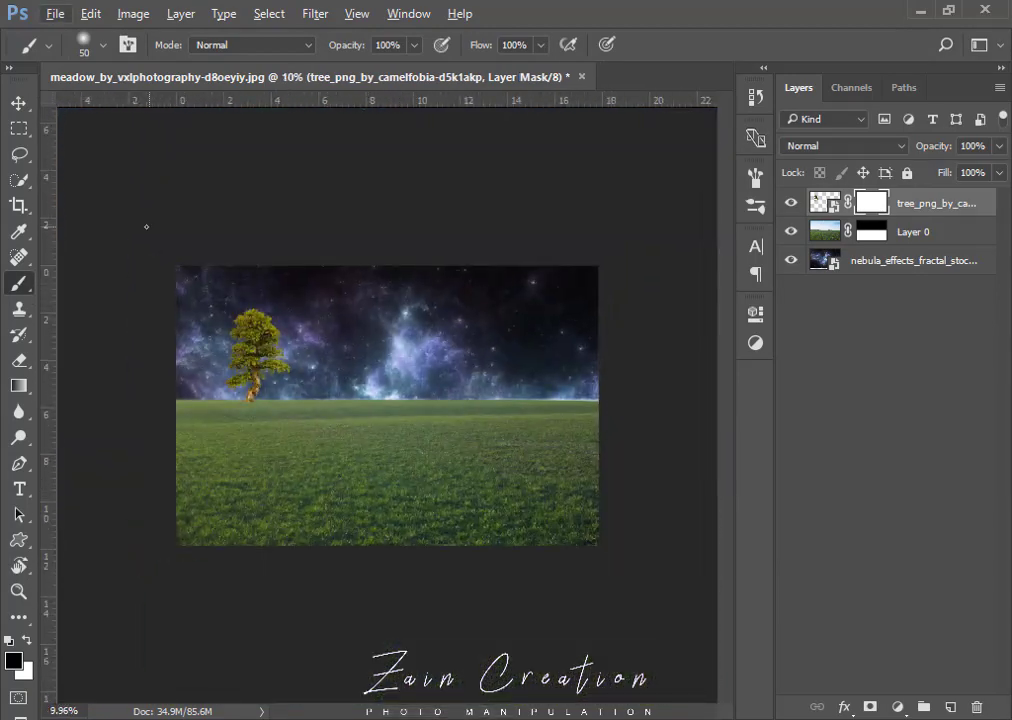
left_click(18, 104)
Scale the tree down to about 89.7% of its size.
scroll(425, 386, "up", 1)
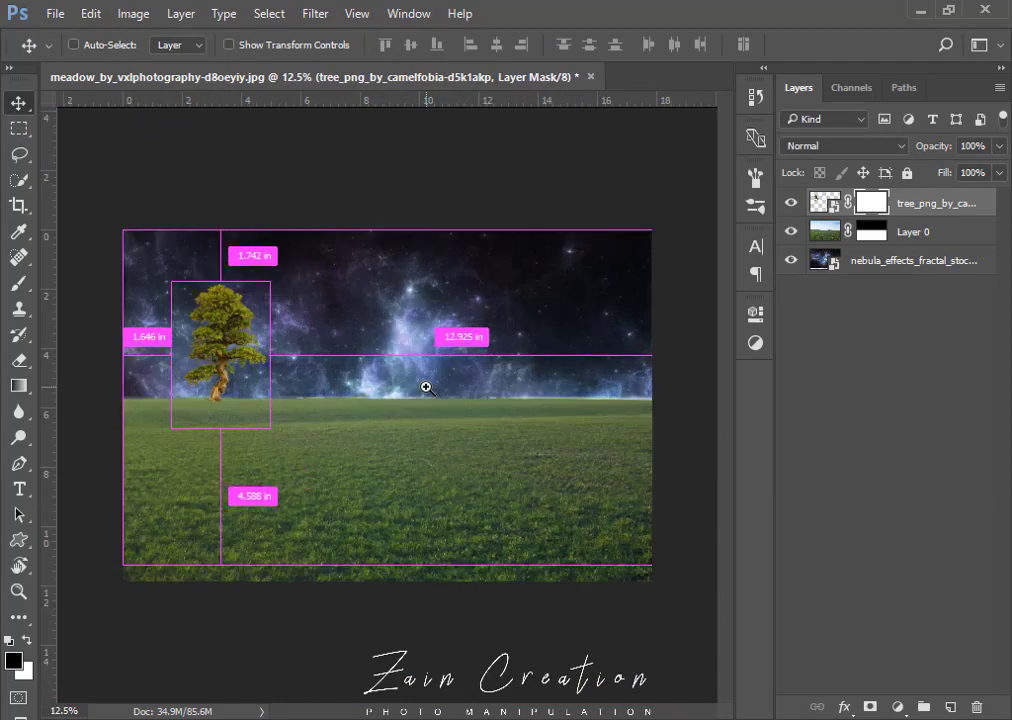
scroll(425, 388, "up", 1)
key("ctrl+t")
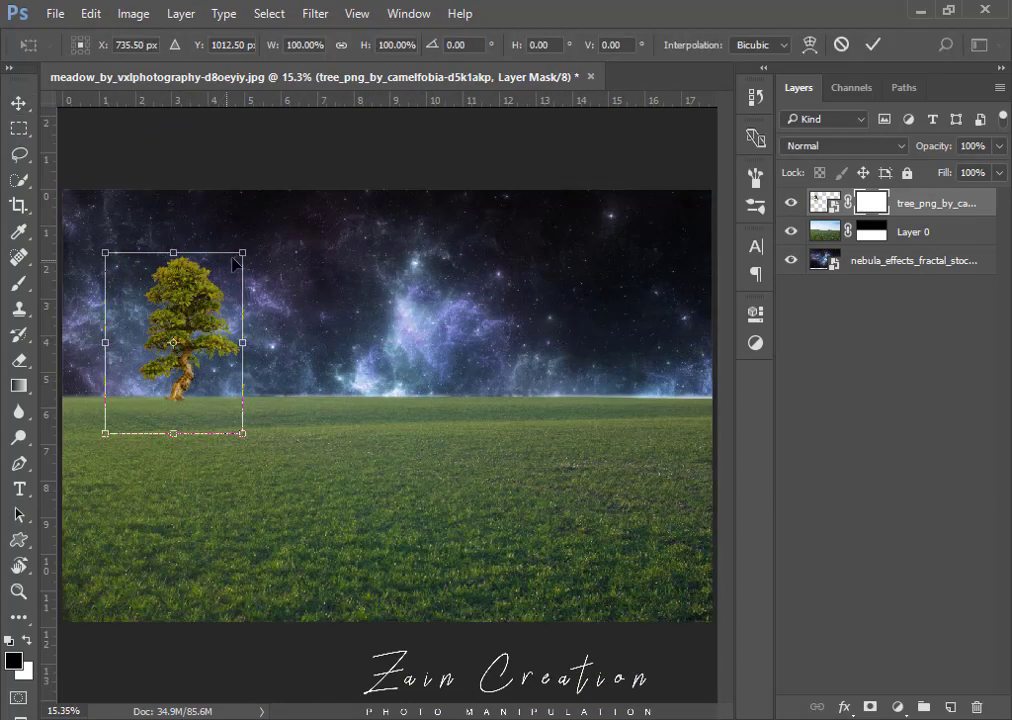
left_click_drag(241, 256, 237, 272)
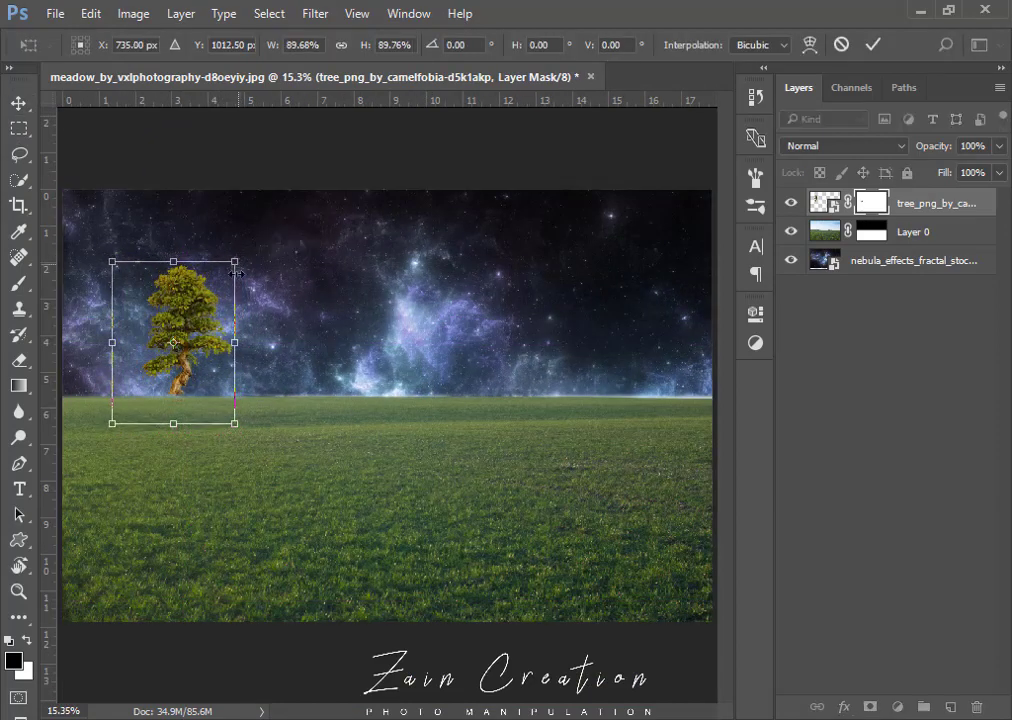
key("Return")
Nudge the resized tree about 0.146 in lower onto the horizon.
left_click_drag(207, 342, 182, 358)
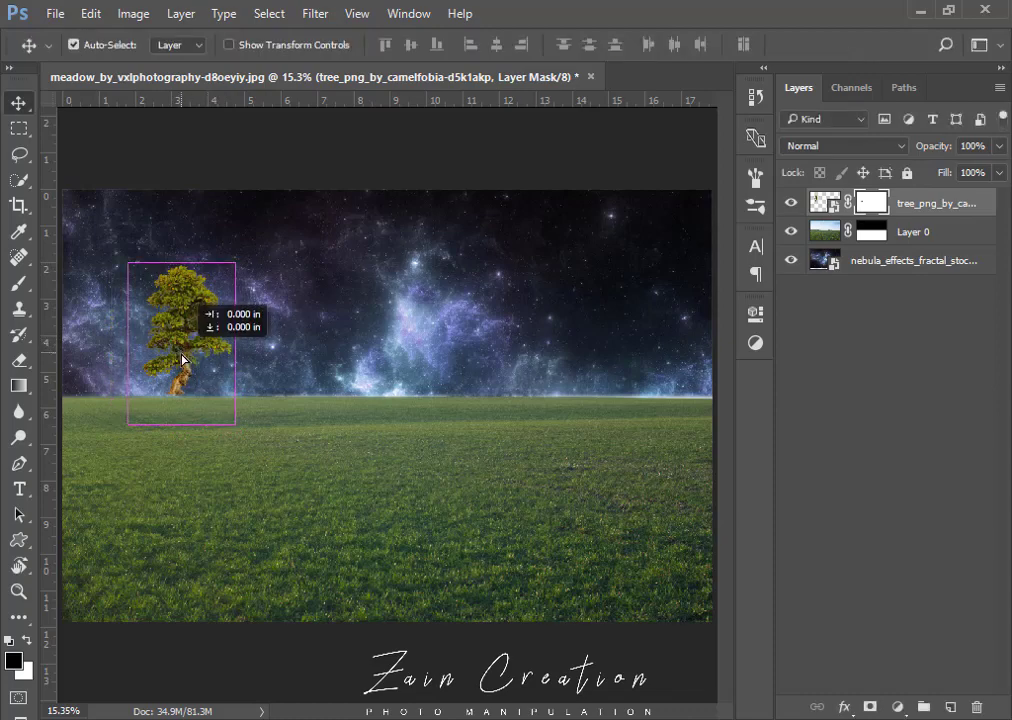
scroll(217, 391, "up", 5)
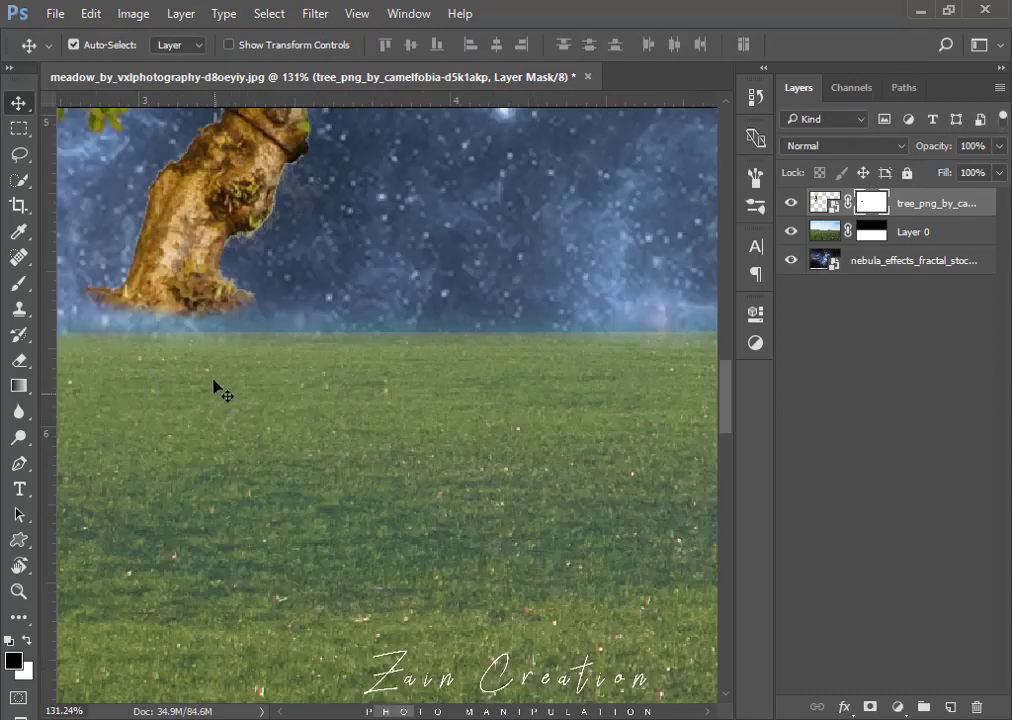
left_click_drag(201, 278, 203, 332)
left_click(366, 474)
scroll(366, 474, "down", 1)
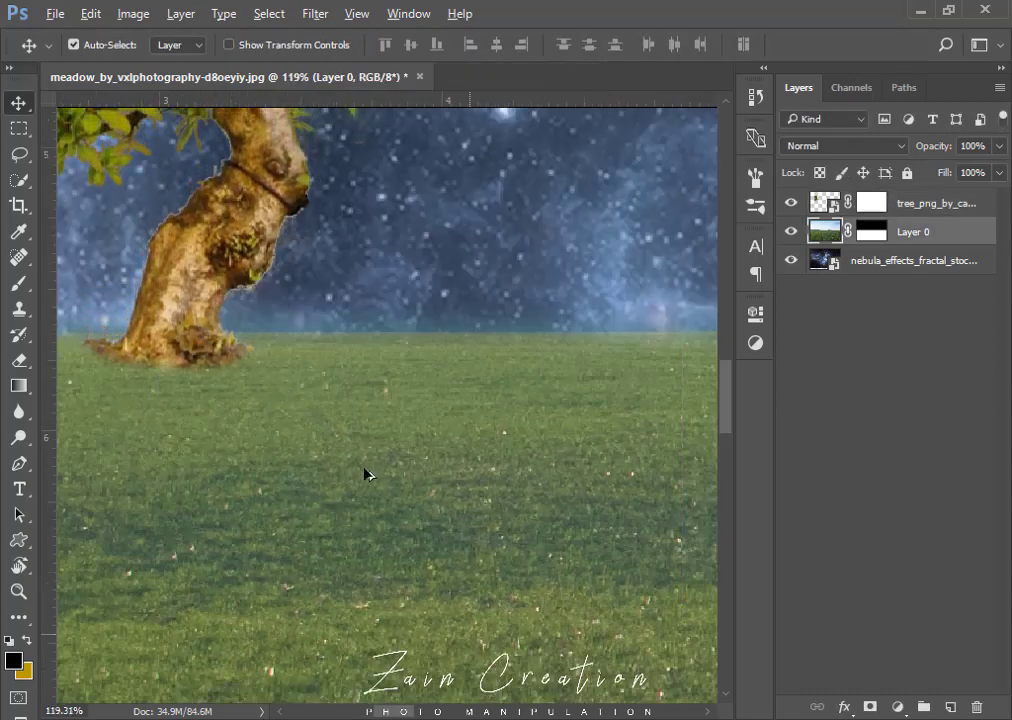
scroll(366, 474, "down", 4)
scroll(366, 474, "down", 3)
scroll(366, 474, "down", 2)
scroll(366, 474, "down", 1)
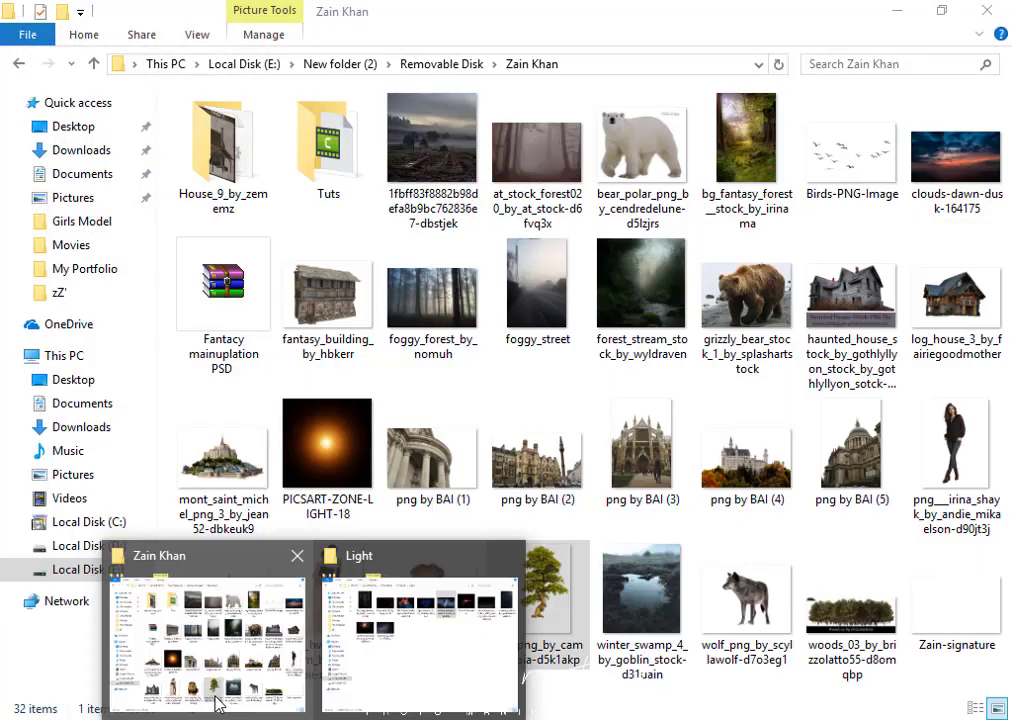
Pick Birds-PNG-Image in the stock folder and drag it into the Photoshop document.
left_click(205, 640)
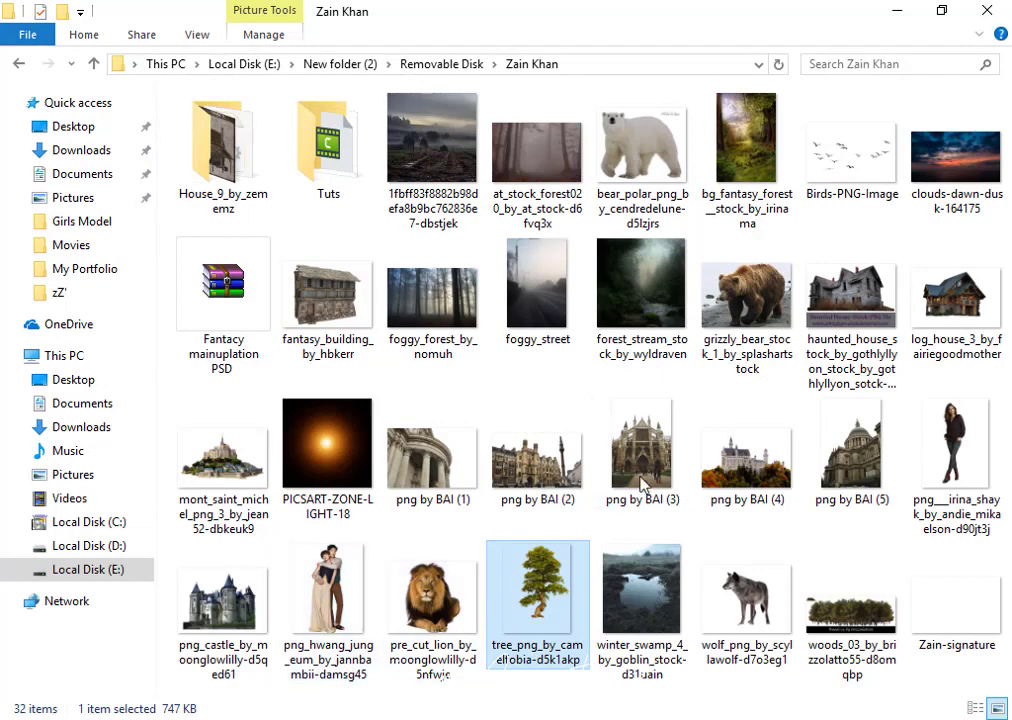
left_click(244, 414)
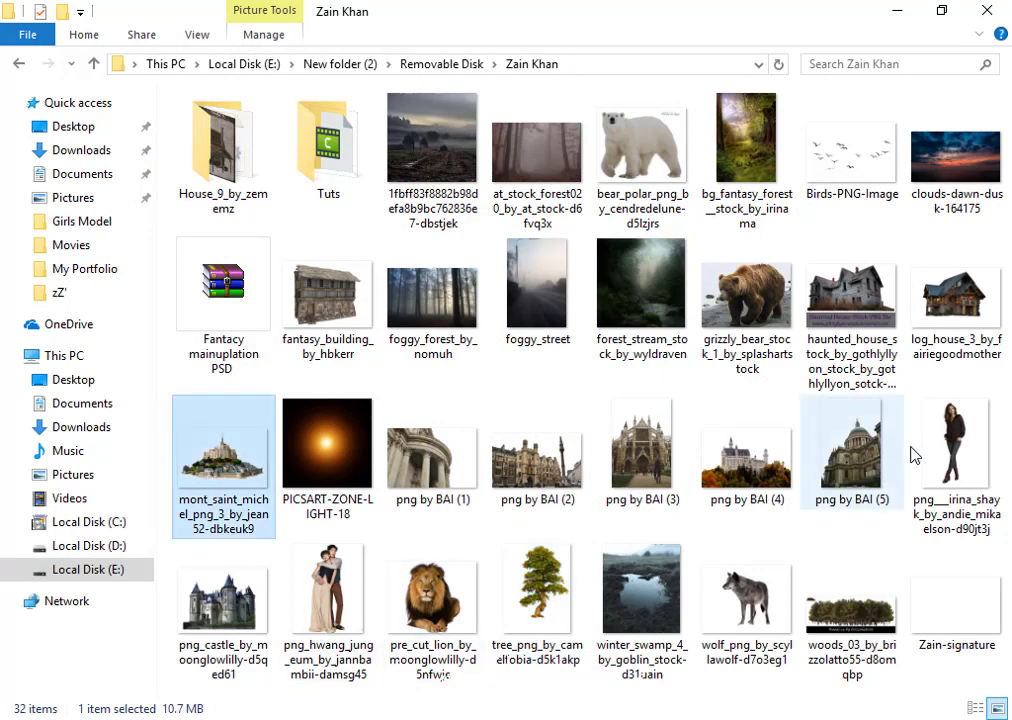
left_click(945, 300)
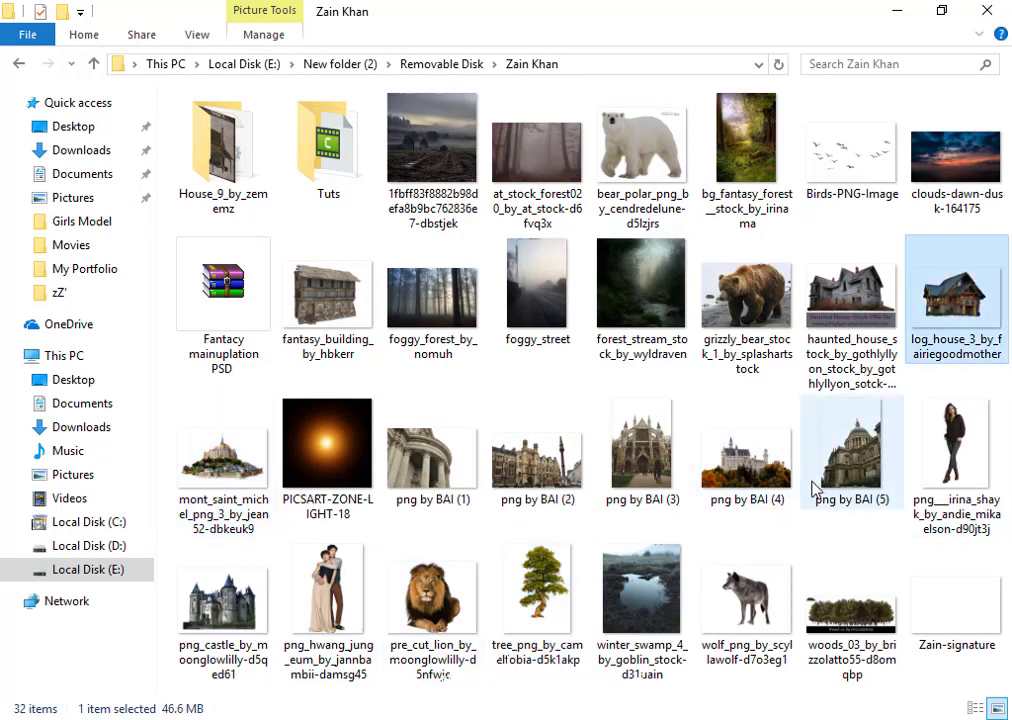
left_click(851, 302)
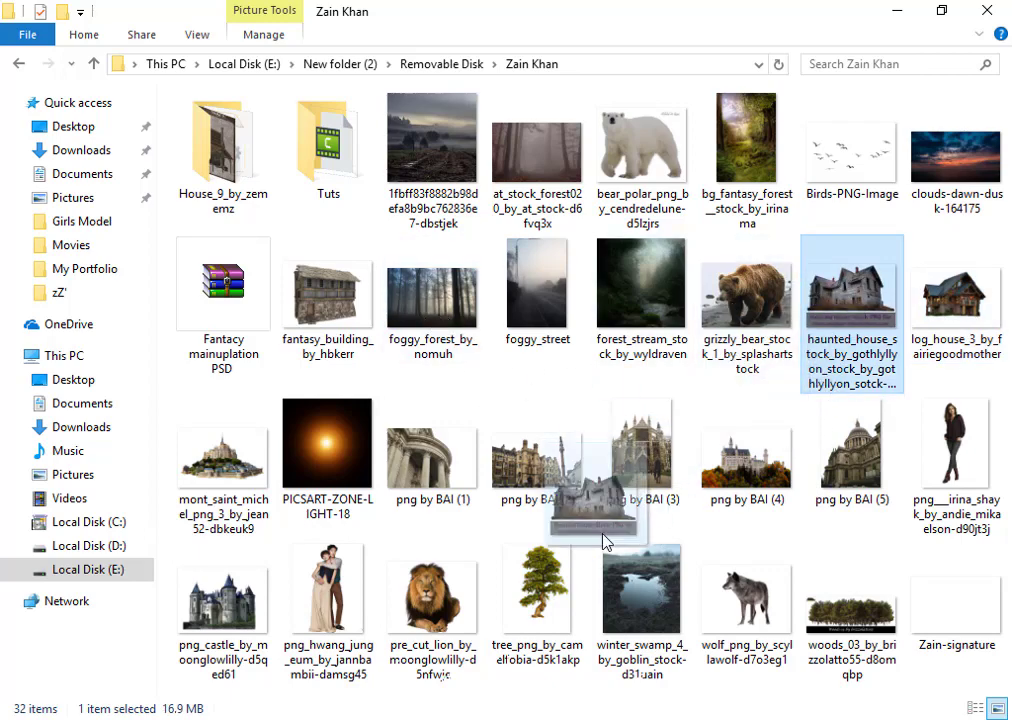
left_click_drag(810, 300, 854, 395)
left_click(858, 172)
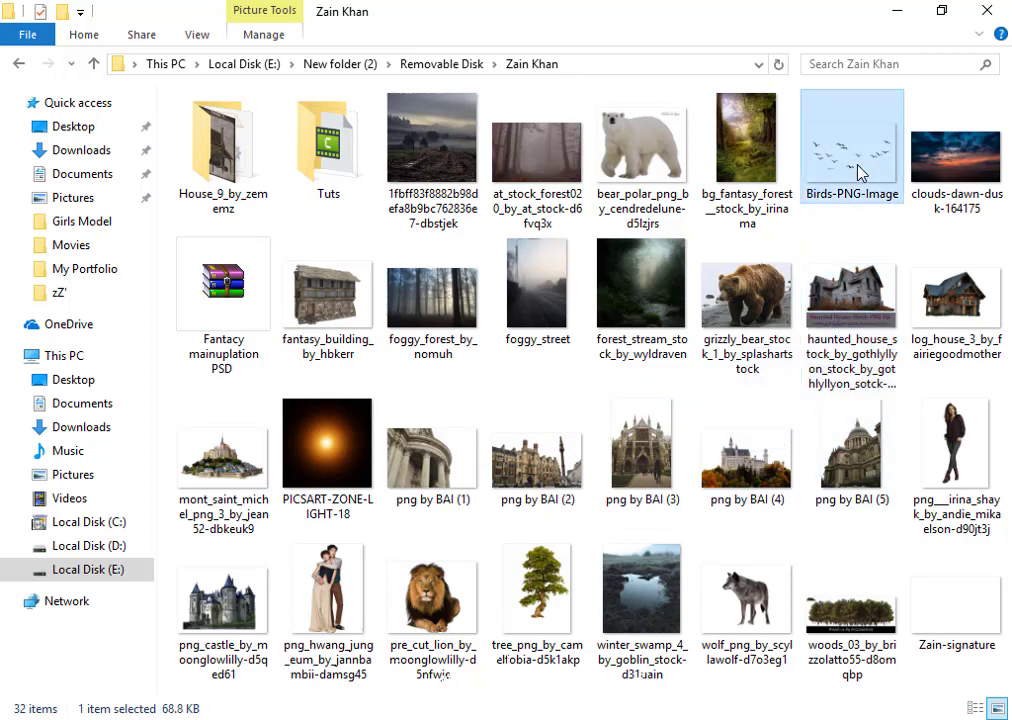
left_click(950, 170, "ctrl")
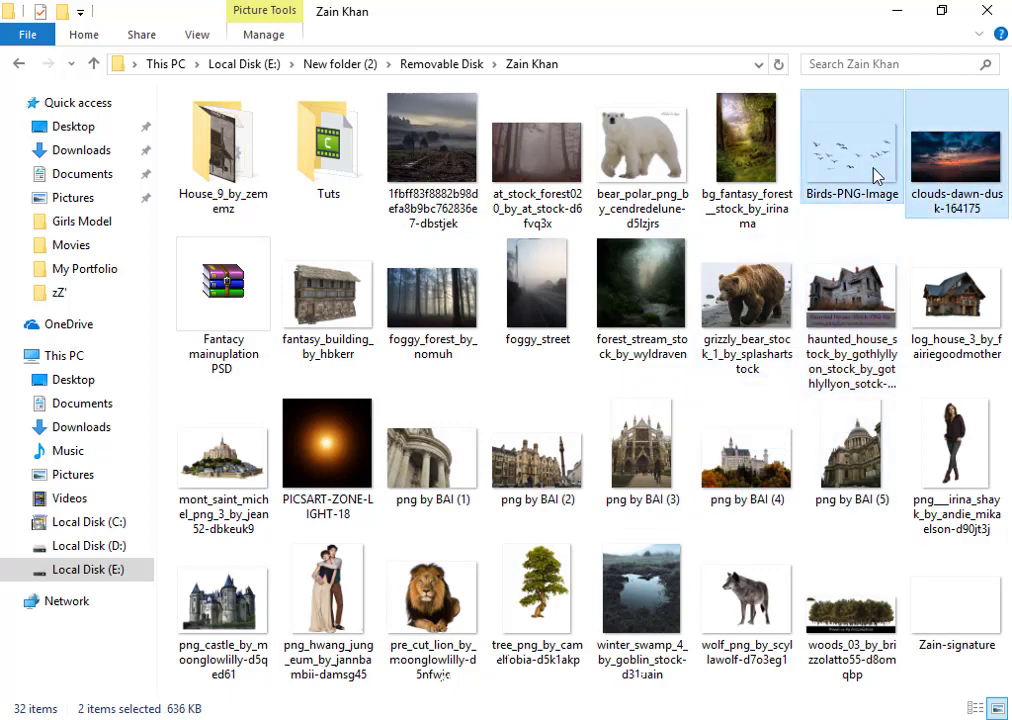
left_click(870, 166)
mouse_move(870, 166)
left_mouse_down()
mouse_move(363, 393)
mouse_move(403, 447)
left_mouse_up()
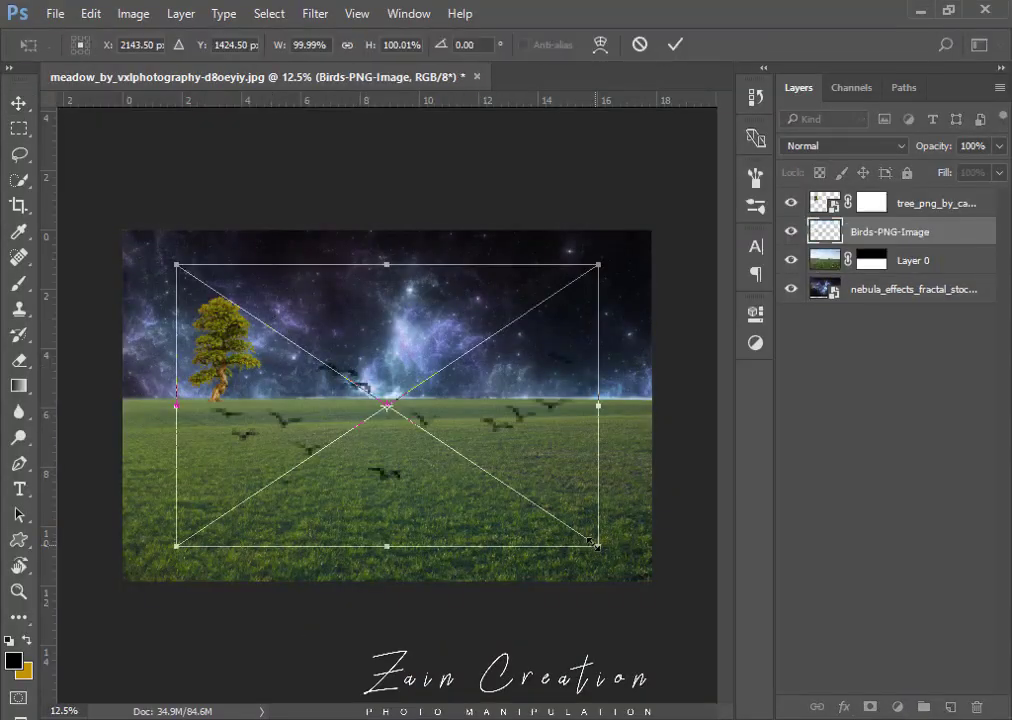
Shrink the birds to about 43% and place them in the sky above the tree.
left_click_drag(592, 543, 513, 422)
mouse_move(420, 450)
left_mouse_down()
mouse_move(306, 348)
mouse_move(289, 358)
left_mouse_up()
left_click_drag(389, 398, 284, 353)
key("Return")
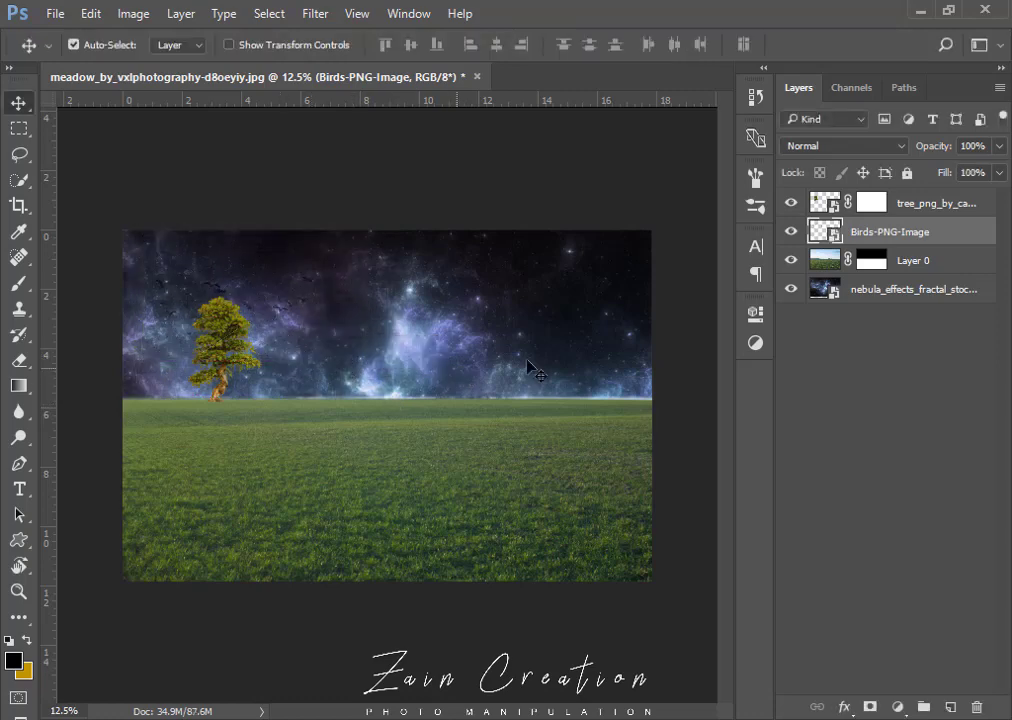
Hide and delete the nebula sky layer.
left_click(791, 290)
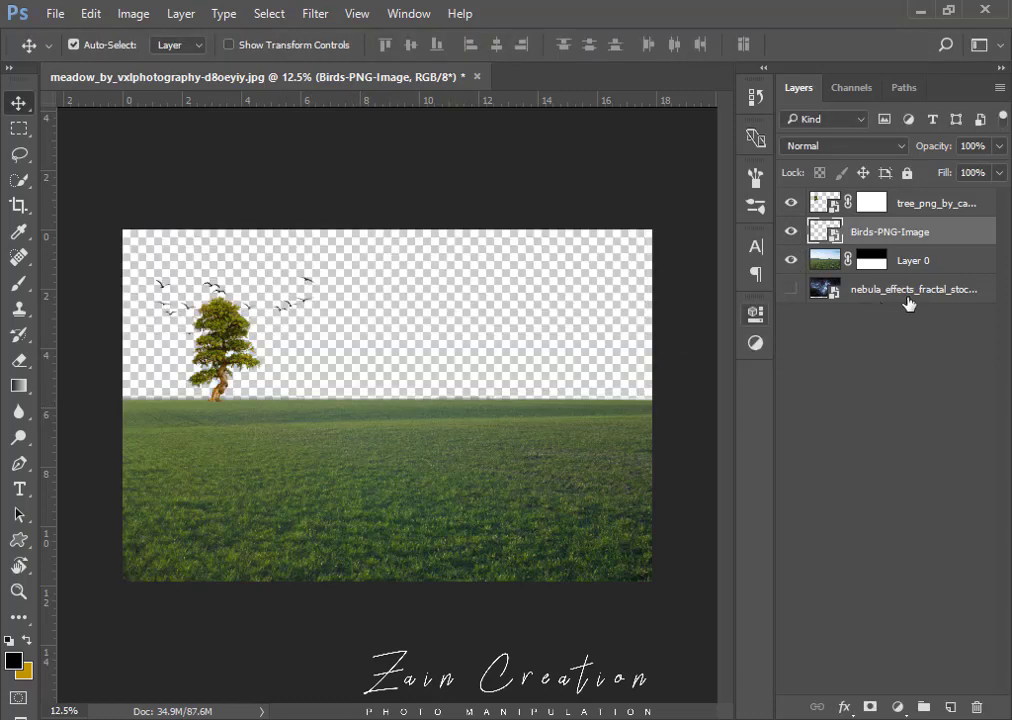
left_click(920, 298)
key("Delete")
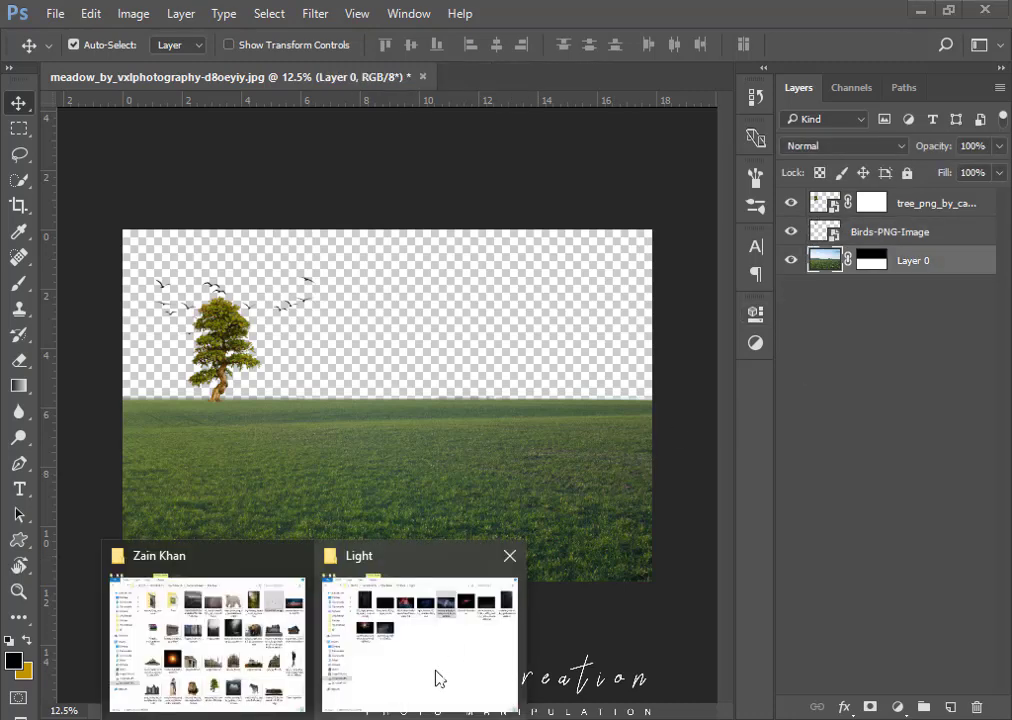
Drag clouds-dawn-dusk from the main stock folder onto the Photoshop canvas.
left_click(438, 679)
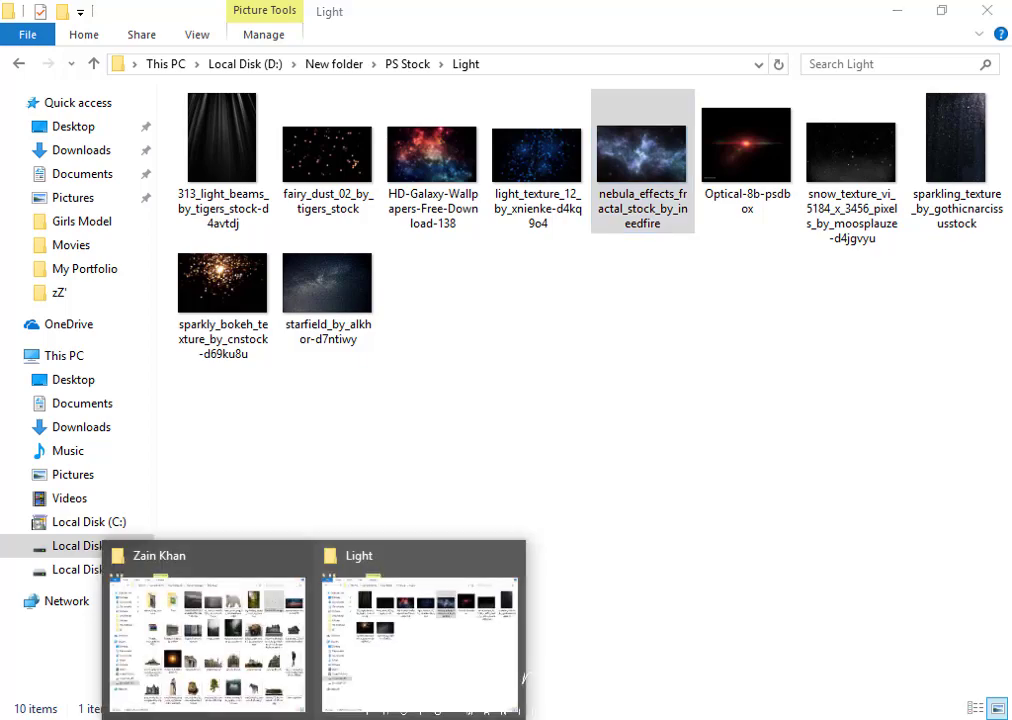
left_click(203, 644)
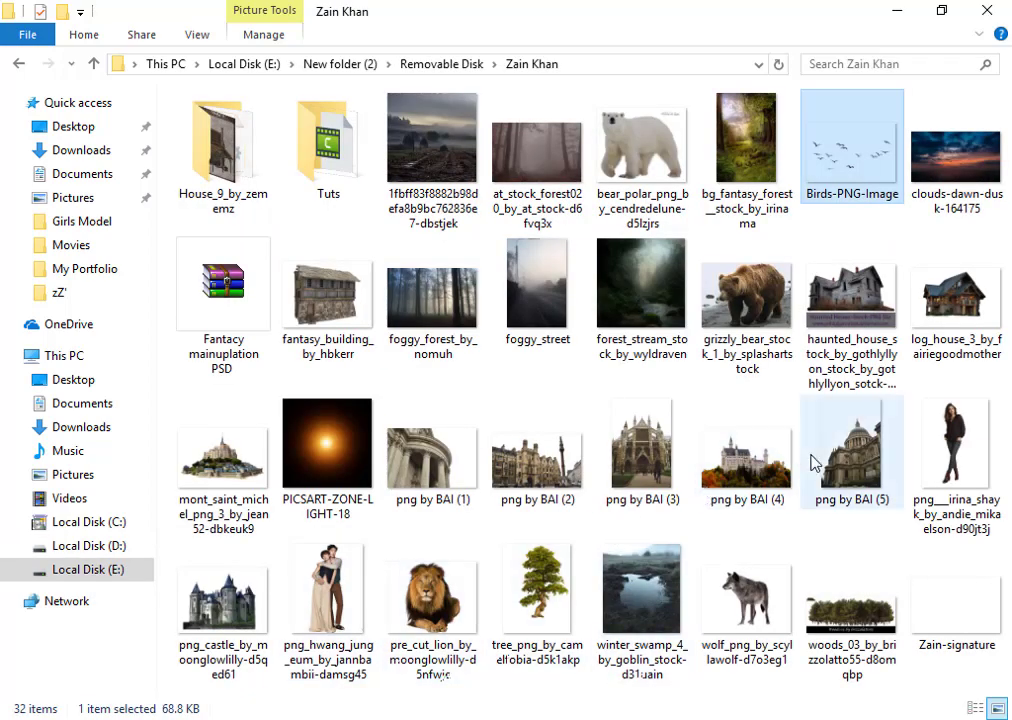
mouse_move(958, 162)
left_mouse_down()
mouse_move(278, 594)
mouse_move(405, 468)
mouse_move(415, 470)
mouse_move(421, 440)
left_mouse_up()
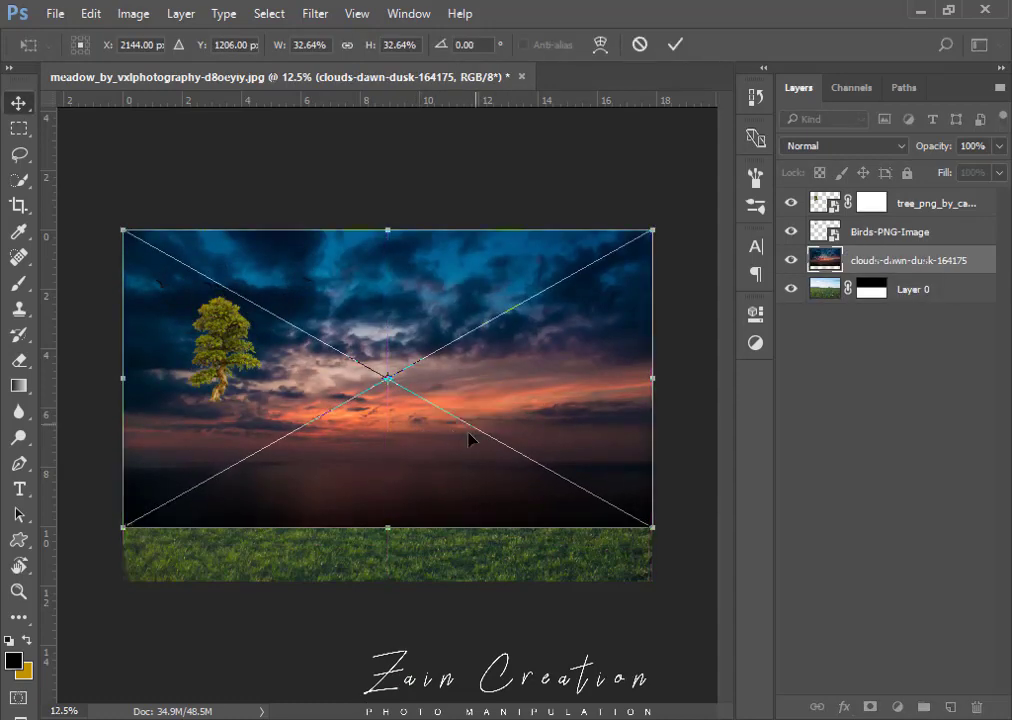
Commit the clouds image and move its layer beneath the grass layer.
key("Return")
left_click_drag(910, 260, 928, 303)
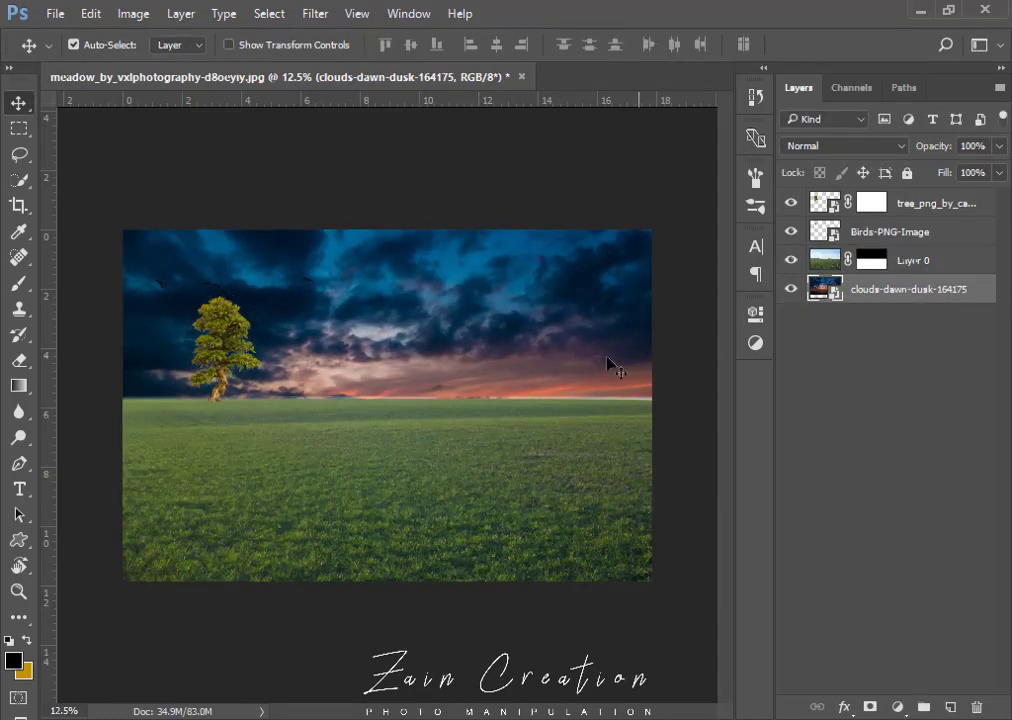
left_click(470, 390)
left_click_drag(398, 390, 330, 390)
scroll(383, 395, "down", 1)
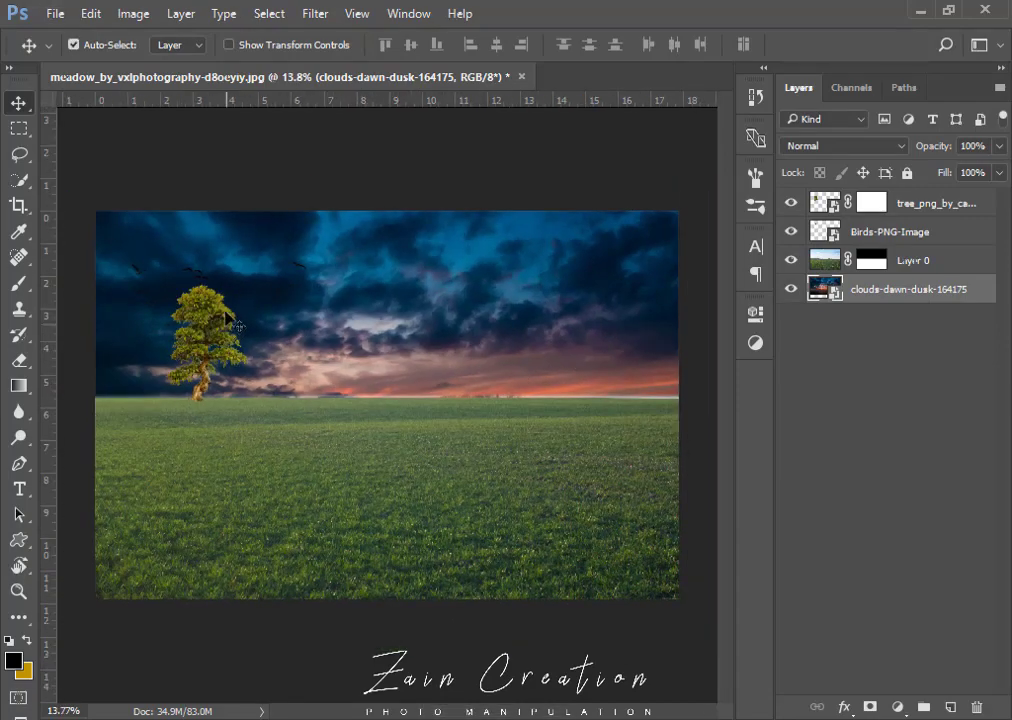
Scale the birds layer down to about 27.6% in the upper-left sky.
left_click(925, 203)
left_click(926, 232)
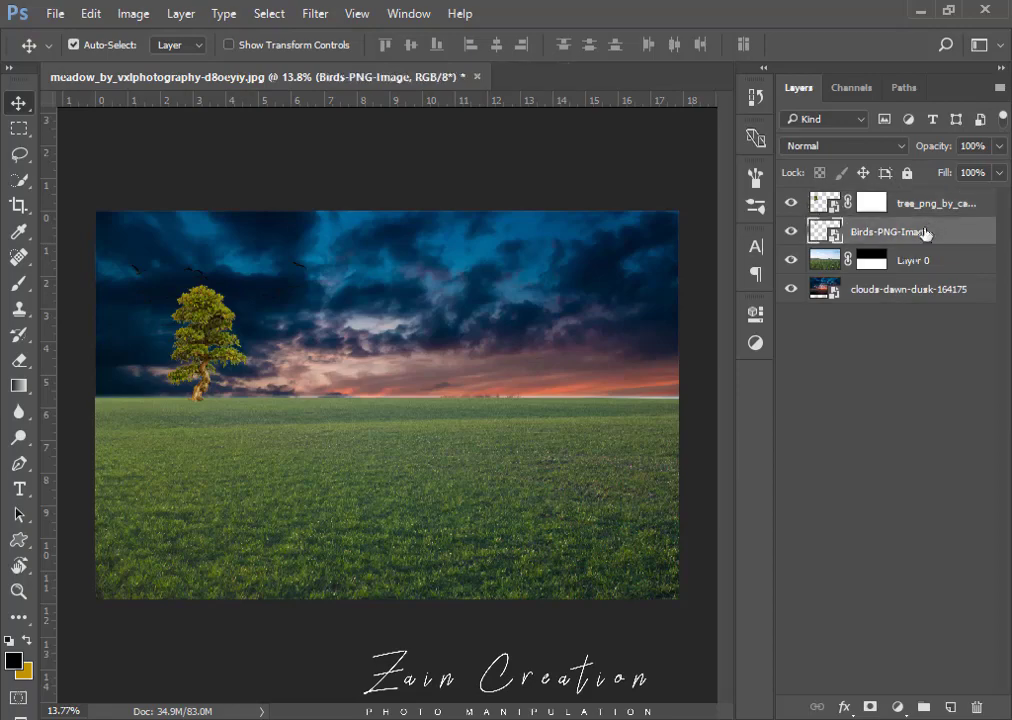
key("ctrl+t")
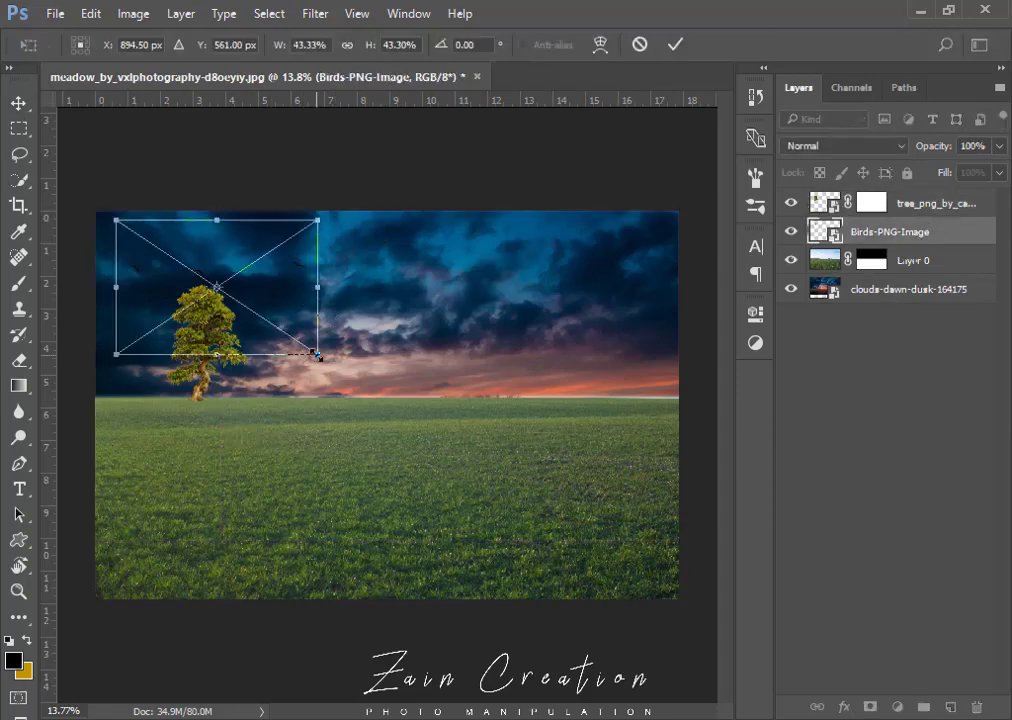
left_click_drag(316, 354, 253, 318)
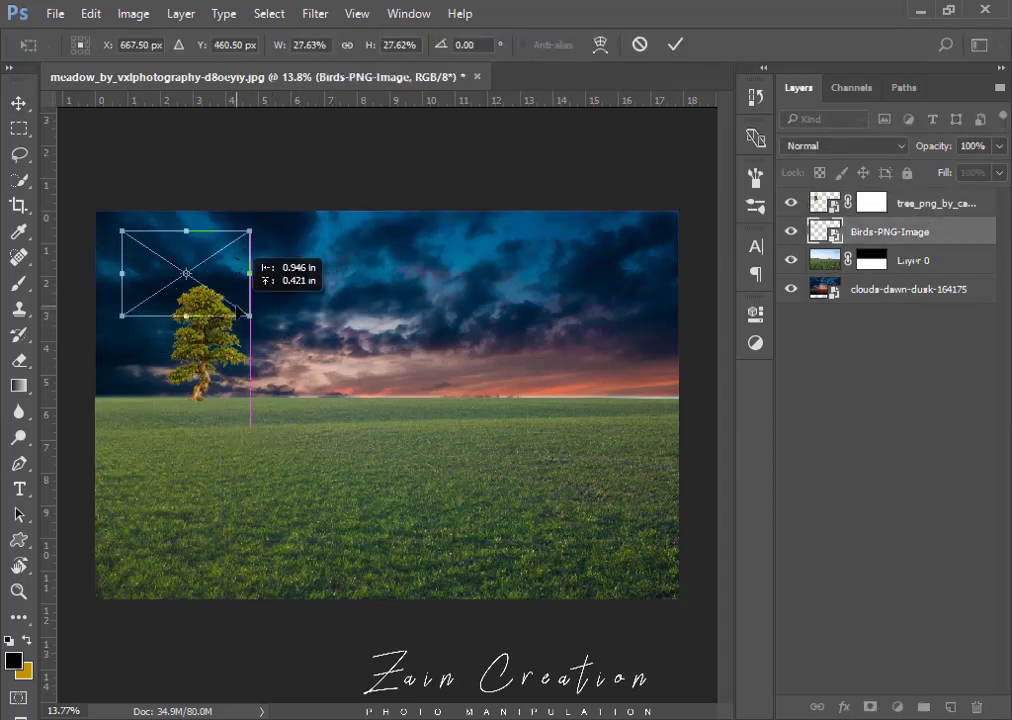
key("Return")
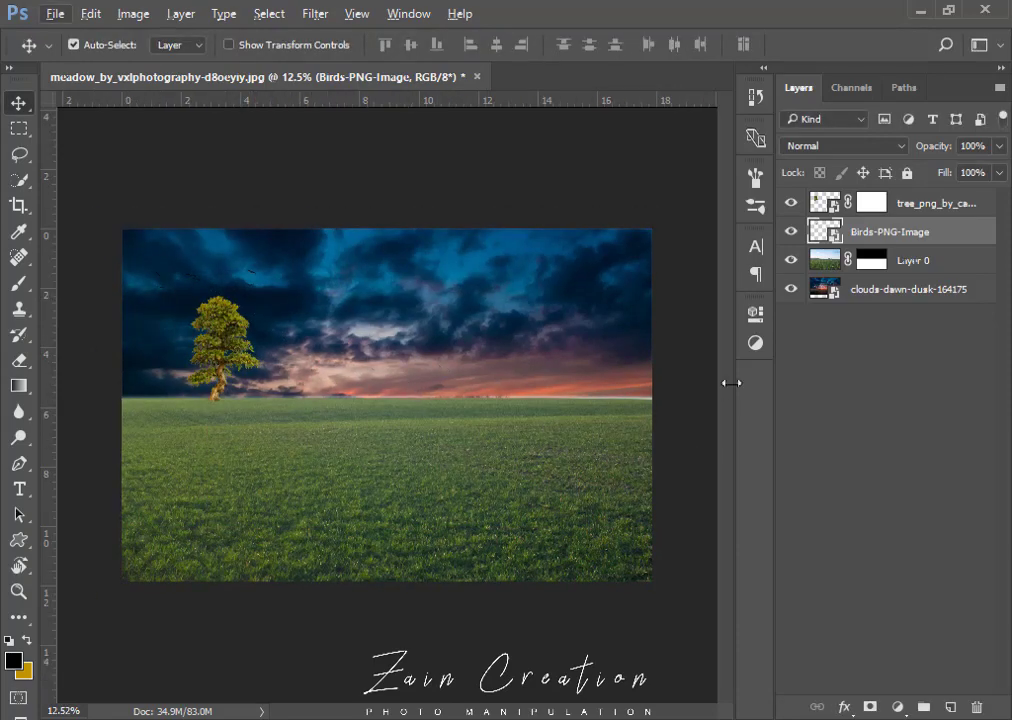
Soft-brush Layer 0's mask along the horizon, zooming in on the grass line.
left_click(871, 260)
key("b")
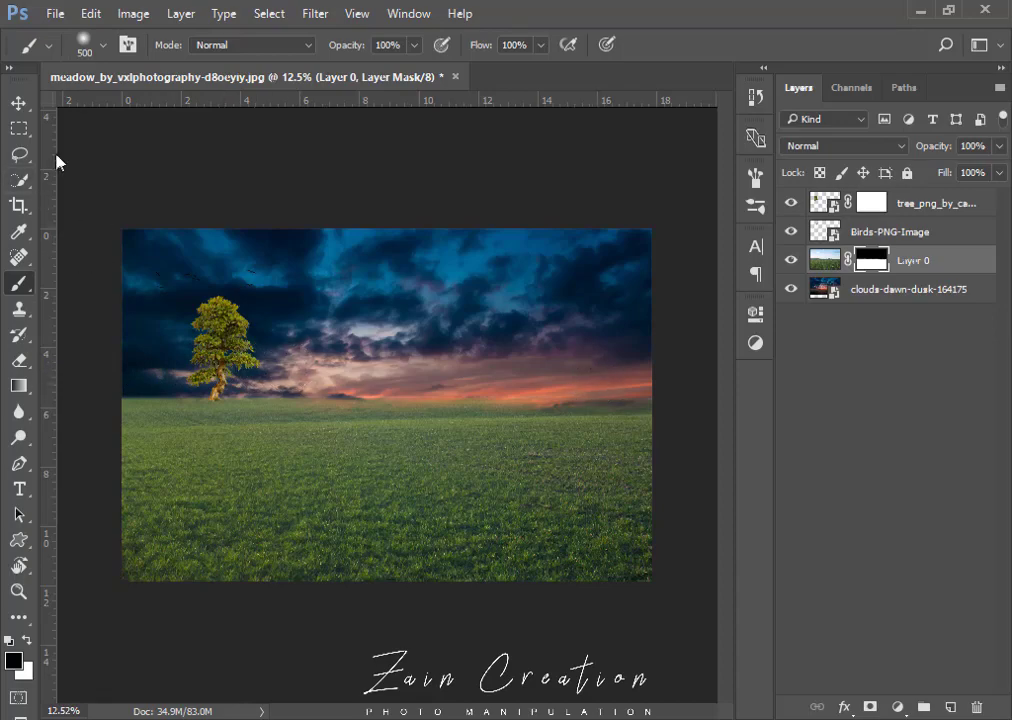
left_click(18, 102)
left_click(317, 460)
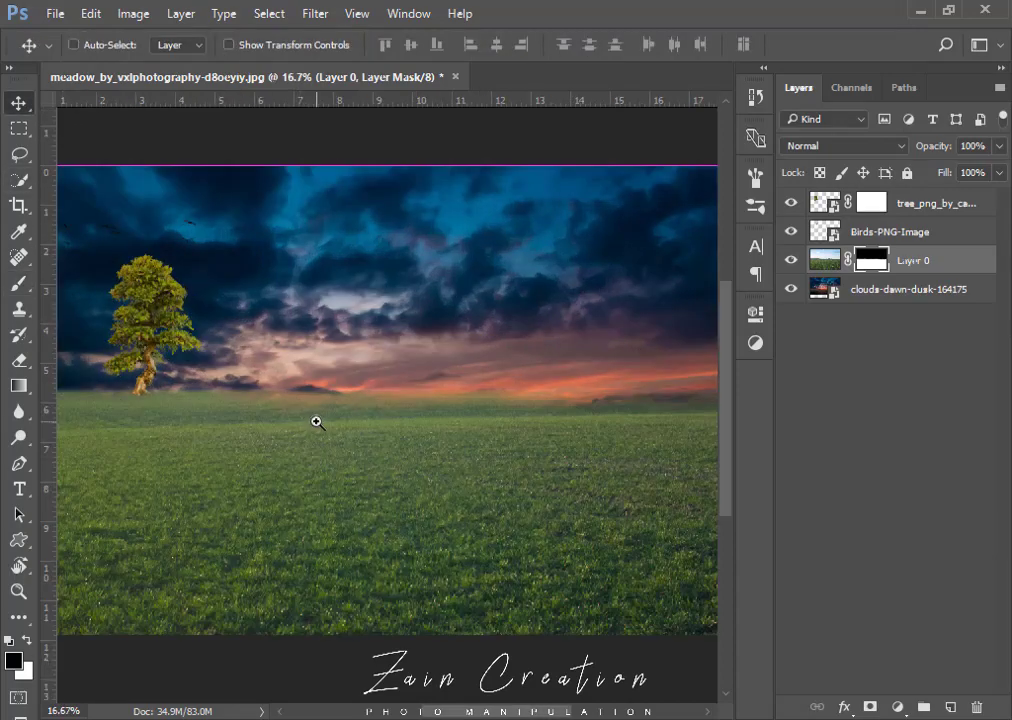
left_click(316, 422)
scroll(300, 437, "left", 1)
scroll(300, 437, "left", 4)
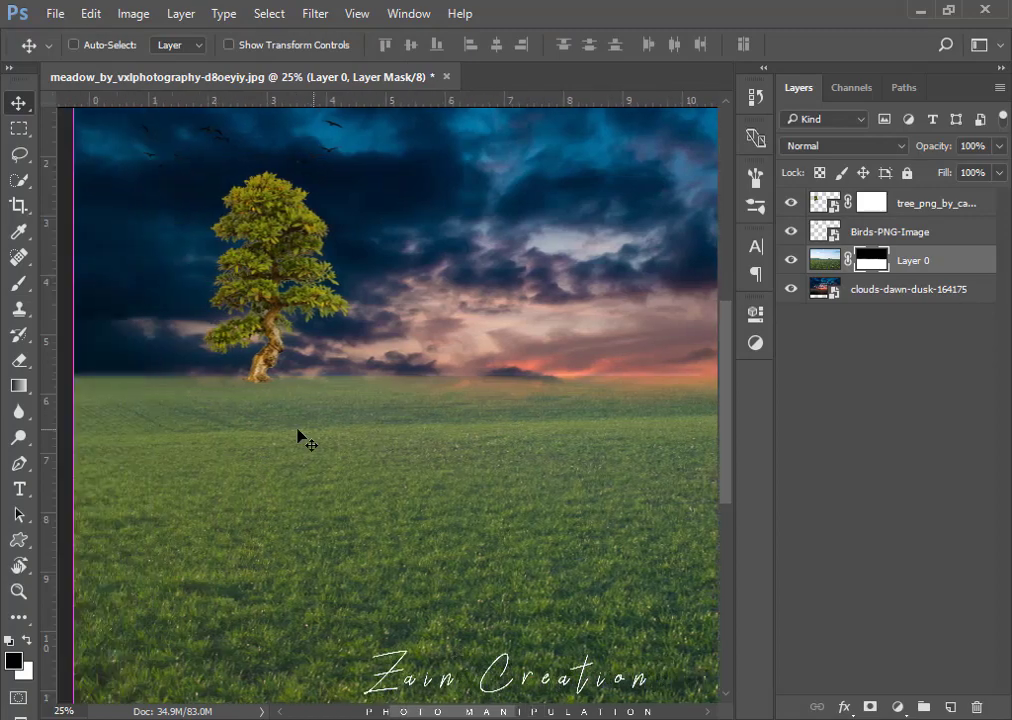
scroll(300, 437, "left", 1)
scroll(360, 437, "down", 1)
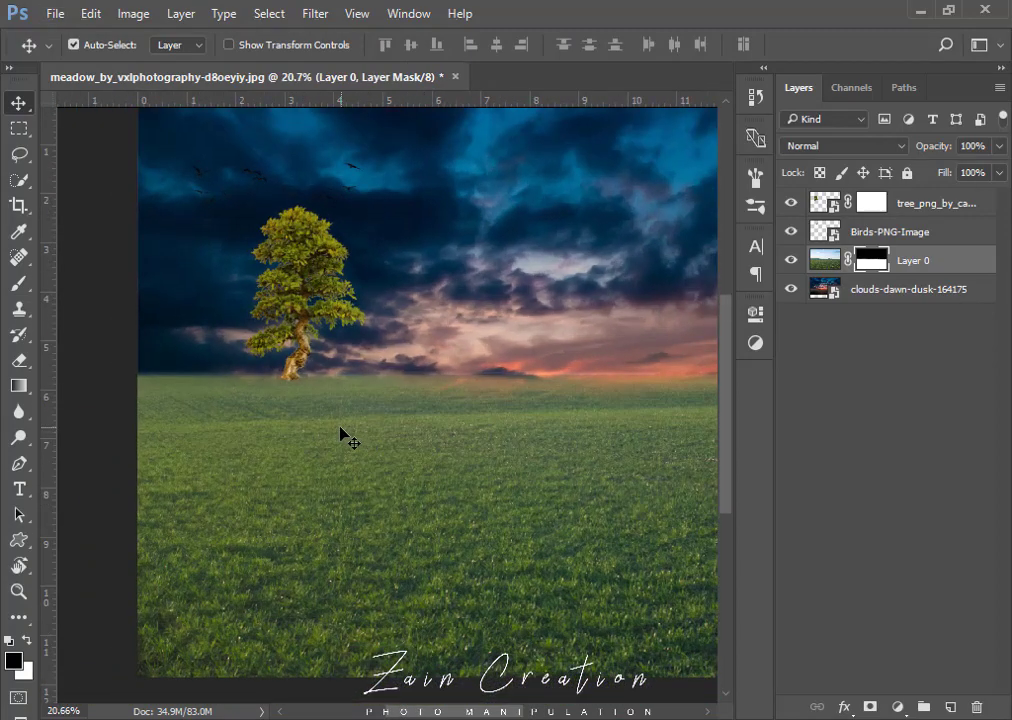
Refine the horizon blend with more brushing, then reselect the Birds-PNG-Image layer.
key("b")
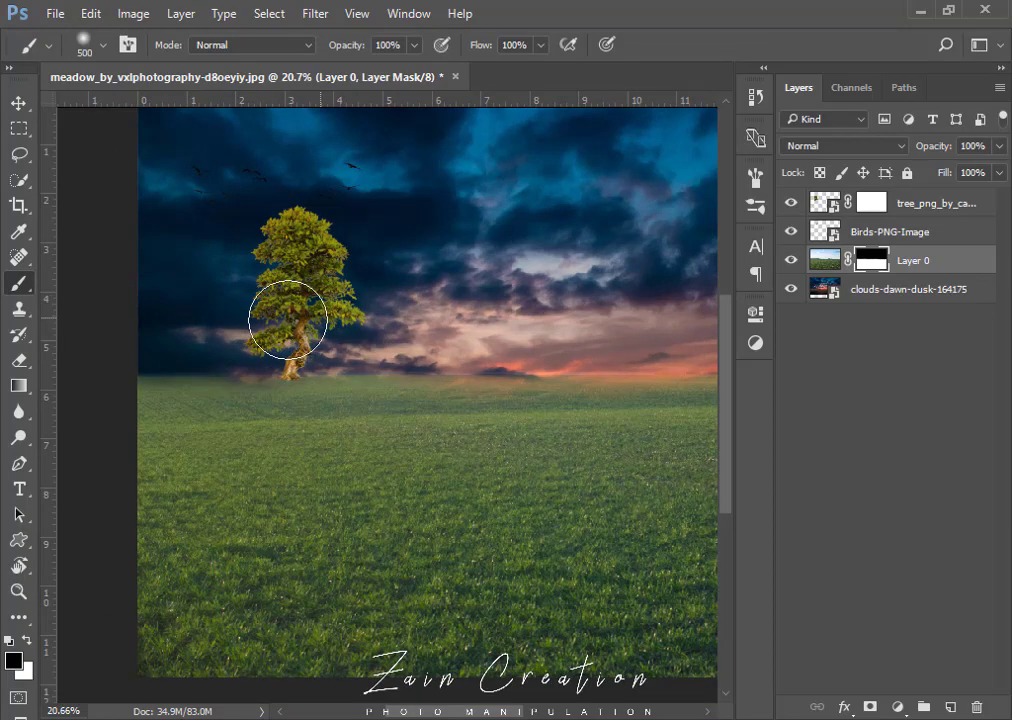
scroll(540, 395, "down", 5)
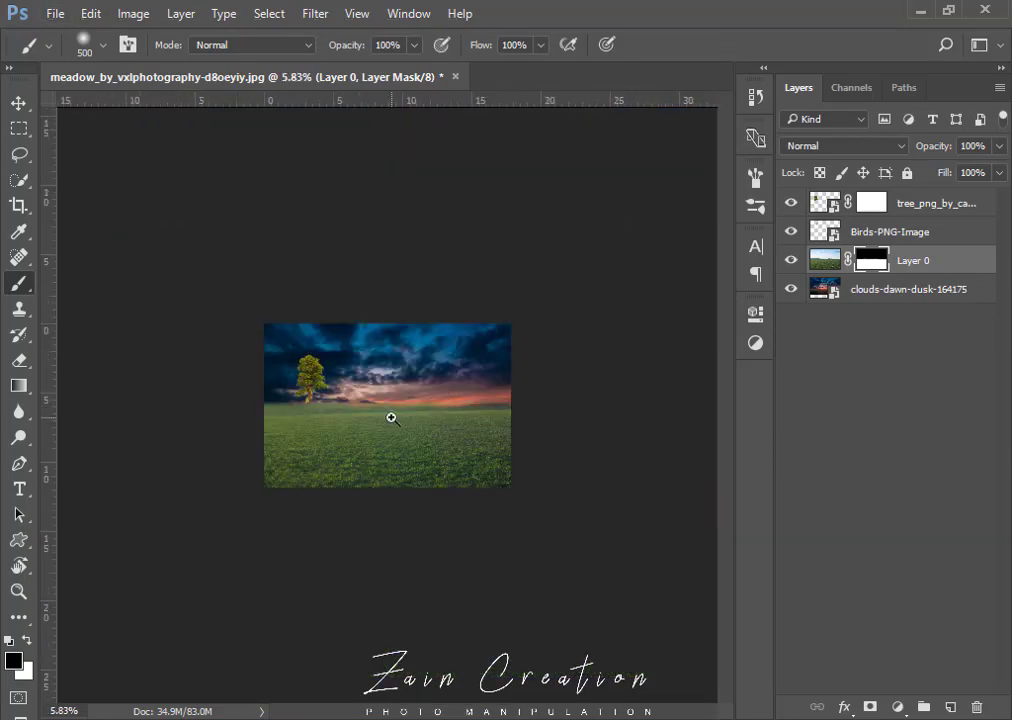
left_click_drag(391, 418, 401, 399)
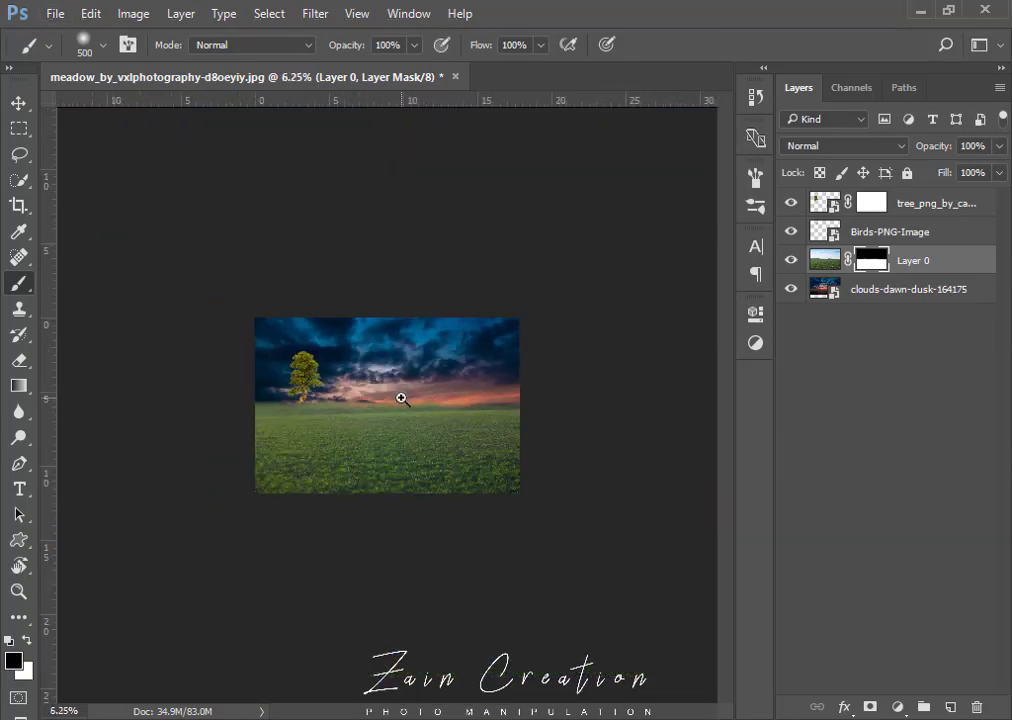
scroll(401, 399, "up", 4)
scroll(488, 389, "down", 1)
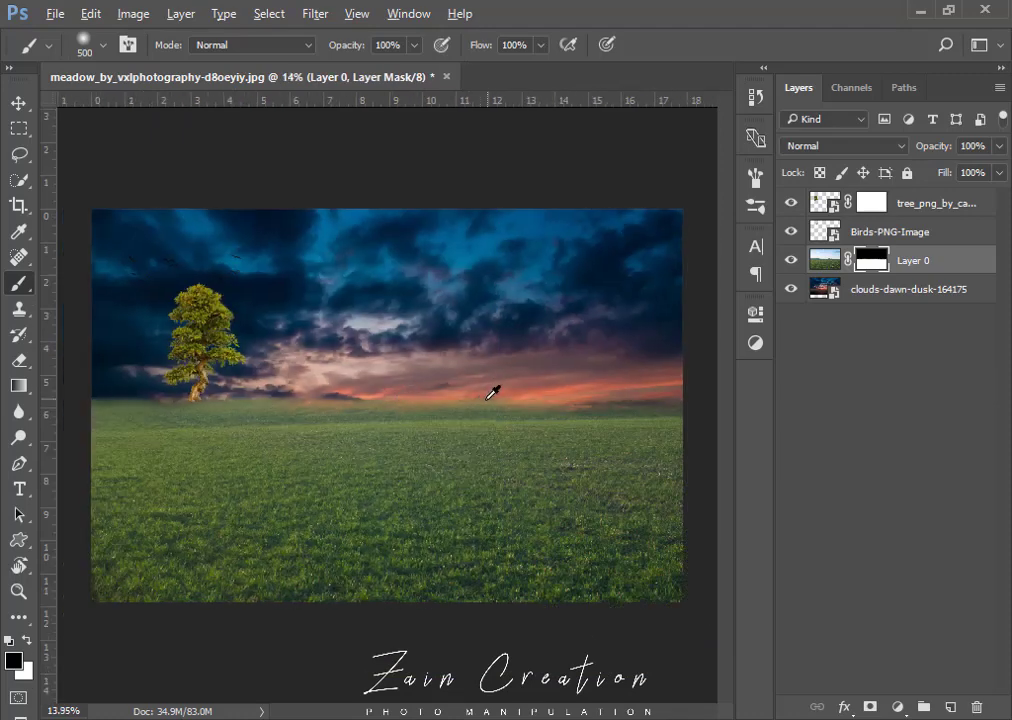
left_click(18, 103)
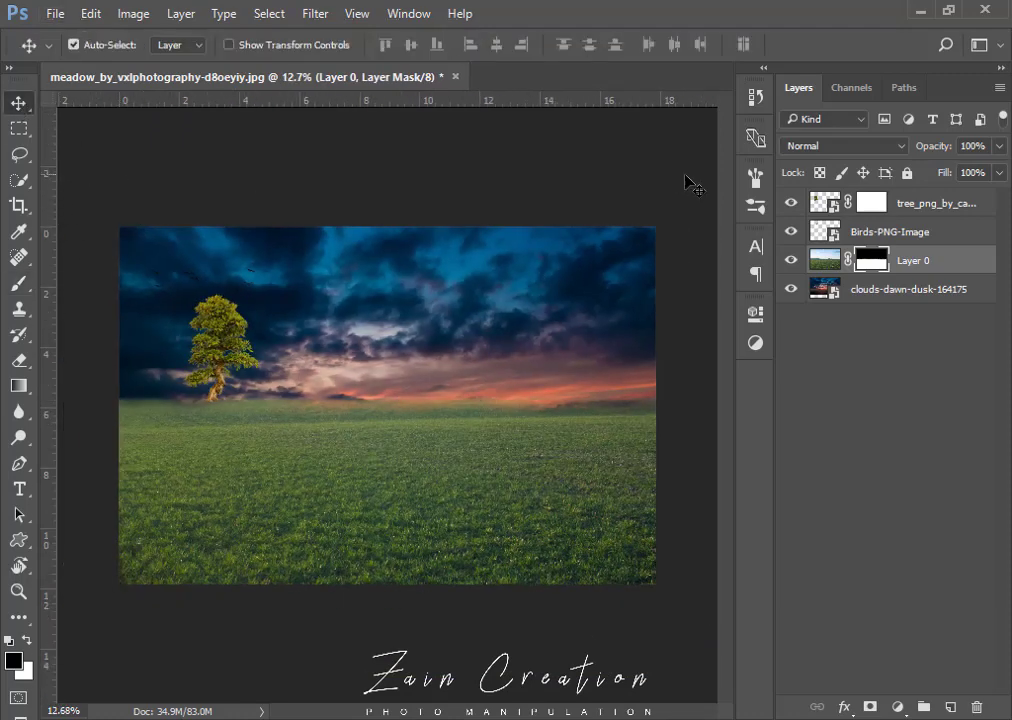
left_click(938, 203)
left_click(925, 231)
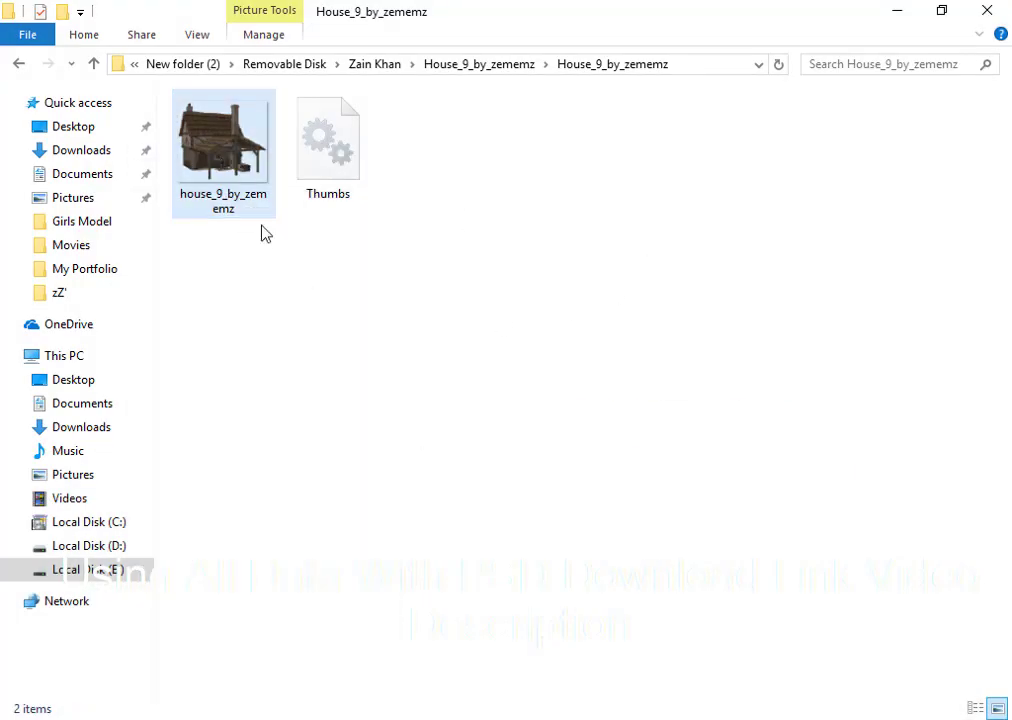
Drag the house_9_by_zememz image beside the tree and shrink it to about 33%.
mouse_move(230, 180)
left_mouse_down()
mouse_move(360, 690)
mouse_move(489, 438)
left_mouse_up()
mouse_move(478, 495)
left_mouse_down()
mouse_move(416, 451)
mouse_move(291, 399)
mouse_move(308, 408)
mouse_move(285, 411)
left_mouse_up()
key("Return")
Move the house layer above the tree, enlarge it slightly and shift it right onto the meadow.
left_click_drag(905, 225, 909, 201)
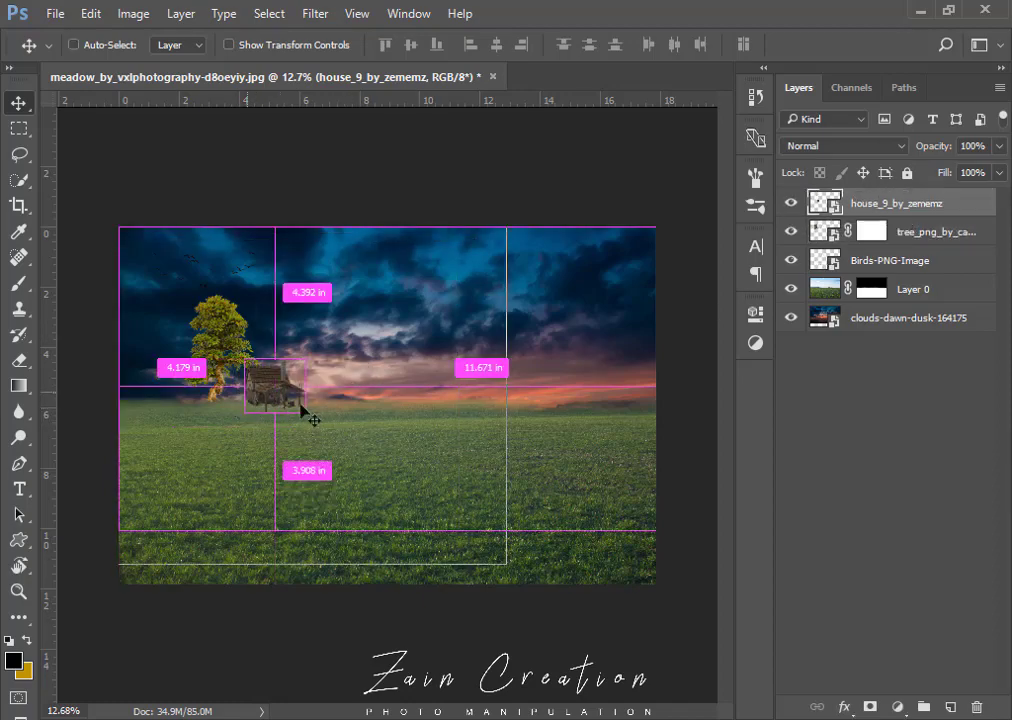
key("ctrl+plus")
key("ctrl+t")
left_click_drag(244, 349, 228, 331)
mouse_move(301, 391)
left_mouse_down()
mouse_move(316, 396)
mouse_move(297, 416)
left_mouse_up()
key("Return")
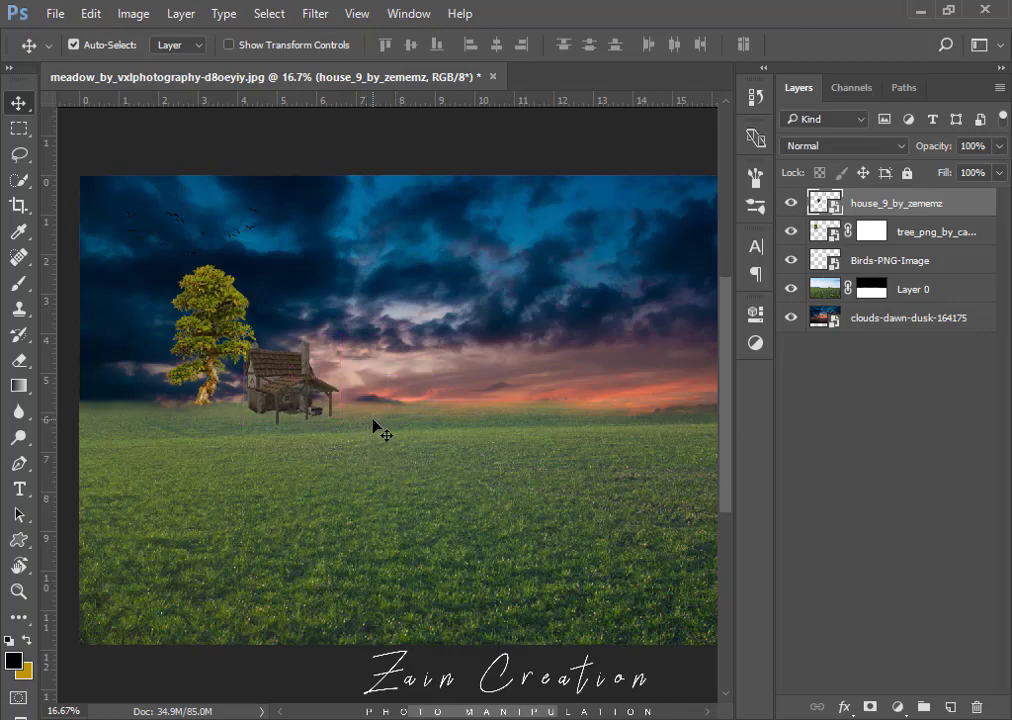
key("ctrl+minus")
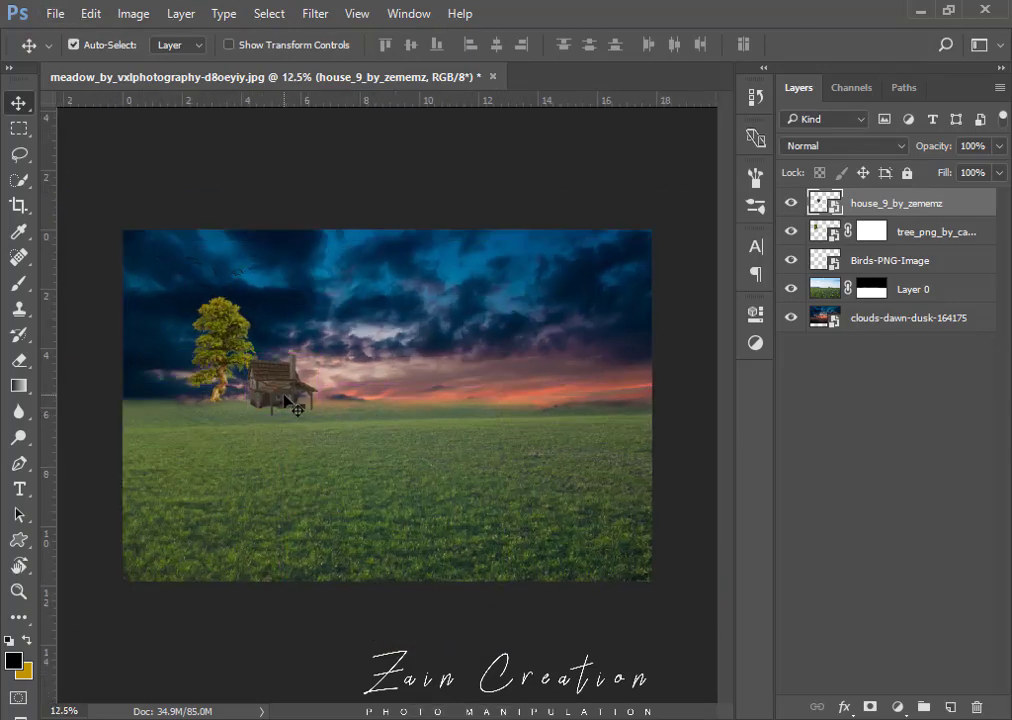
left_click_drag(285, 400, 299, 400)
Enlarge the tree slightly to about 102%.
key("ctrl+plus")
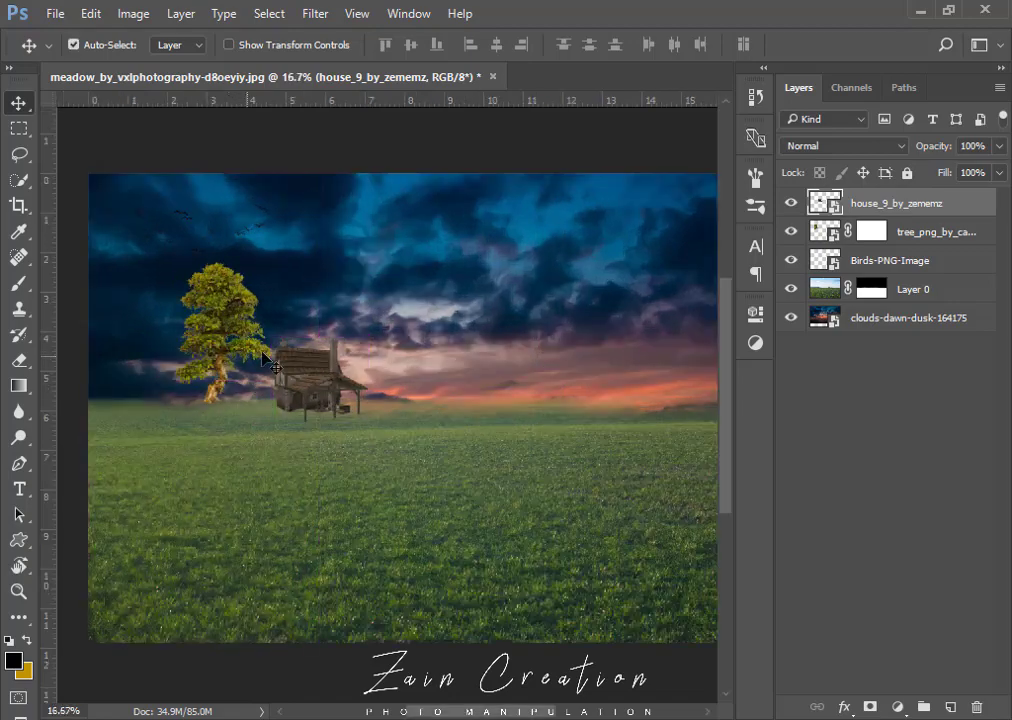
left_click(210, 285)
key("ctrl+t")
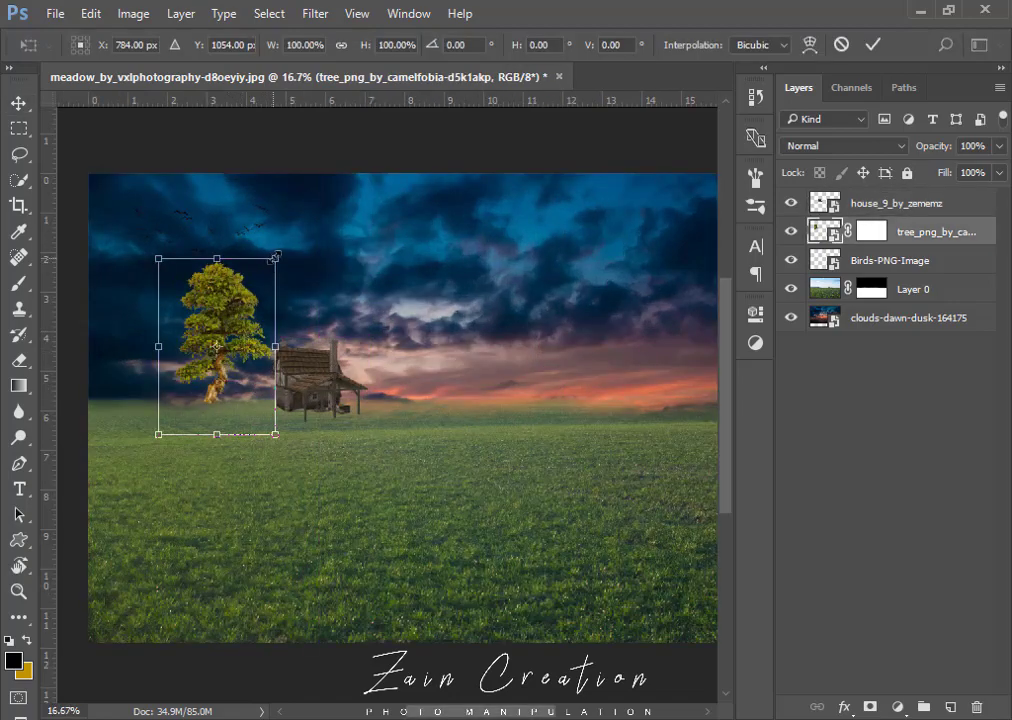
left_click_drag(276, 256, 282, 251)
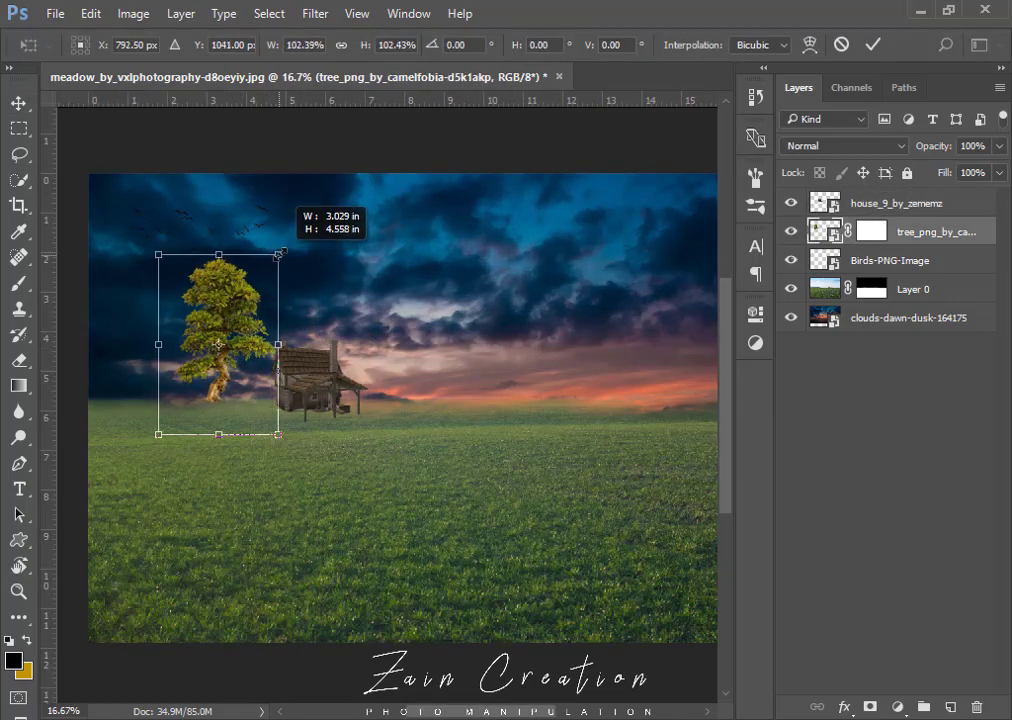
key("Return")
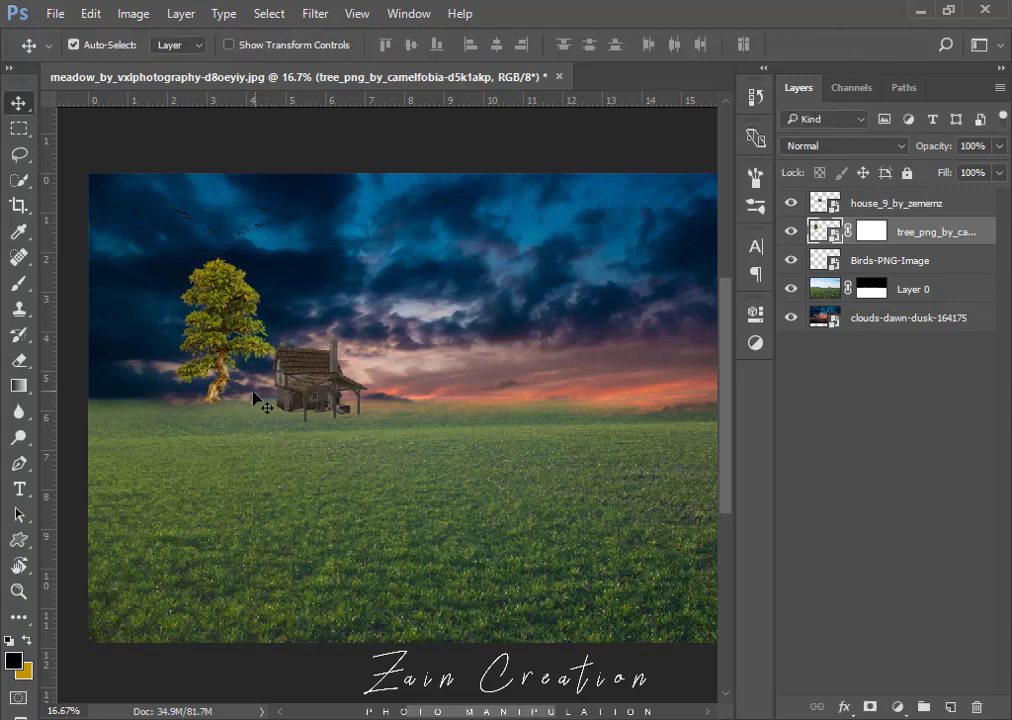
Nudge the house slightly left and review the whole scene.
scroll(262, 405, "up", 2)
left_click(337, 392)
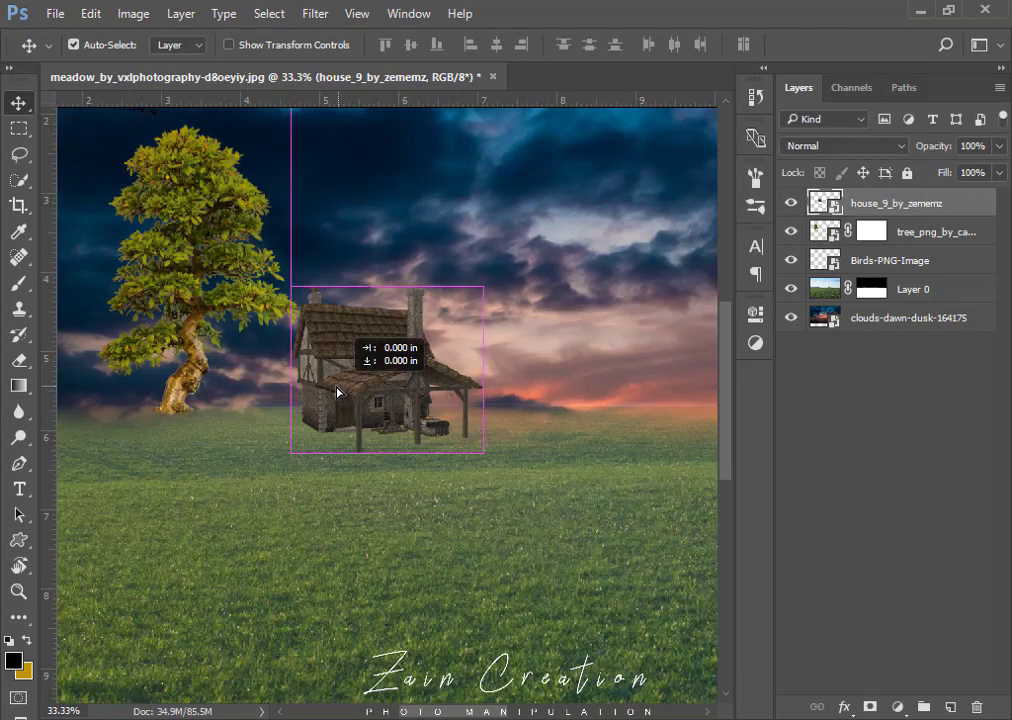
left_click_drag(337, 392, 328, 390)
scroll(413, 427, "down", 3)
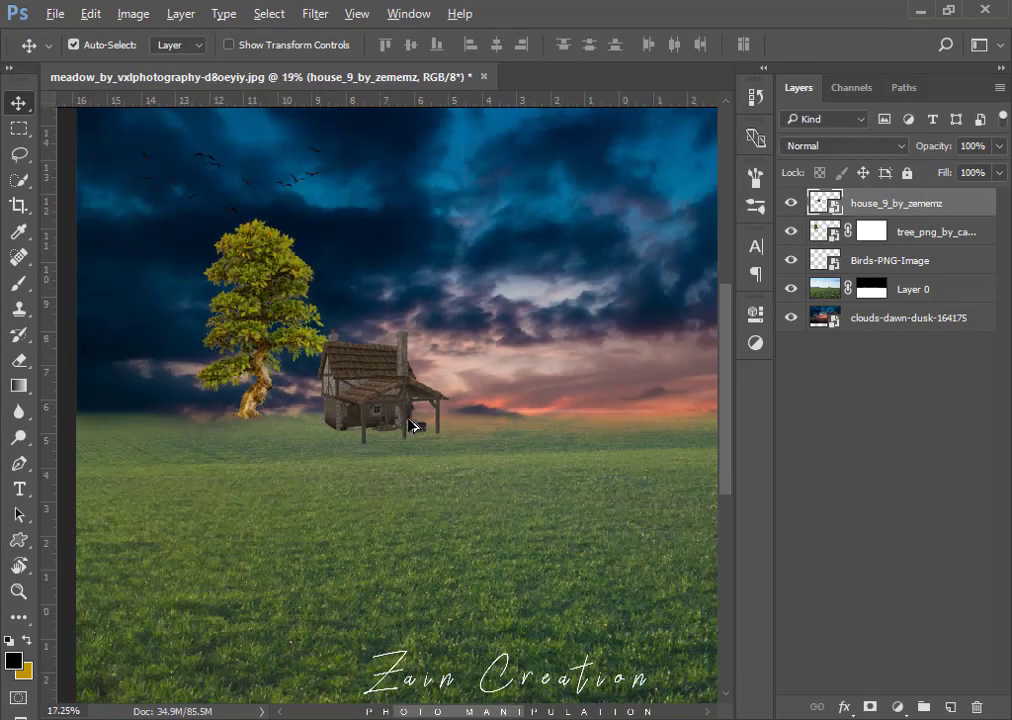
scroll(410, 426, "down", 3)
key("ctrl+plus")
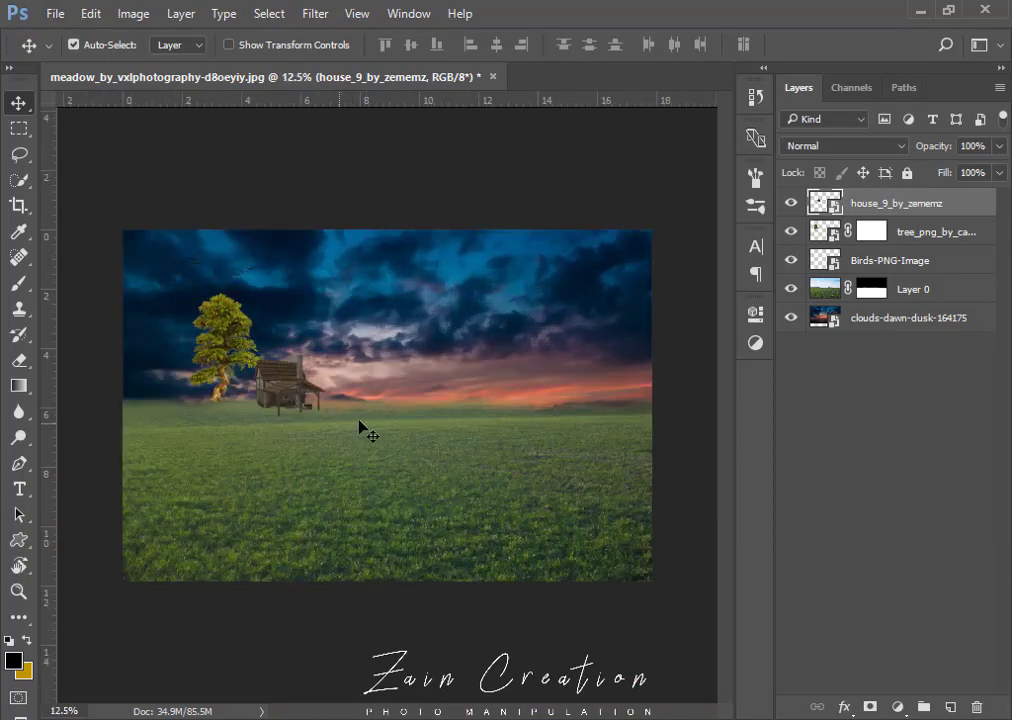
scroll(314, 400, "up", 1)
scroll(330, 402, "up", 2)
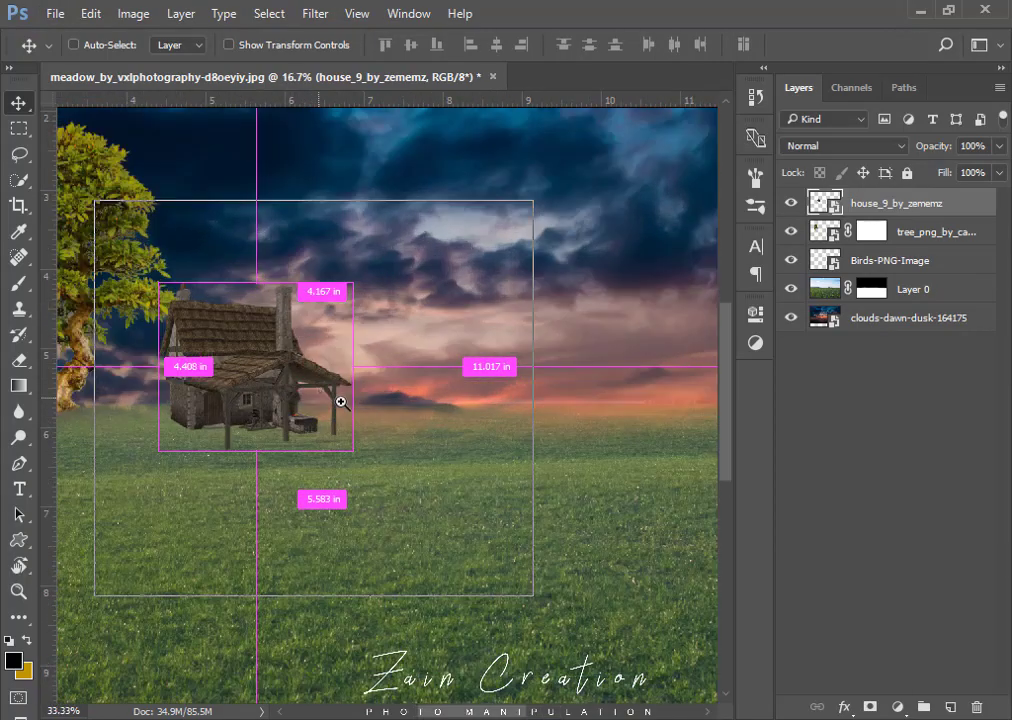
scroll(341, 402, "up", 1)
scroll(370, 427, "up", 1)
scroll(452, 481, "left", 2)
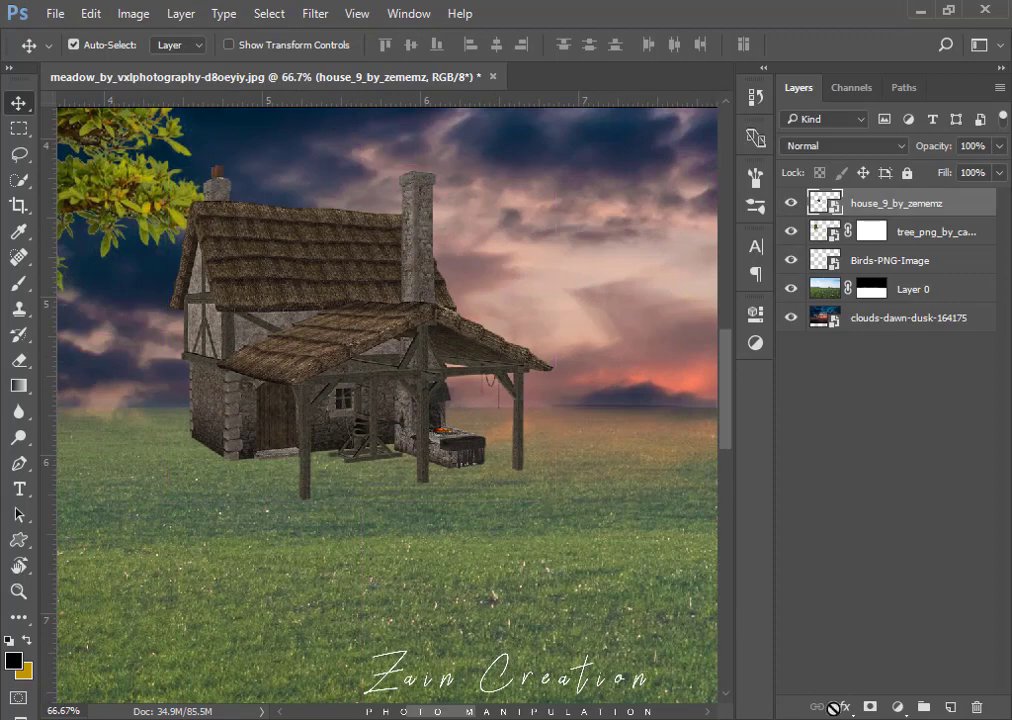
Mask the house layer and paint its base softly into the grass with a small brush.
left_click(871, 708)
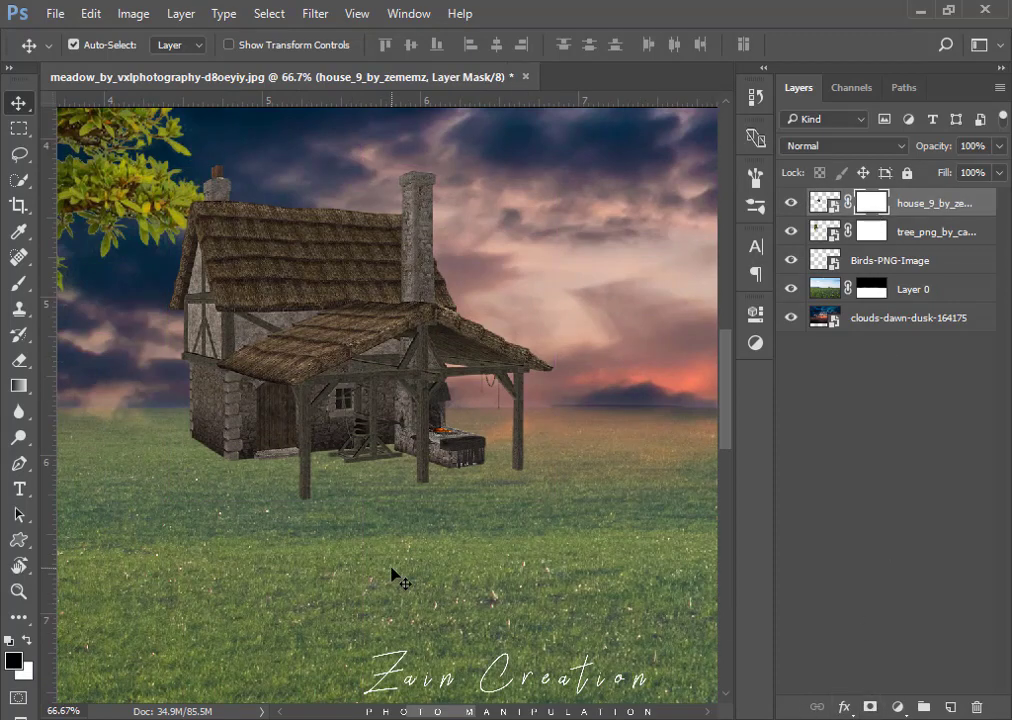
key("b")
key("bracketleft")
key("bracketleft")
key("bracketleft")
key("bracketleft")
key("bracketleft")
key("bracketleft")
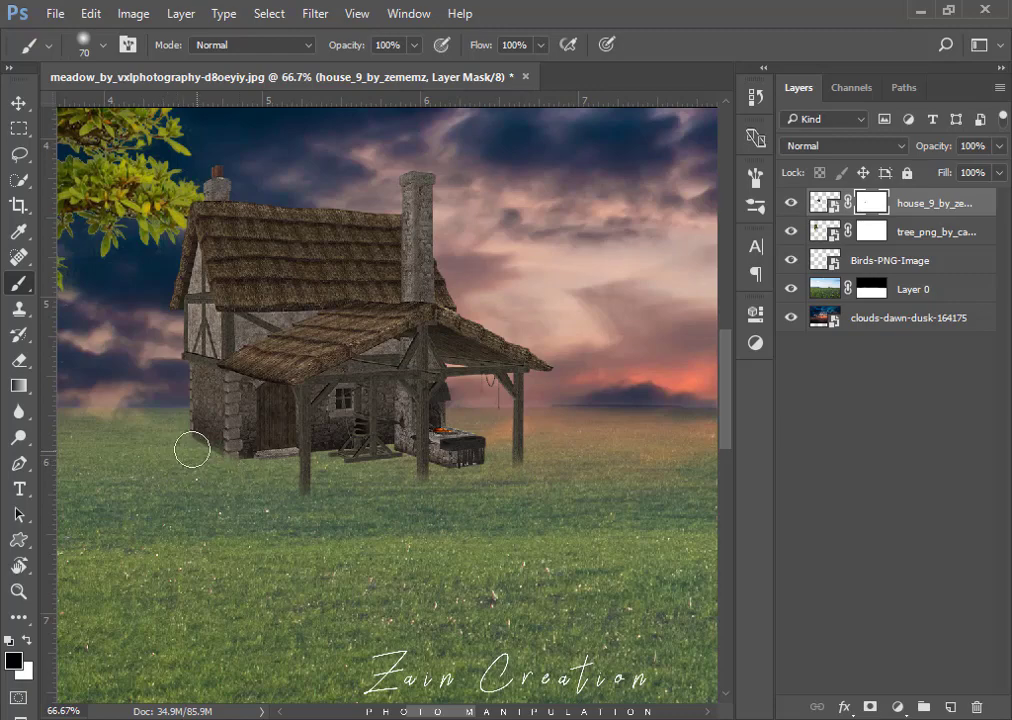
left_click_drag(192, 450, 237, 491)
scroll(309, 514, "down", 3)
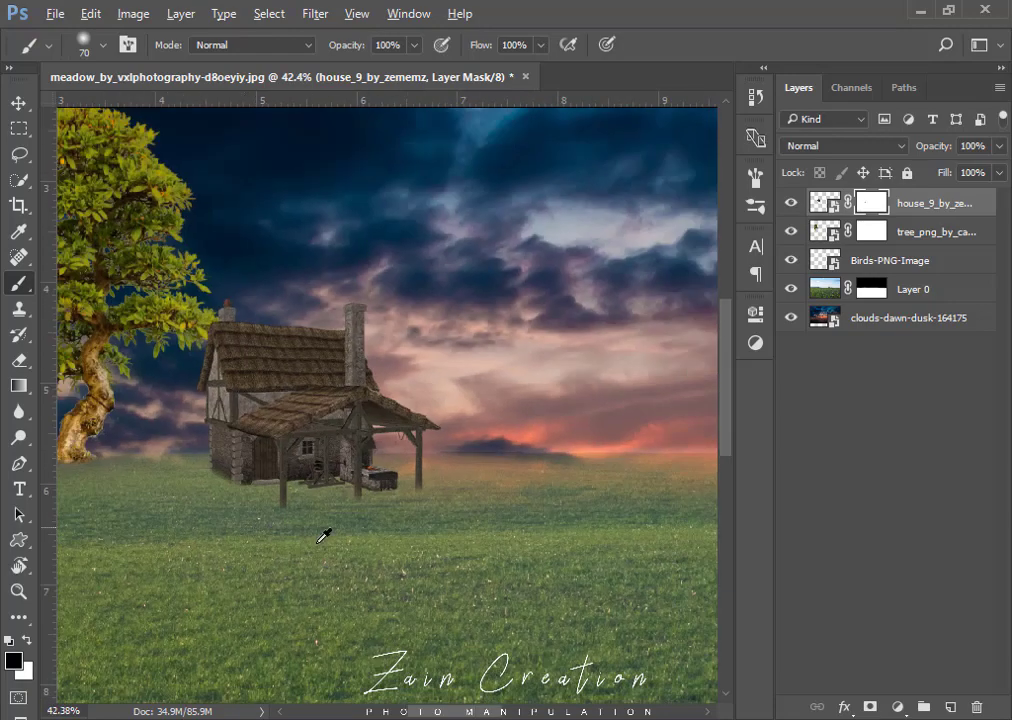
scroll(323, 535, "down", 3)
scroll(287, 571, "down", 2)
scroll(294, 558, "down", 2)
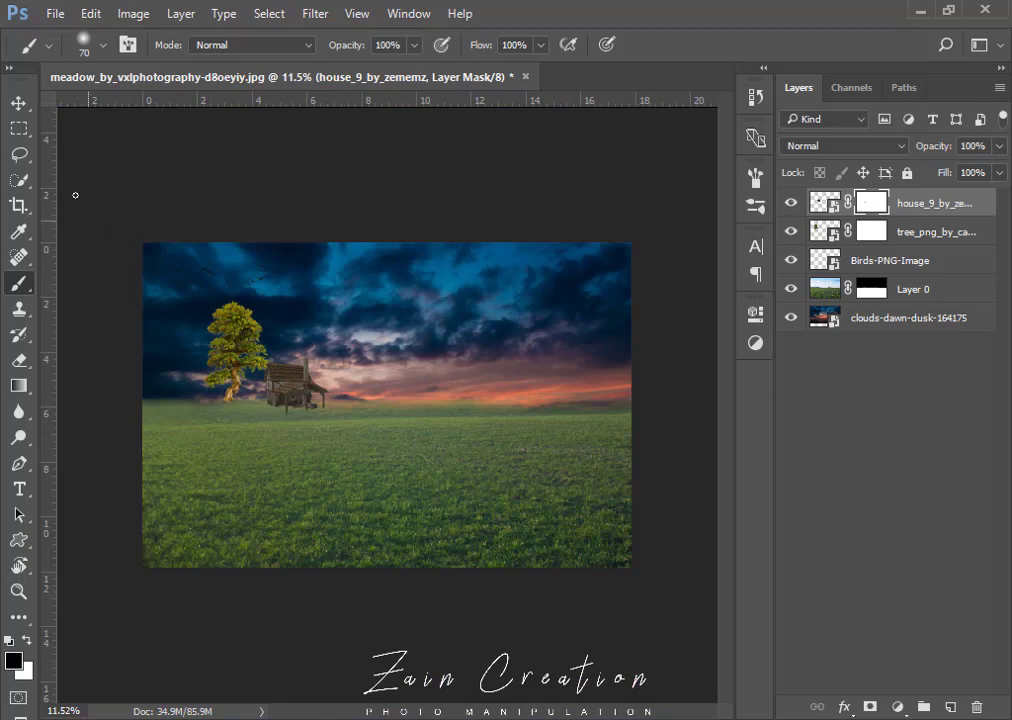
Drag the random_girl photo from the Girls Model folder into the composition.
left_click(22, 103)
scroll(343, 478, "up", 1)
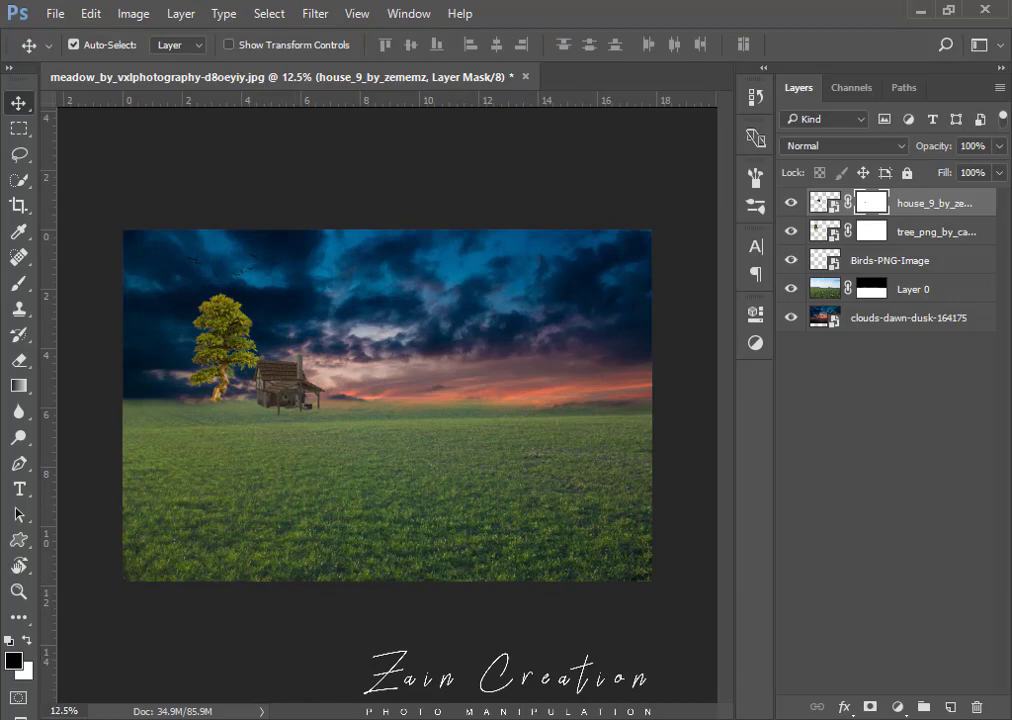
left_click(420, 660)
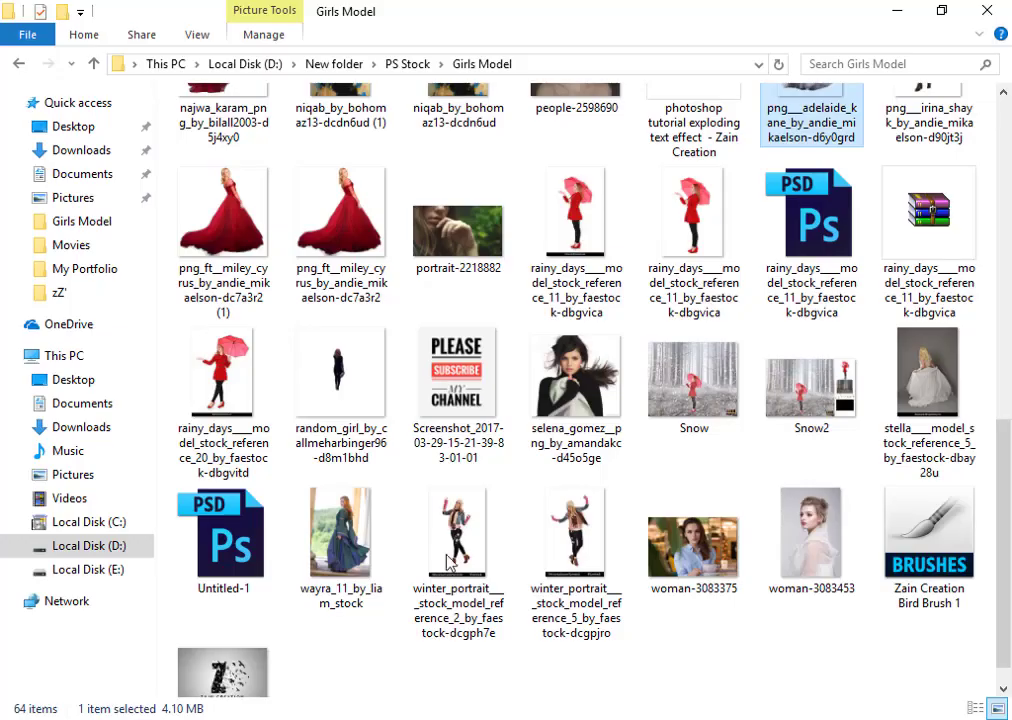
left_click_drag(341, 395, 388, 482)
Scale the walking woman to about 127%, set her centred on the grass, and check her placement.
left_click_drag(466, 487, 490, 508)
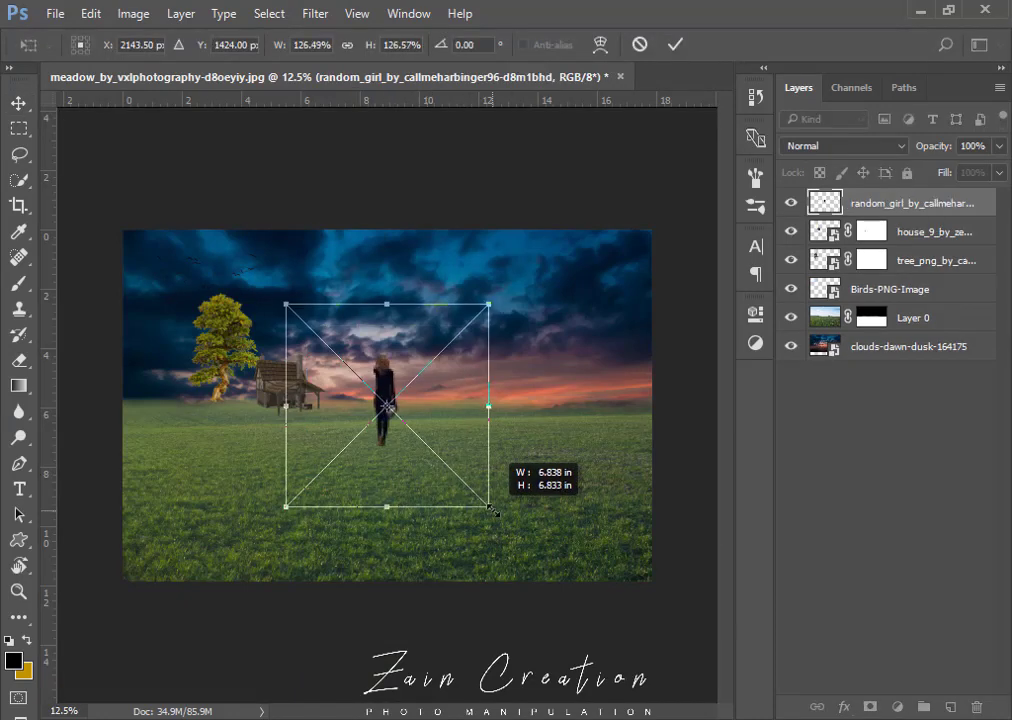
mouse_move(406, 465)
left_mouse_down()
mouse_move(308, 453)
mouse_move(252, 484)
mouse_move(437, 484)
mouse_move(429, 477)
left_mouse_up()
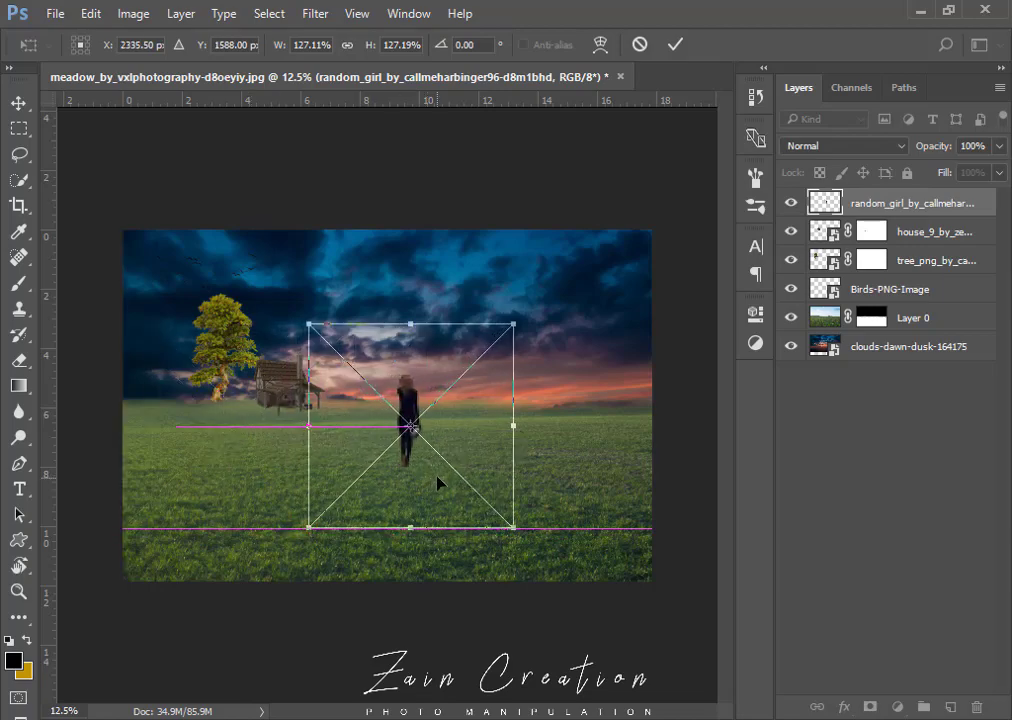
key("Return")
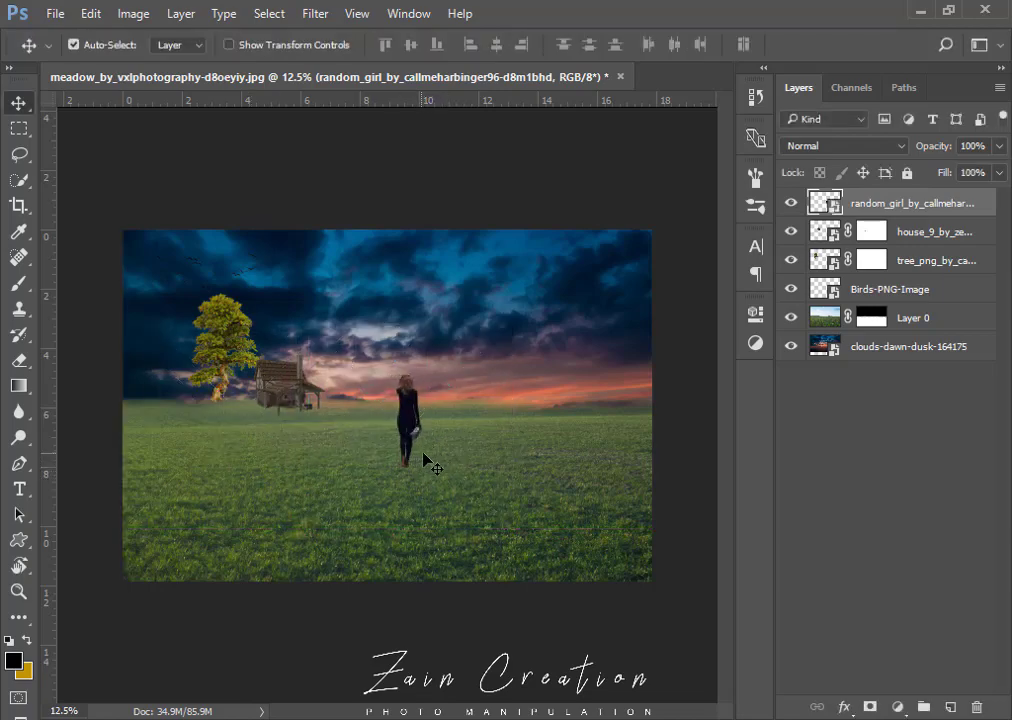
key("ctrl+plus")
key("ctrl+plus")
key("ctrl+plus")
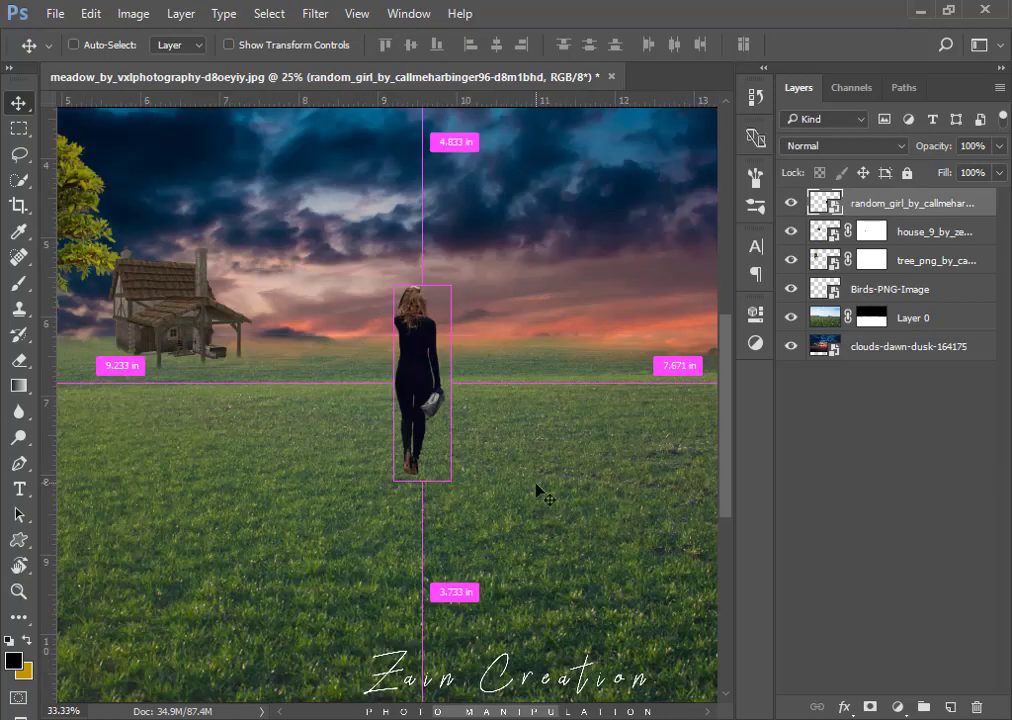
key("ctrl+plus")
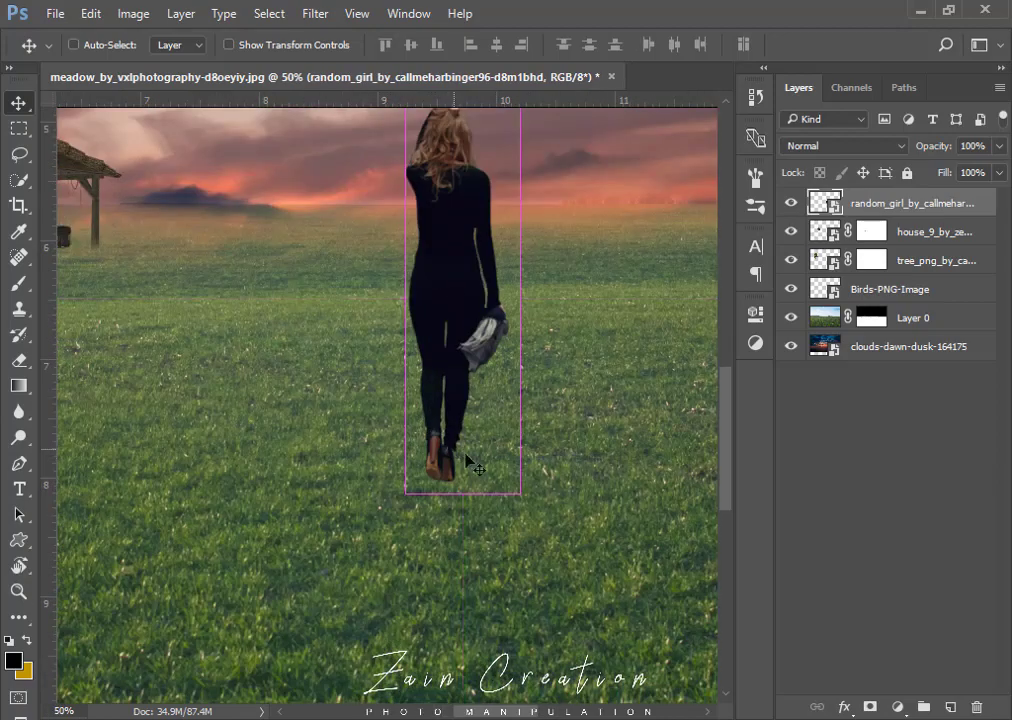
key("ctrl+0")
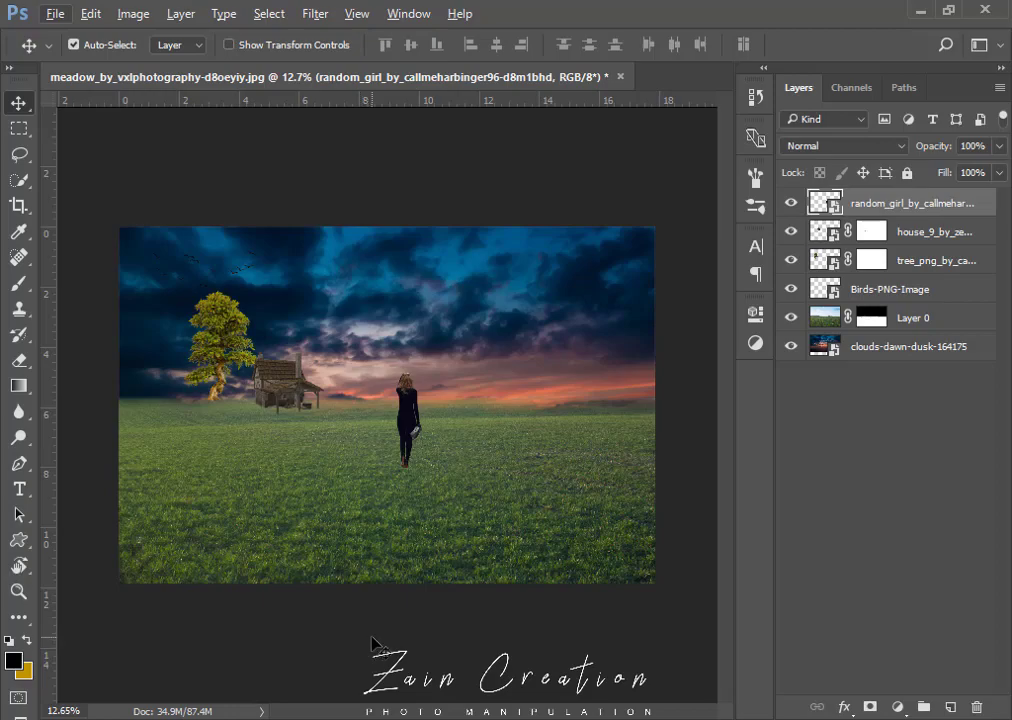
Browse PS Stock's Back Ground folder, previewing the auenland and landscape_4 images.
left_click(334, 683)
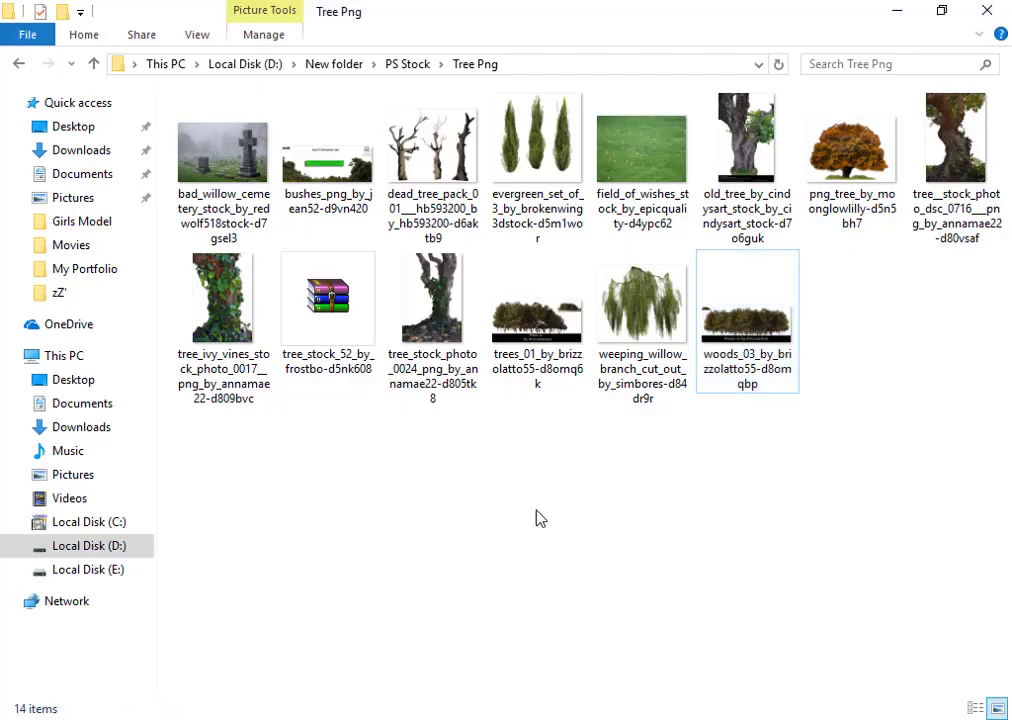
key("BackSpace")
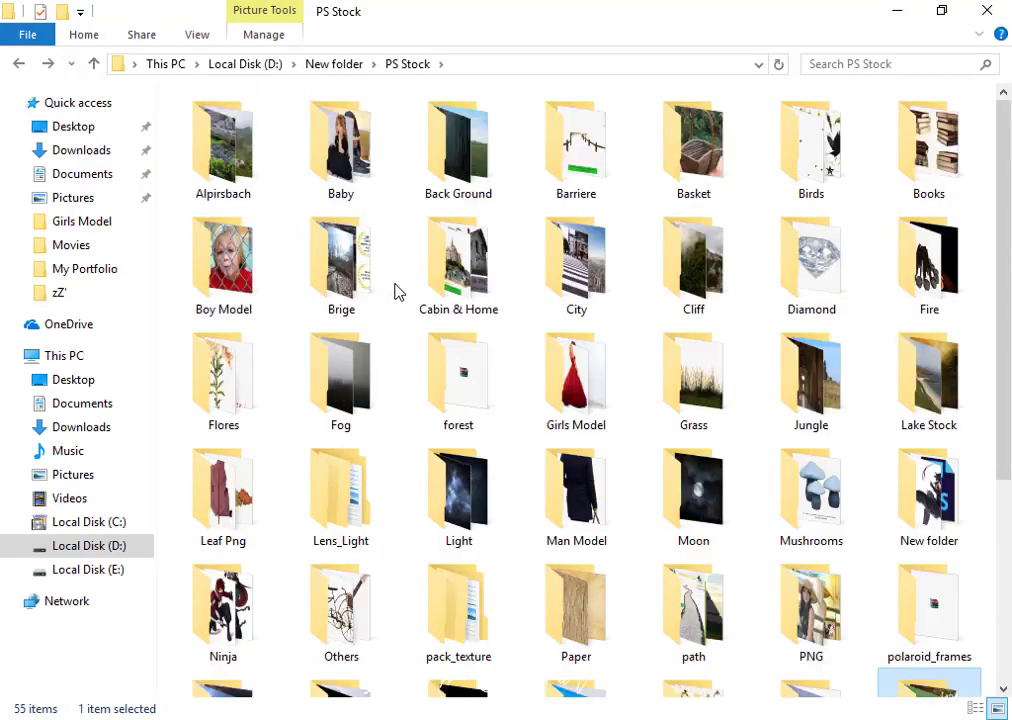
double_click(425, 192)
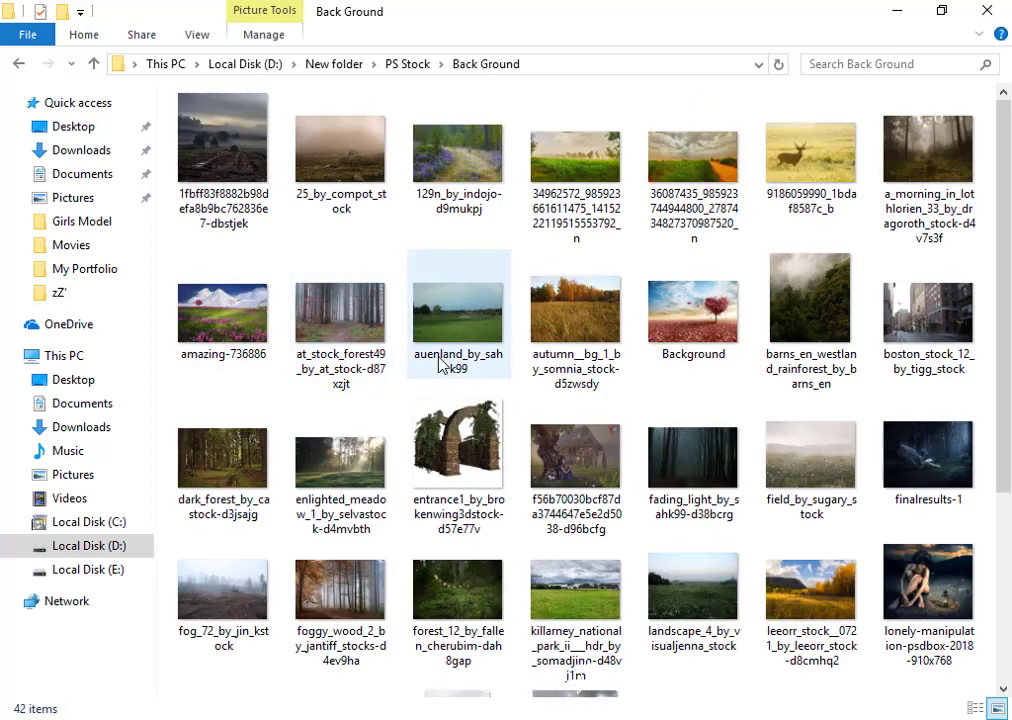
left_click(443, 272)
scroll(350, 395, "down", 3)
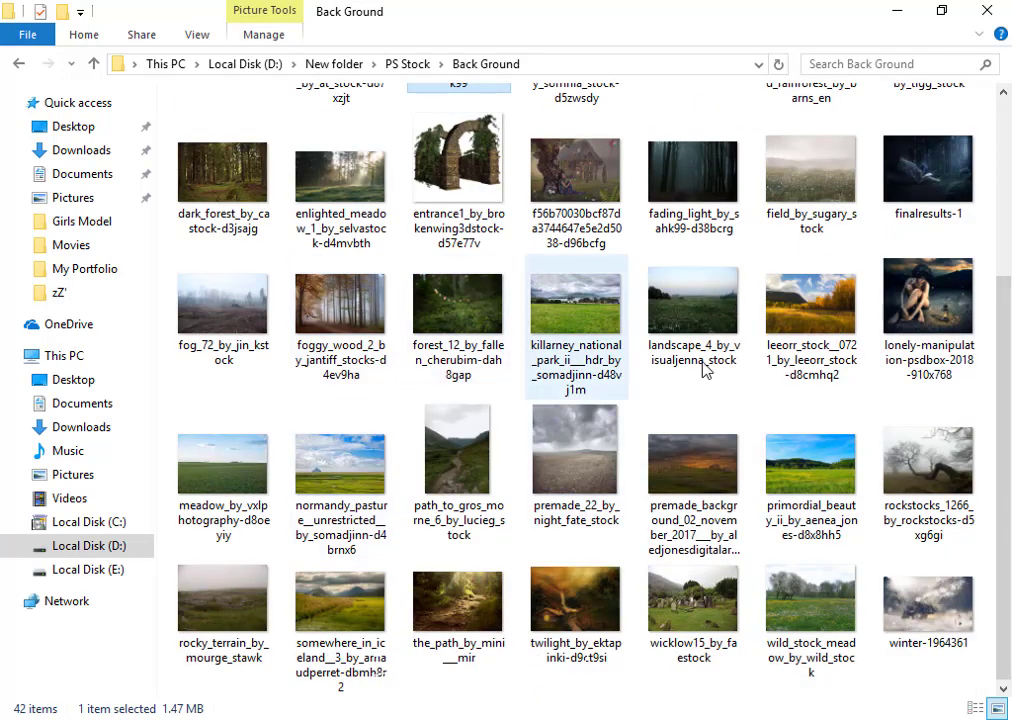
left_click(738, 364)
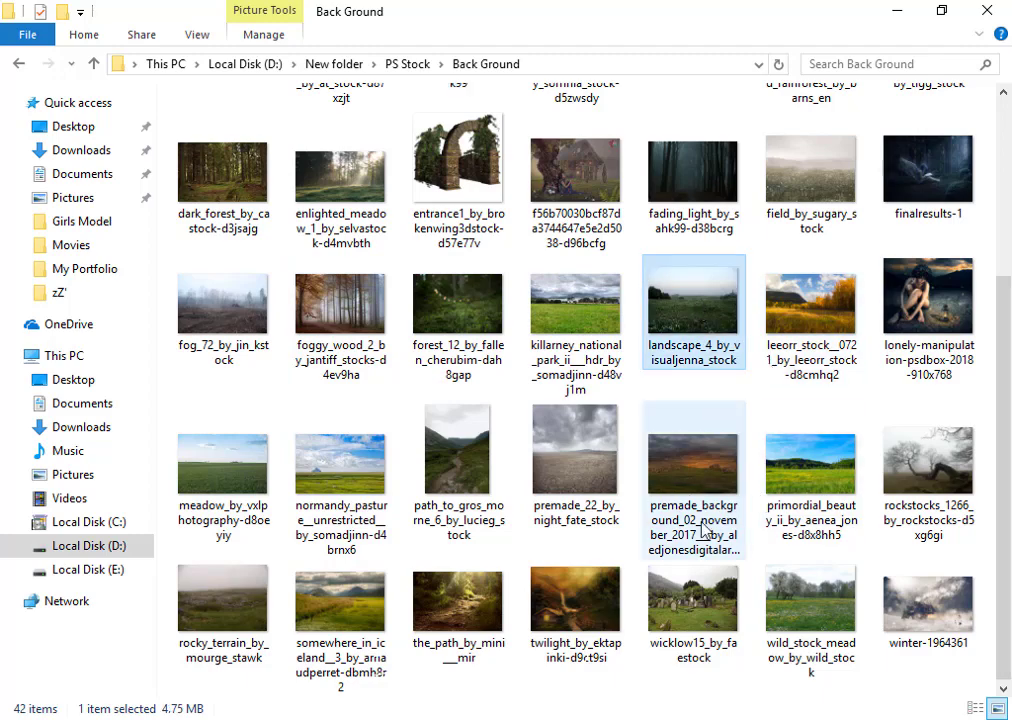
Place the path_to_gros_morne photo at about 42.7% over the meadow's left side.
mouse_move(458, 455)
left_mouse_down()
mouse_move(383, 700)
mouse_move(388, 512)
mouse_move(431, 507)
left_mouse_up()
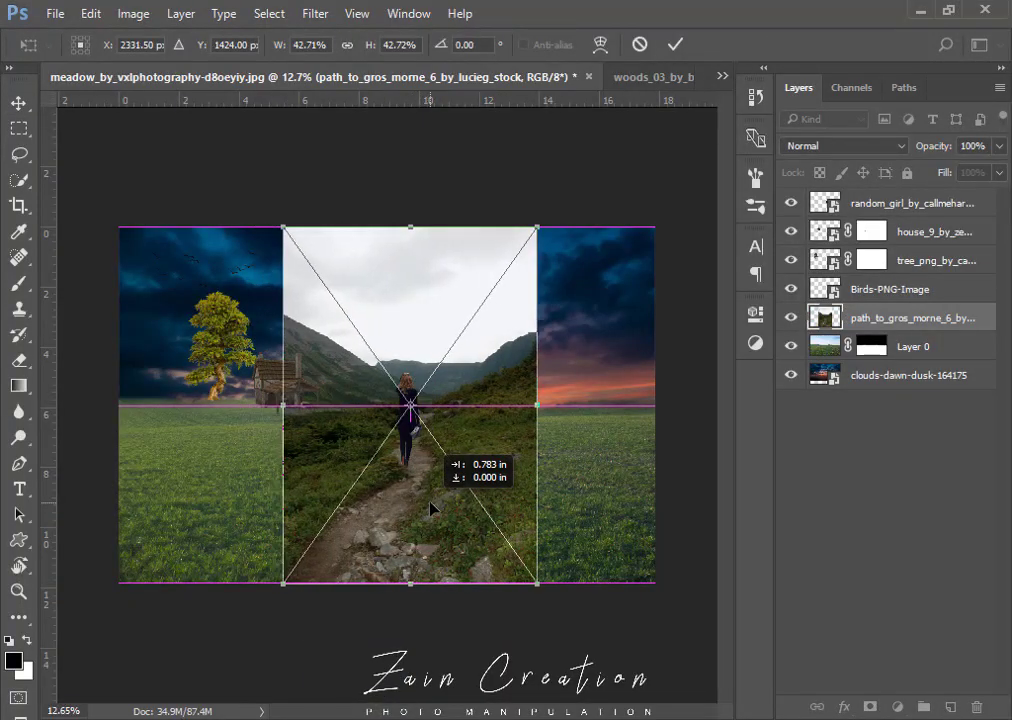
left_click_drag(431, 507, 280, 526)
key("Return")
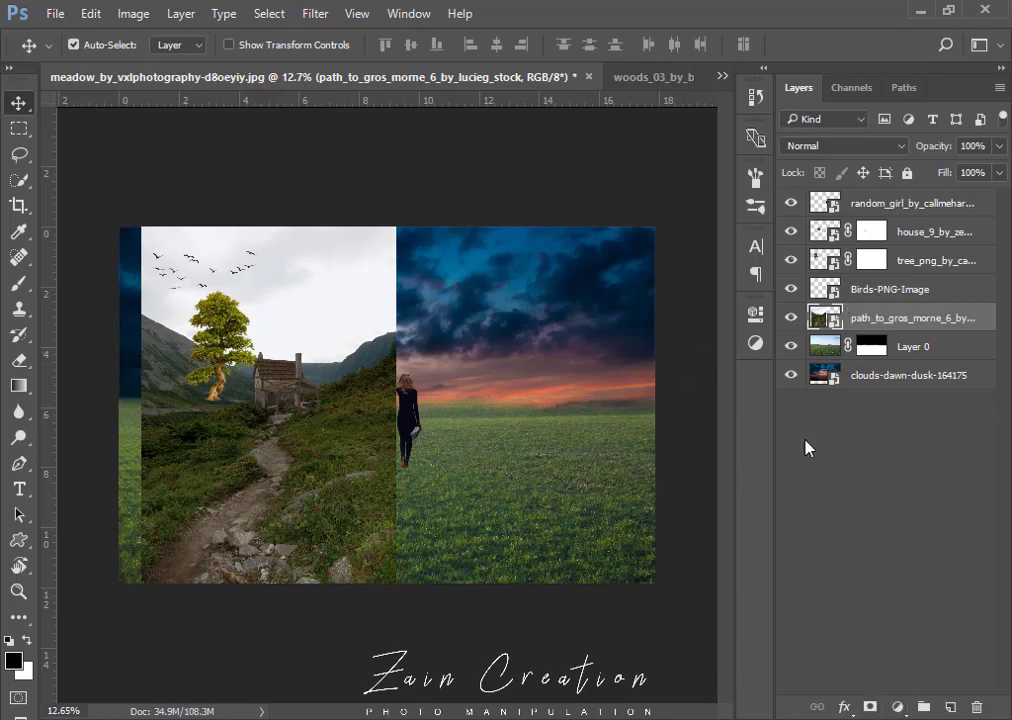
Add a layer mask to the path photo and fade its right edge with gradients.
left_click(872, 705)
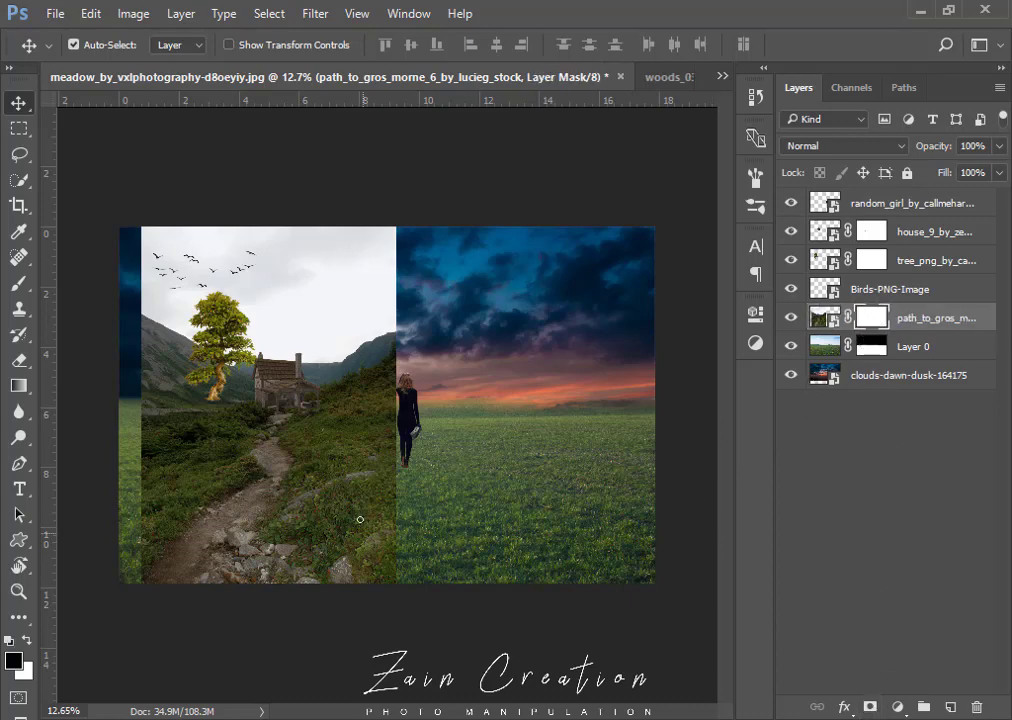
key("b")
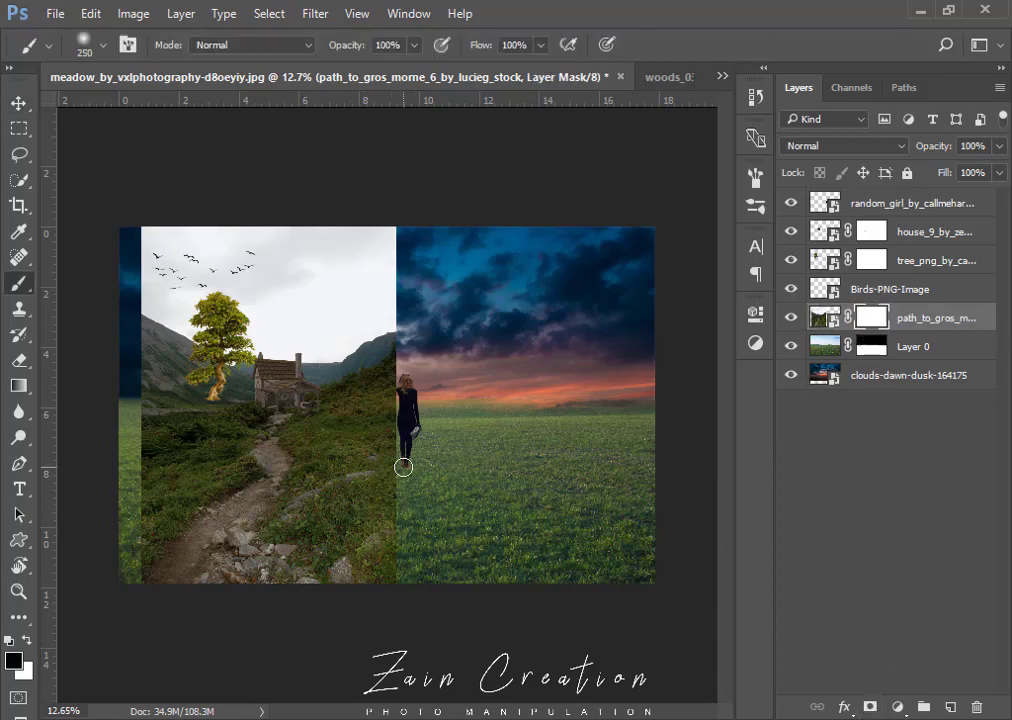
key("bracketright")
key("bracketright")
key("bracketright")
key("g")
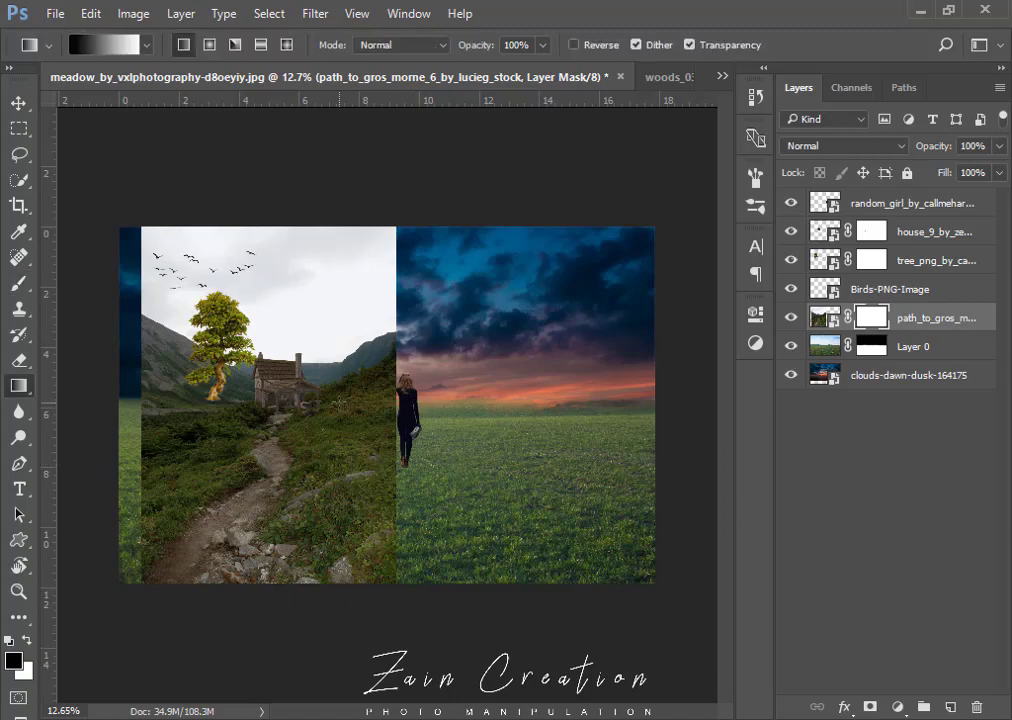
left_click_drag(385, 405, 355, 405)
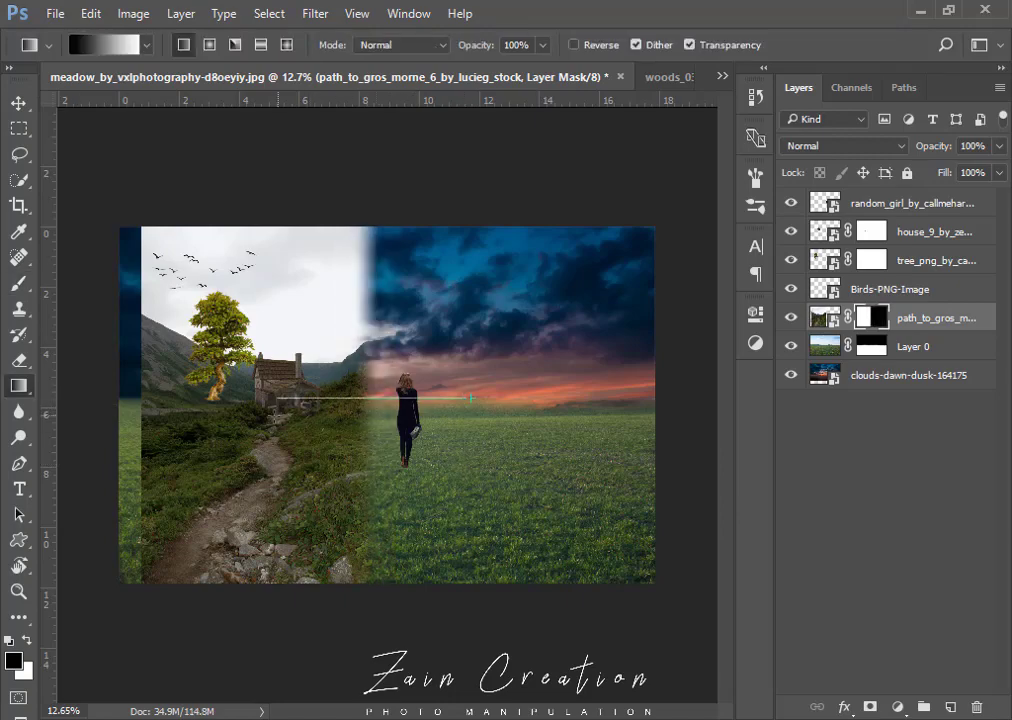
left_click_drag(471, 398, 470, 392)
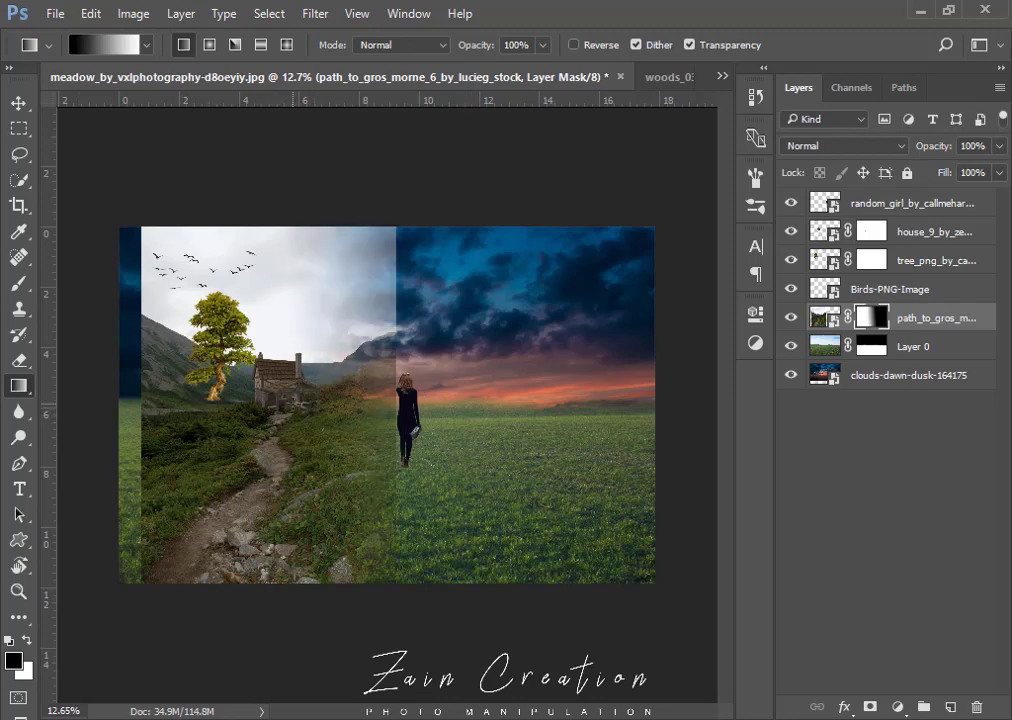
Compare gradient blends with undo/redo, then paint black to hide the path photo's foggy sky.
key("ctrl+z")
key("ctrl+alt+z")
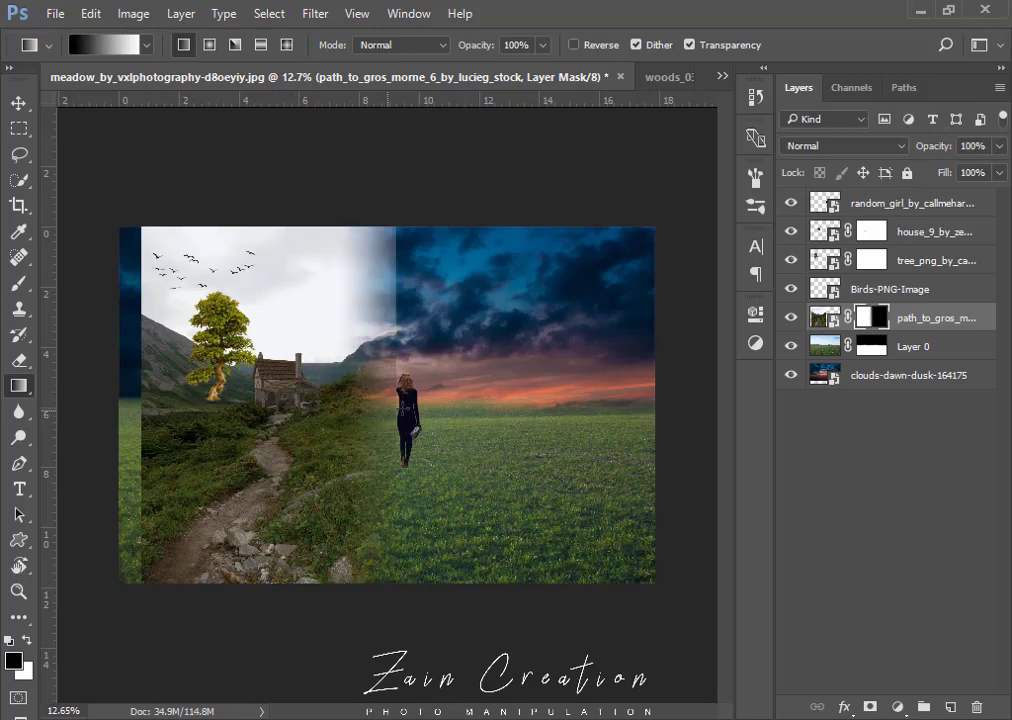
key("ctrl+alt+z")
left_click_drag(334, 320, 219, 322)
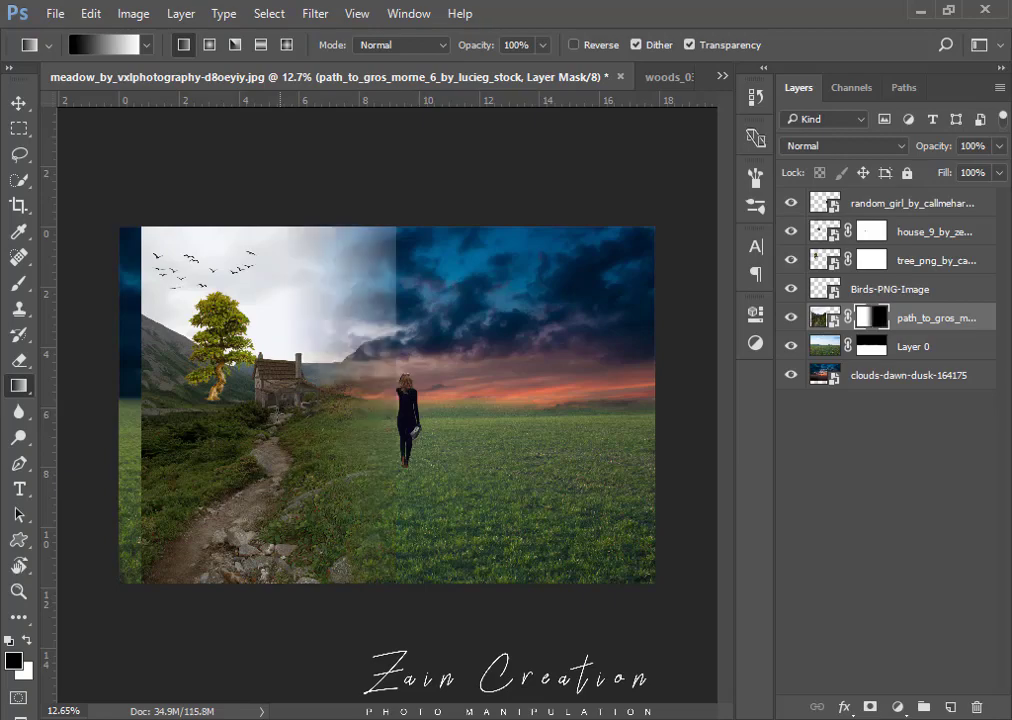
key("ctrl+z")
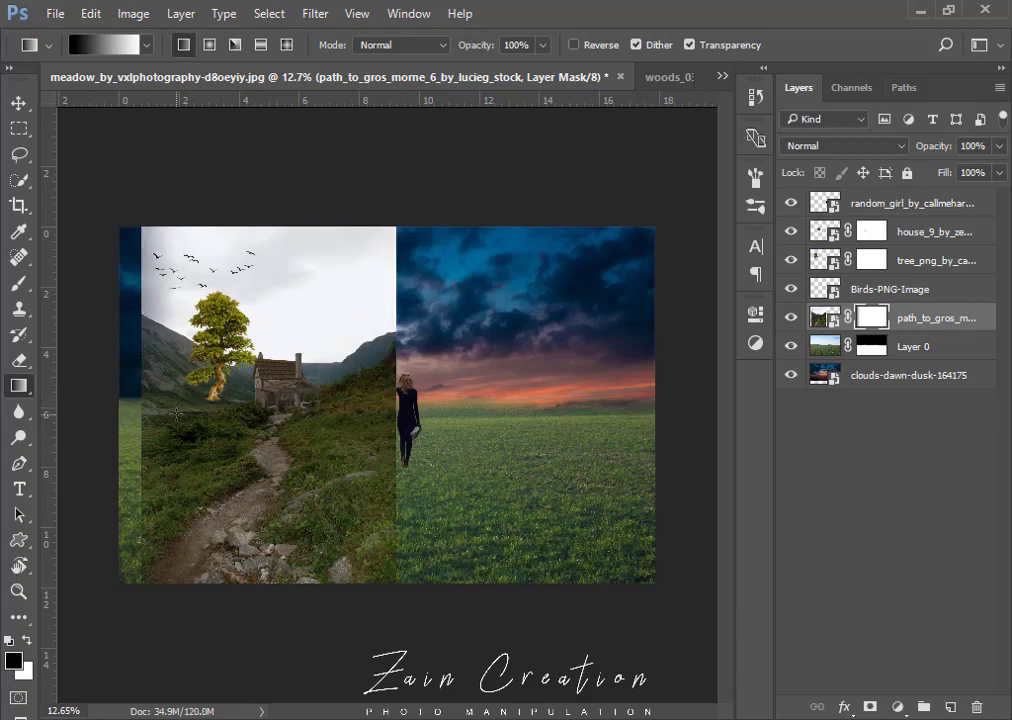
key("ctrl+z")
key("ctrl+z")
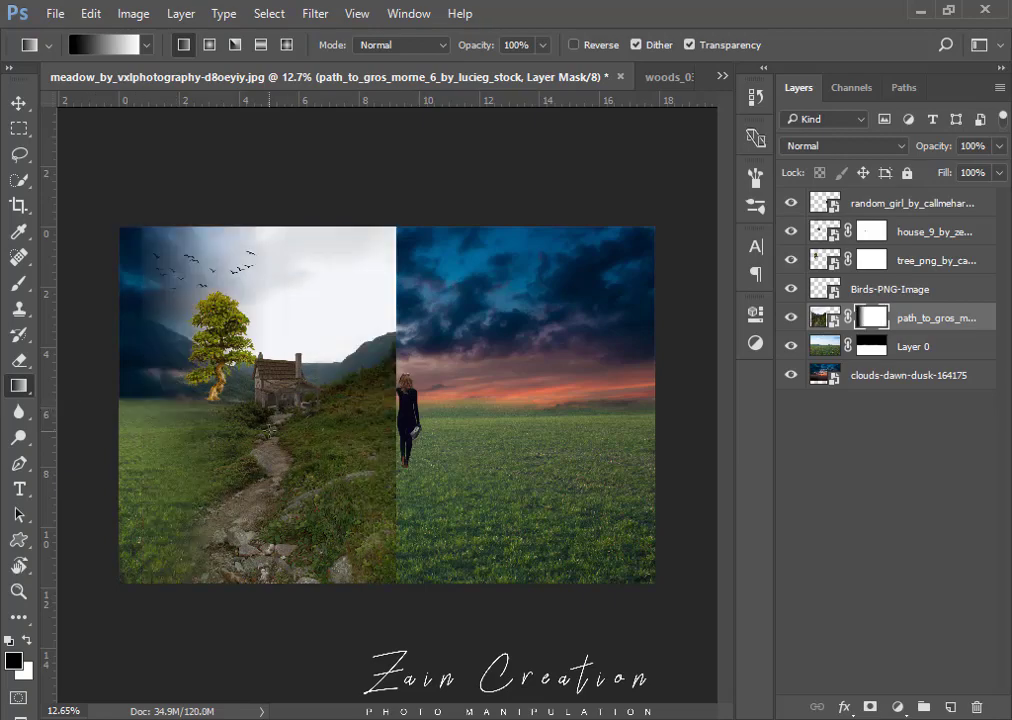
key("ctrl+z")
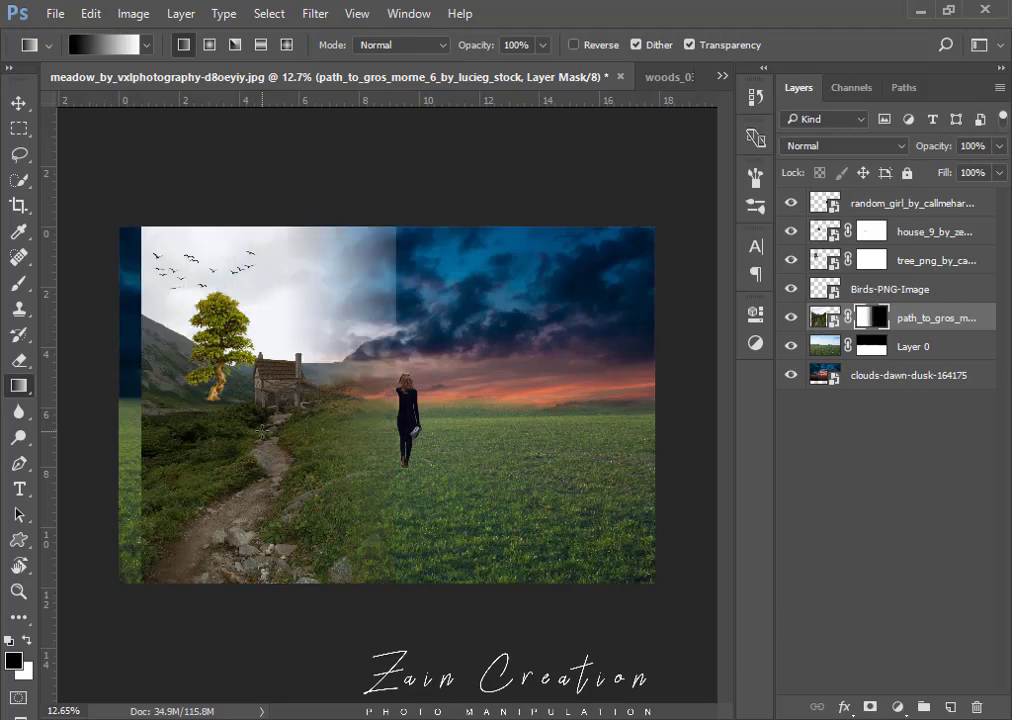
key("b")
left_click_drag(384, 440, 300, 300)
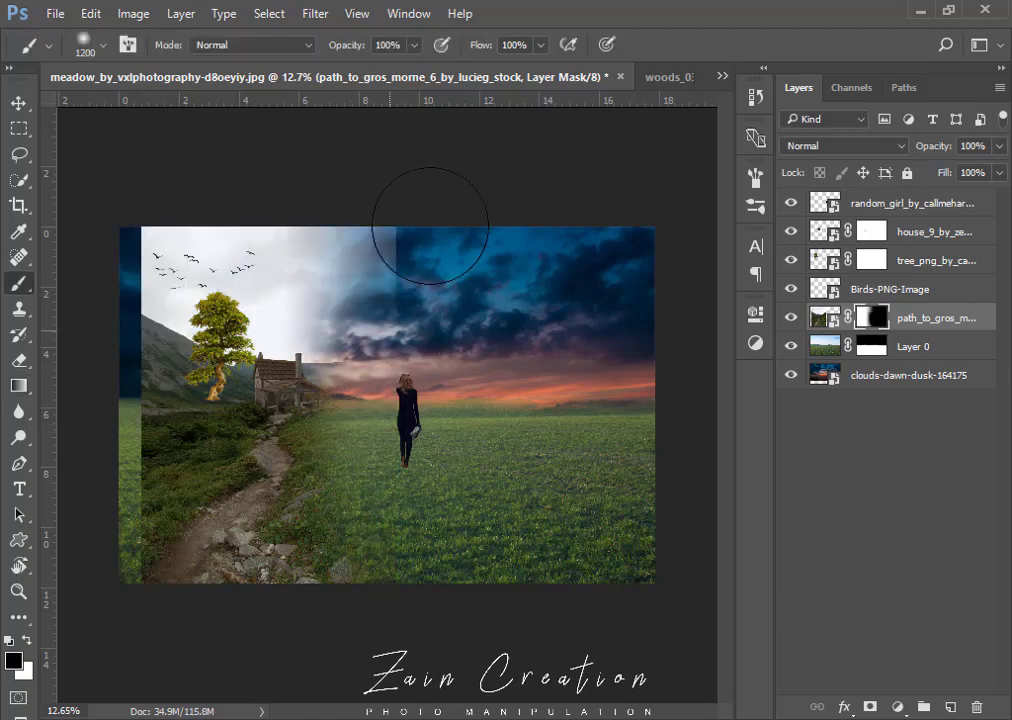
Paint black on the path mask to reveal clouds above the tree and hide its edge near the house.
mouse_move(430, 226)
left_mouse_down()
mouse_move(199, 226)
mouse_move(131, 267)
mouse_move(294, 271)
mouse_move(215, 282)
mouse_move(323, 298)
mouse_move(196, 424)
mouse_move(208, 424)
mouse_move(103, 483)
left_mouse_up()
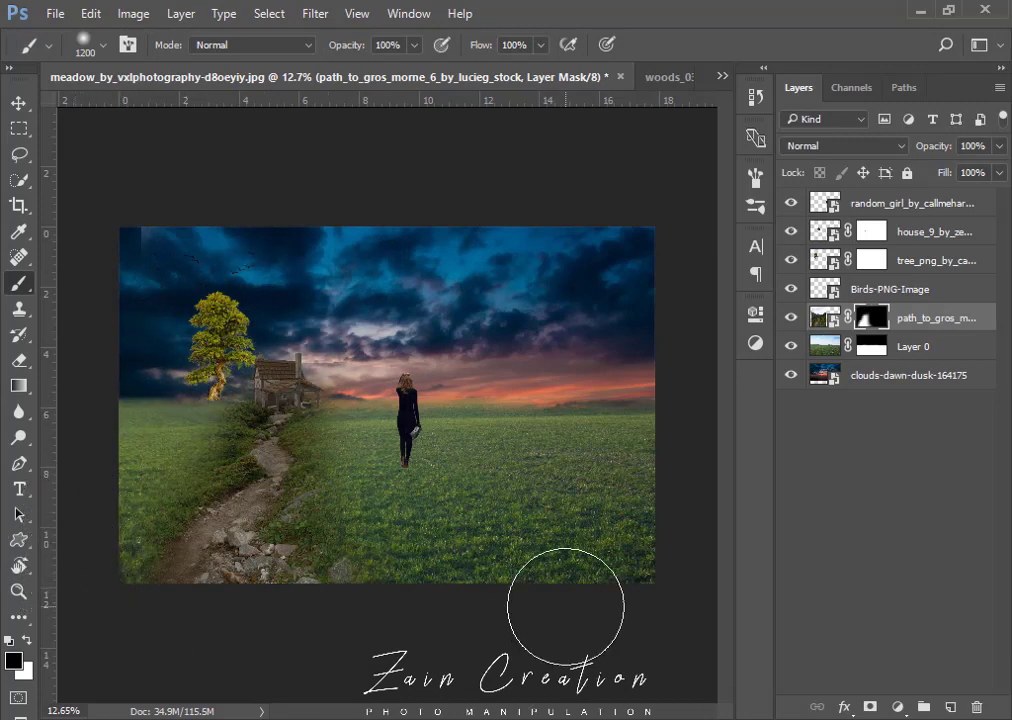
key("bracketleft")
key("bracketleft")
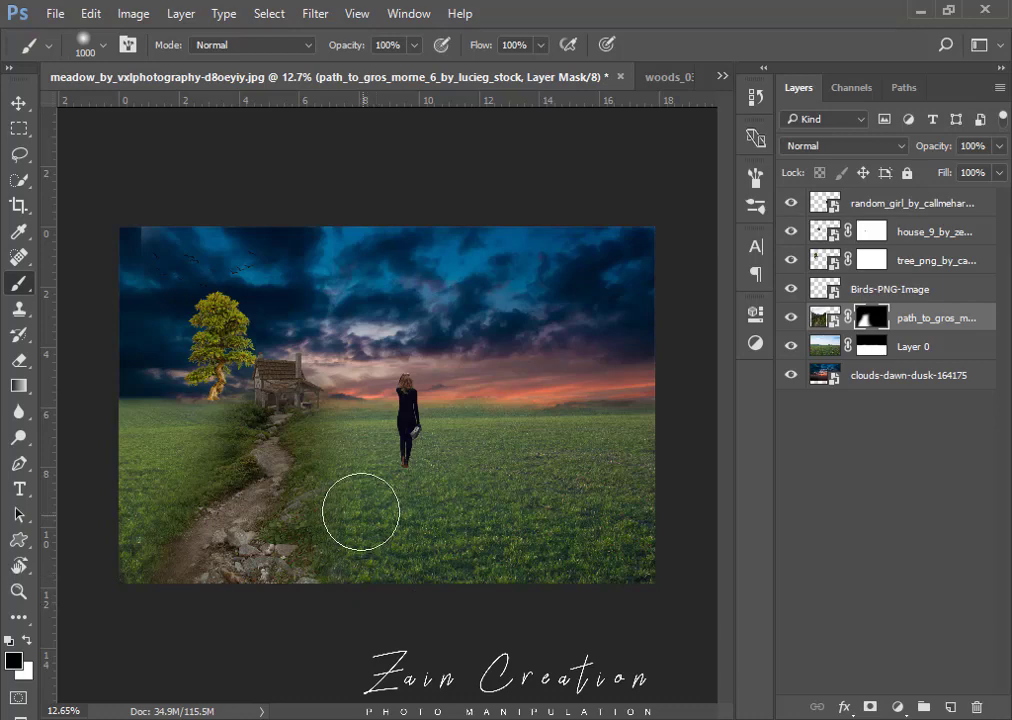
key("bracketleft")
key("bracketleft")
key("bracketleft")
left_click_drag(287, 405, 253, 384)
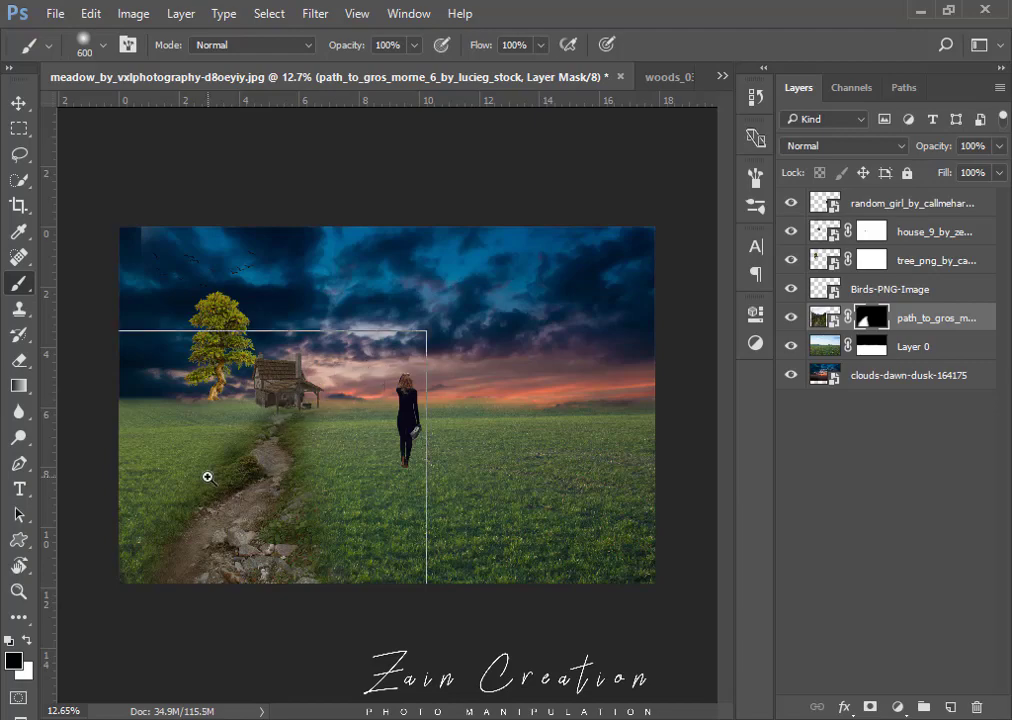
scroll(208, 477, "up", 2)
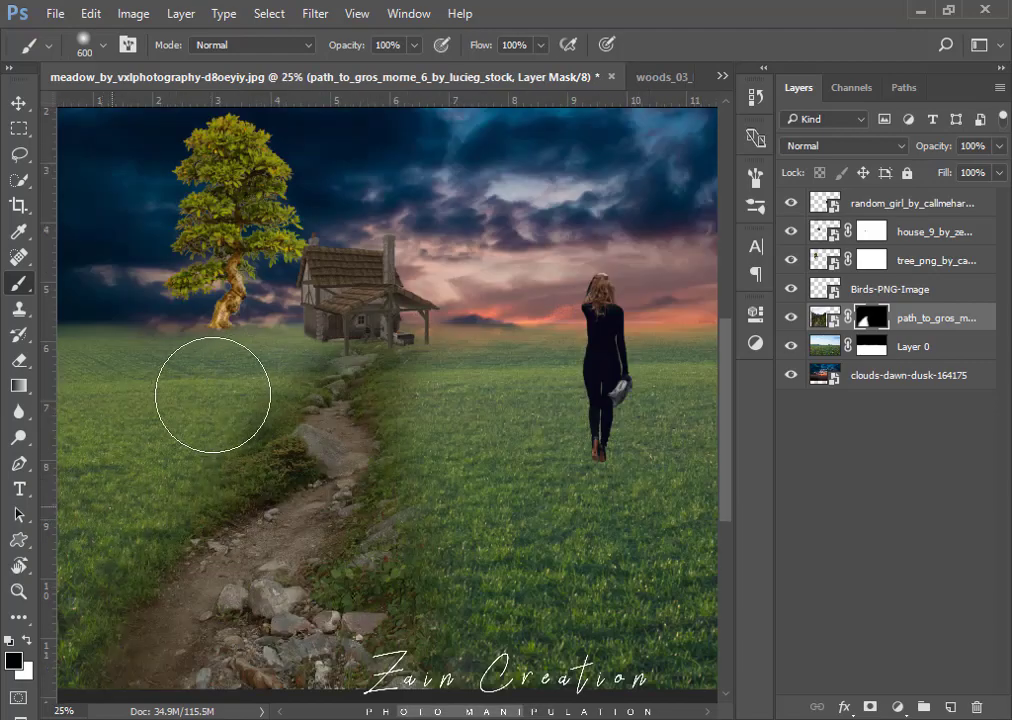
left_click_drag(446, 386, 441, 366)
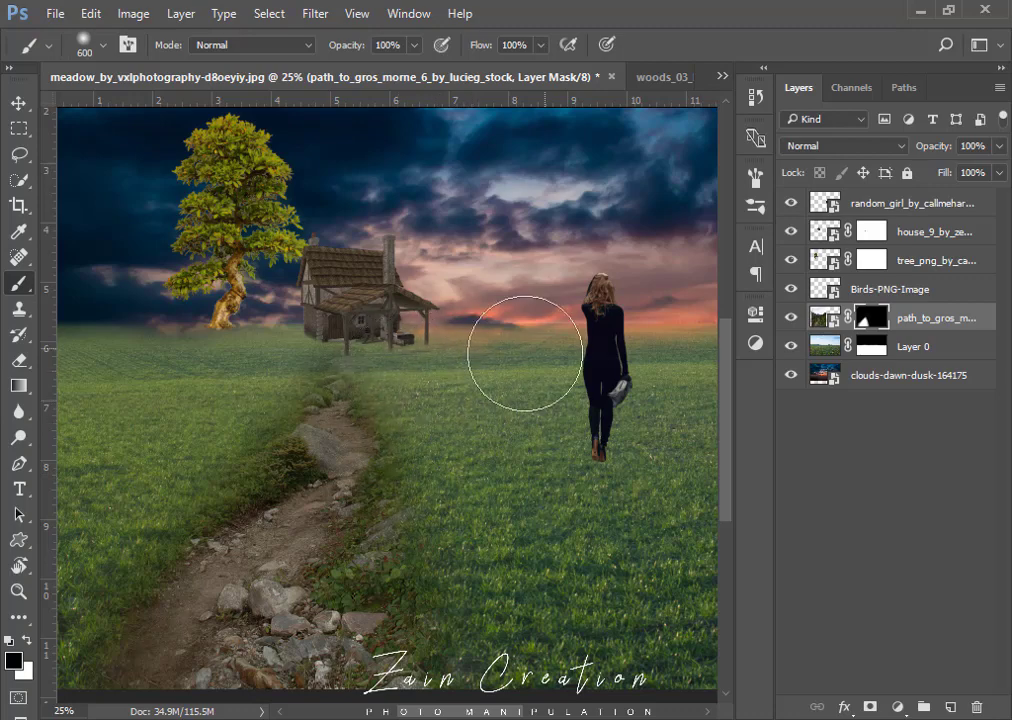
scroll(556, 389, "down", 2)
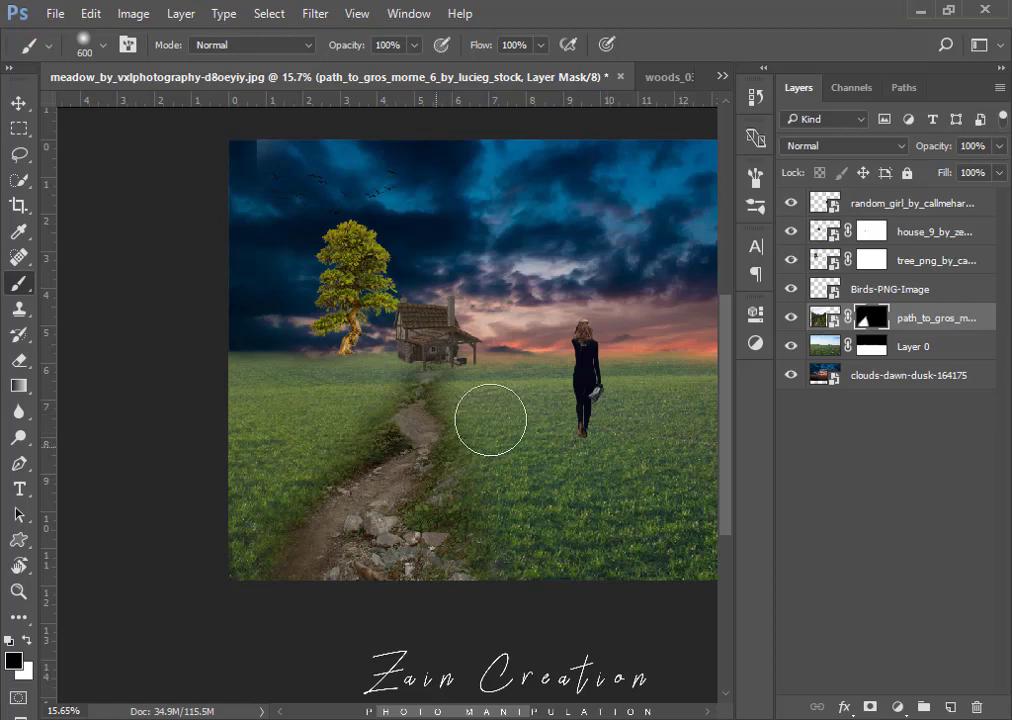
left_click(20, 103)
scroll(367, 388, "down", 1)
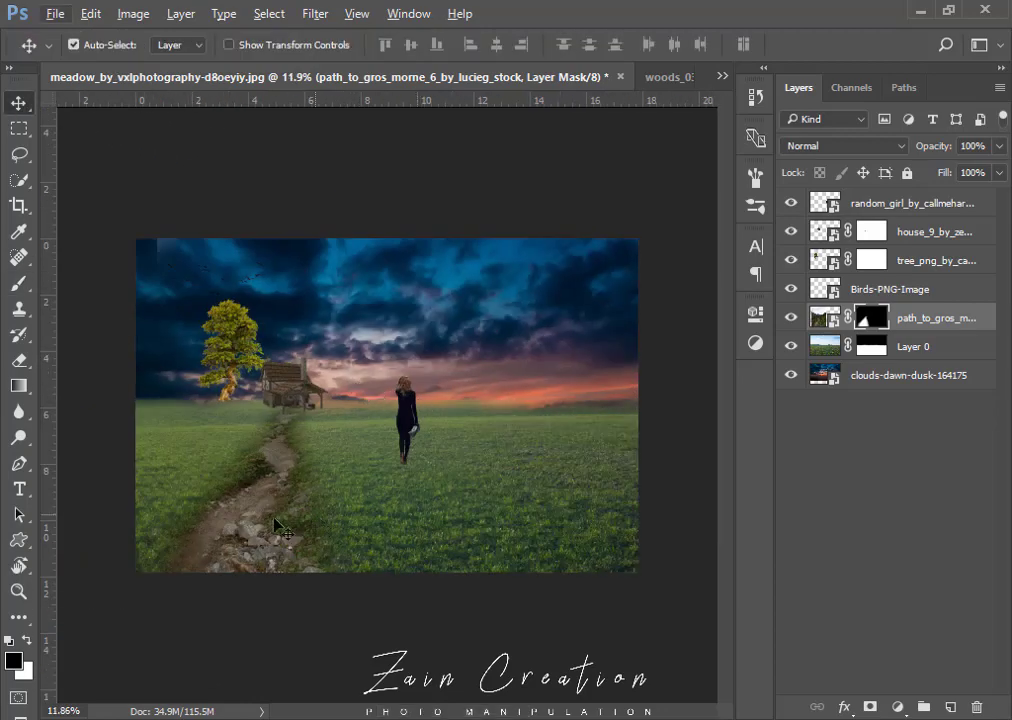
Move the walking woman onto the dirt path and enlarge her to about 138%.
left_click_drag(406, 450, 271, 466)
key("ctrl+t")
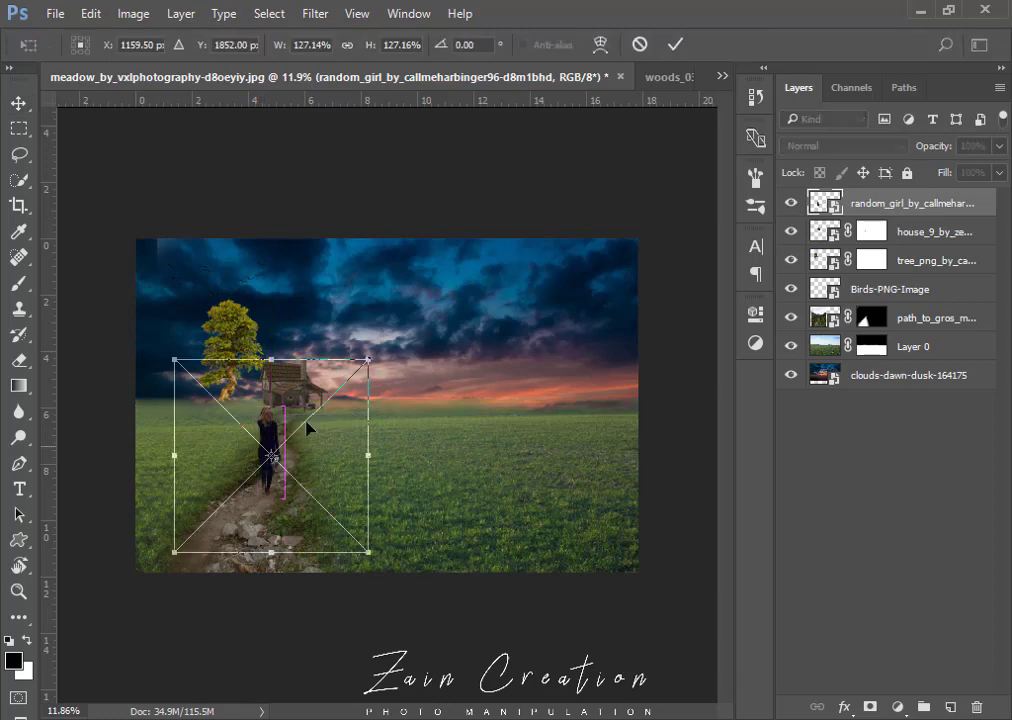
left_click_drag(370, 357, 373, 350)
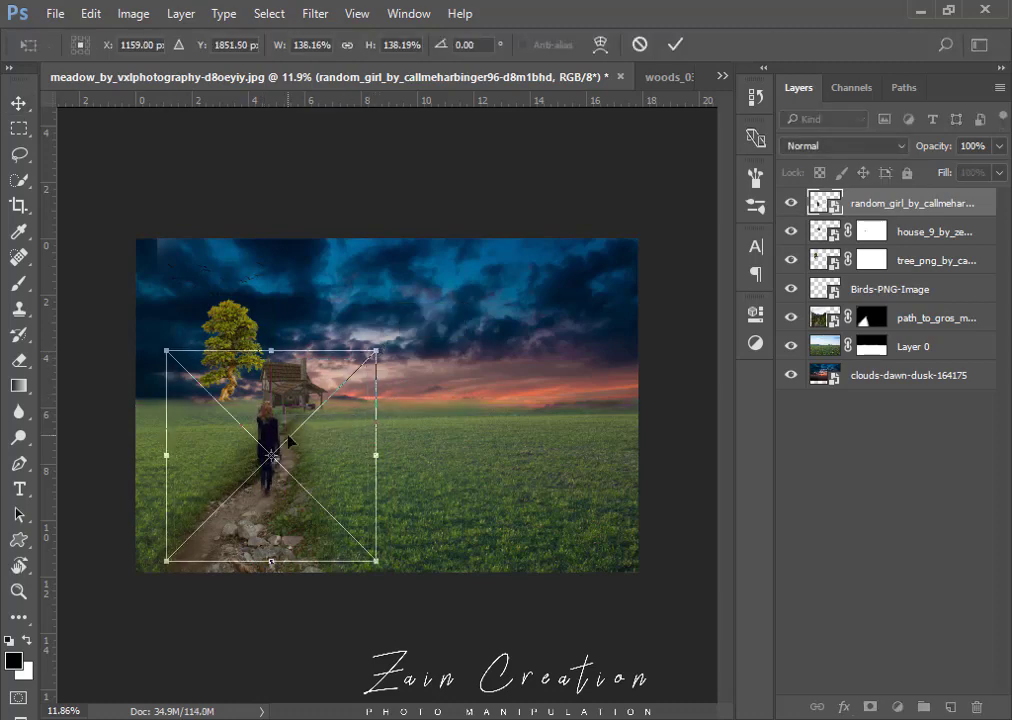
key("Return")
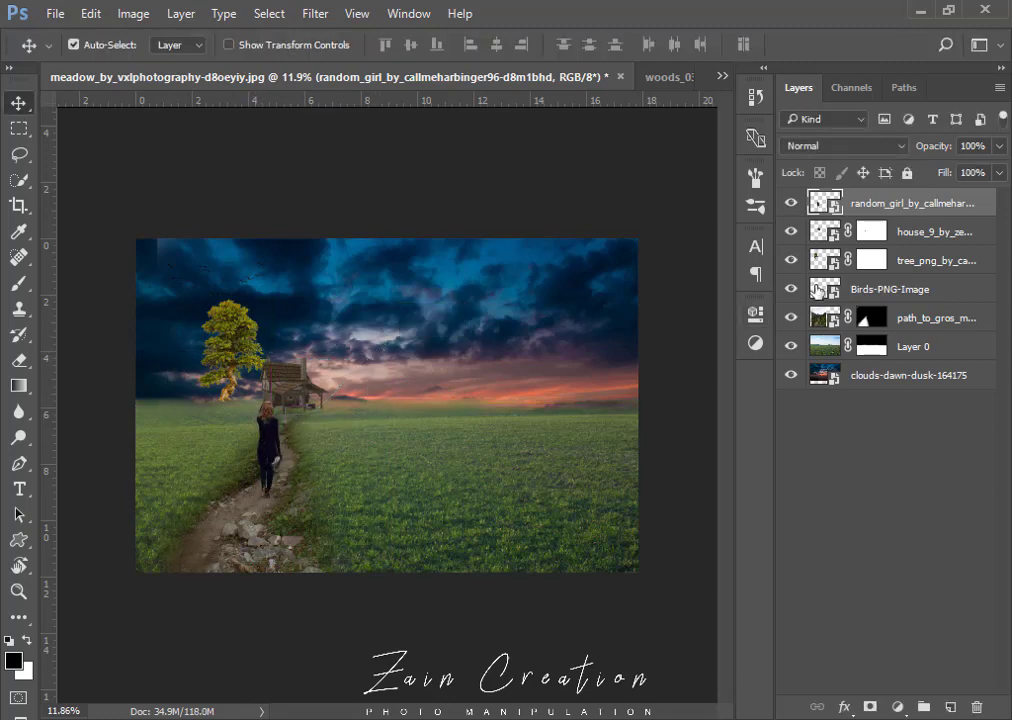
left_click(885, 326)
key("b")
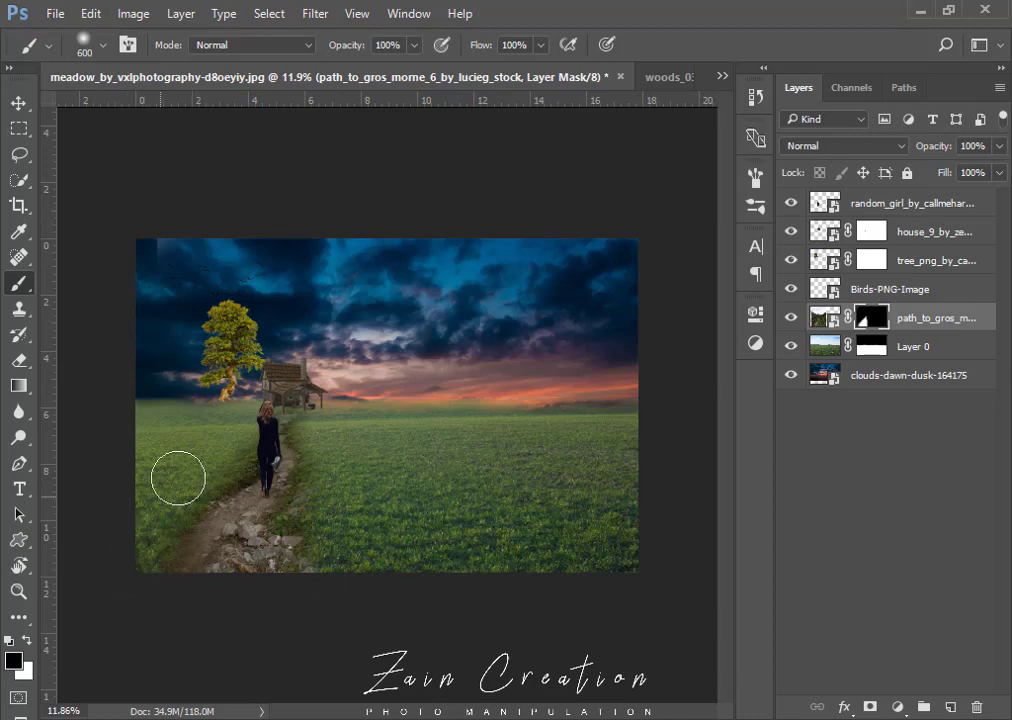
Blend the path's edges into the grass near the house, then nudge the house slightly left.
left_click_drag(267, 493, 300, 497)
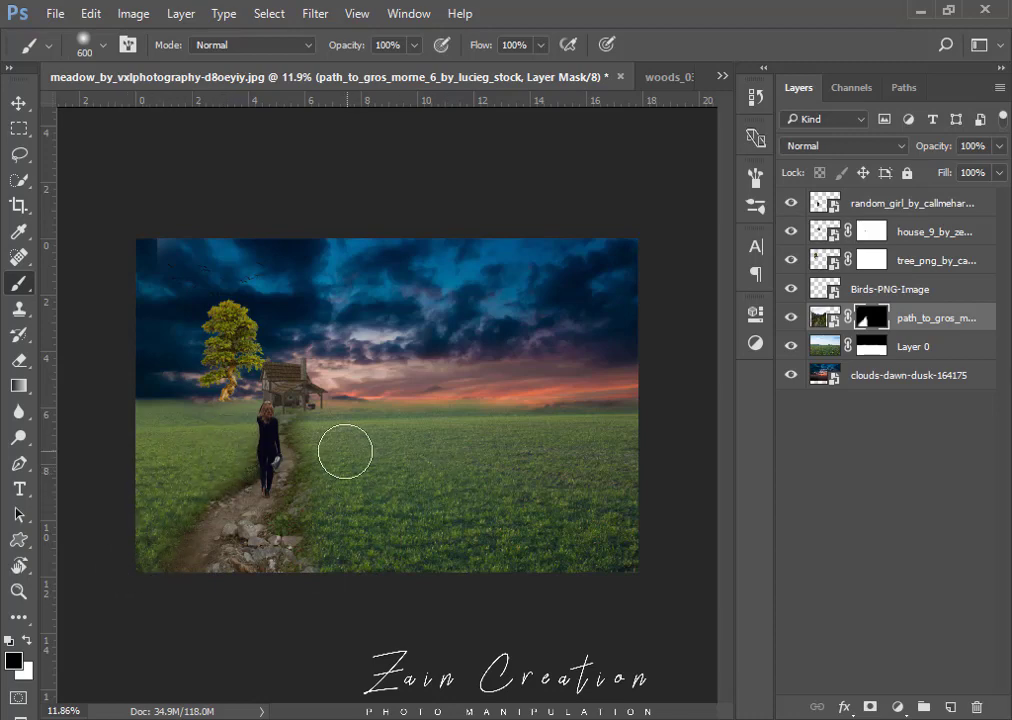
left_click_drag(285, 418, 314, 411)
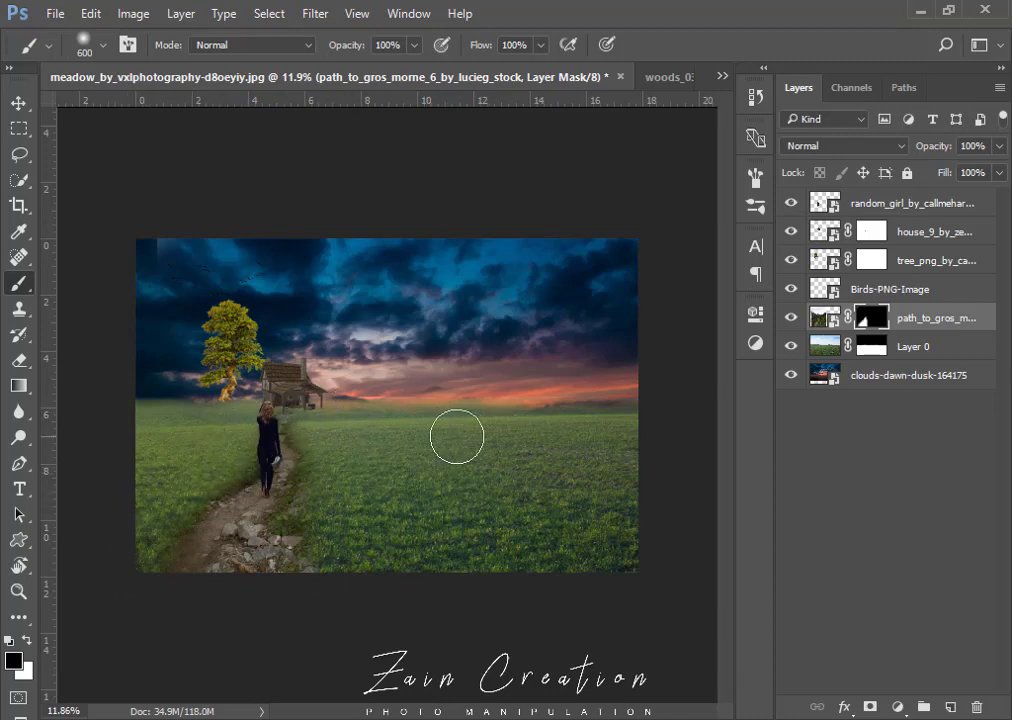
left_click(18, 103)
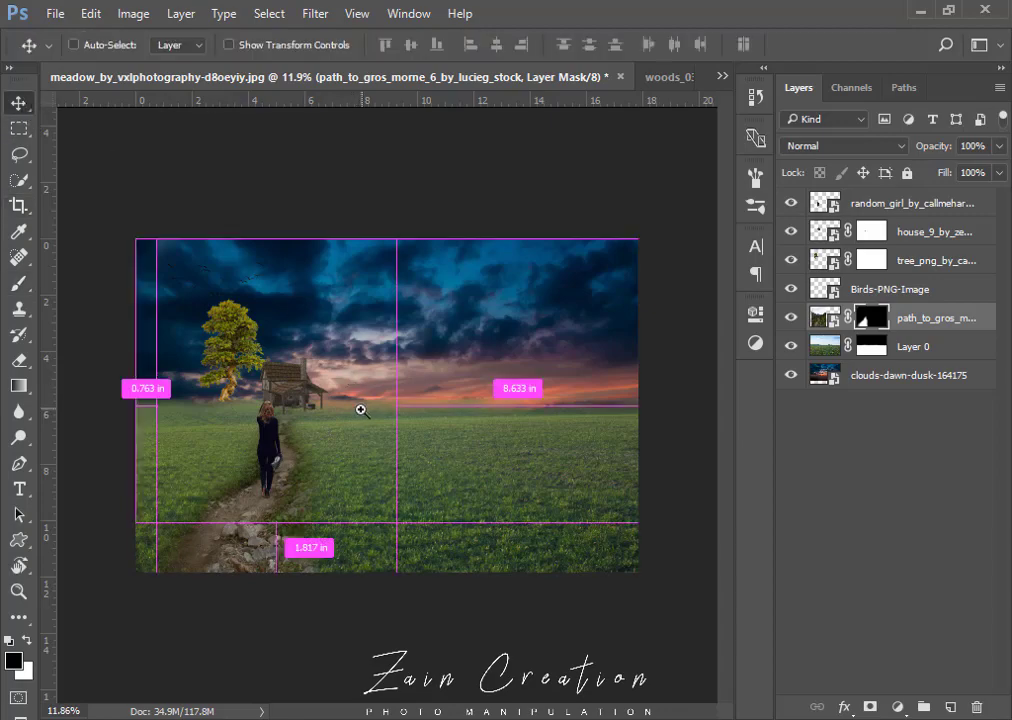
scroll(361, 408, "up", 1)
scroll(292, 412, "up", 1)
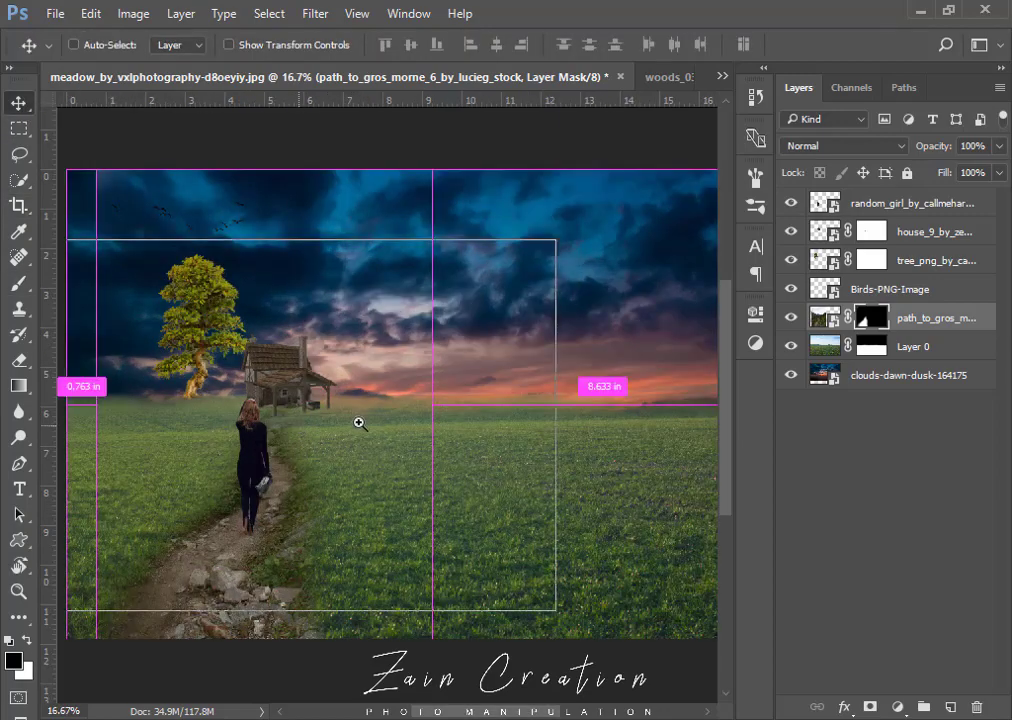
scroll(359, 420, "up", 1)
scroll(312, 404, "up", 1)
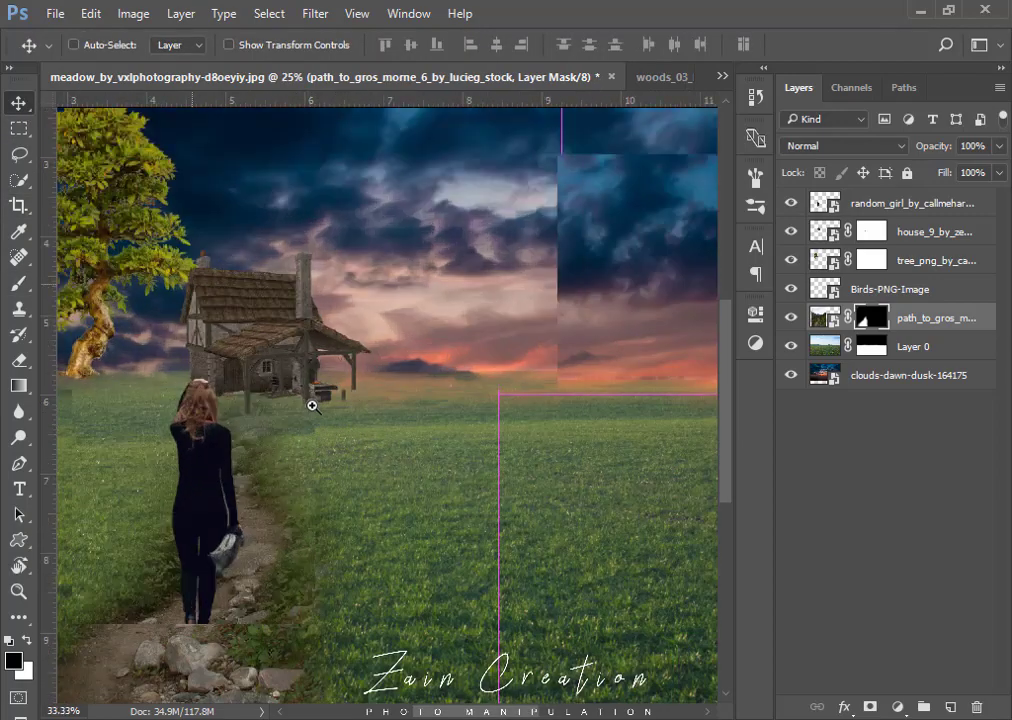
scroll(306, 405, "up", 1)
scroll(300, 414, "up", 1)
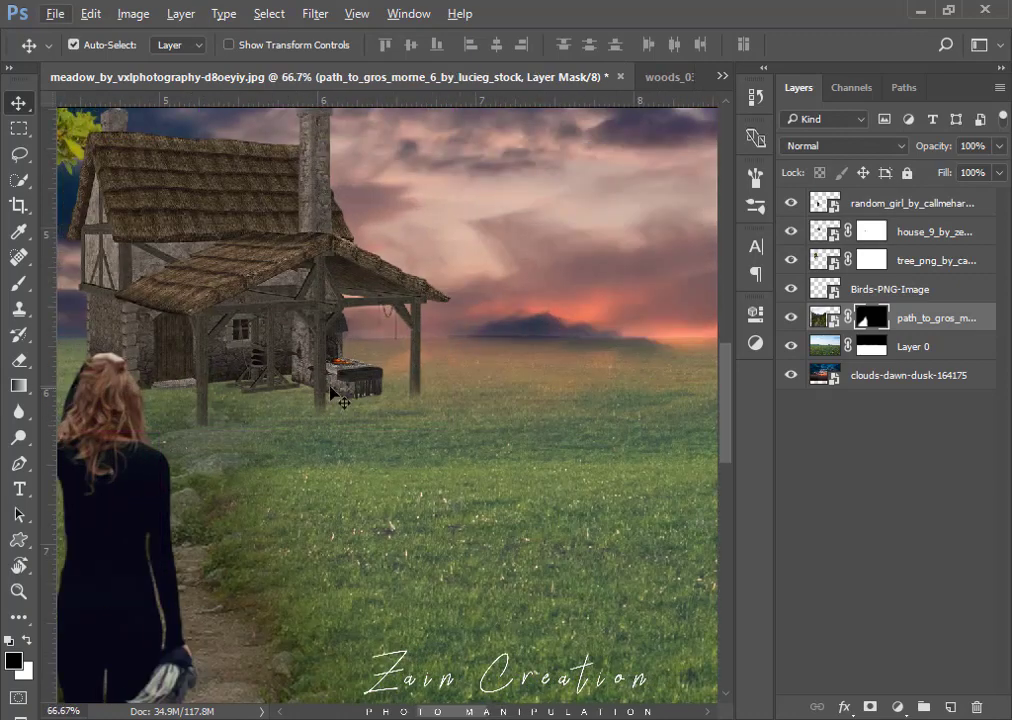
left_click(334, 389)
left_click(197, 557)
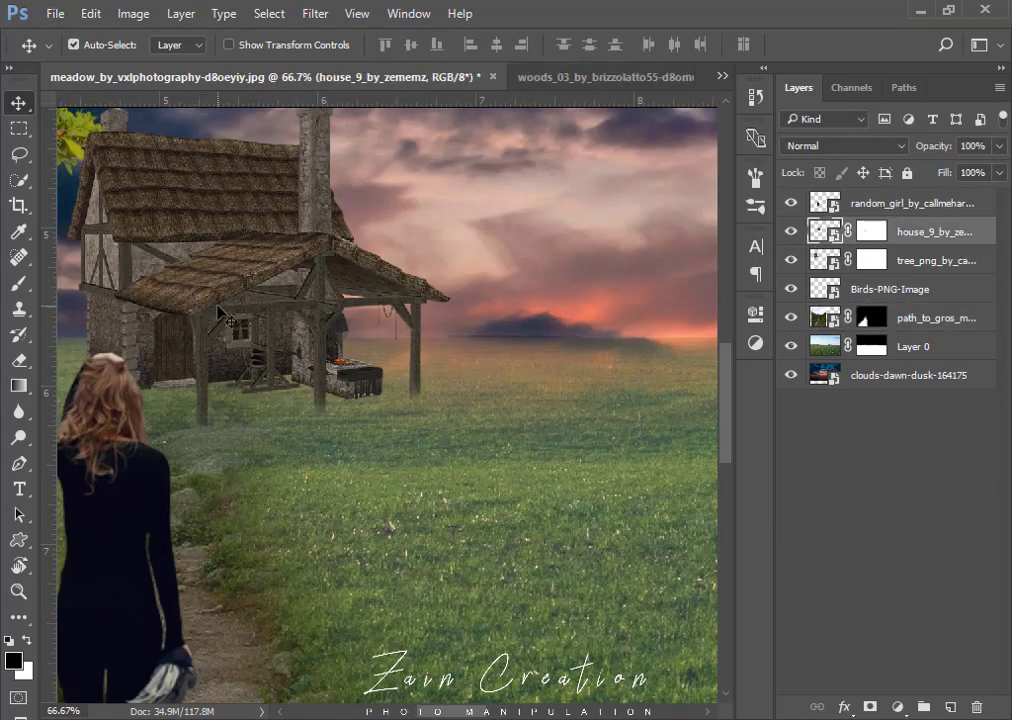
left_click_drag(222, 262, 175, 247)
scroll(300, 380, "down", 1)
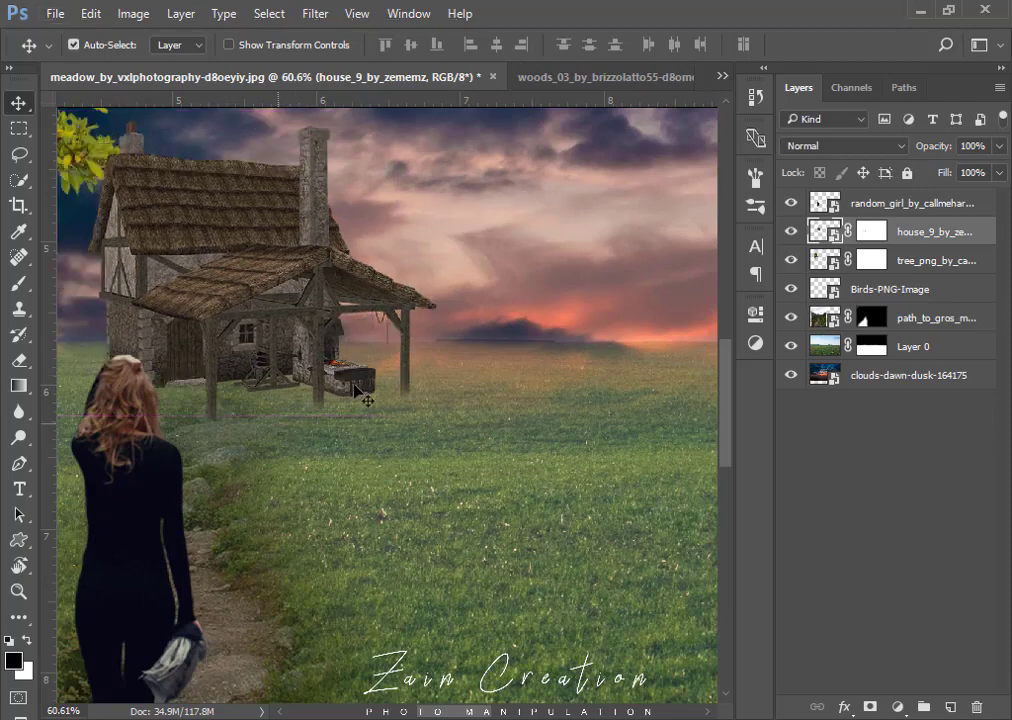
Paint white on the path mask to restore rocks and path texture beside the woman.
left_click(871, 317)
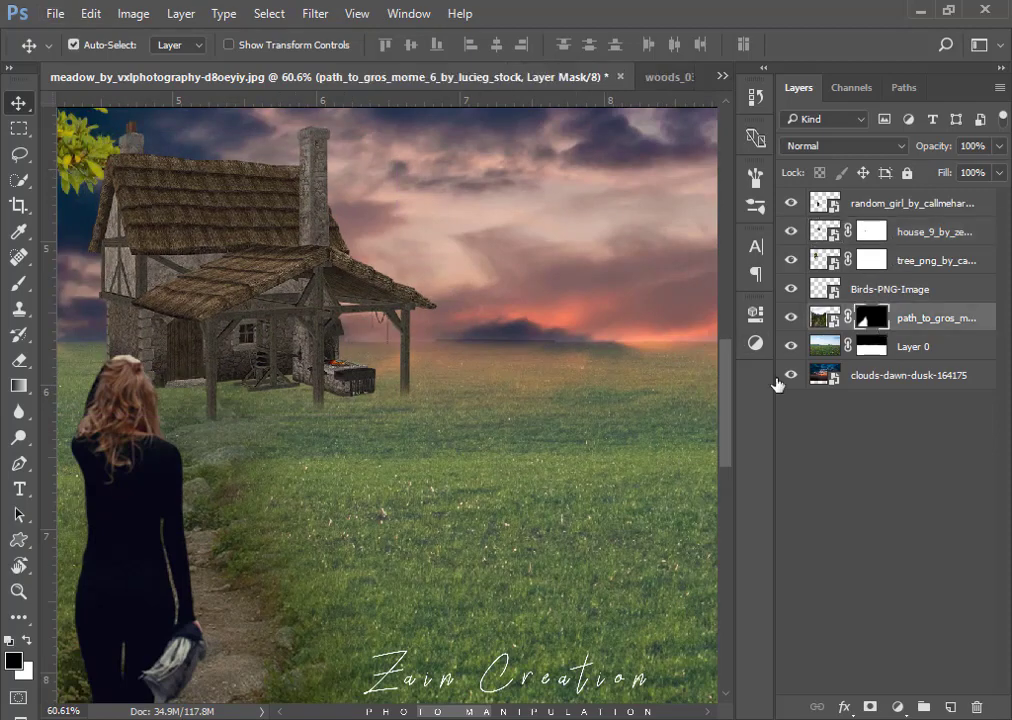
key("c")
key("b")
key("x")
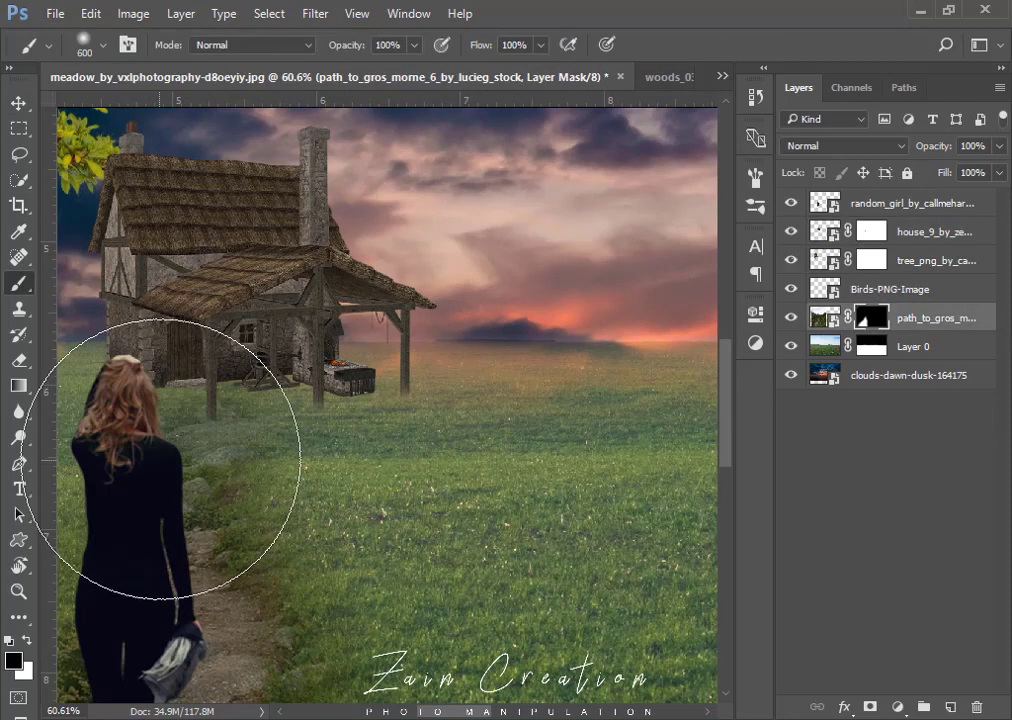
mouse_move(192, 452)
left_mouse_down()
mouse_move(251, 499)
mouse_move(403, 457)
mouse_move(289, 470)
left_mouse_up()
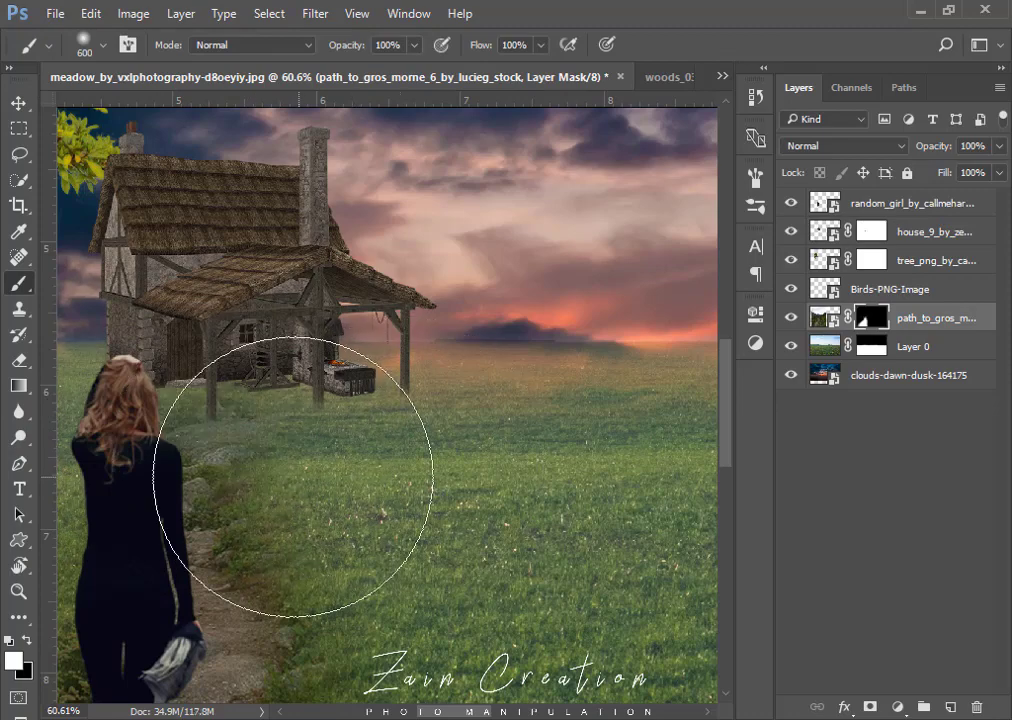
key("bracketleft")
key("bracketleft")
key("bracketleft")
mouse_move(208, 481)
left_mouse_down()
mouse_move(206, 526)
mouse_move(197, 486)
mouse_move(192, 513)
mouse_move(216, 530)
left_mouse_up()
Enlarge the brush to smooth the upper-left sky blend, then select the grass layer Layer 0.
scroll(294, 486, "down", 5)
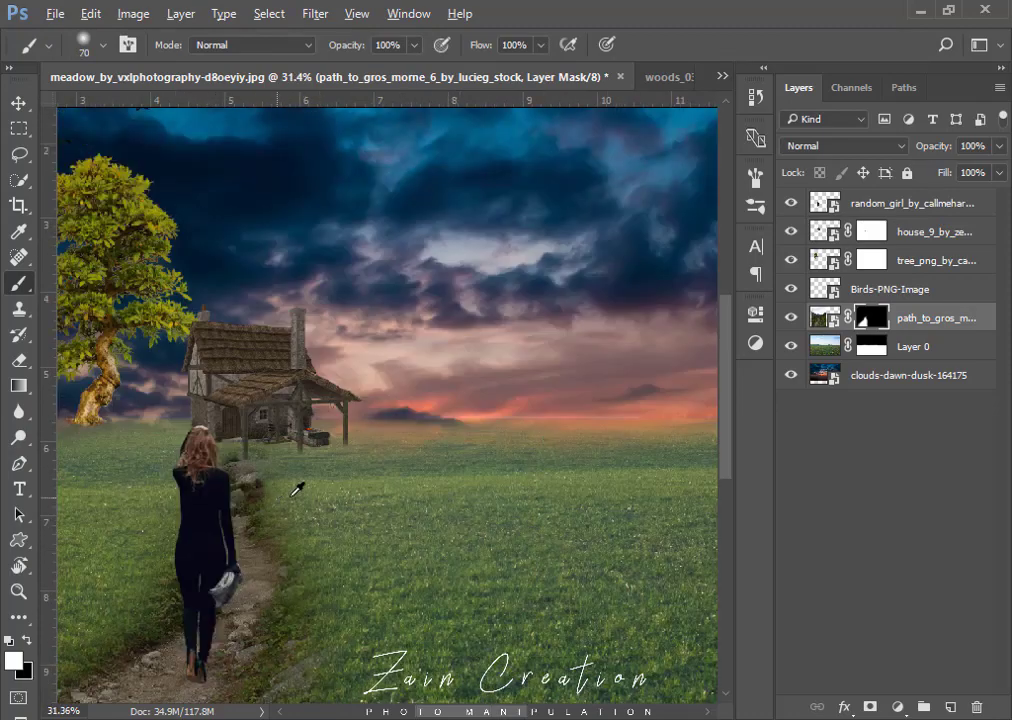
scroll(280, 510, "down", 1)
scroll(263, 523, "down", 2)
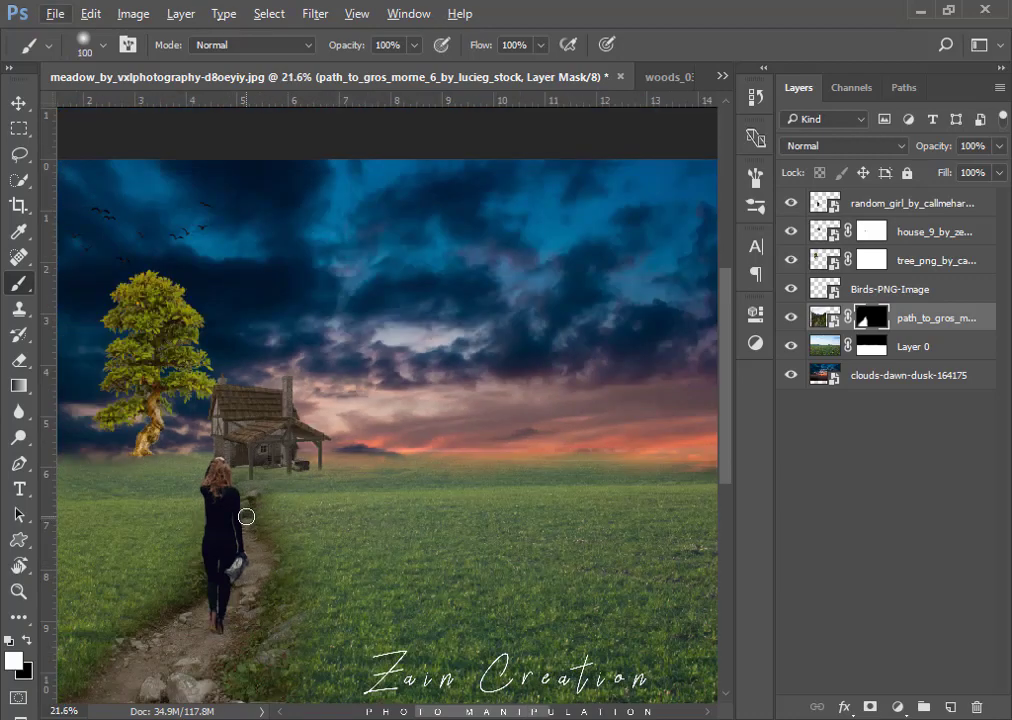
key("bracketright")
key("bracketright")
key("bracketright")
scroll(250, 592, "down", 1)
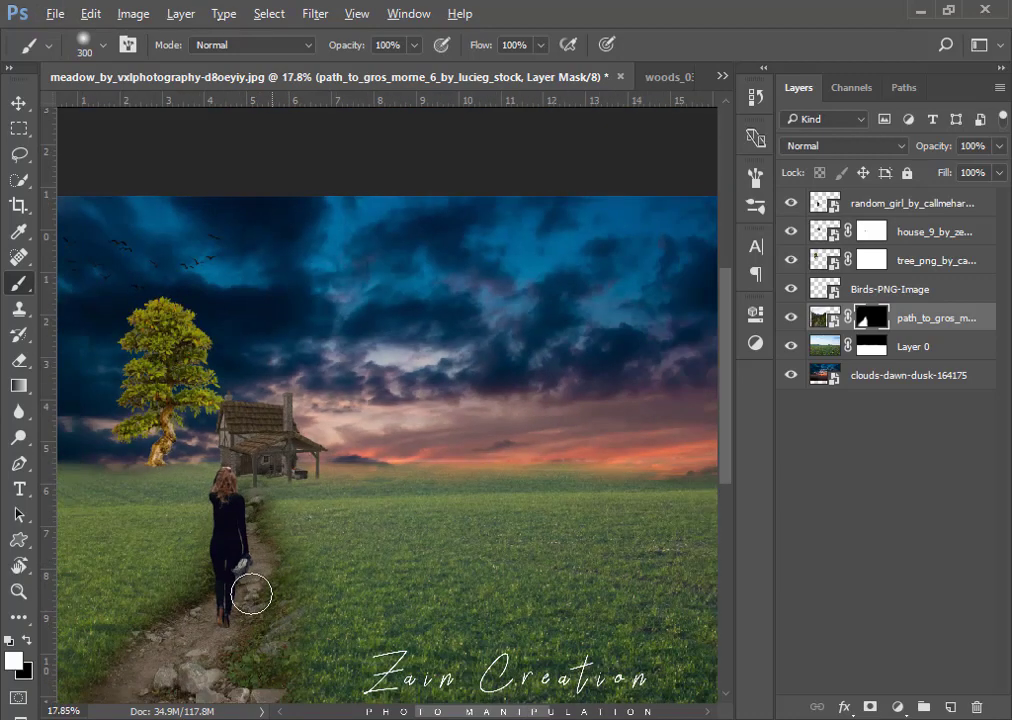
scroll(230, 620, "down", 2)
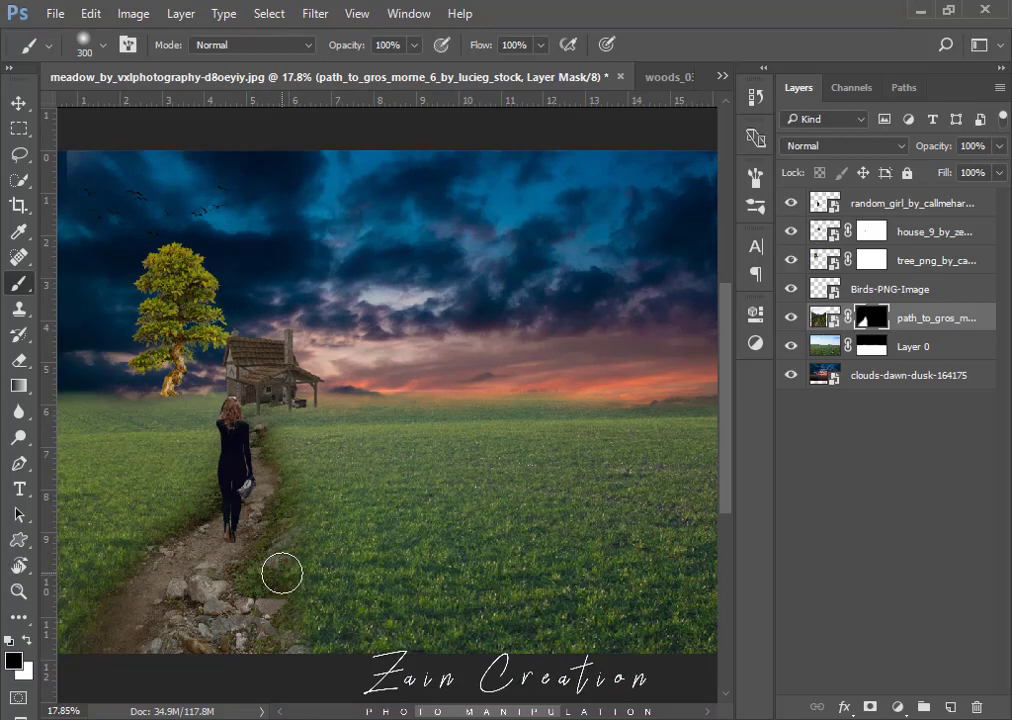
key("bracketright")
key("bracketright")
key("bracketright")
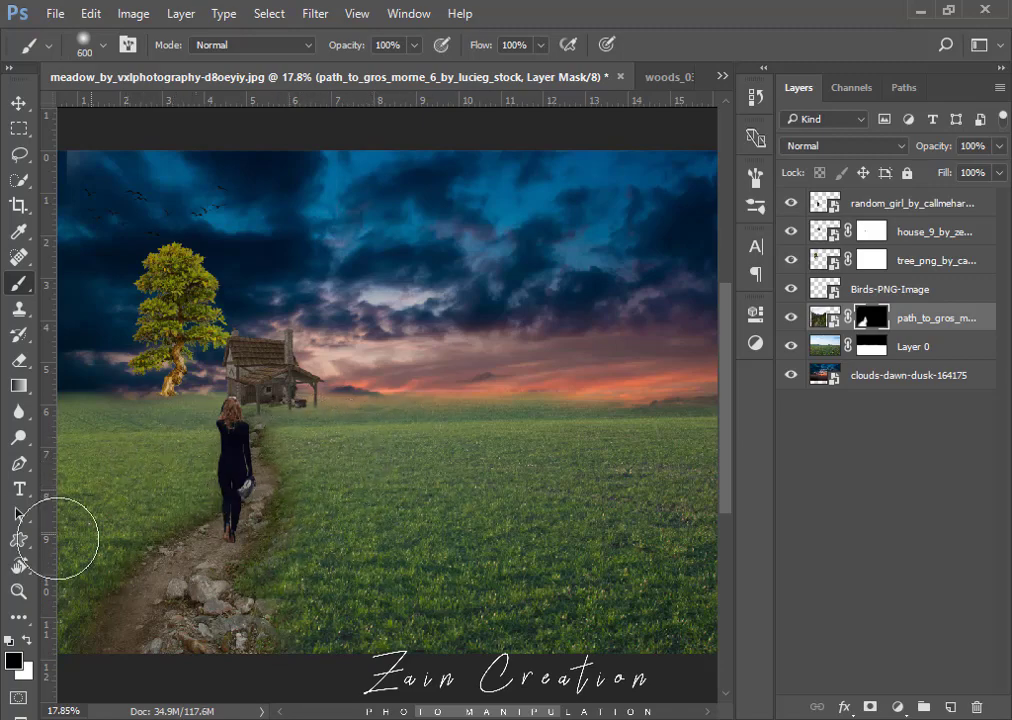
scroll(313, 566, "down", 2)
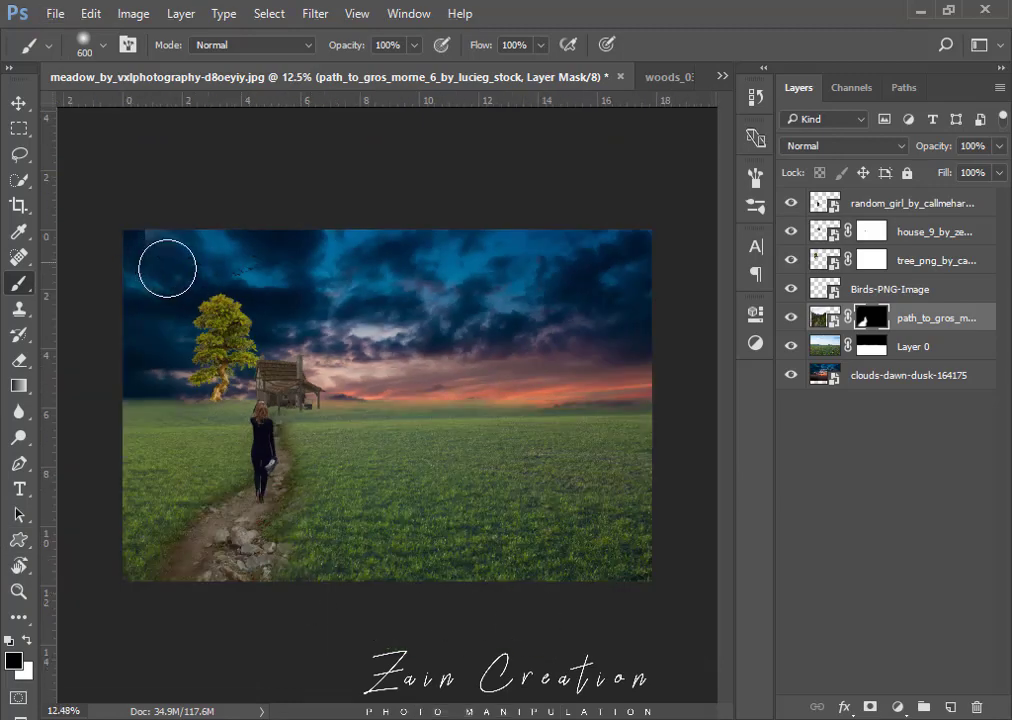
left_click(17, 104)
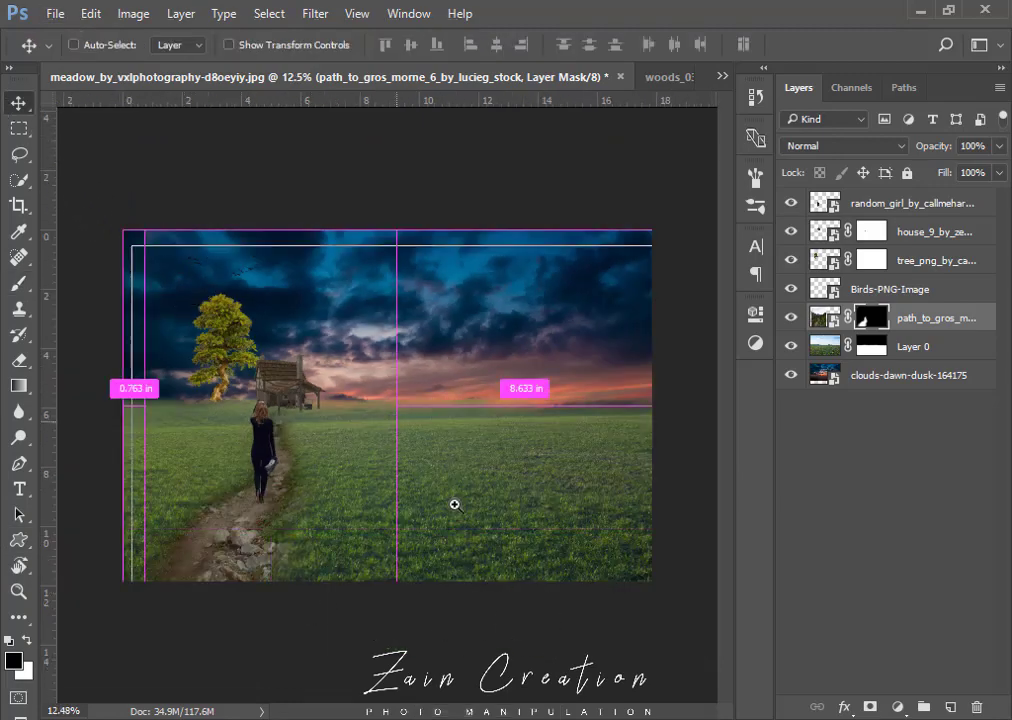
scroll(310, 466, "up", 1)
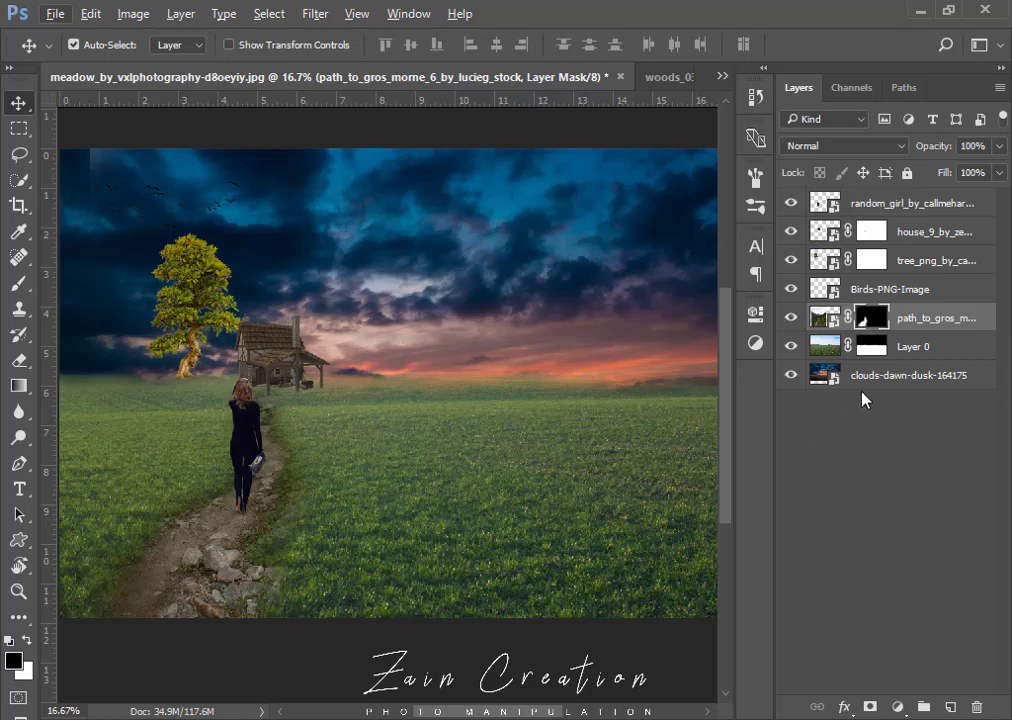
left_click(935, 350)
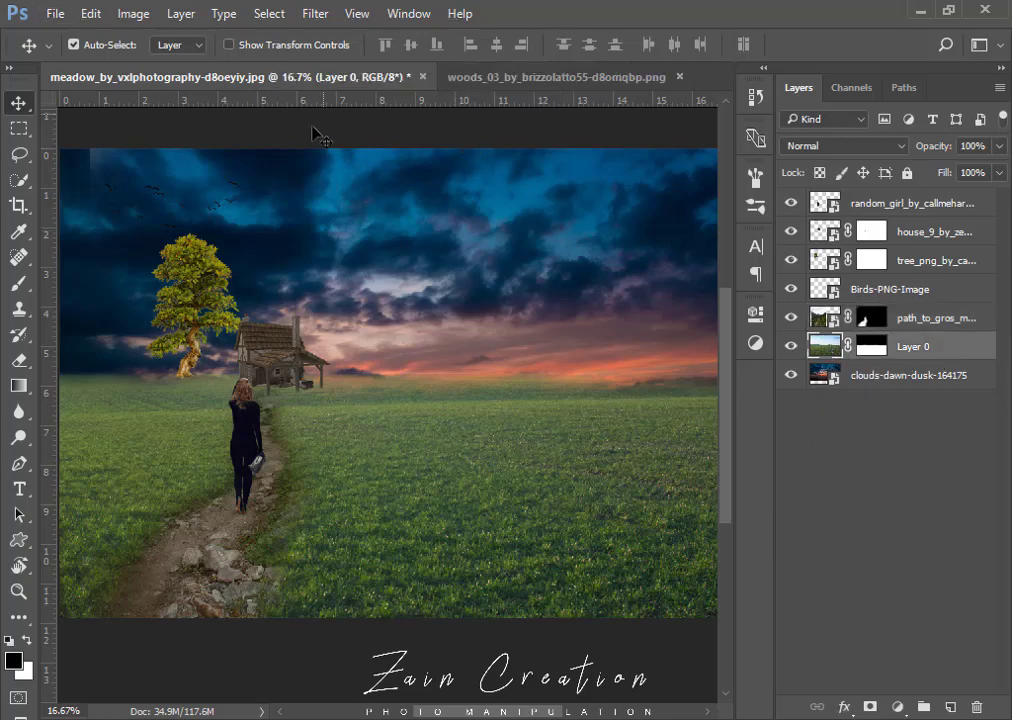
Darken the meadow in Camera Raw: Vibrance +29, Saturation -4, Blacks -28, Contrast +48, Shadows -29.
left_click(316, 14)
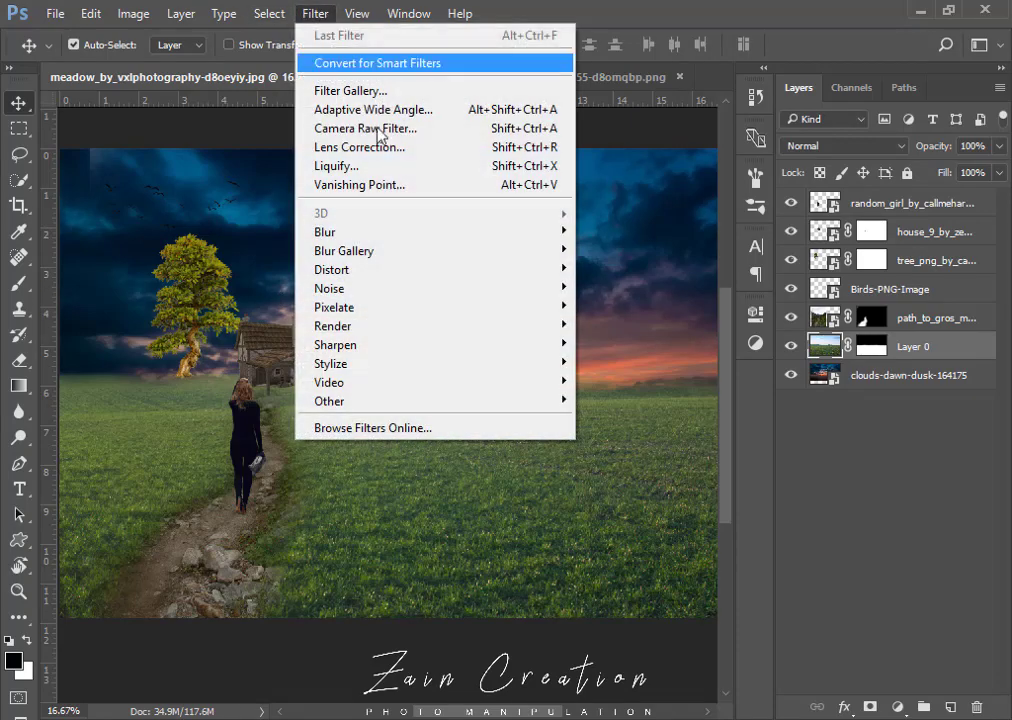
key("Escape")
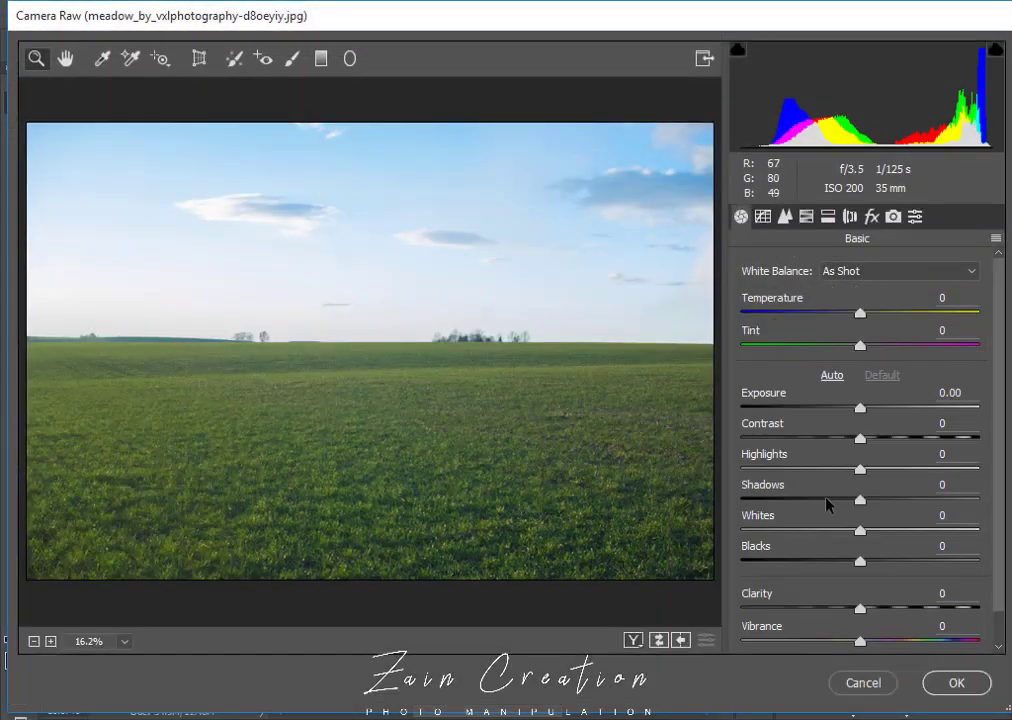
scroll(868, 543, "down", 1)
mouse_move(860, 604)
left_mouse_down()
mouse_move(933, 605)
mouse_move(894, 604)
mouse_move(922, 572)
left_mouse_up()
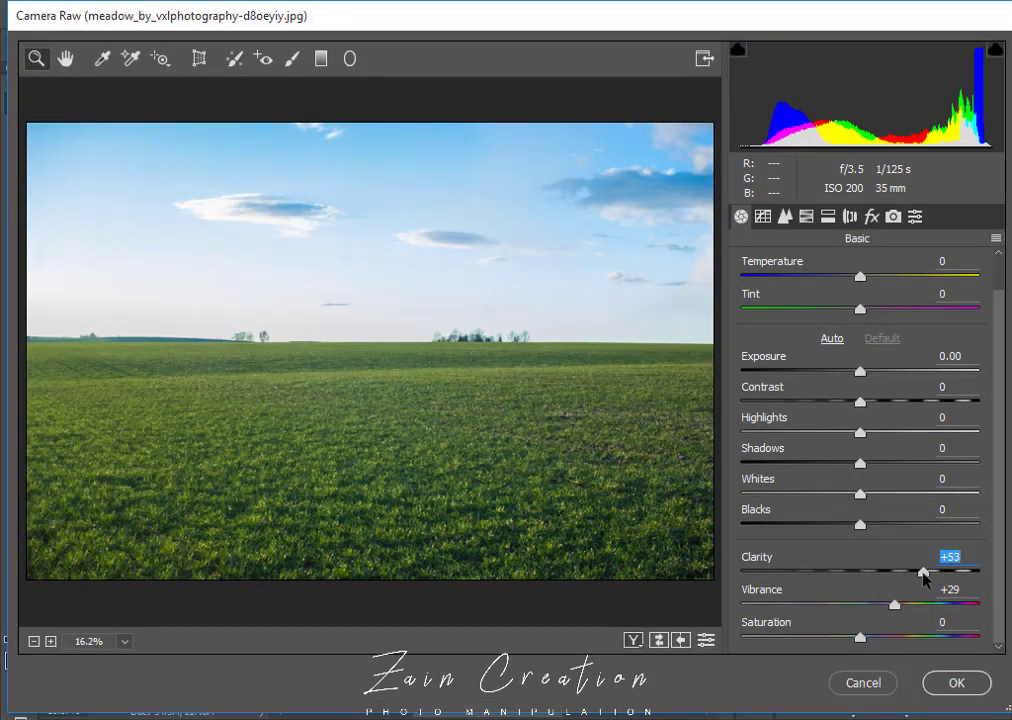
mouse_move(860, 638)
left_mouse_down()
mouse_move(886, 638)
mouse_move(855, 638)
left_mouse_up()
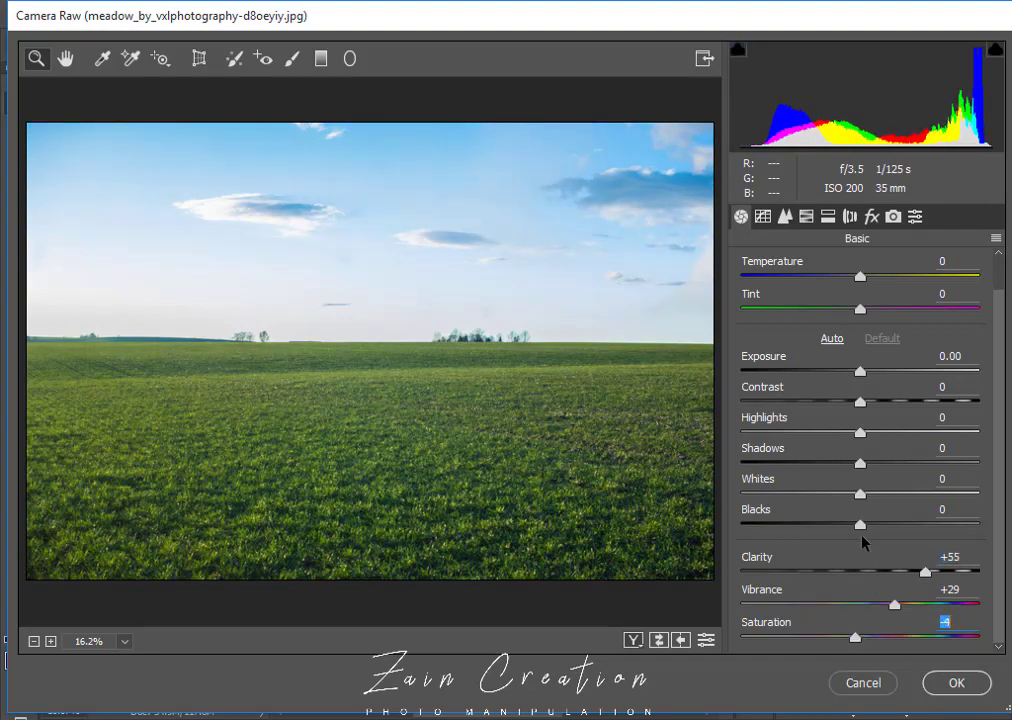
left_click_drag(851, 526, 826, 526)
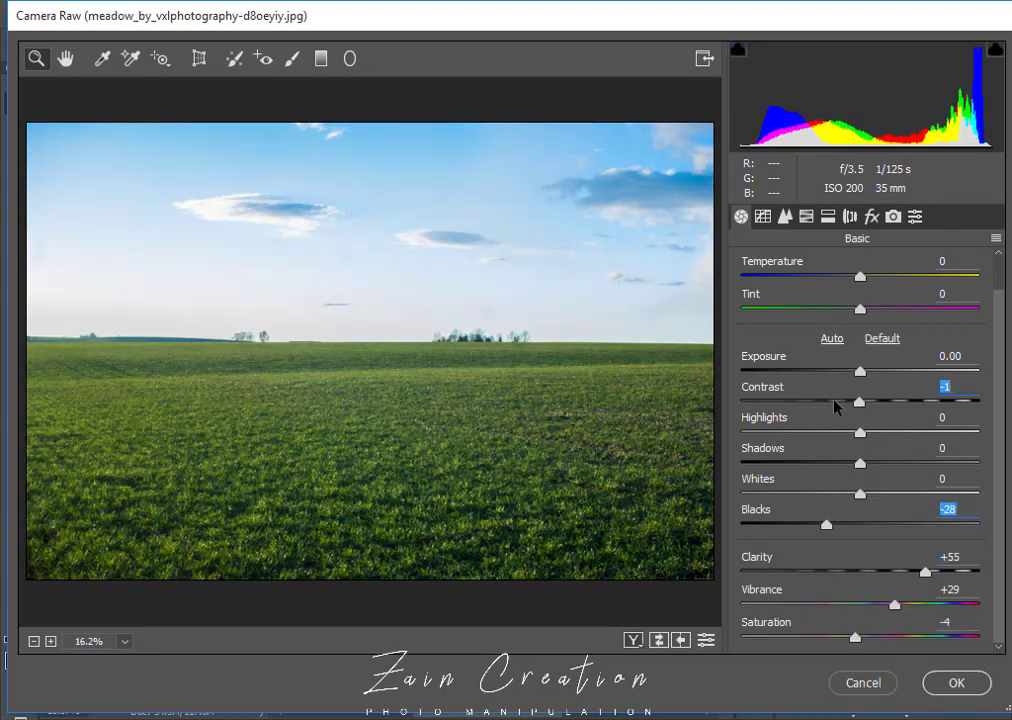
left_click_drag(859, 401, 915, 401)
left_click_drag(860, 371, 858, 376)
left_click_drag(860, 463, 827, 463)
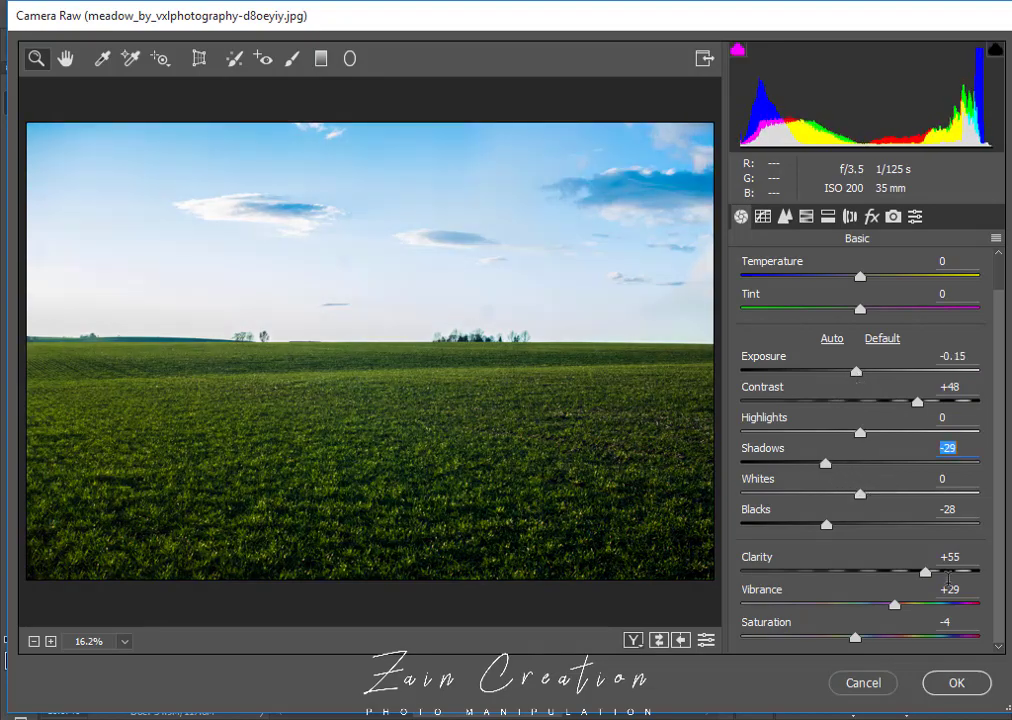
left_click(956, 682)
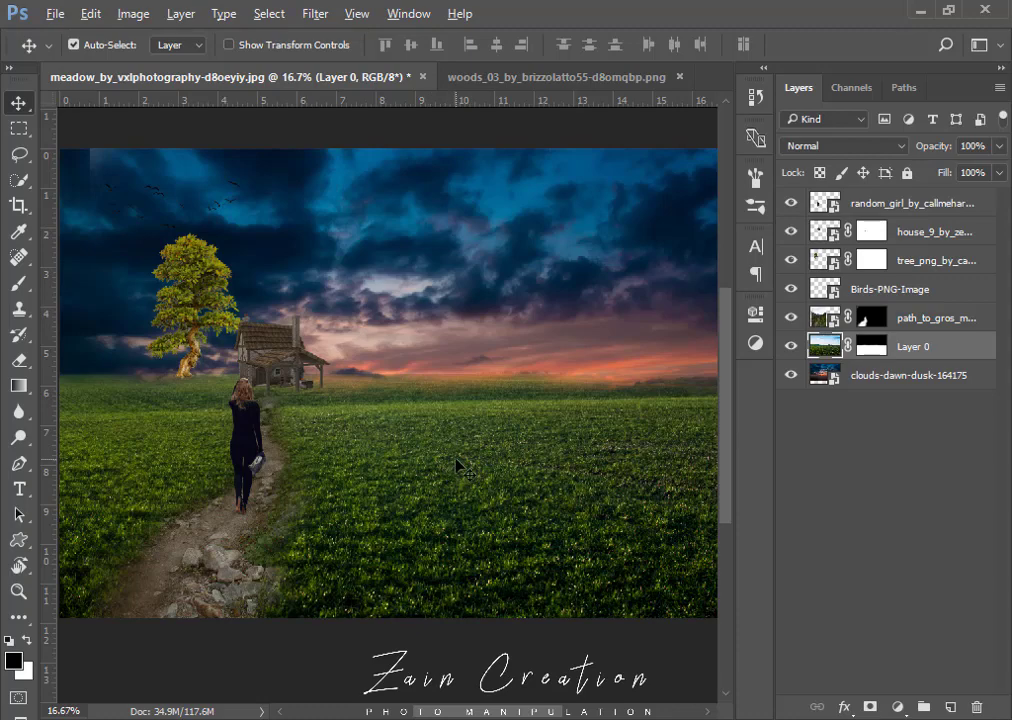
scroll(460, 467, "down", 1)
scroll(470, 475, "down", 1)
scroll(402, 479, "up", 2)
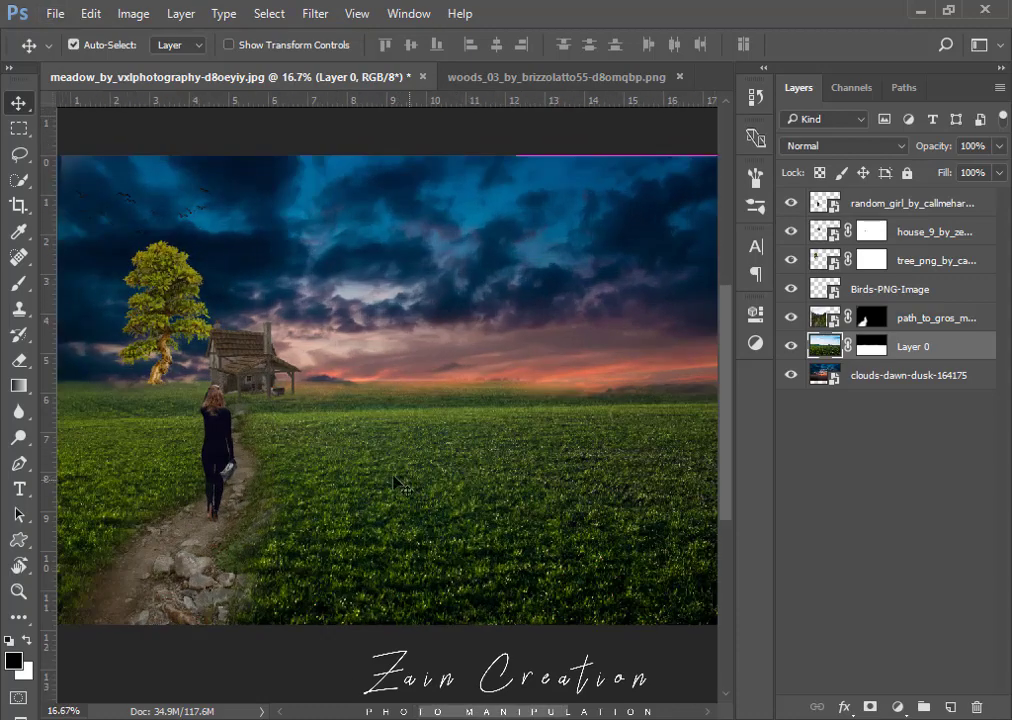
scroll(488, 427, "down", 1)
scroll(525, 434, "down", 1)
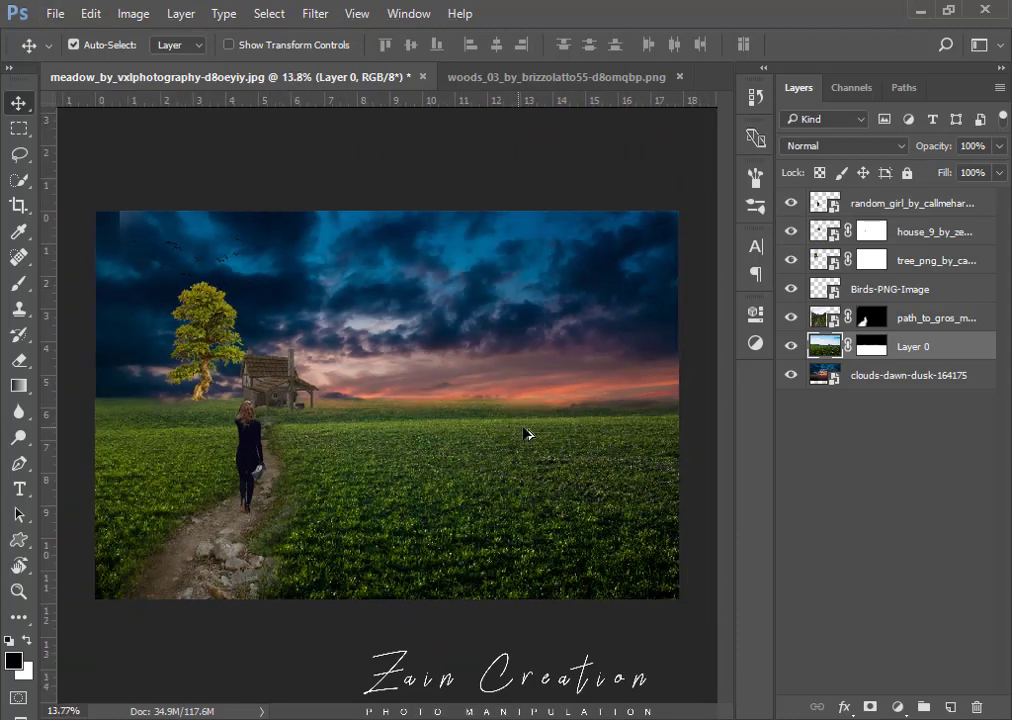
left_click(930, 318)
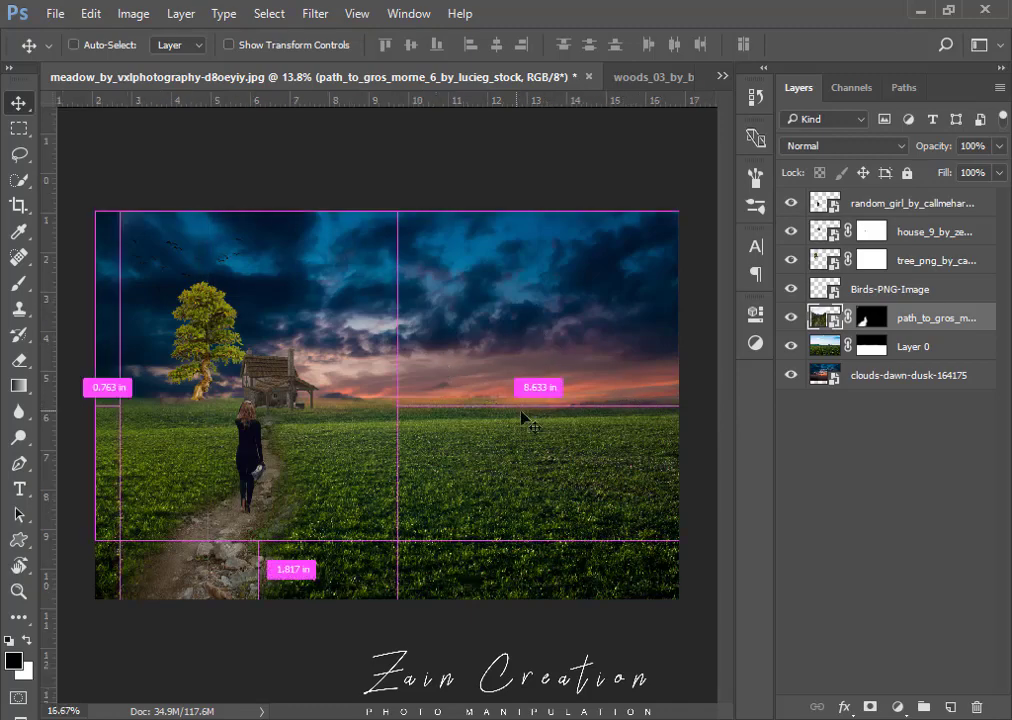
scroll(524, 418, "up", 2)
scroll(530, 410, "down", 1)
scroll(530, 410, "down", 1)
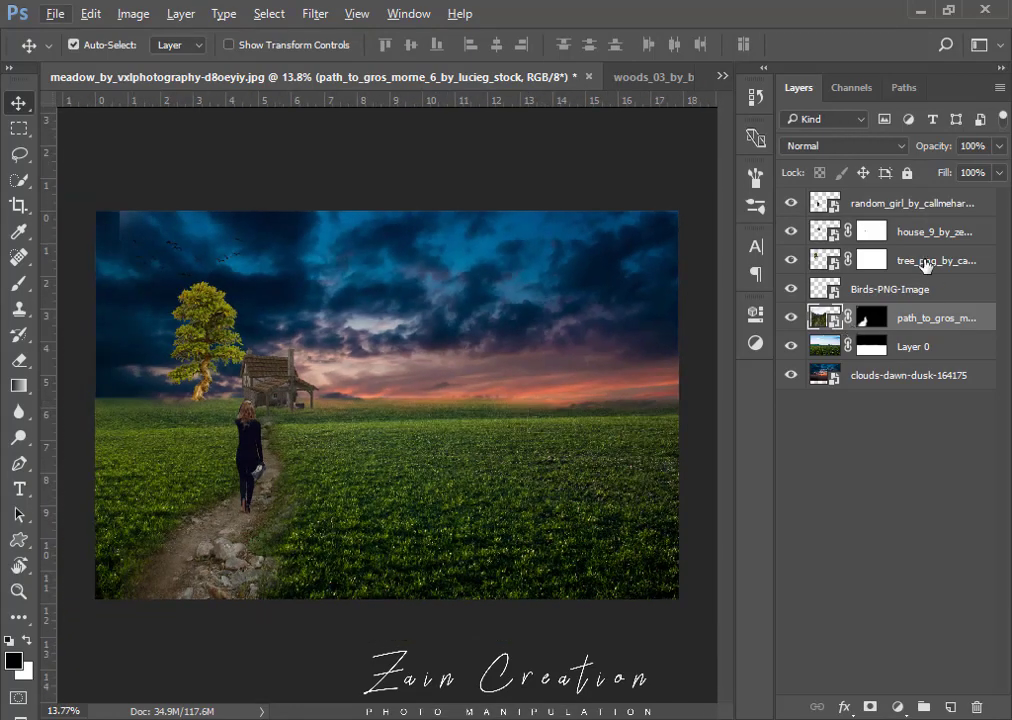
left_click(133, 228)
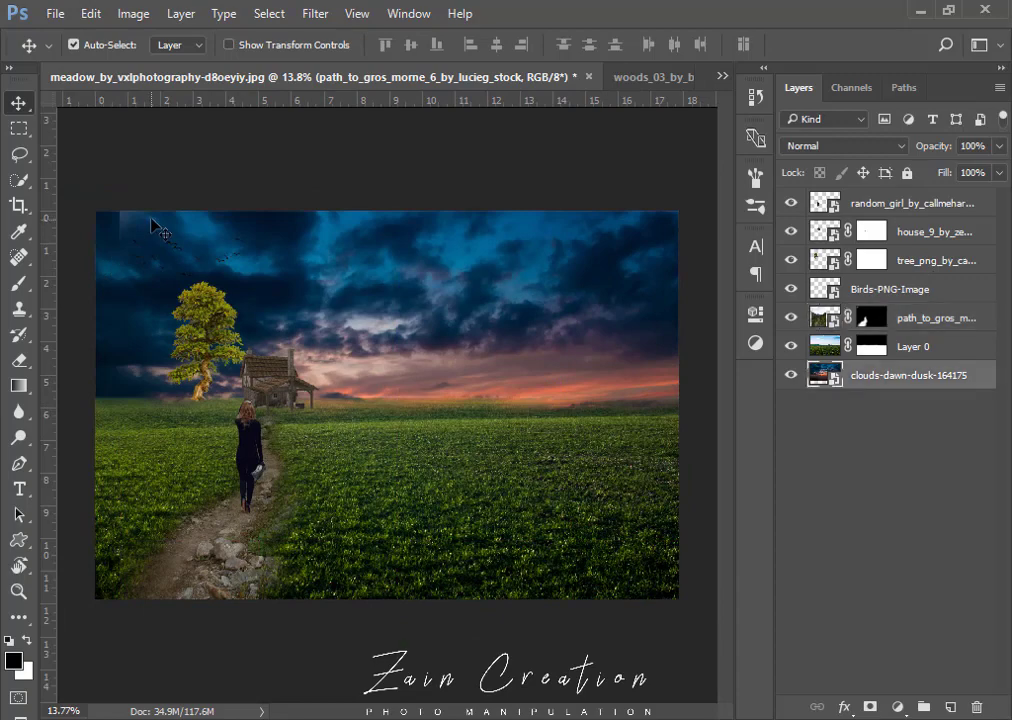
key("b")
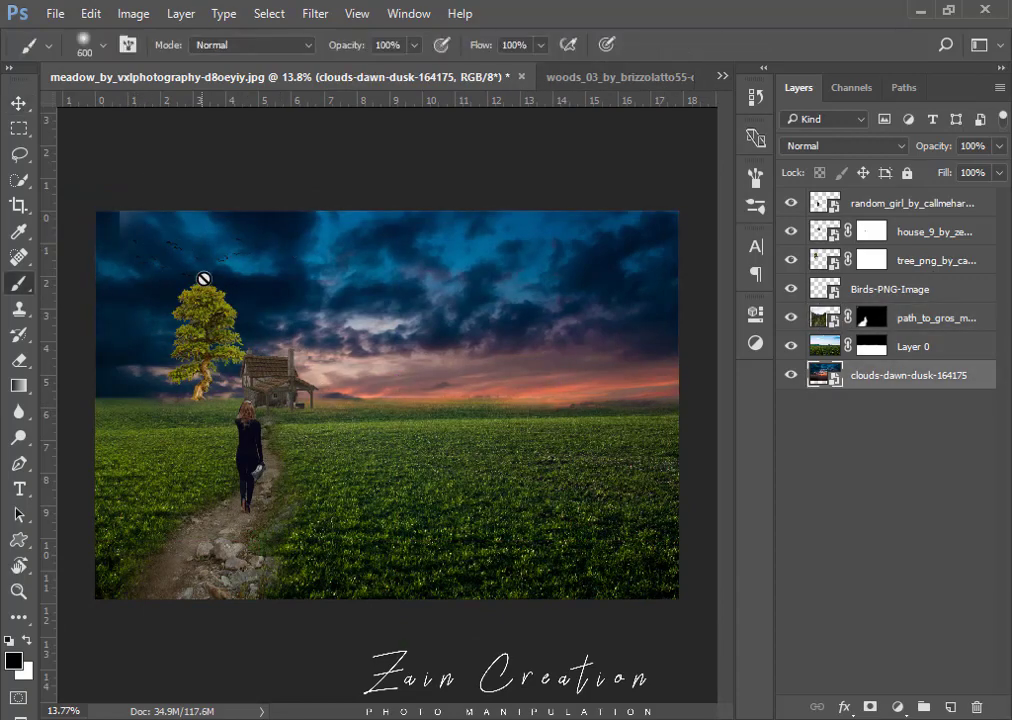
left_click(869, 320)
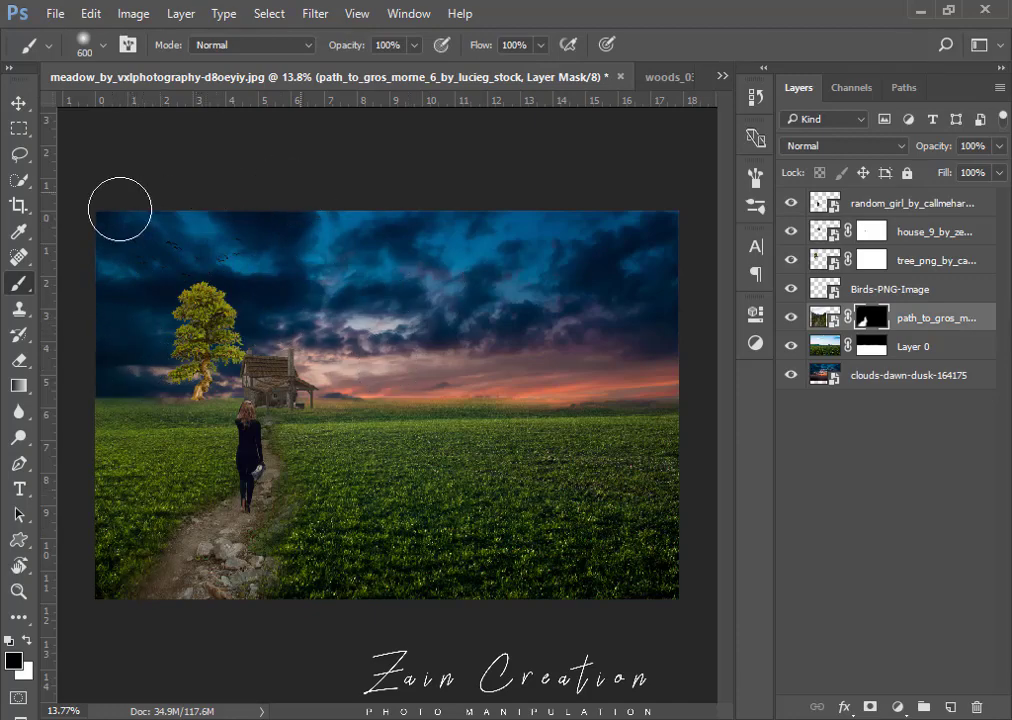
left_click(408, 407)
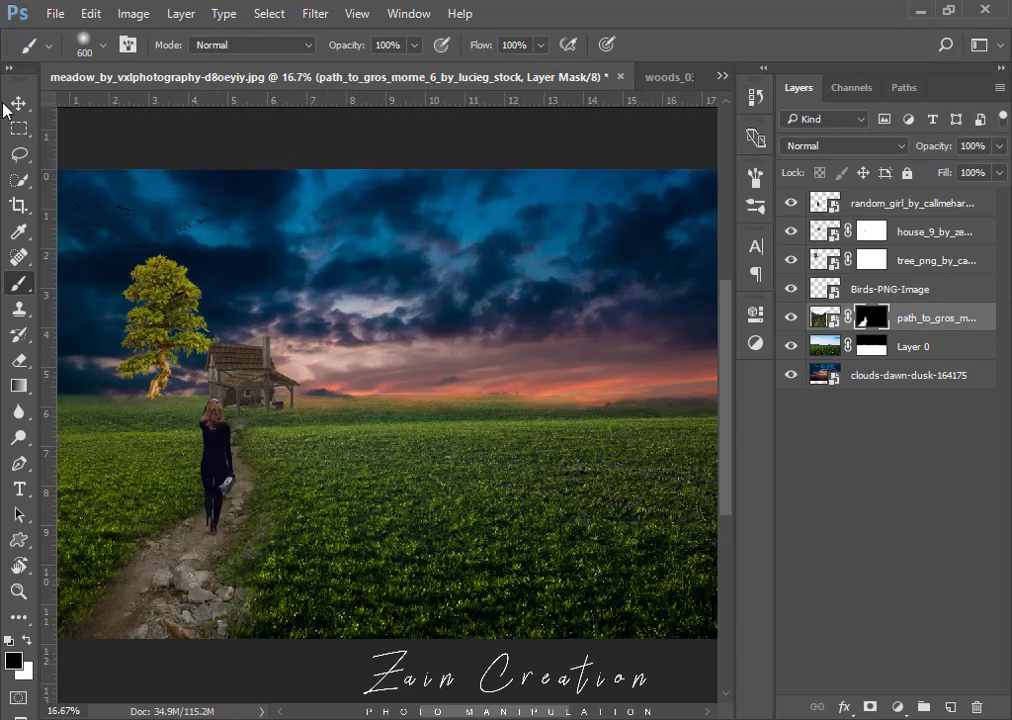
left_click(18, 103)
key("ctrl+minus")
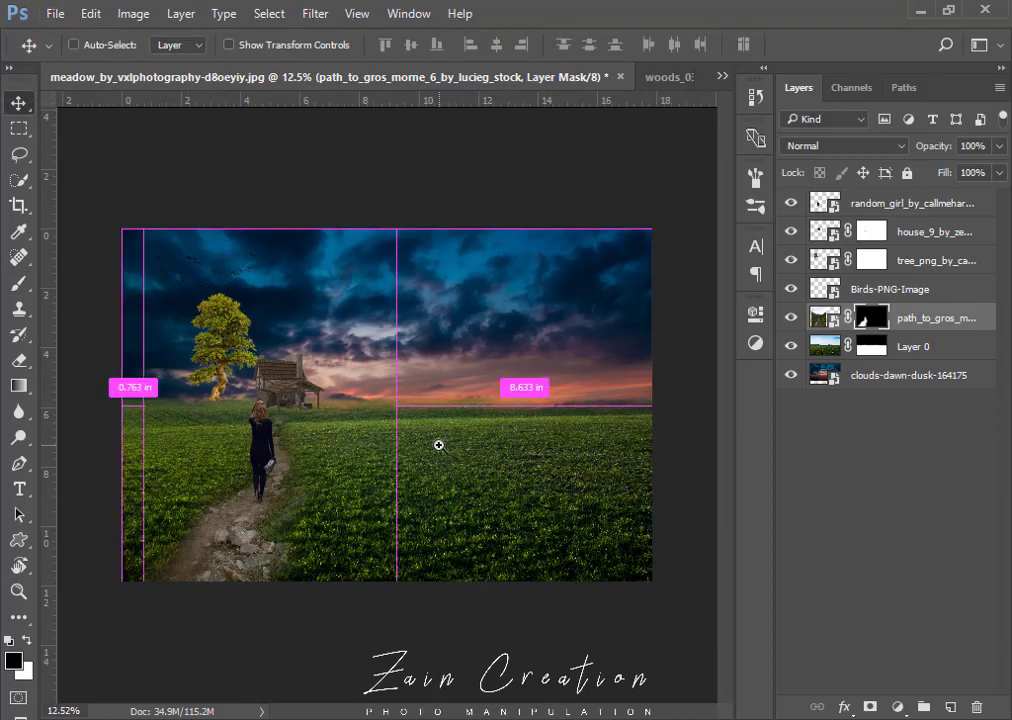
left_click(73, 45)
left_click(387, 376)
left_click(600, 460)
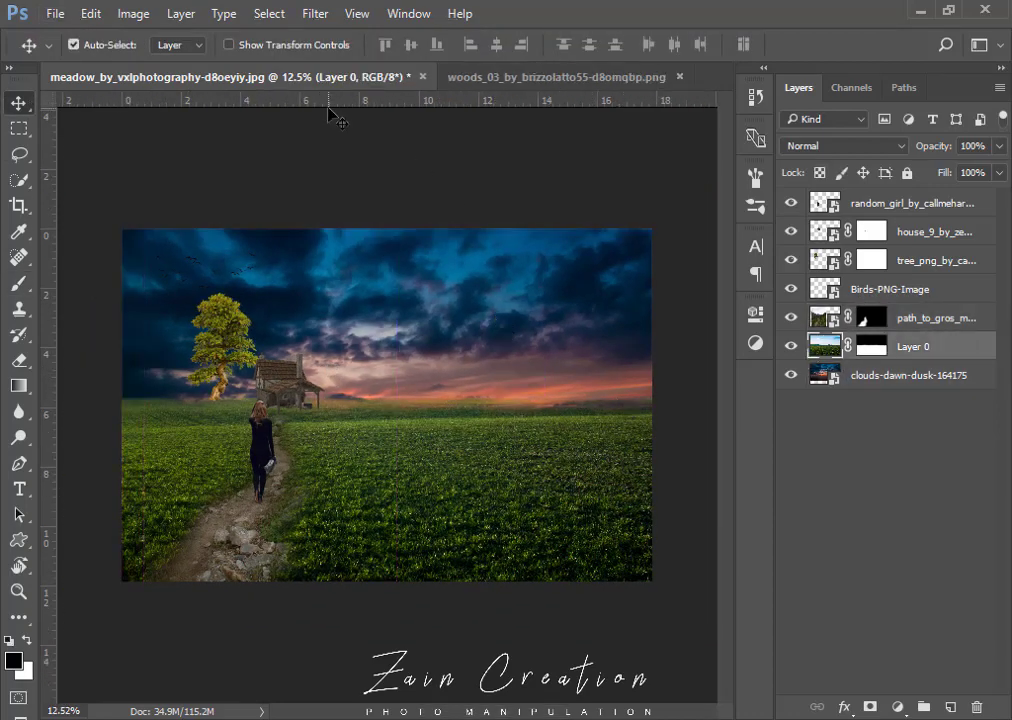
Soften the meadow grass layer with a Gaussian Blur of about 2.4 pixels.
left_click(316, 16)
mouse_move(325, 232)
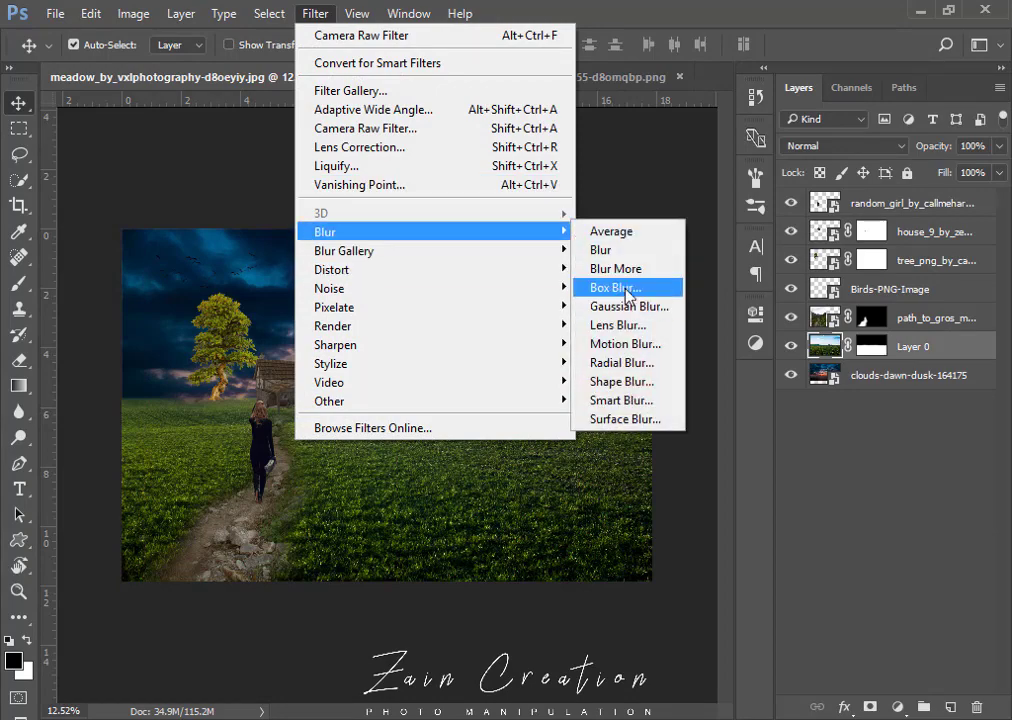
left_click(634, 306)
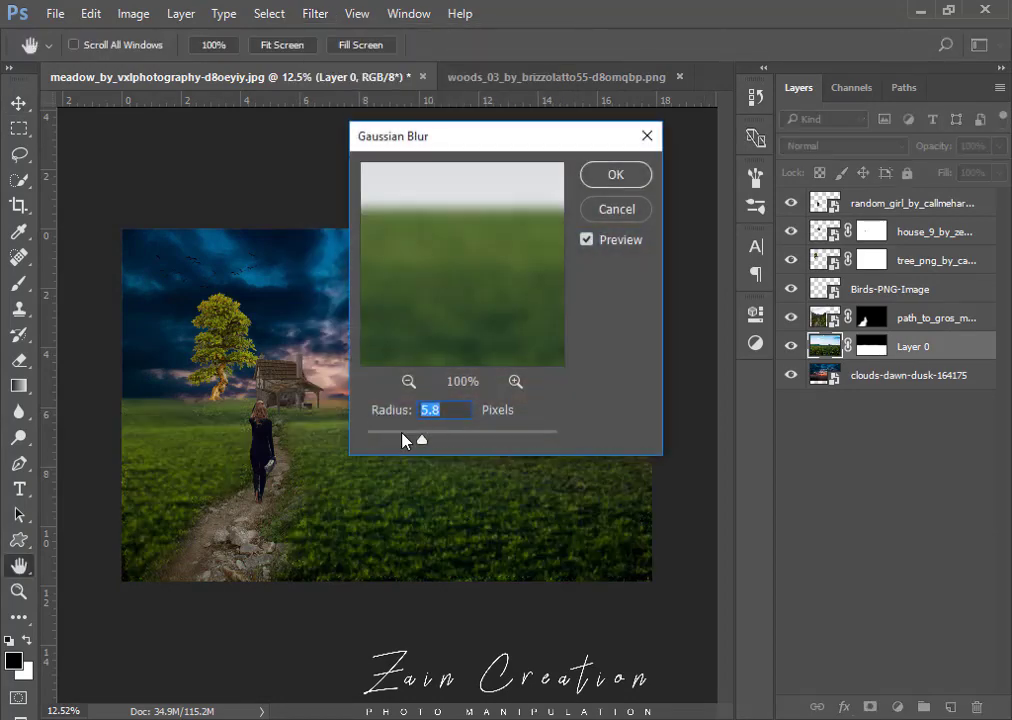
left_click_drag(420, 438, 391, 445)
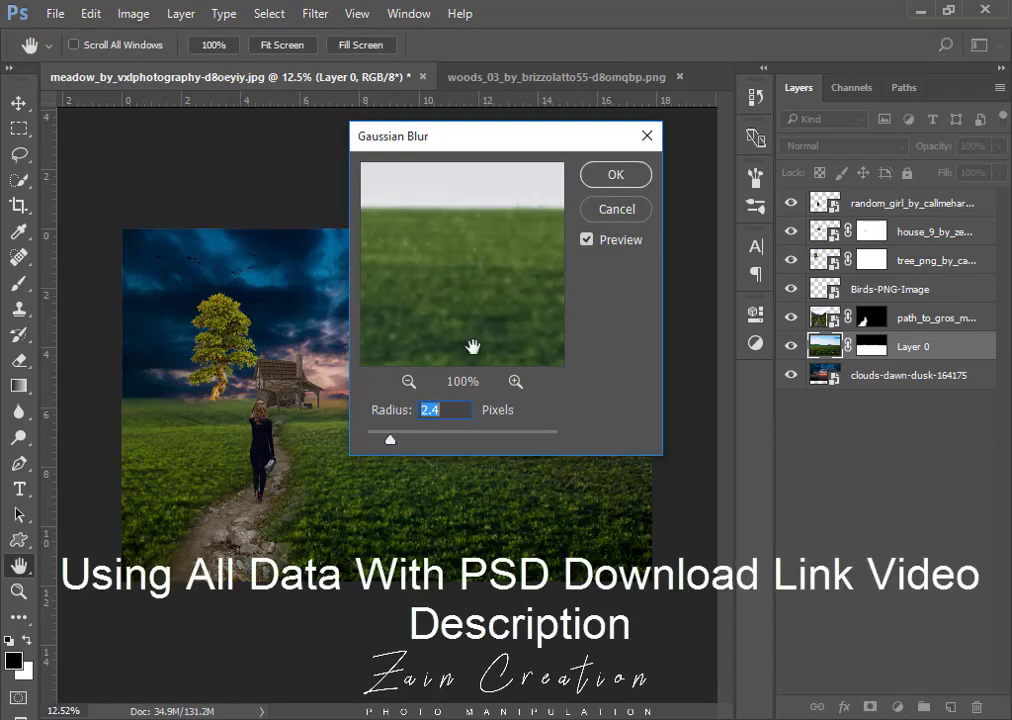
left_click(615, 175)
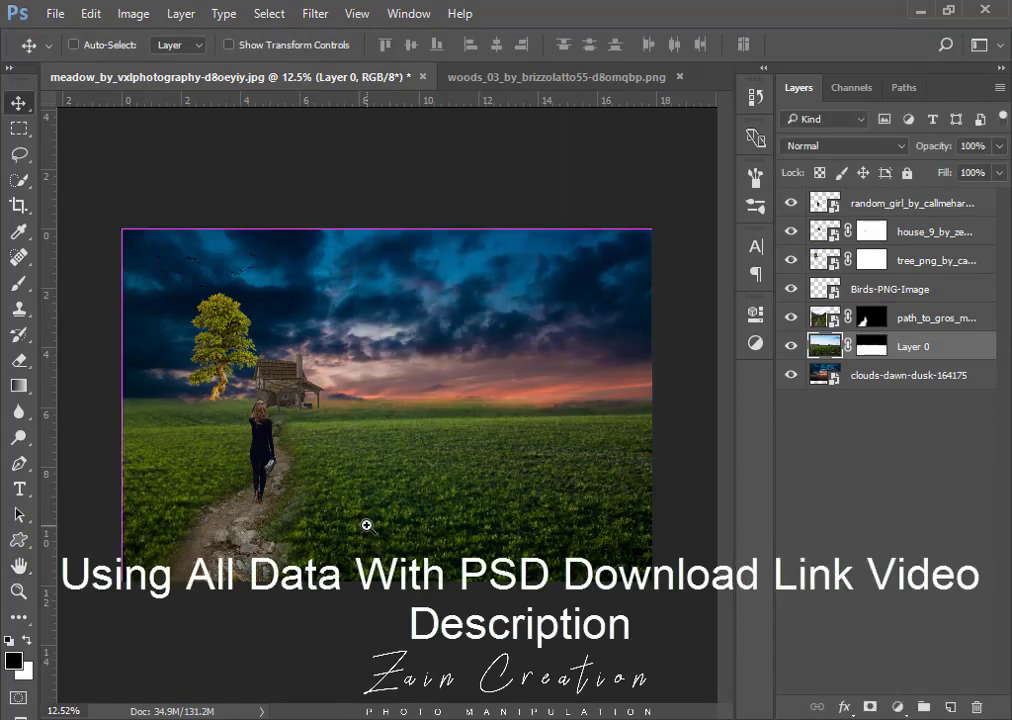
Zoom in on the house, grass and tree to check the softened meadow.
left_click(331, 505)
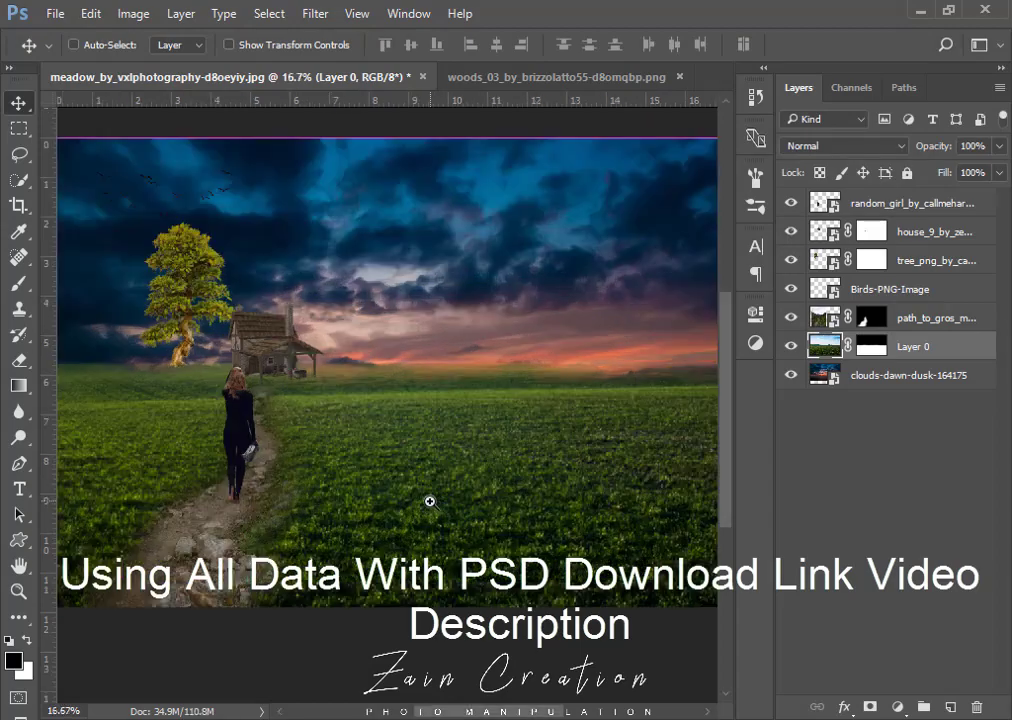
left_click(377, 512)
scroll(433, 520, "down", 2)
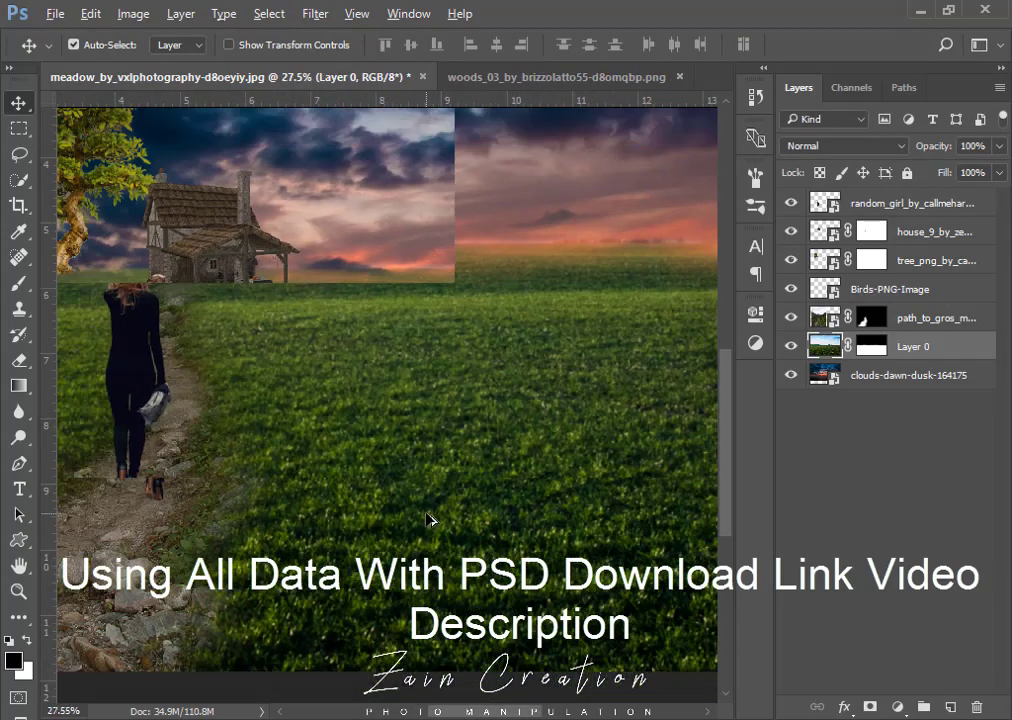
scroll(430, 521, "down", 1)
scroll(435, 517, "down", 3)
left_click_drag(169, 240, 276, 404)
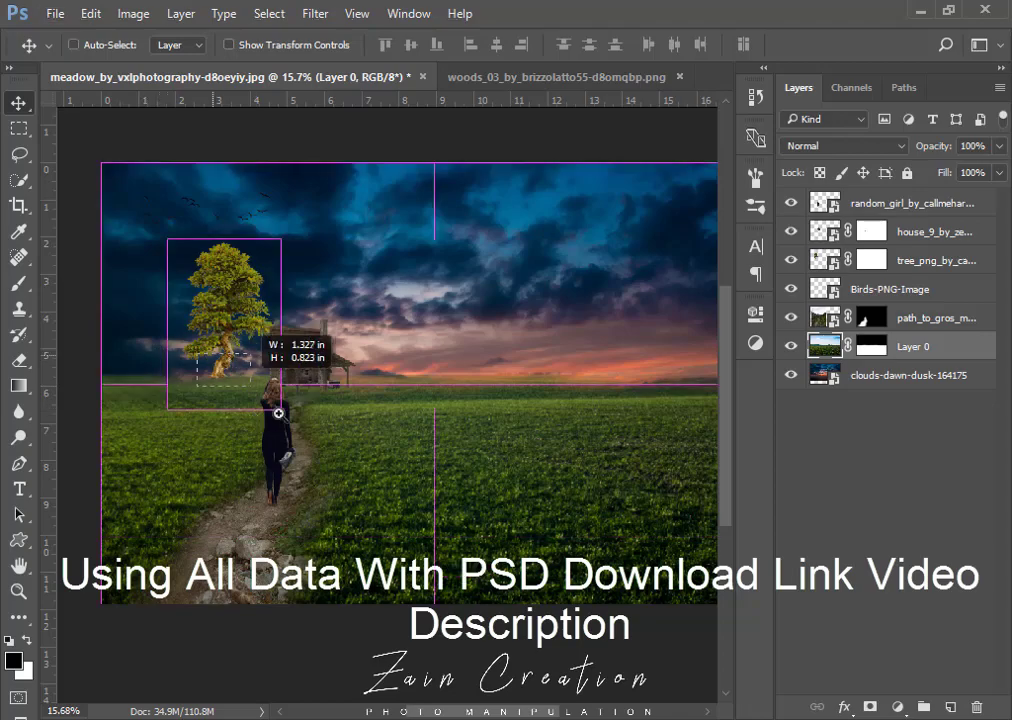
scroll(294, 408, "down", 2)
scroll(357, 433, "down", 3)
scroll(362, 435, "down", 3)
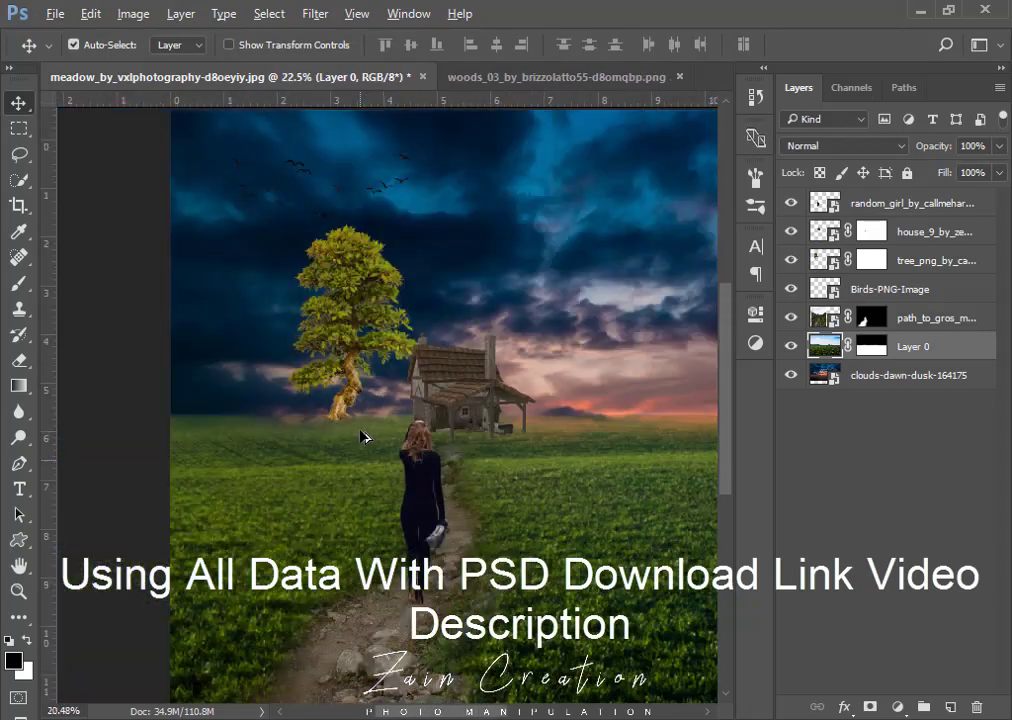
scroll(370, 434, "down", 2)
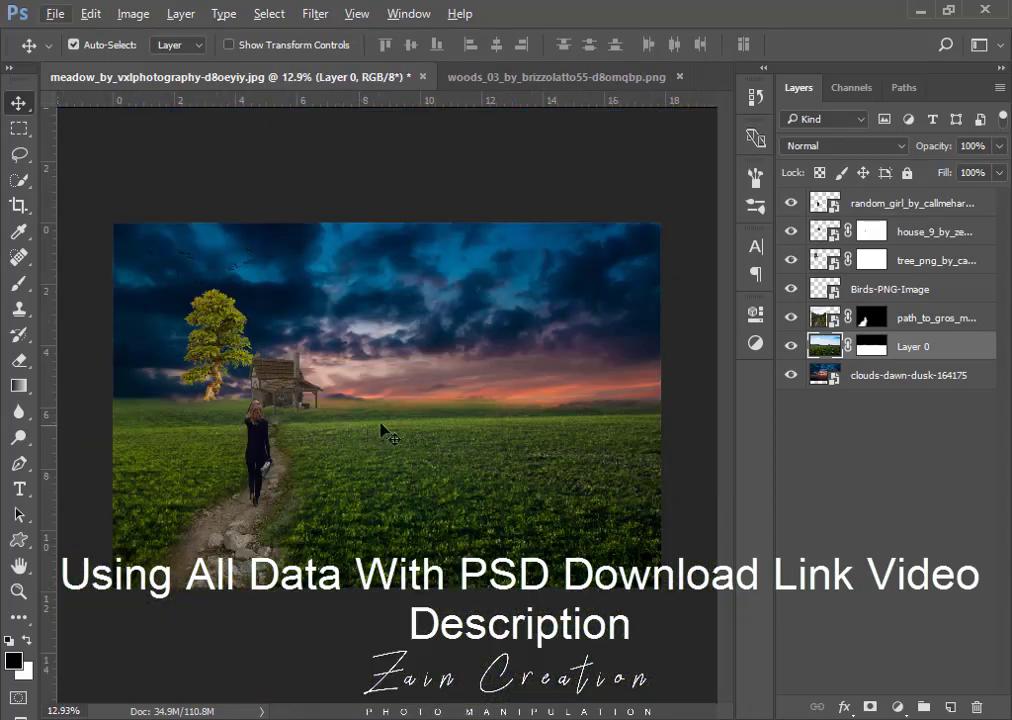
Select the path, clouds and Layer 0 layers and stamp them into one merged layer.
left_click(899, 381, "shift")
left_click(916, 318, "shift")
left_click(908, 349)
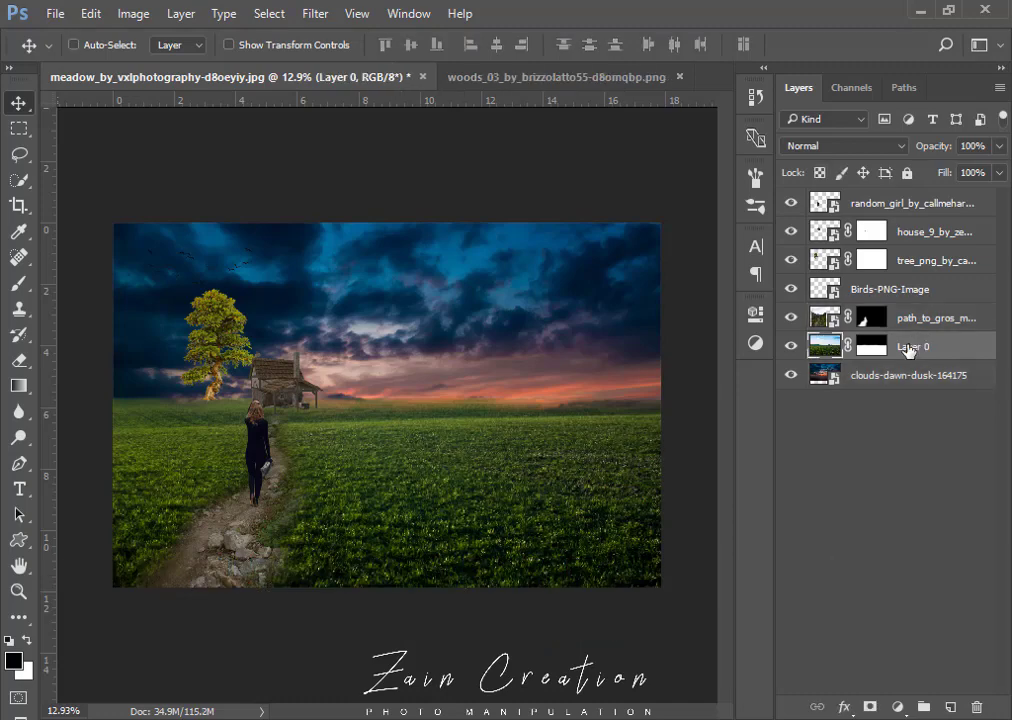
left_click(928, 318)
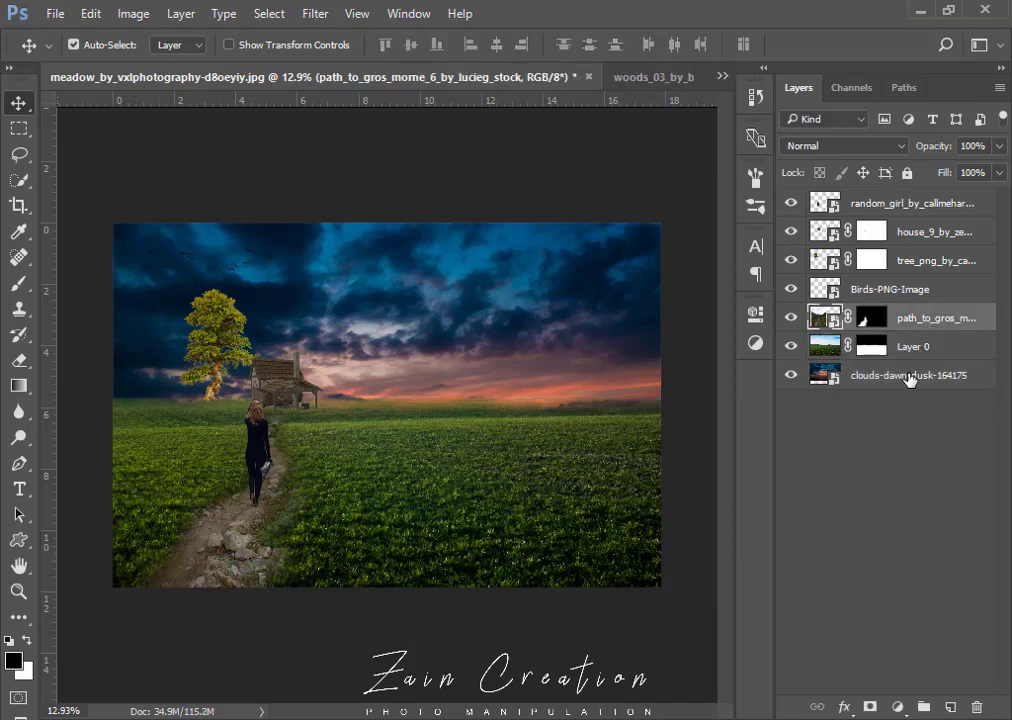
left_click(910, 377, "ctrl")
left_click(909, 355, "ctrl")
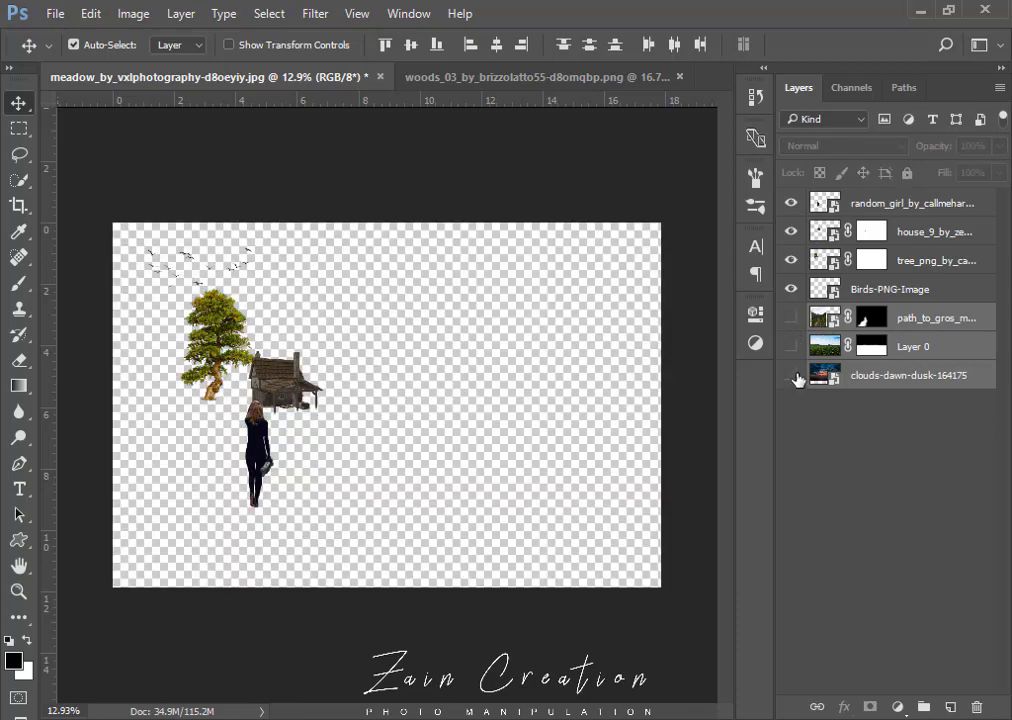
left_click_drag(791, 317, 791, 375)
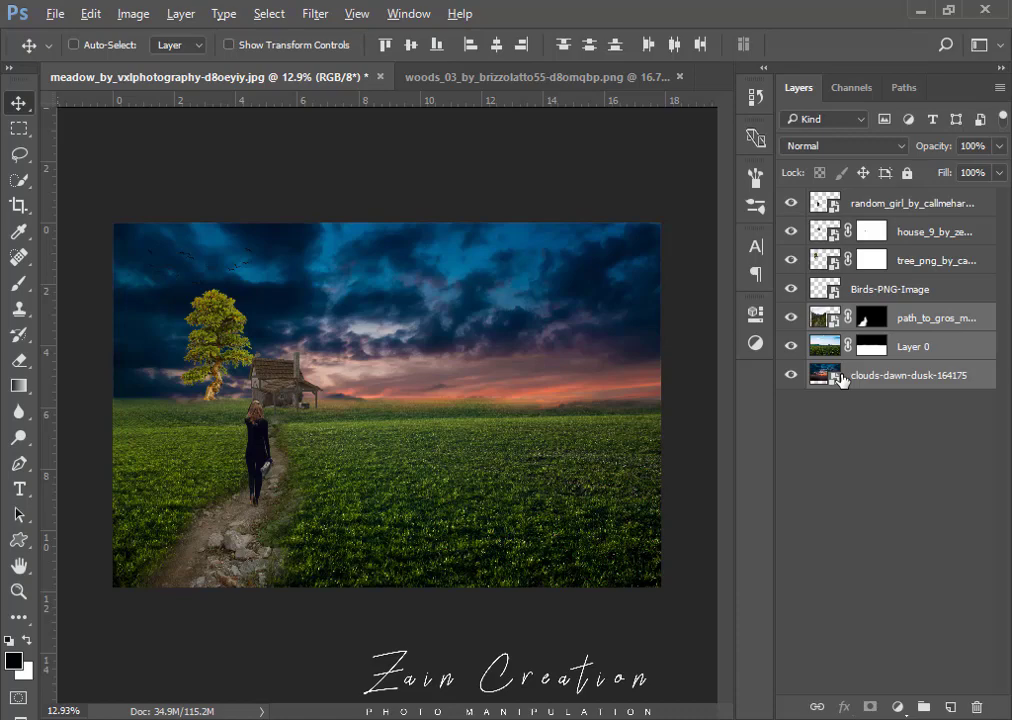
key("ctrl+alt+e")
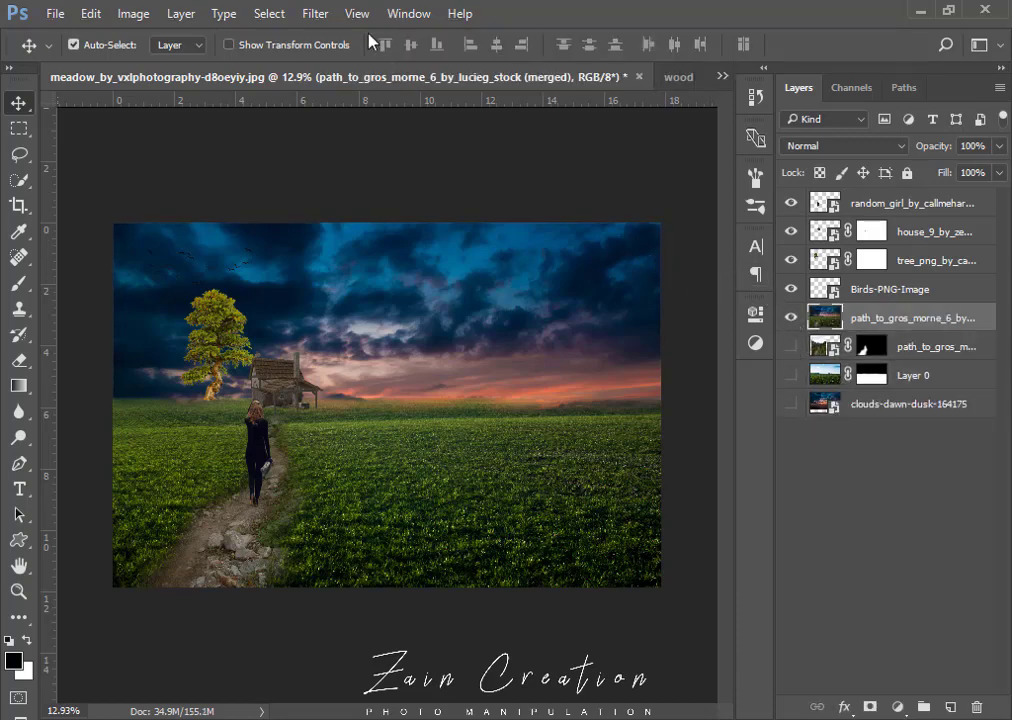
Apply a 1.5-pixel Gaussian Blur to the merged meadow-and-sky layer.
left_click(316, 14)
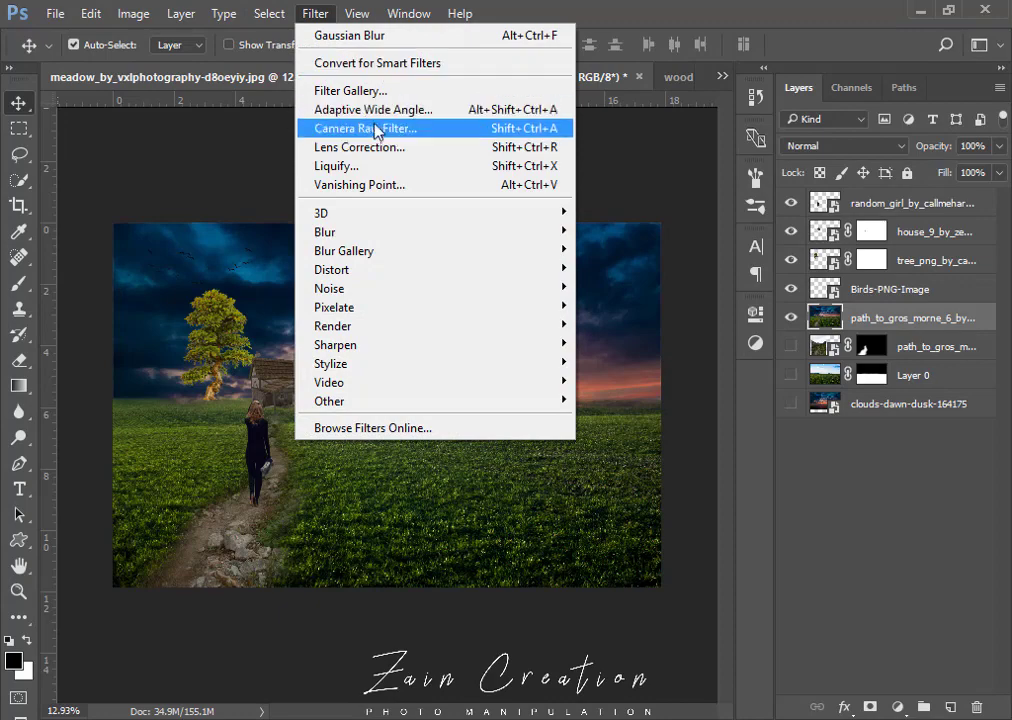
mouse_move(325, 232)
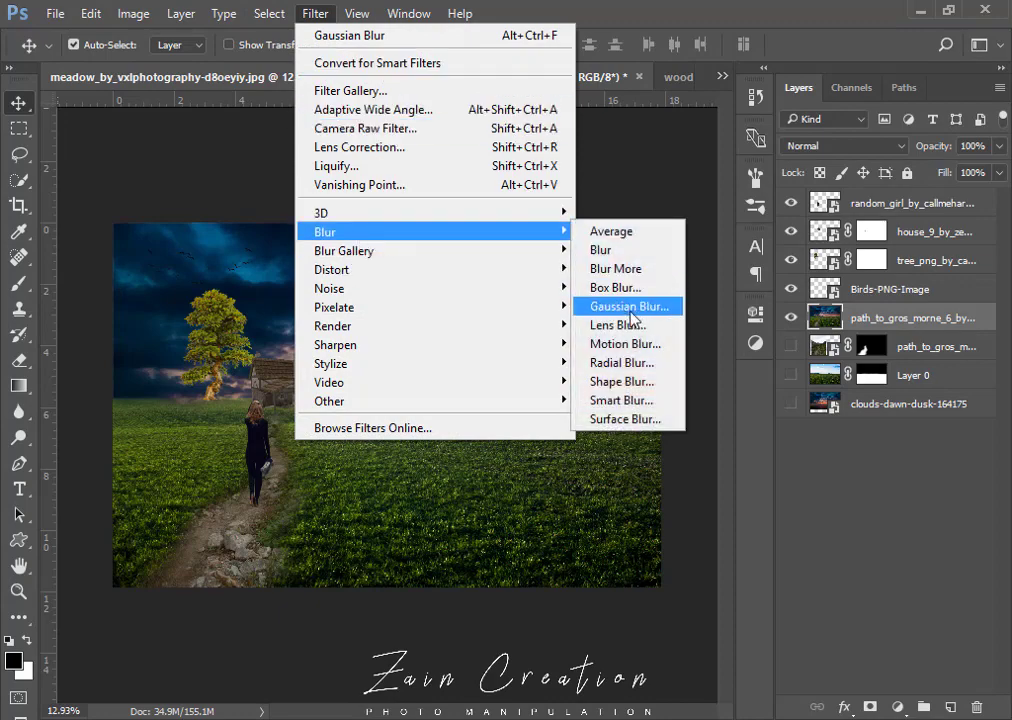
left_click(630, 307)
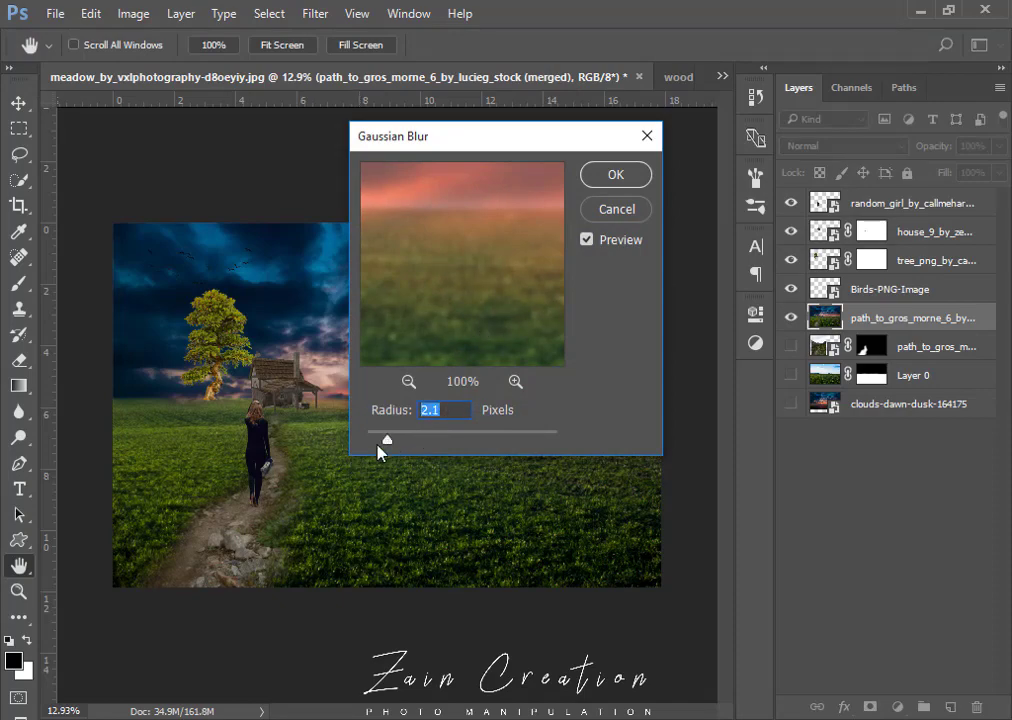
left_click_drag(384, 443, 382, 443)
left_click(632, 172)
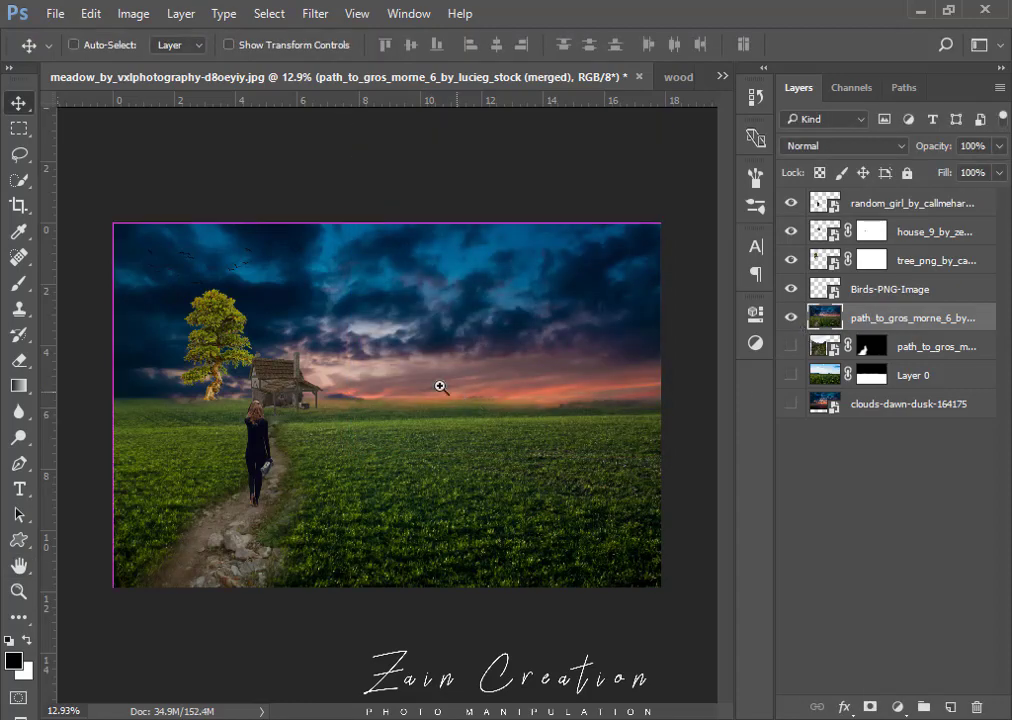
scroll(441, 388, "up", 1, "alt")
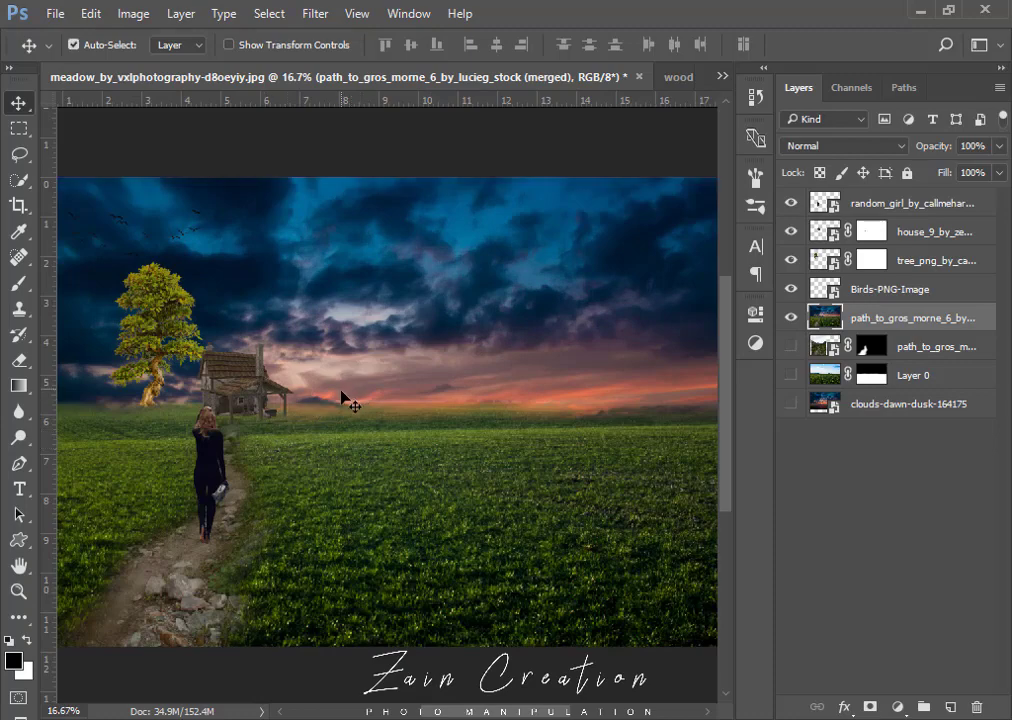
scroll(346, 402, "down", 1, "alt")
scroll(355, 406, "down", 1, "alt")
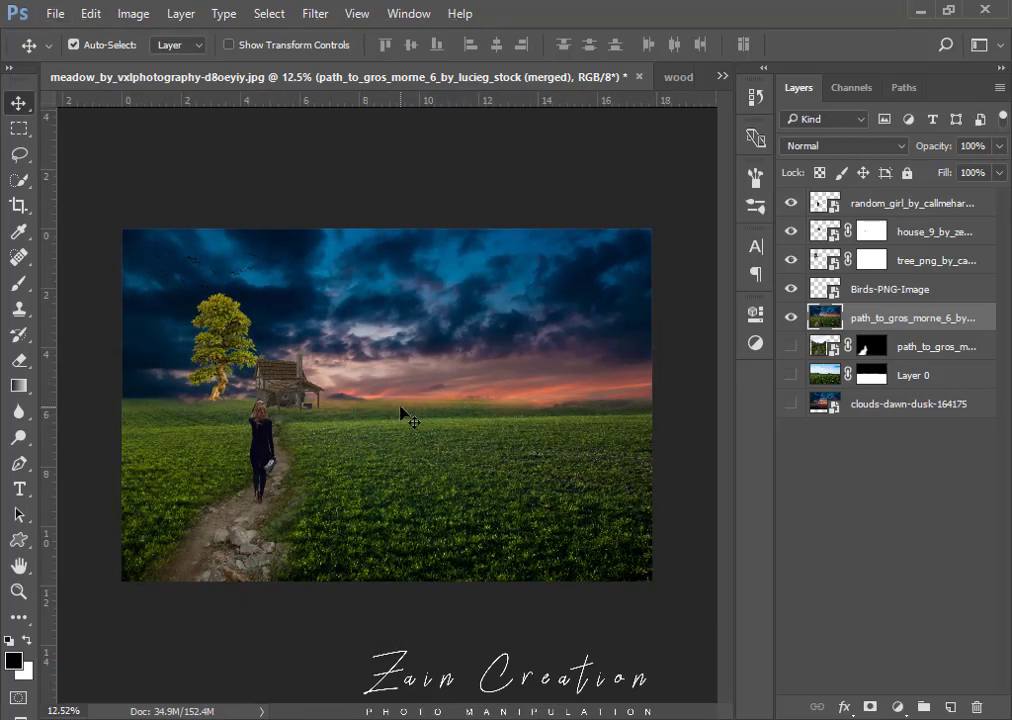
scroll(360, 414, "down", 1)
scroll(357, 400, "up", 1)
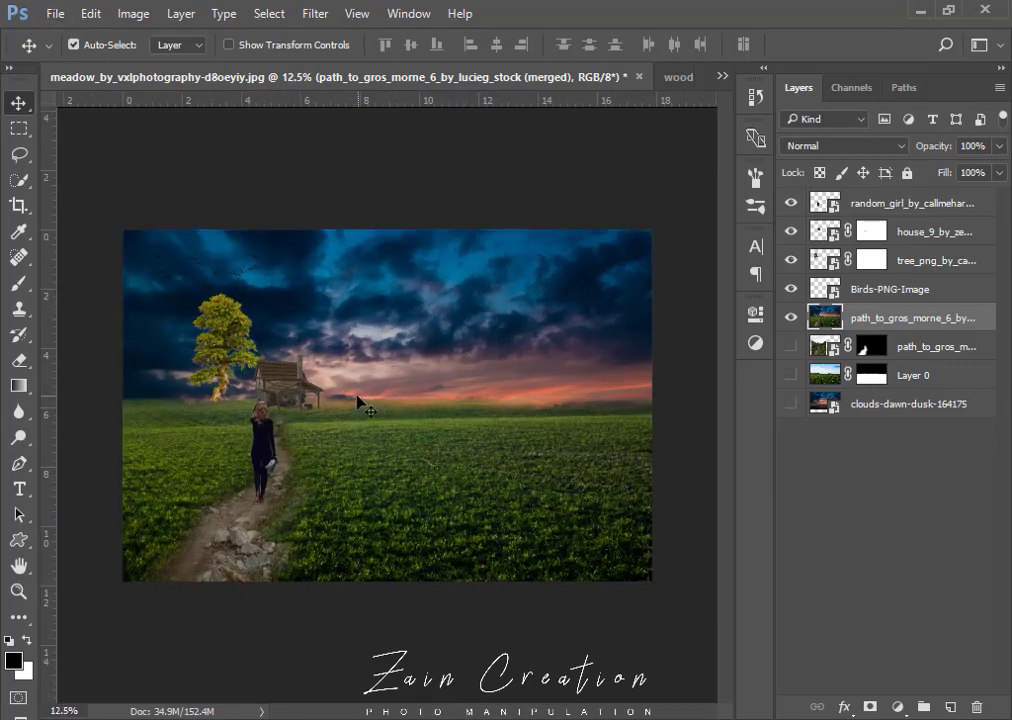
scroll(325, 396, "up", 1)
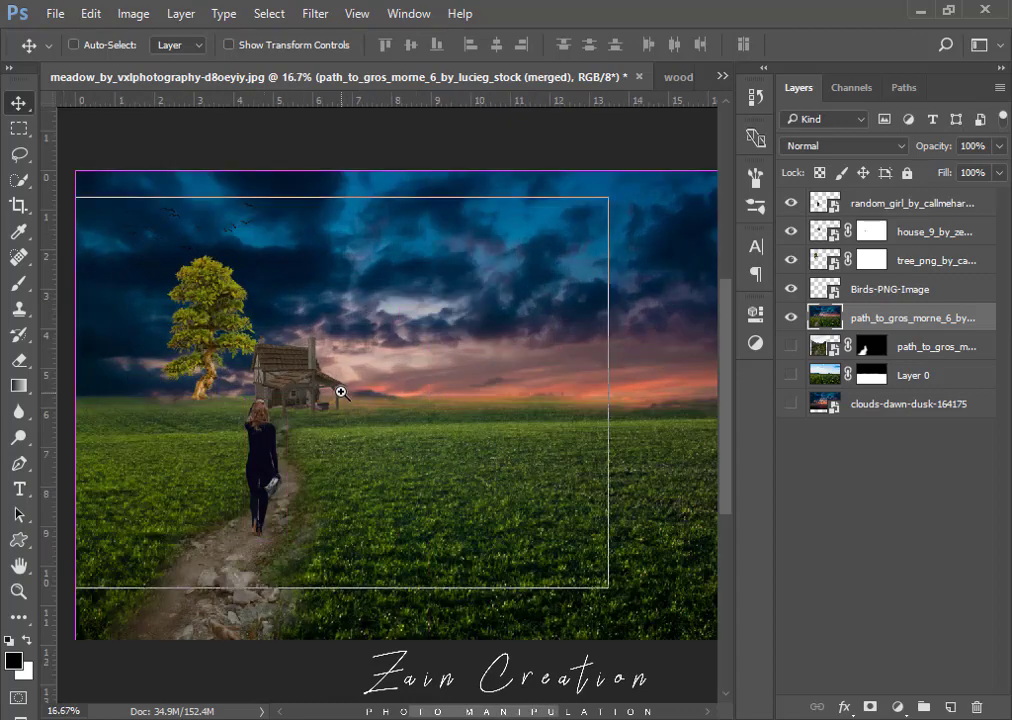
scroll(326, 398, "up", 1)
Select the house layer and scale the house up from its corner.
left_click(289, 384)
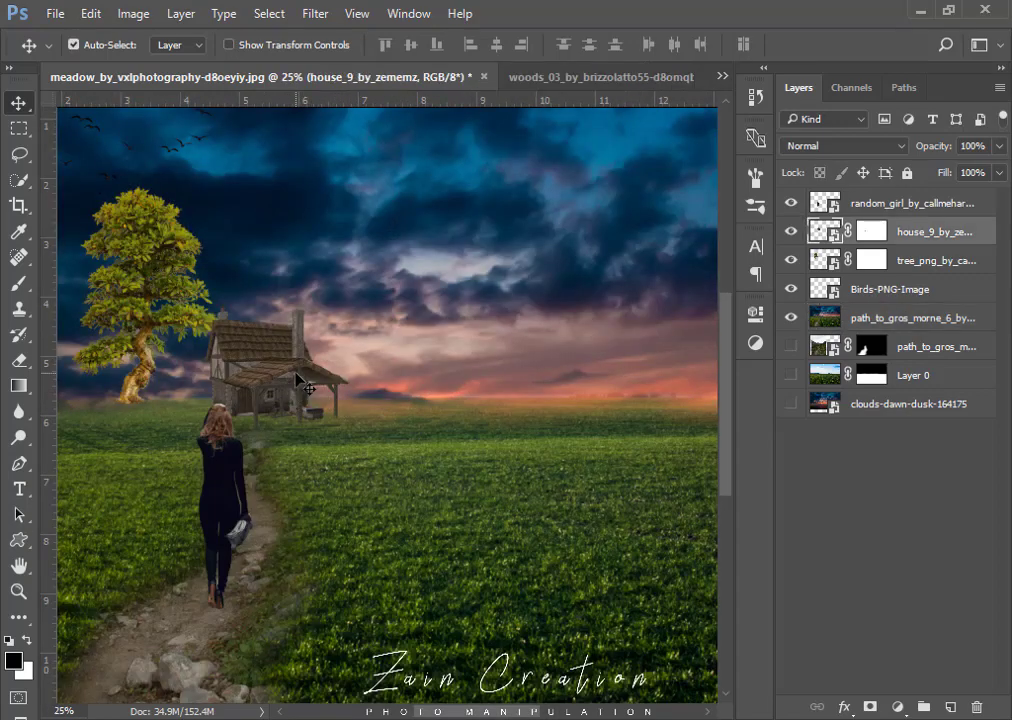
key("ctrl+t")
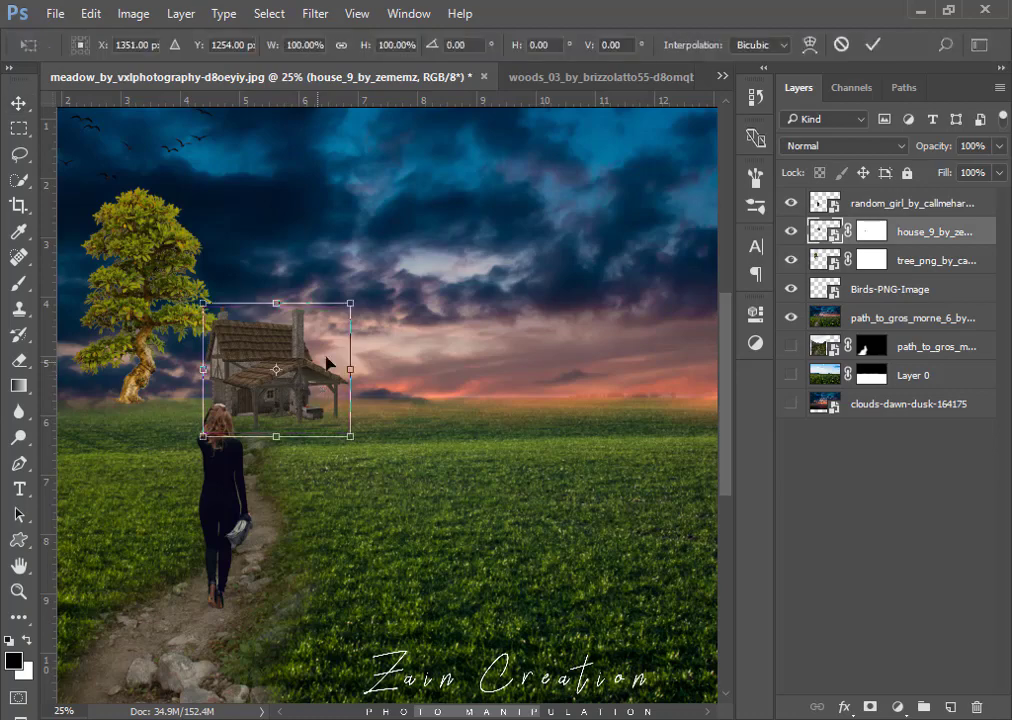
left_click_drag(349, 303, 374, 280)
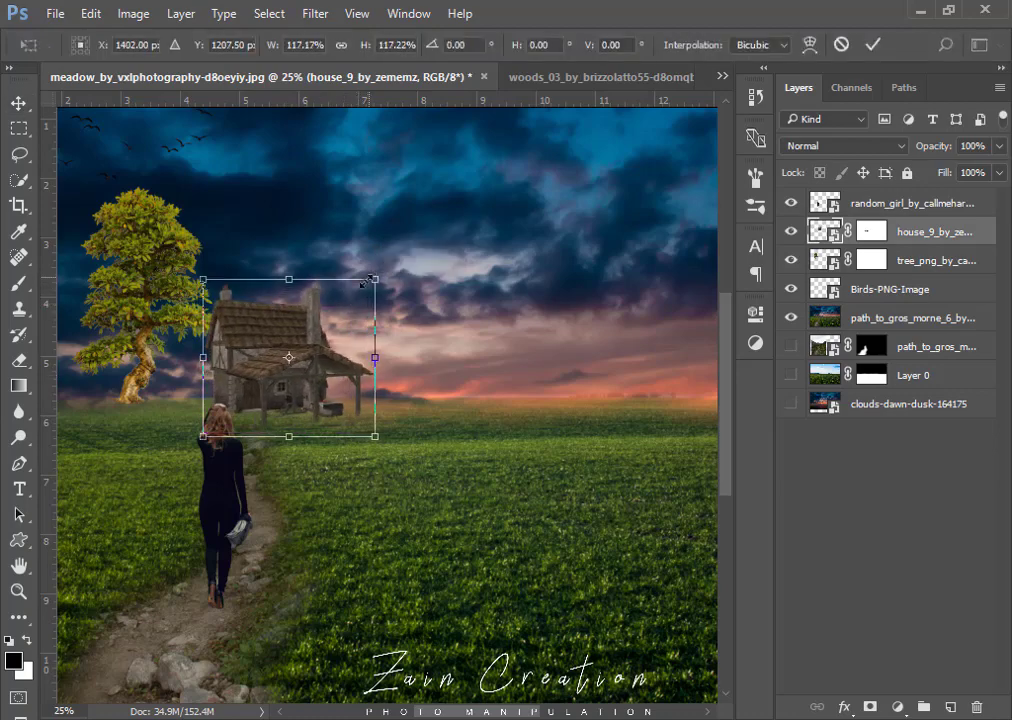
key("Return")
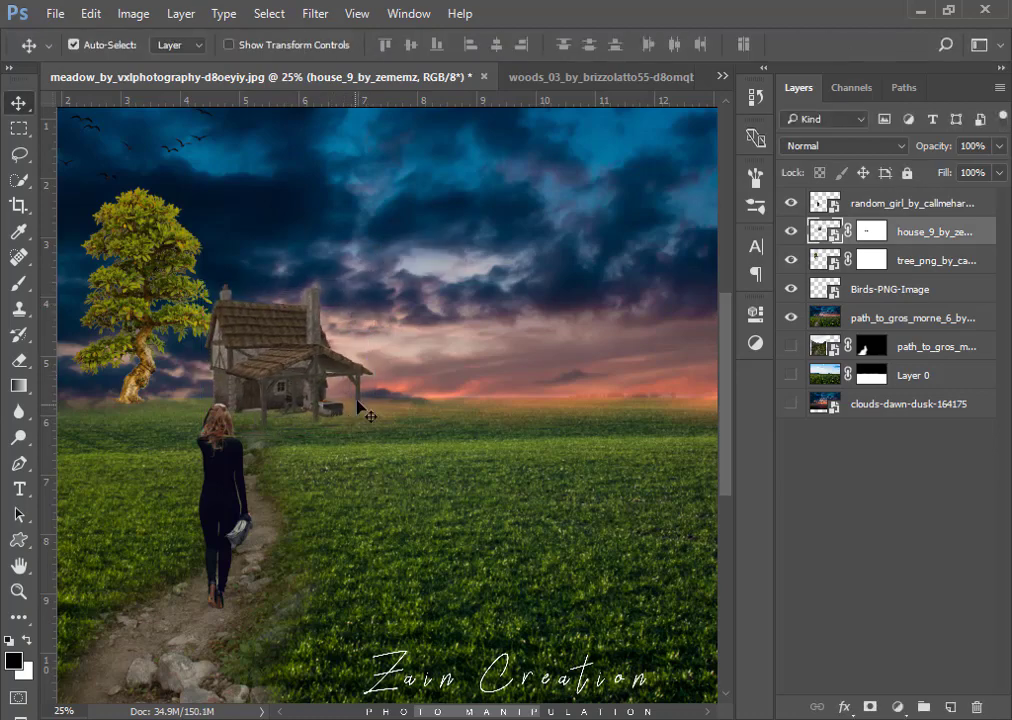
scroll(340, 430, "down", 2)
scroll(340, 430, "down", 2)
Enlarge the house slightly once more and commit the transform.
key("ctrl+t")
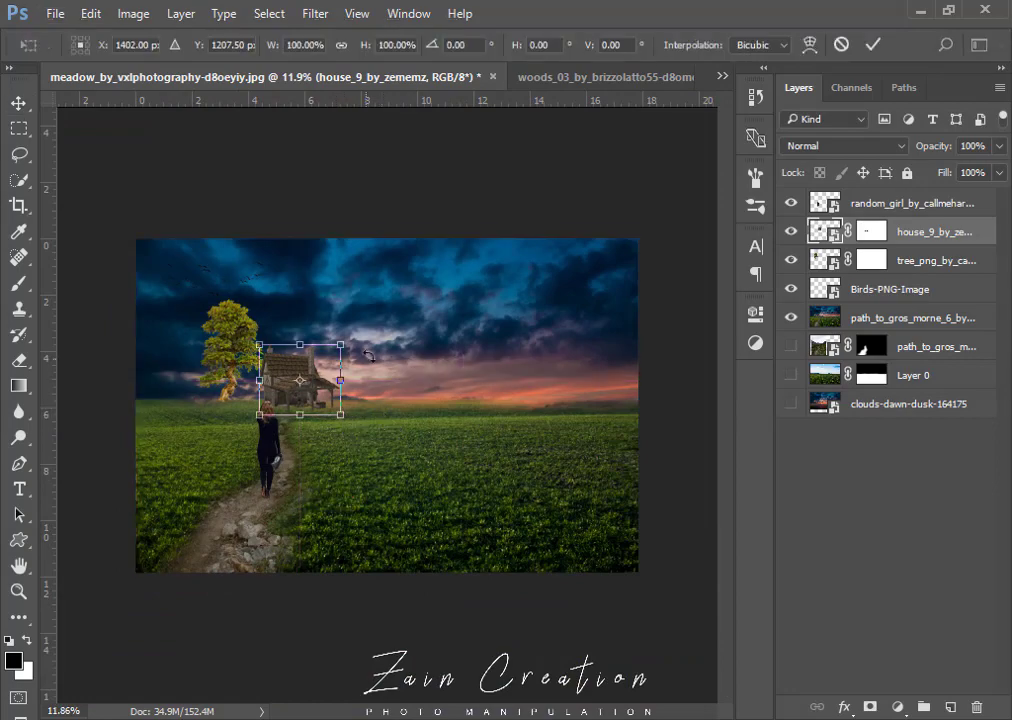
left_click_drag(347, 340, 346, 339)
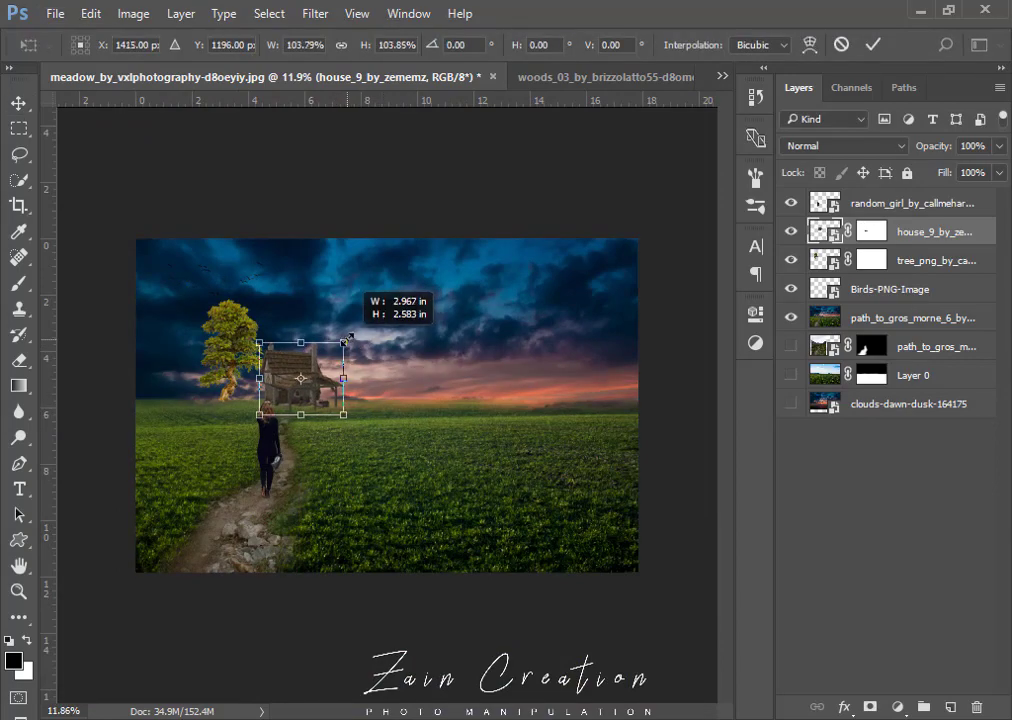
key("Return")
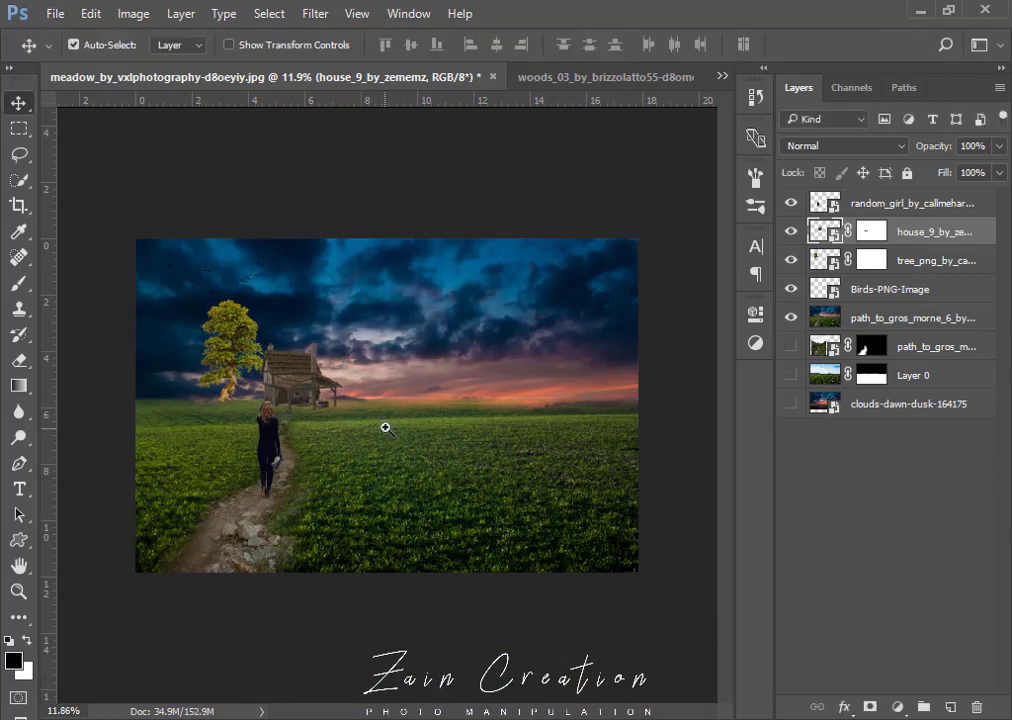
left_click(296, 435, "ctrl")
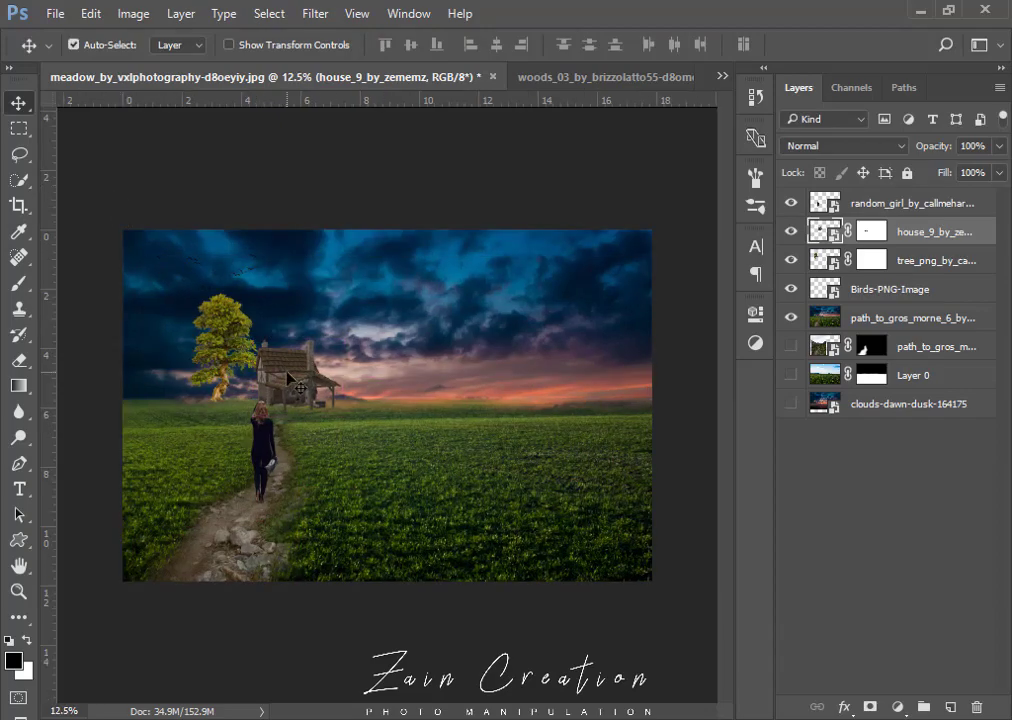
scroll(290, 382, "up", 5)
scroll(275, 400, "down", 1)
scroll(275, 402, "down", 1)
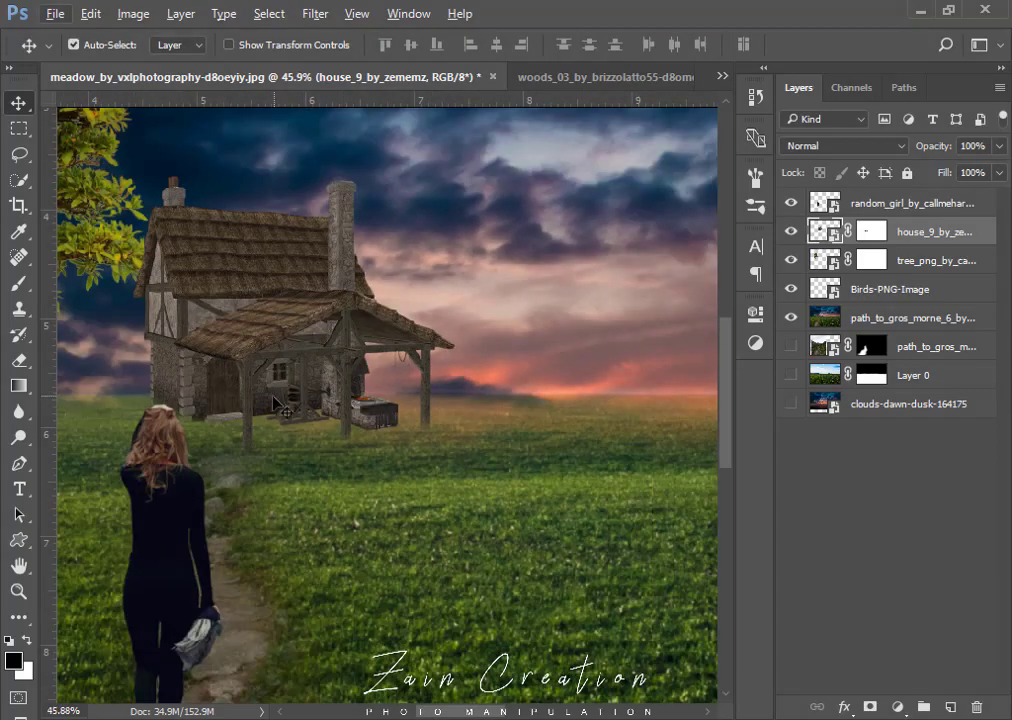
scroll(250, 402, "down", 3)
scroll(262, 402, "down", 2)
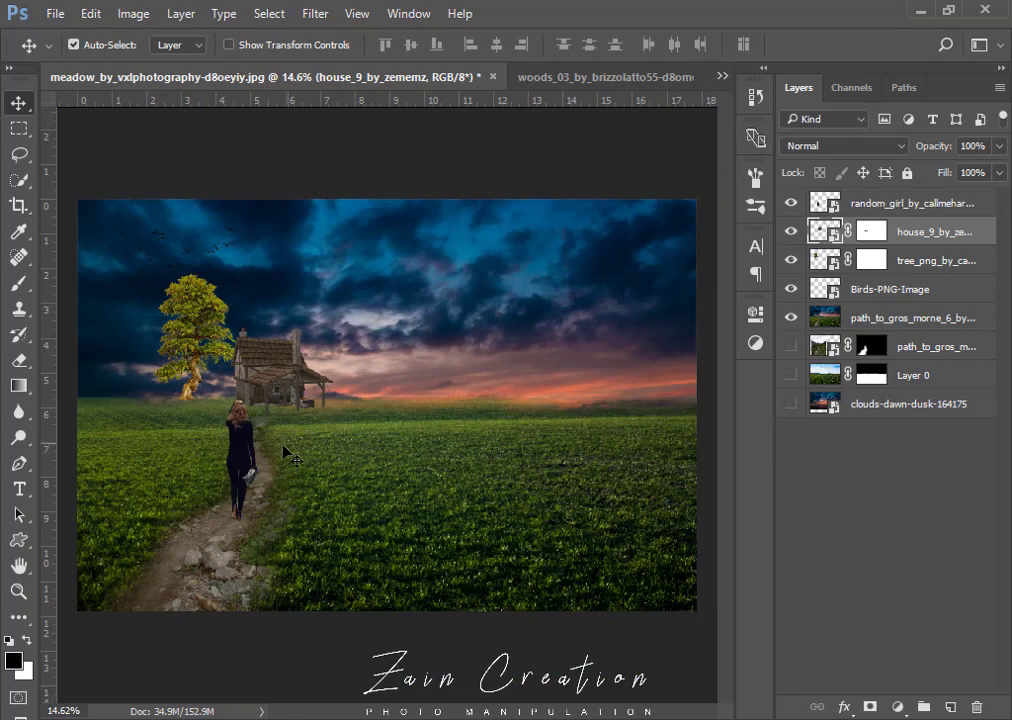
scroll(283, 448, "down", 1)
Select the Birds-PNG-Image layer and scale the flock up slightly in the upper-left sky.
left_click(218, 357)
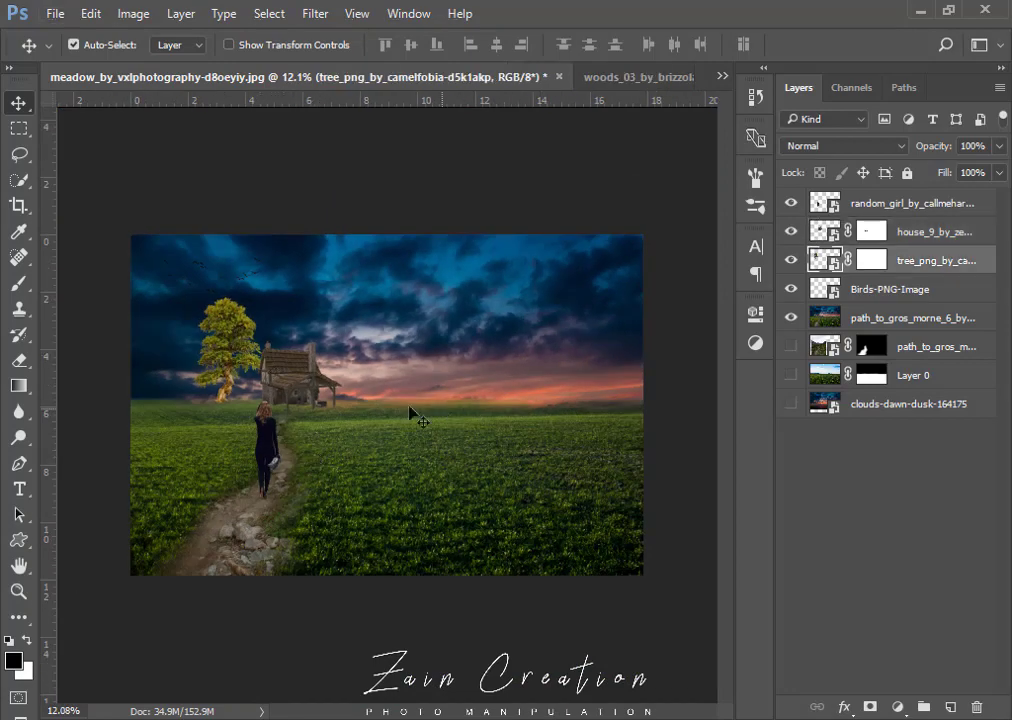
left_click(257, 270)
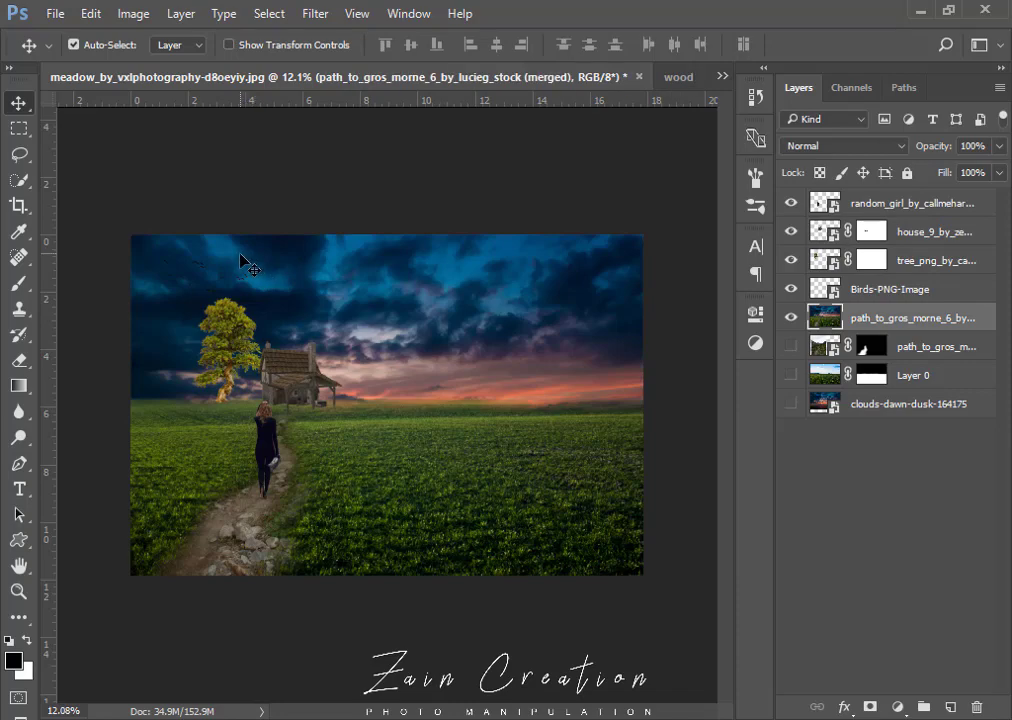
left_click(897, 296)
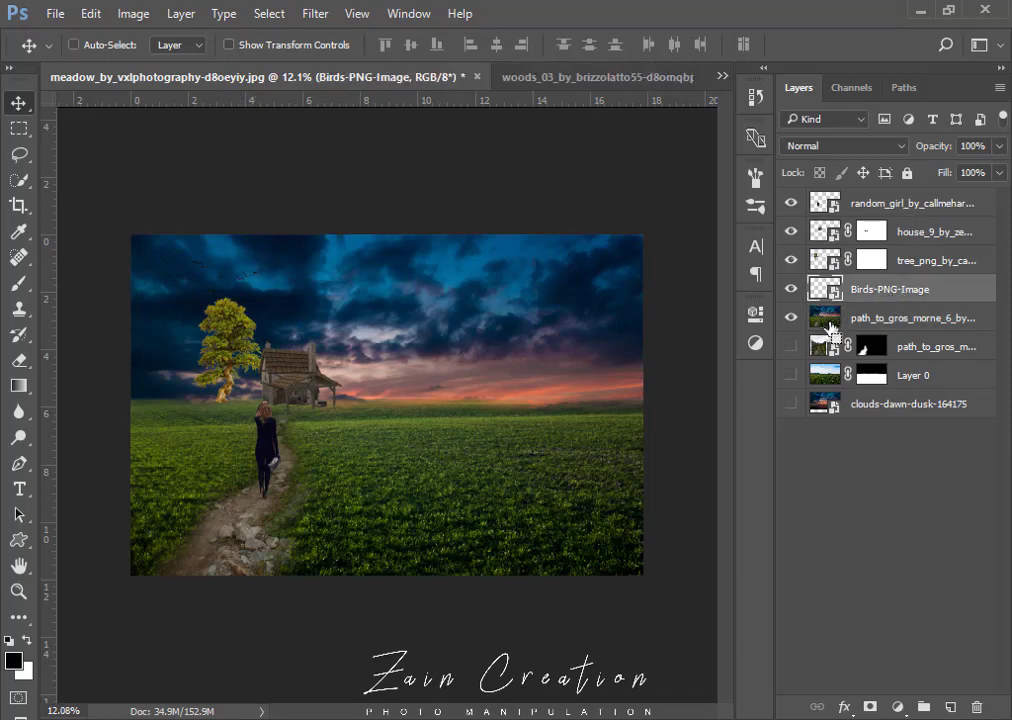
key("ctrl+t")
left_click_drag(268, 235, 272, 233)
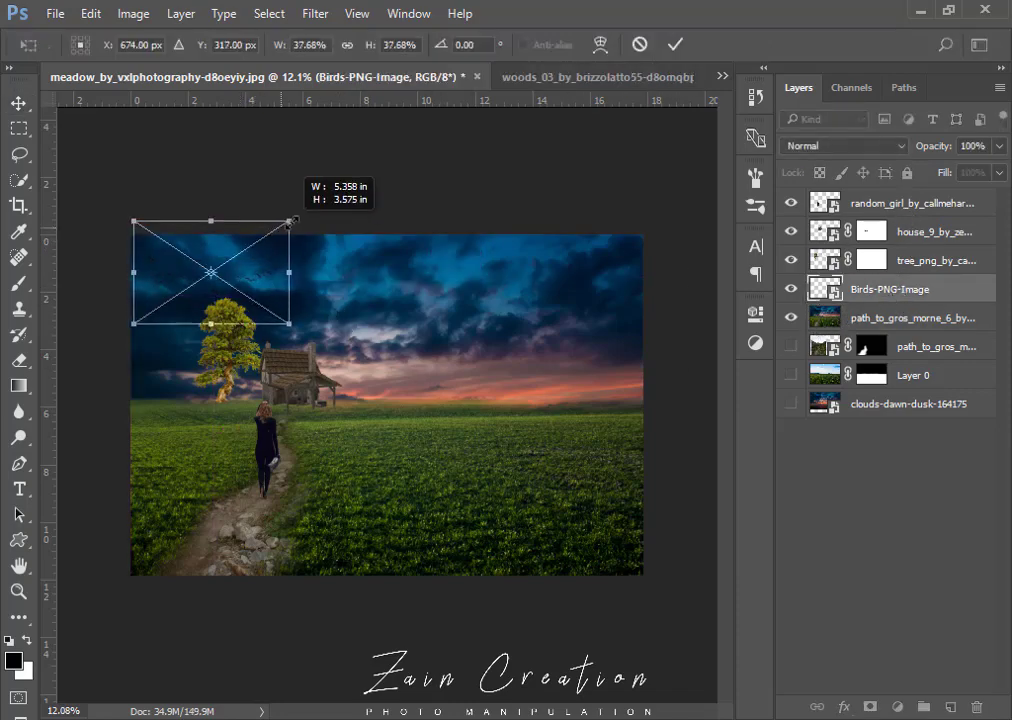
key("Return")
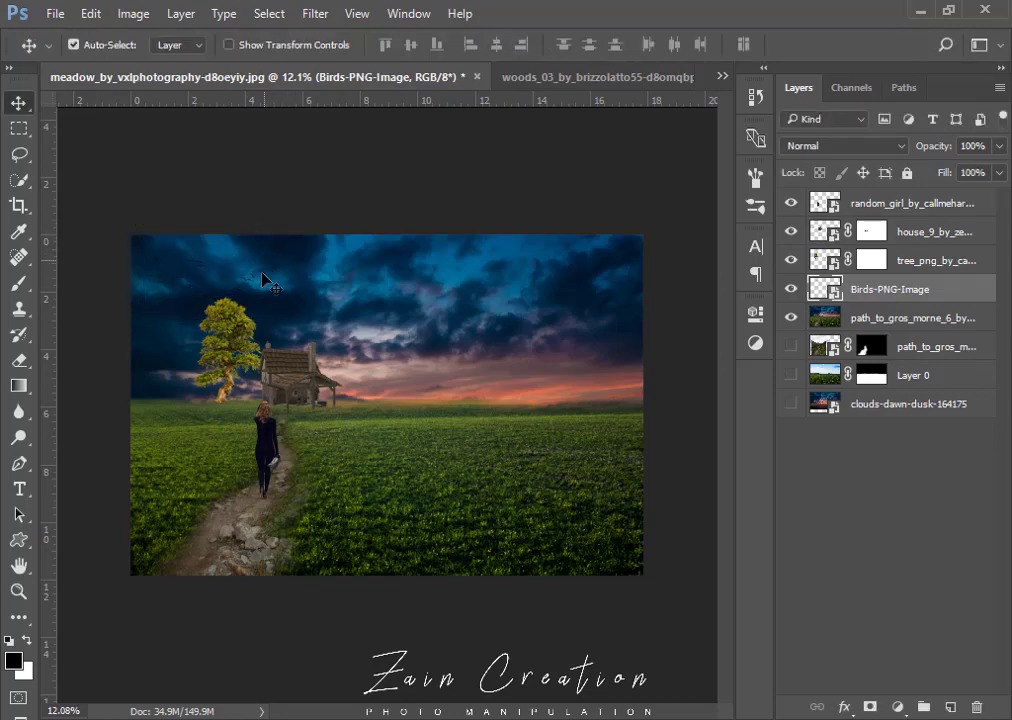
scroll(368, 427, "up", 1)
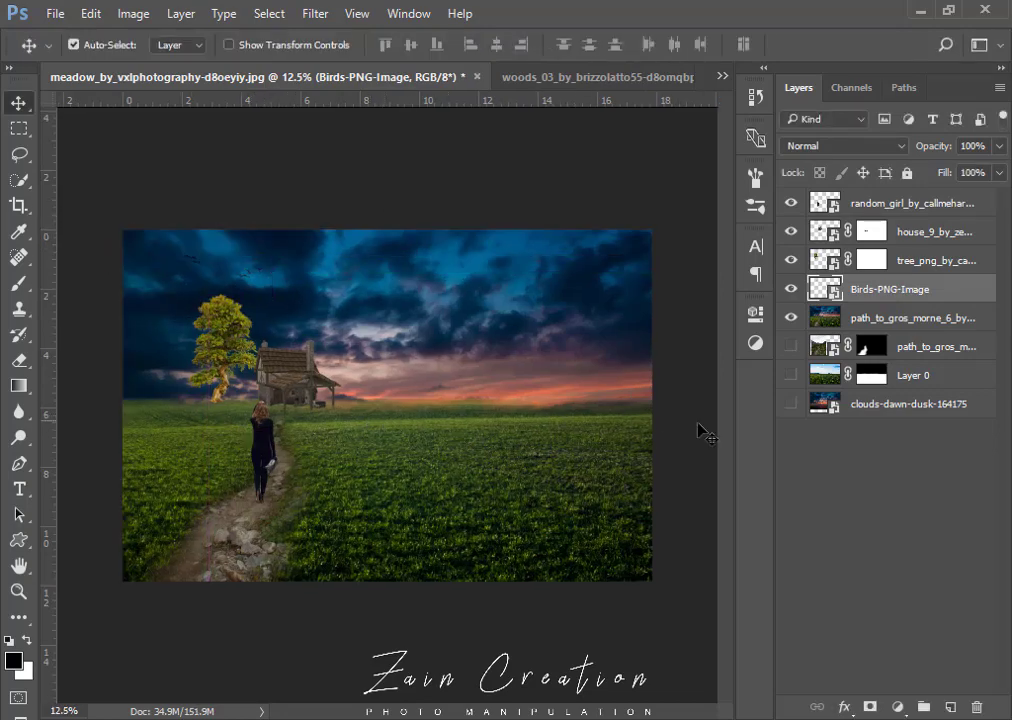
scroll(390, 437, "up", 1)
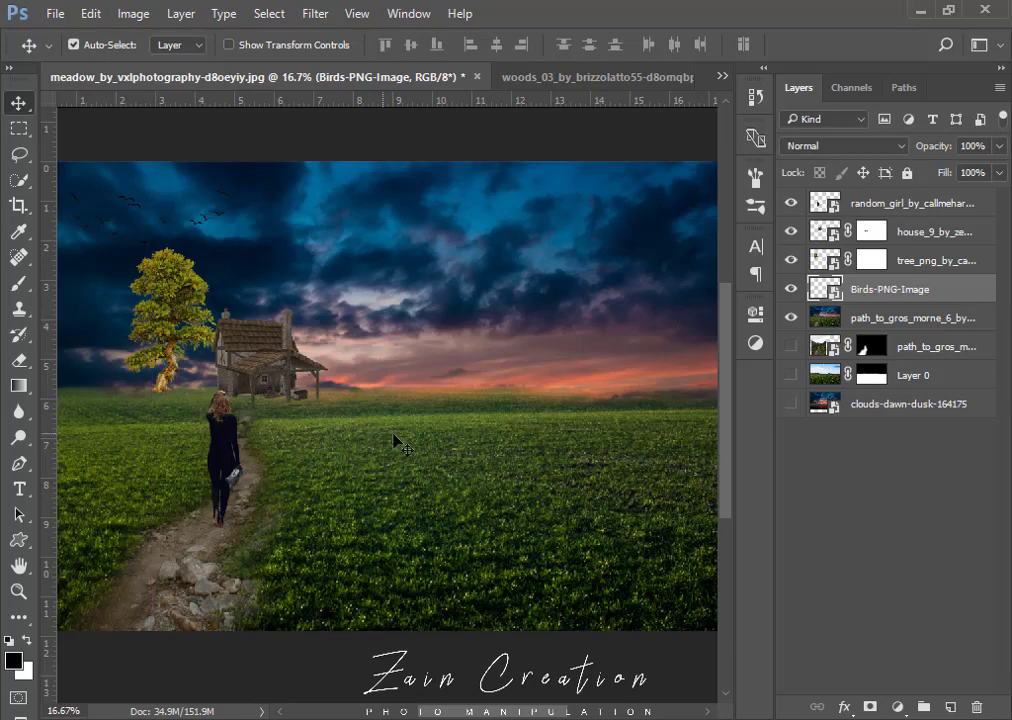
scroll(393, 442, "down", 1)
scroll(415, 447, "down", 1)
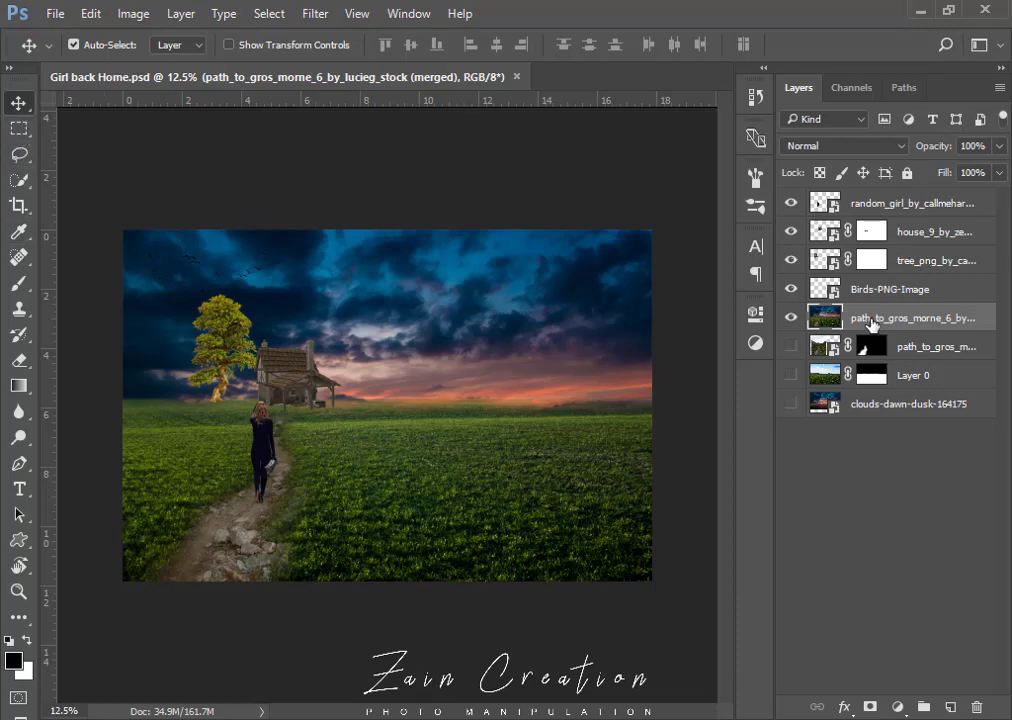
Toggle the tree's visibility to compare, then select the house layer.
left_click(933, 262)
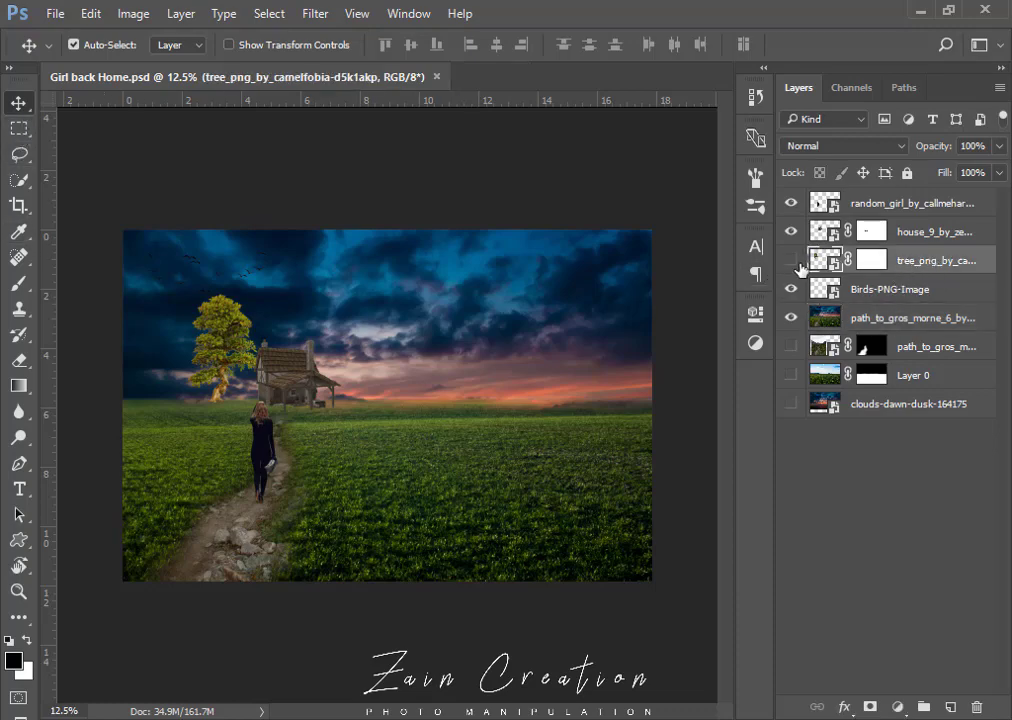
left_click(793, 262)
left_click(941, 287)
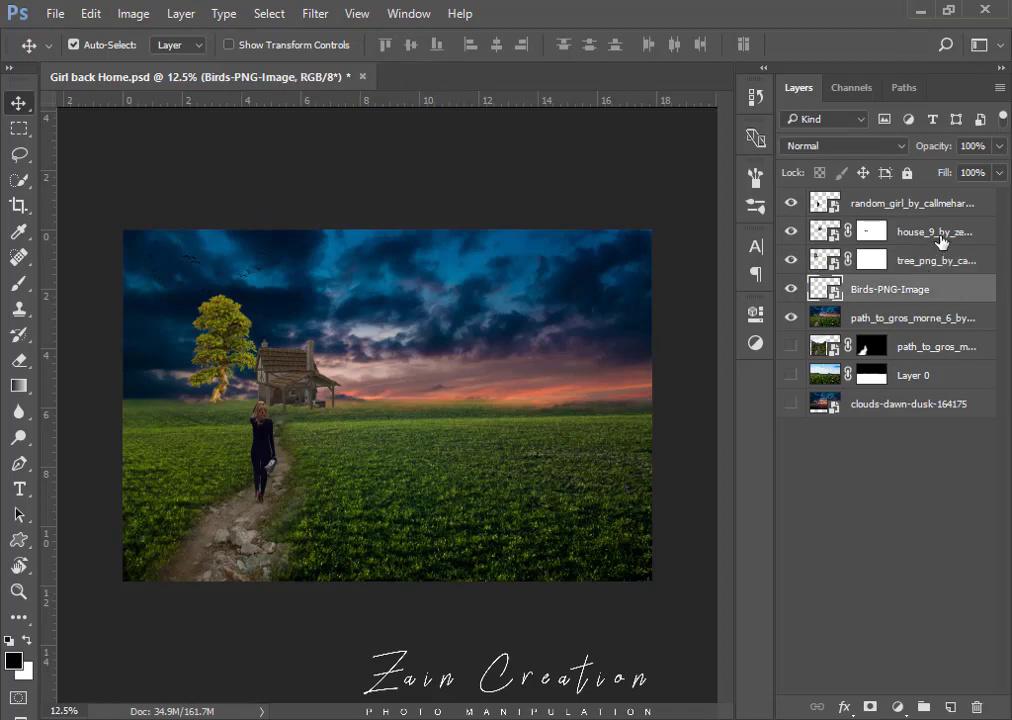
left_click(848, 232)
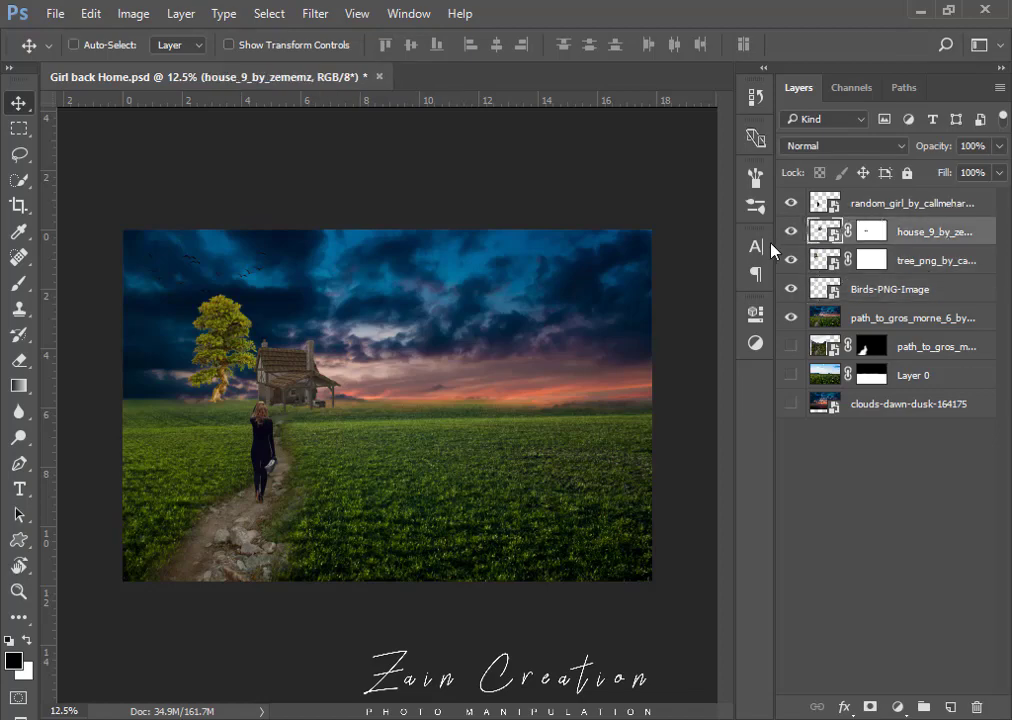
Enlarge the house about 151% and move it slightly right and up.
key("ctrl+t")
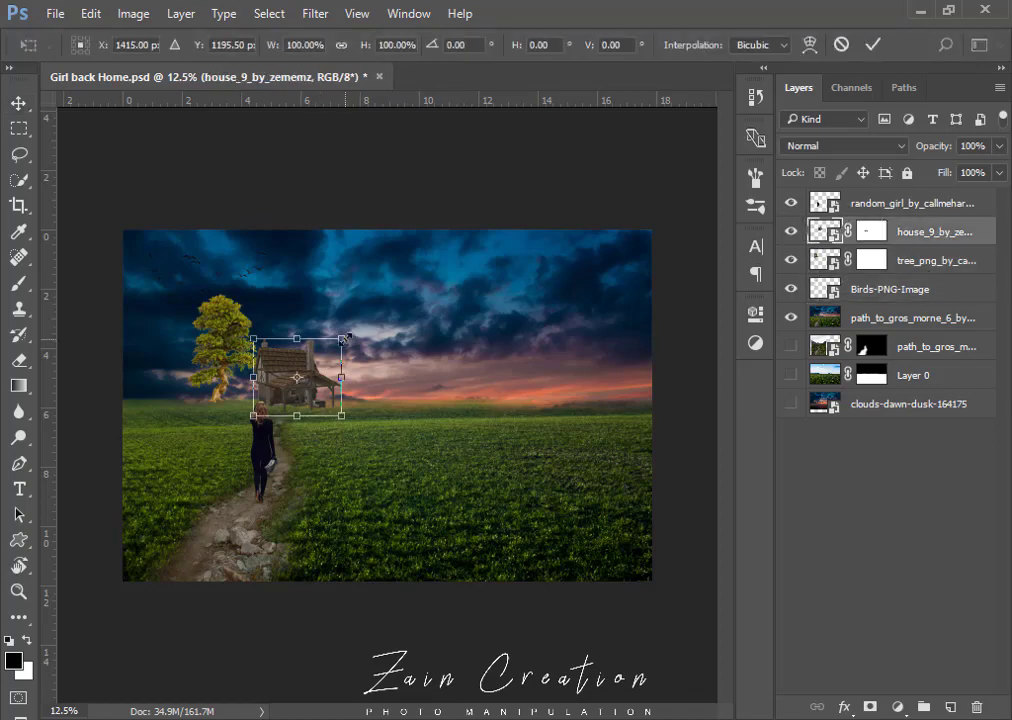
left_click_drag(345, 339, 361, 322)
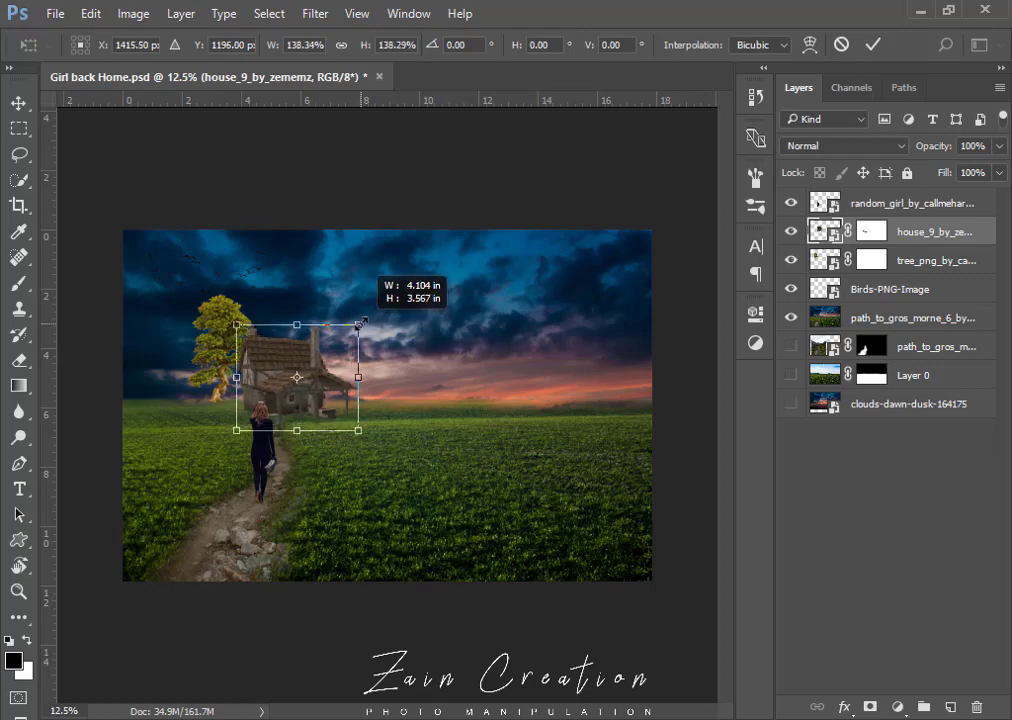
left_click_drag(326, 382, 340, 378)
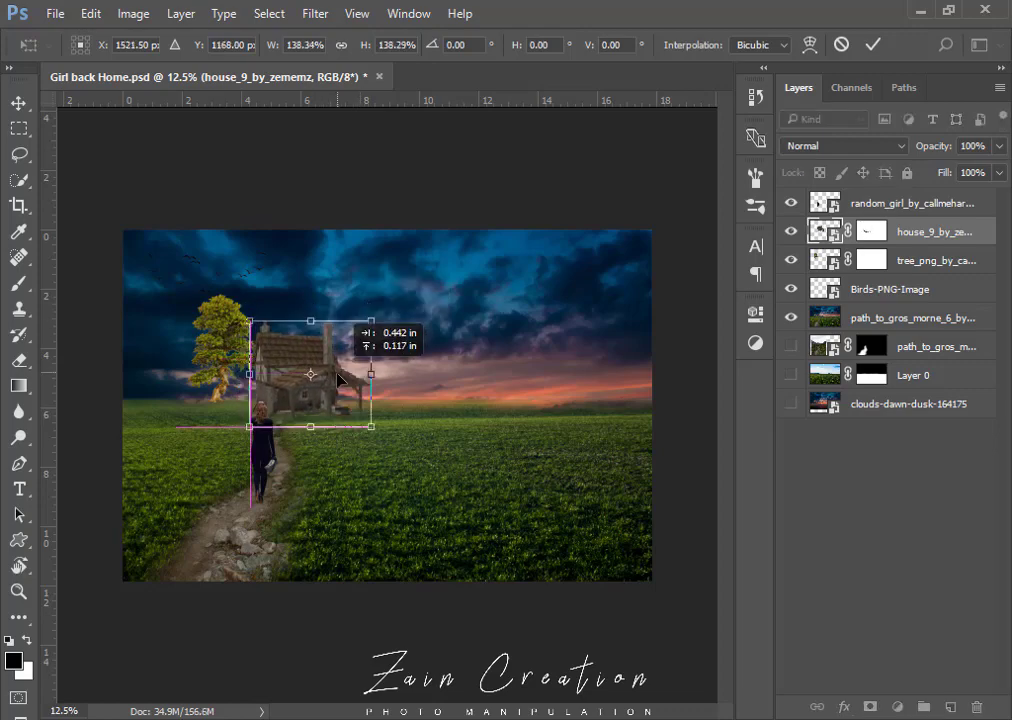
left_click_drag(371, 321, 383, 311)
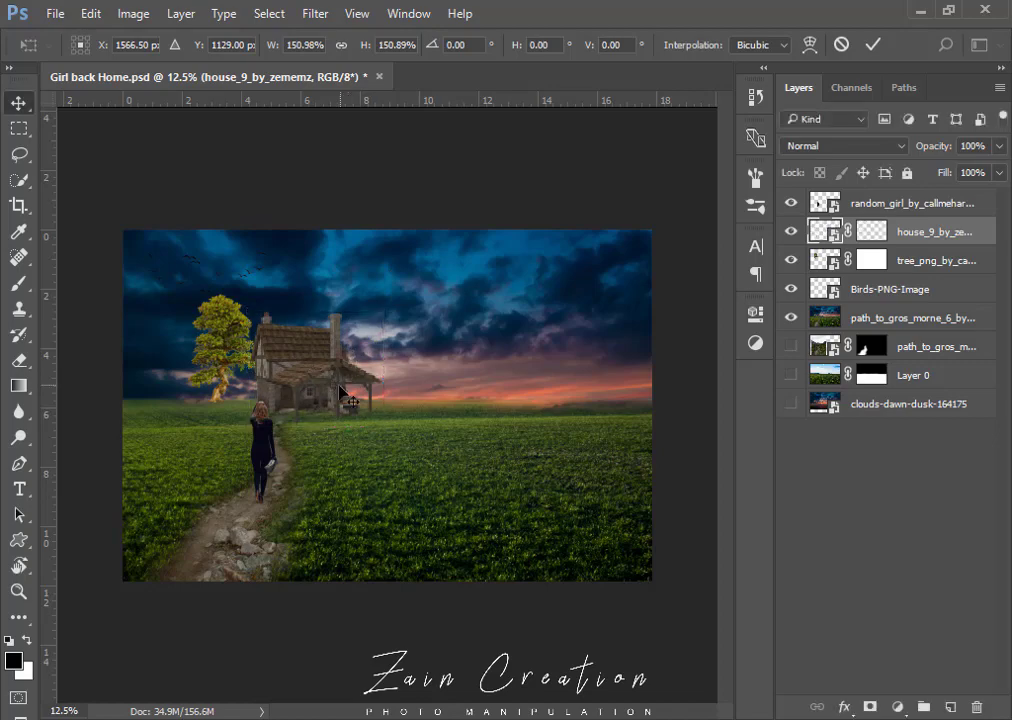
key("Return")
key("ctrl+t")
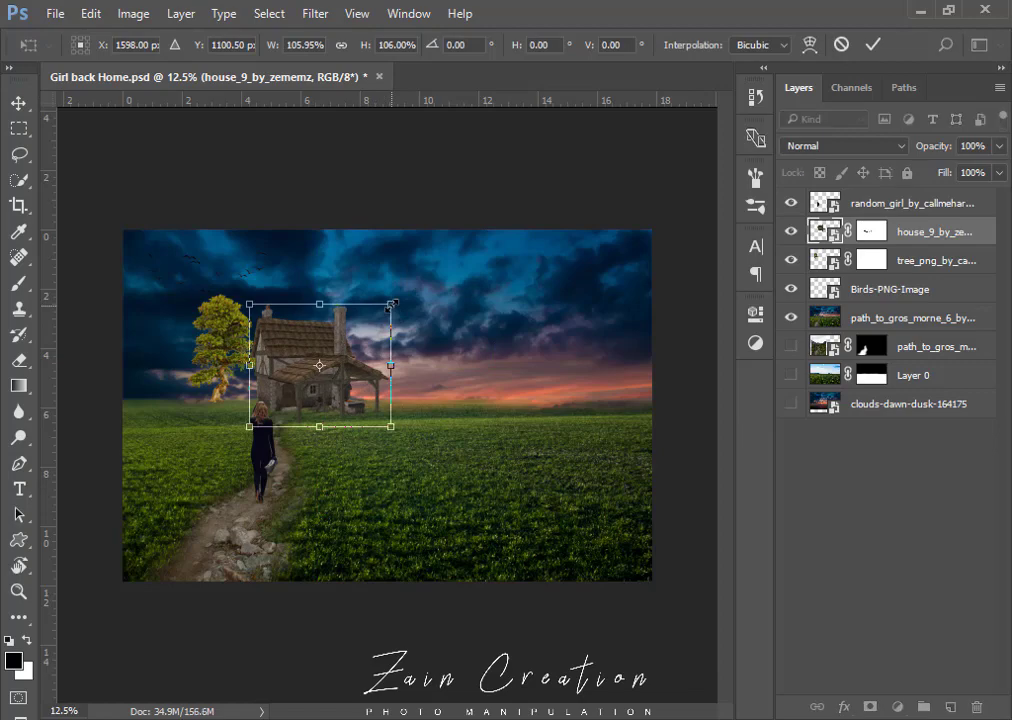
key("Return")
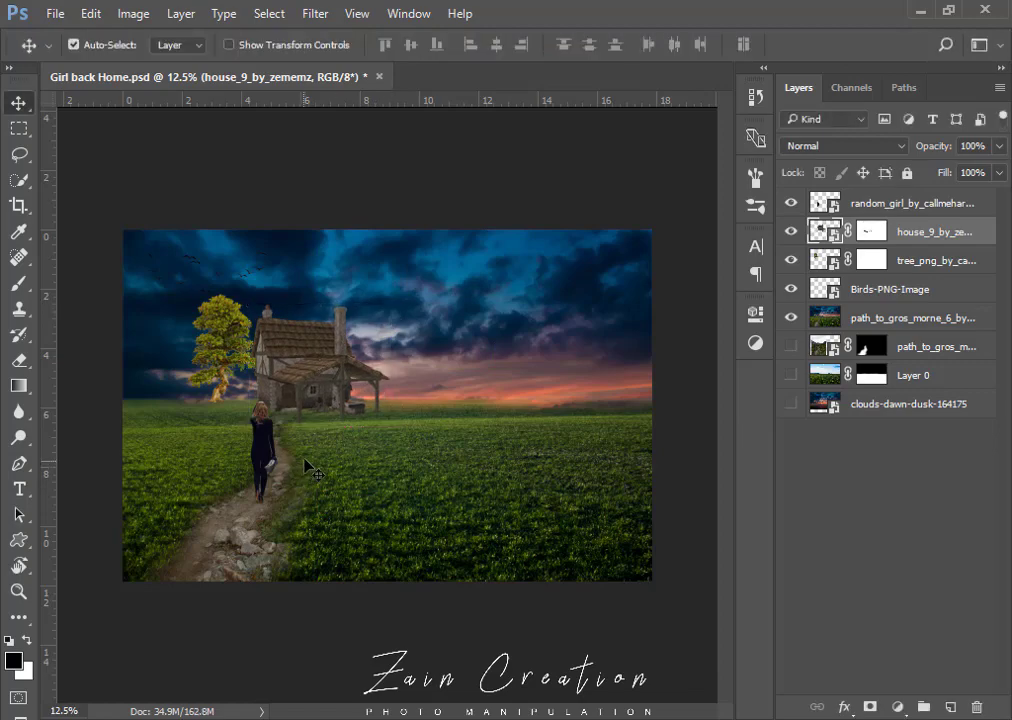
Move the woman onto the dirt path and scale her up to about 230%.
left_click(258, 464)
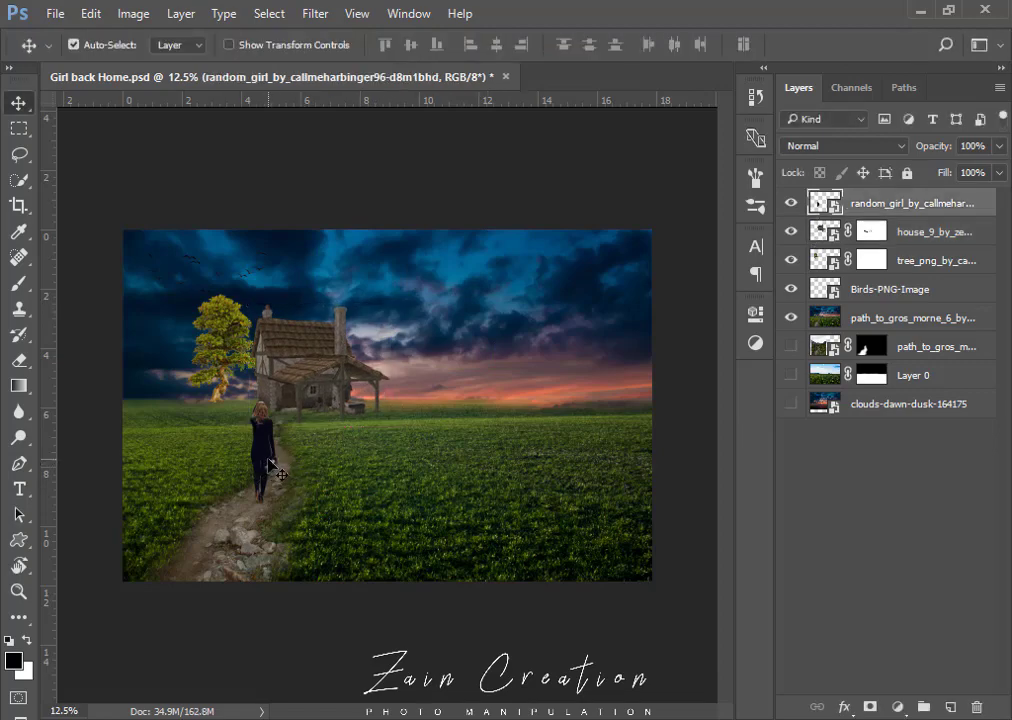
left_click_drag(268, 462, 247, 472)
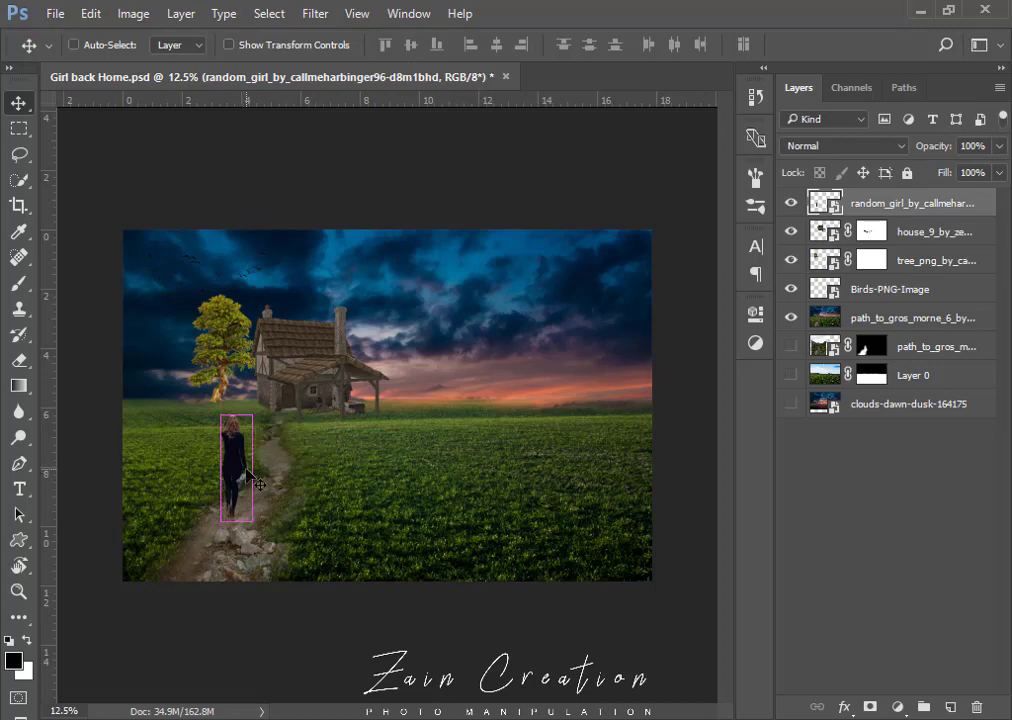
key("ctrl+t")
left_click_drag(350, 358, 443, 266)
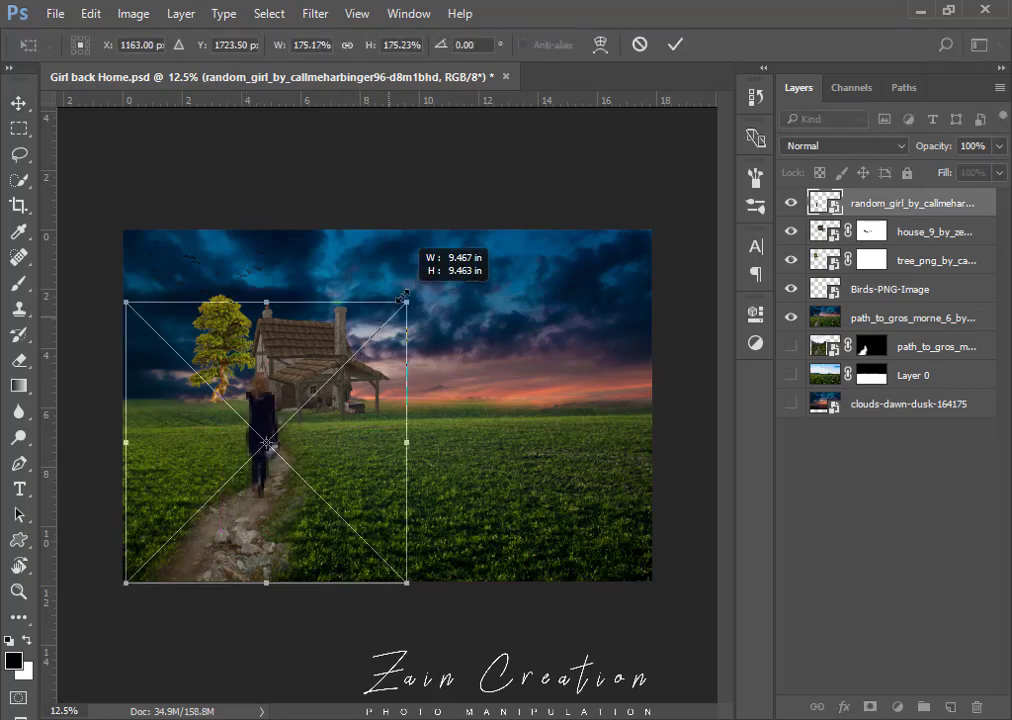
left_click_drag(258, 468, 223, 492)
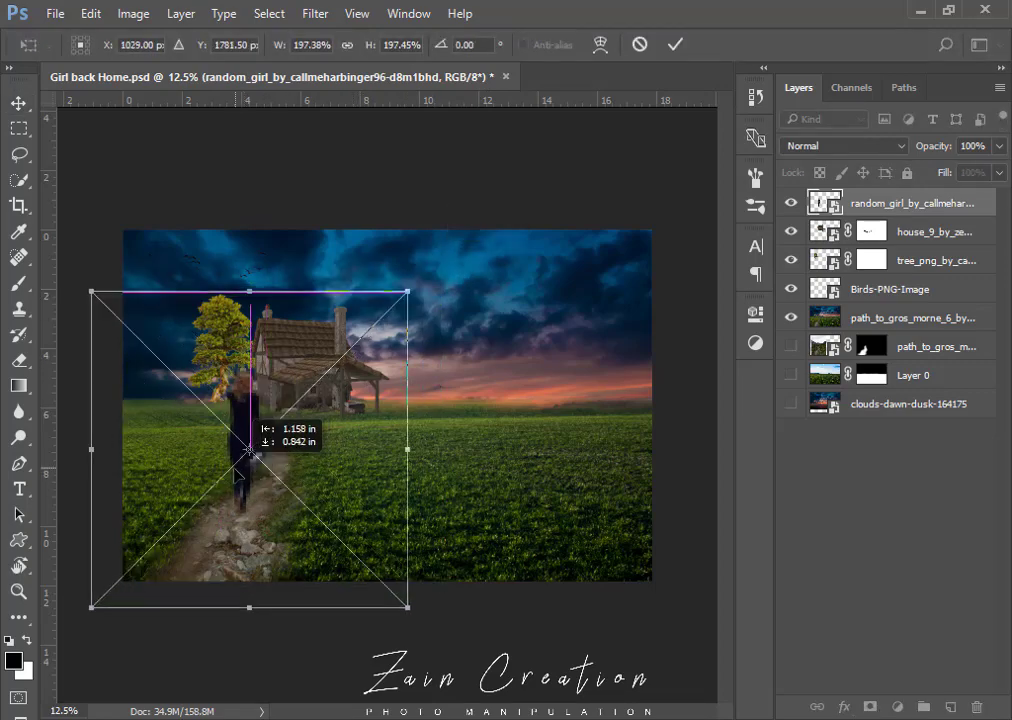
left_click_drag(408, 291, 429, 267)
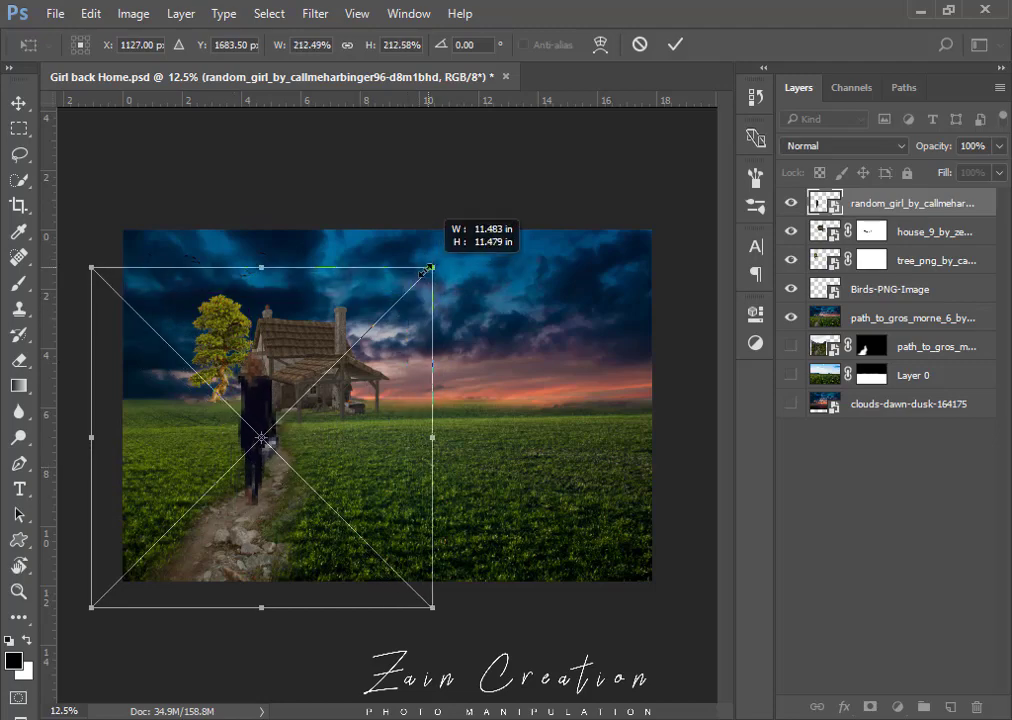
left_click_drag(278, 466, 268, 472)
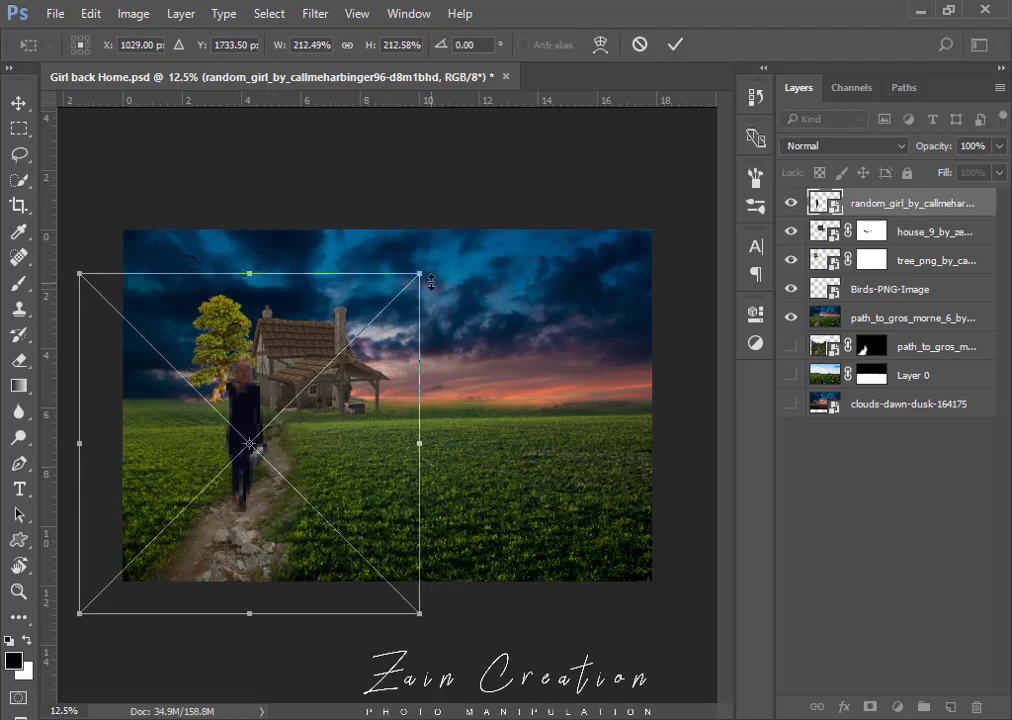
left_click_drag(423, 273, 430, 265)
key("Return")
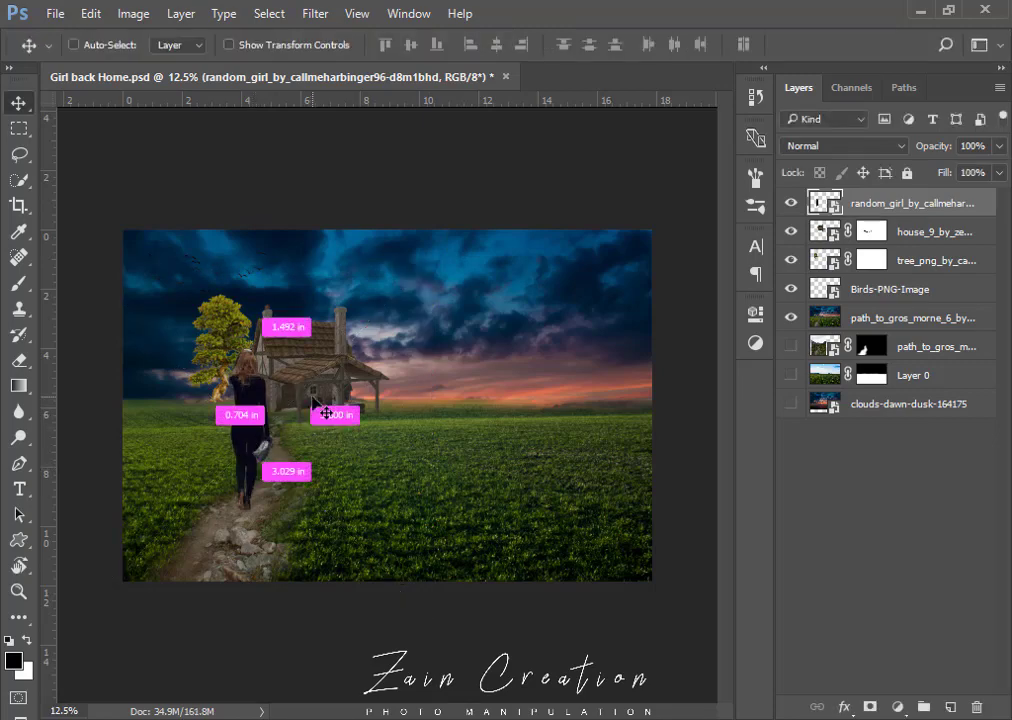
Nudge the woman slightly lower and reposition her on the dirt trail.
key("ctrl+t")
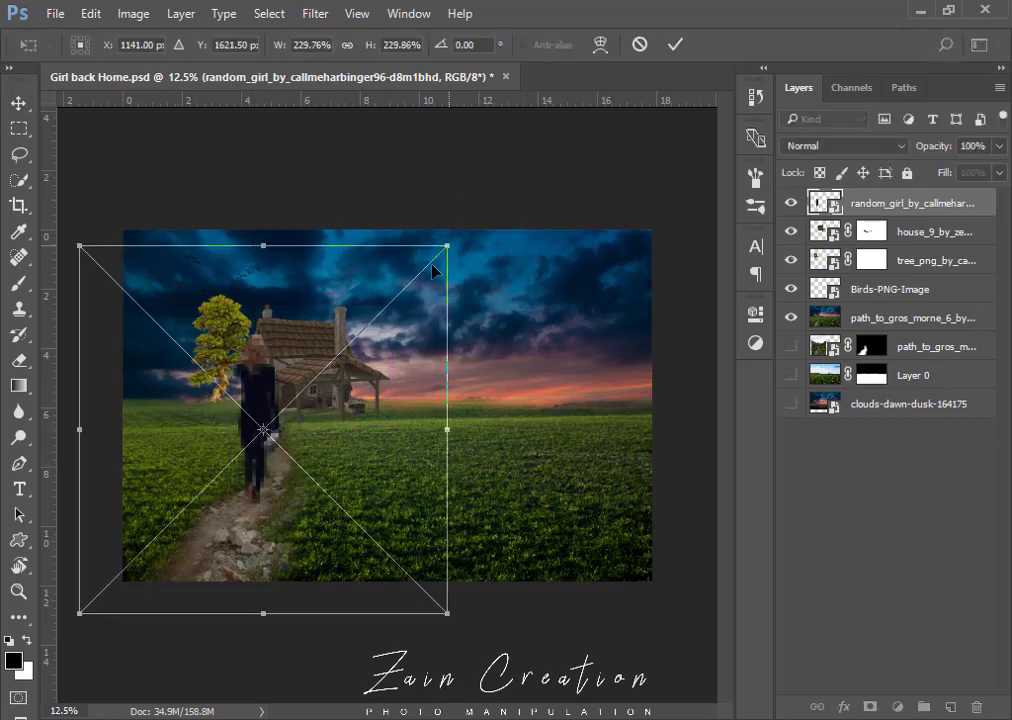
key("Return")
left_click(253, 490)
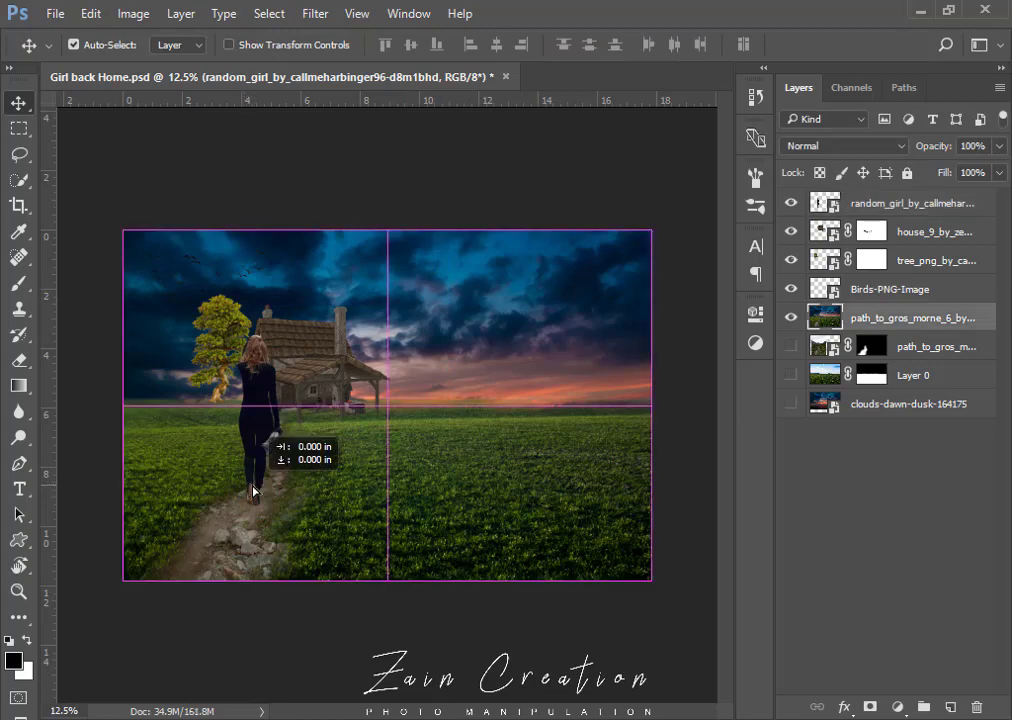
left_click(268, 430)
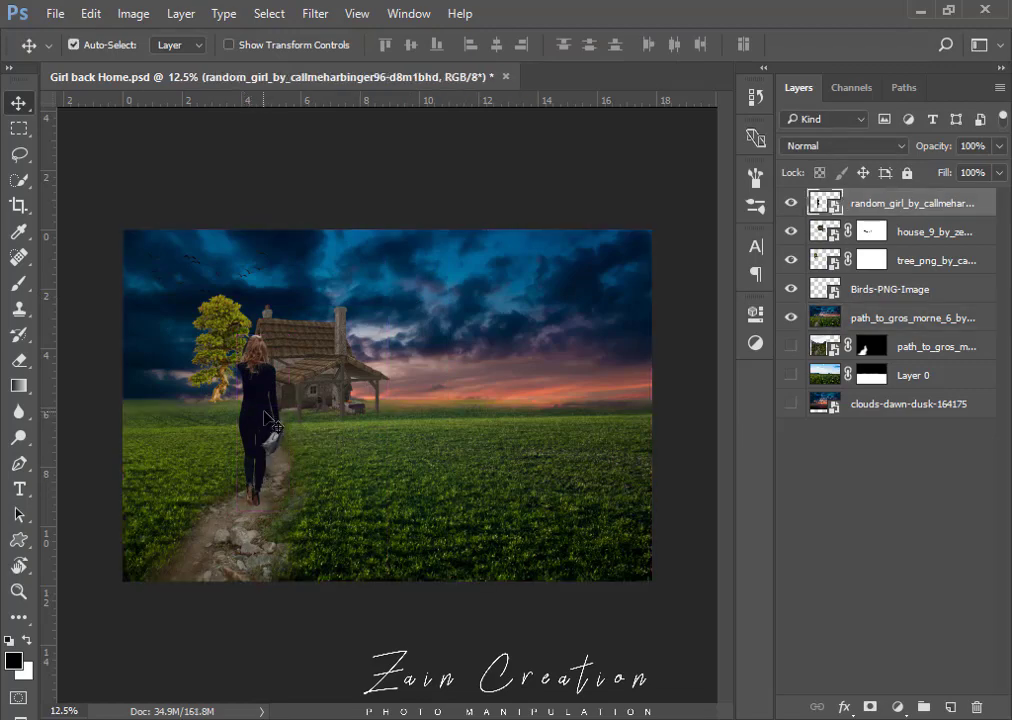
left_click_drag(268, 428, 268, 437)
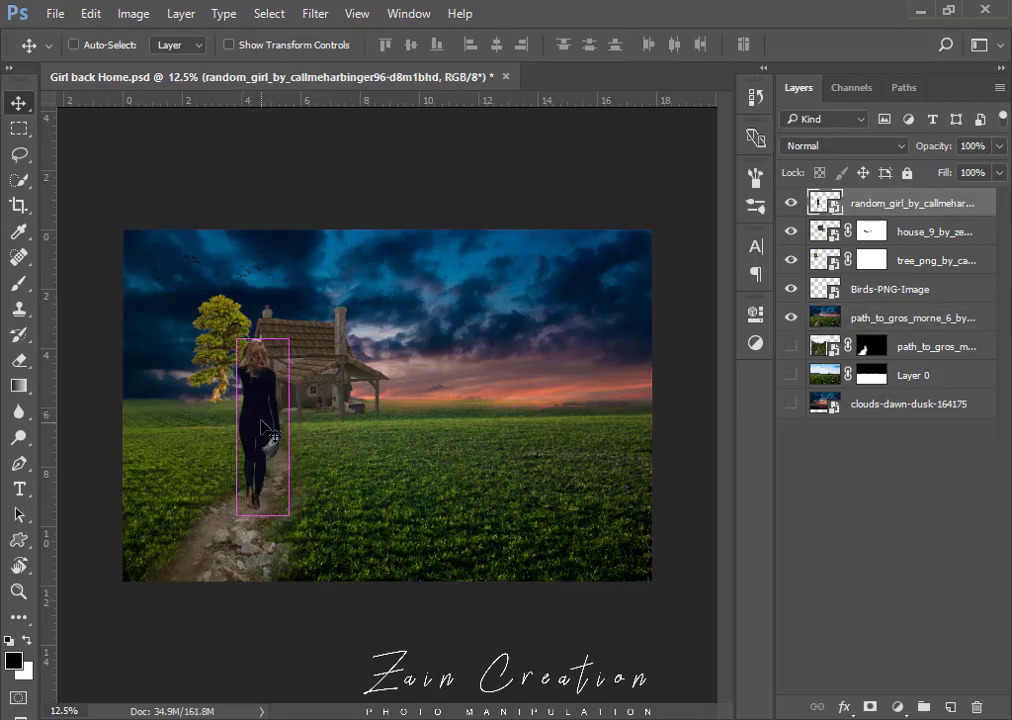
key("ctrl+t")
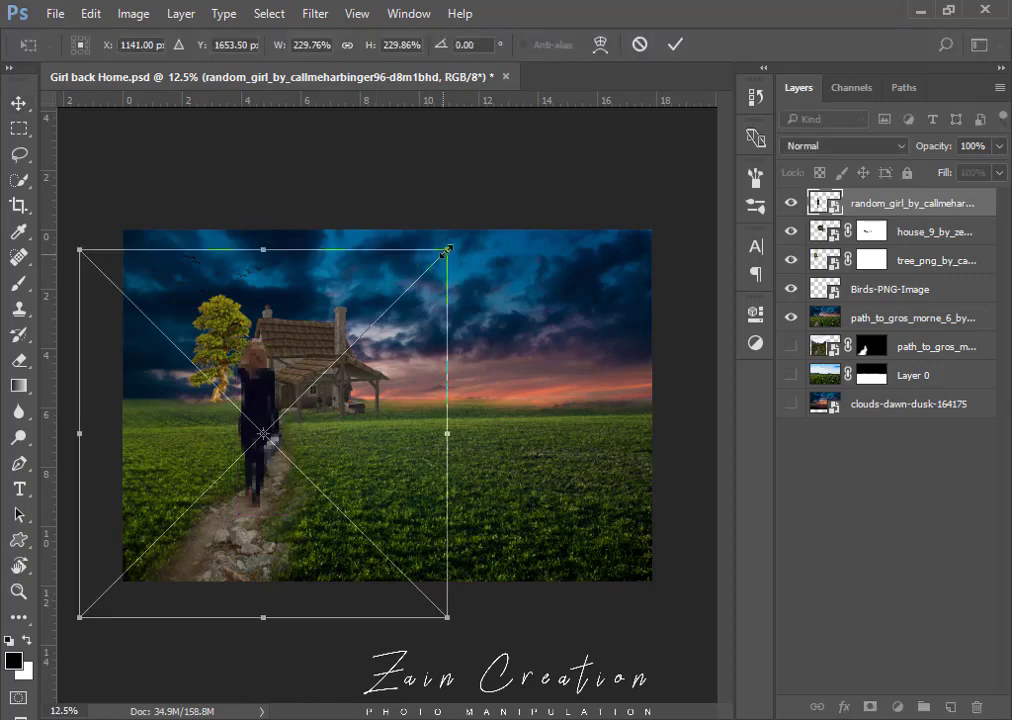
key("Return")
left_click_drag(266, 449, 254, 461)
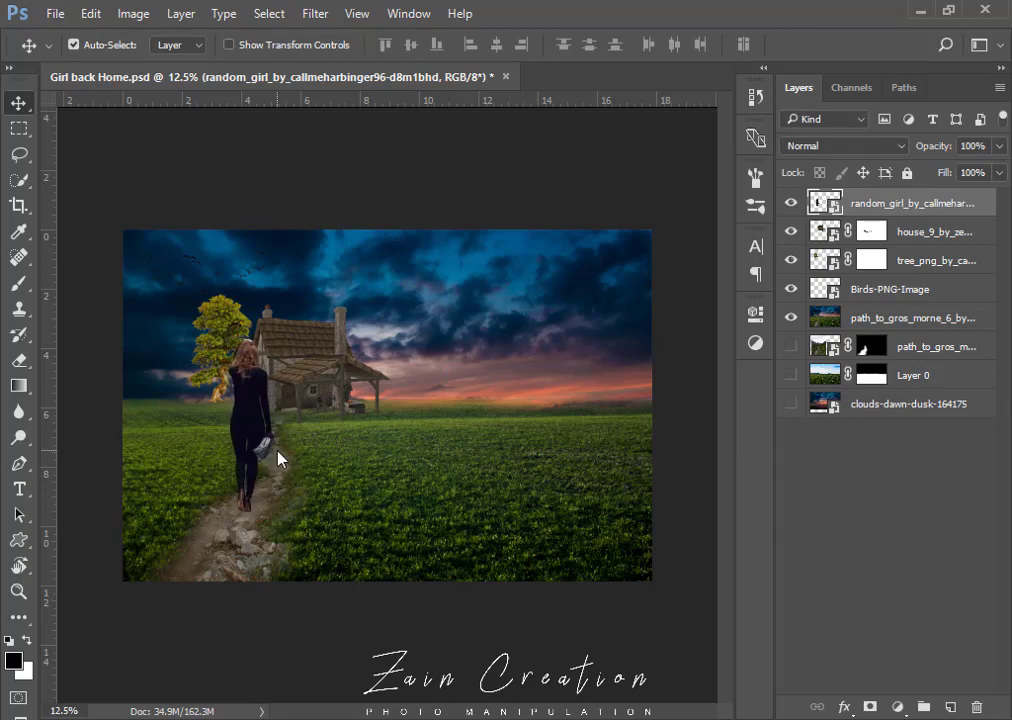
Nudge the house slightly left beside the tree and zoom in on it.
left_click(316, 370)
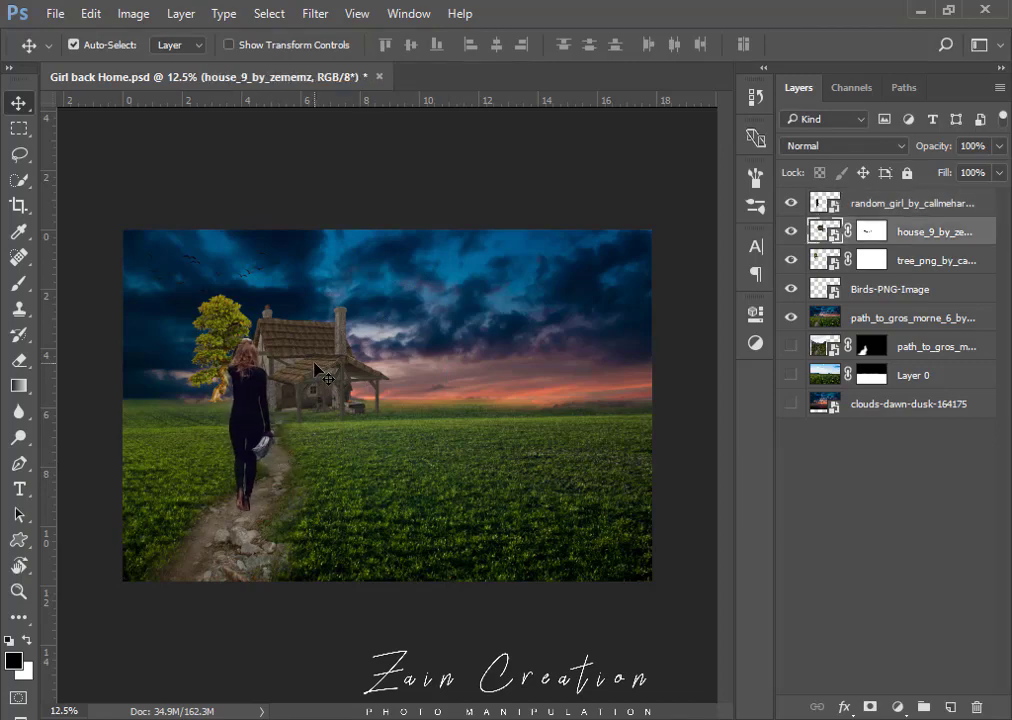
left_click_drag(316, 370, 312, 369)
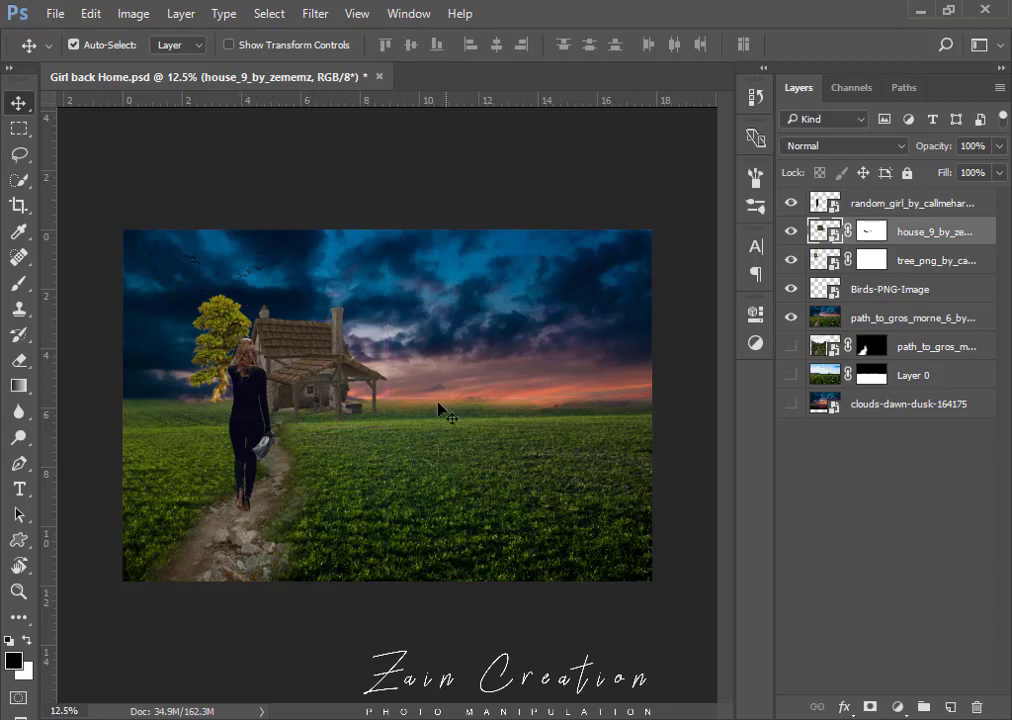
left_click(346, 420, "ctrl")
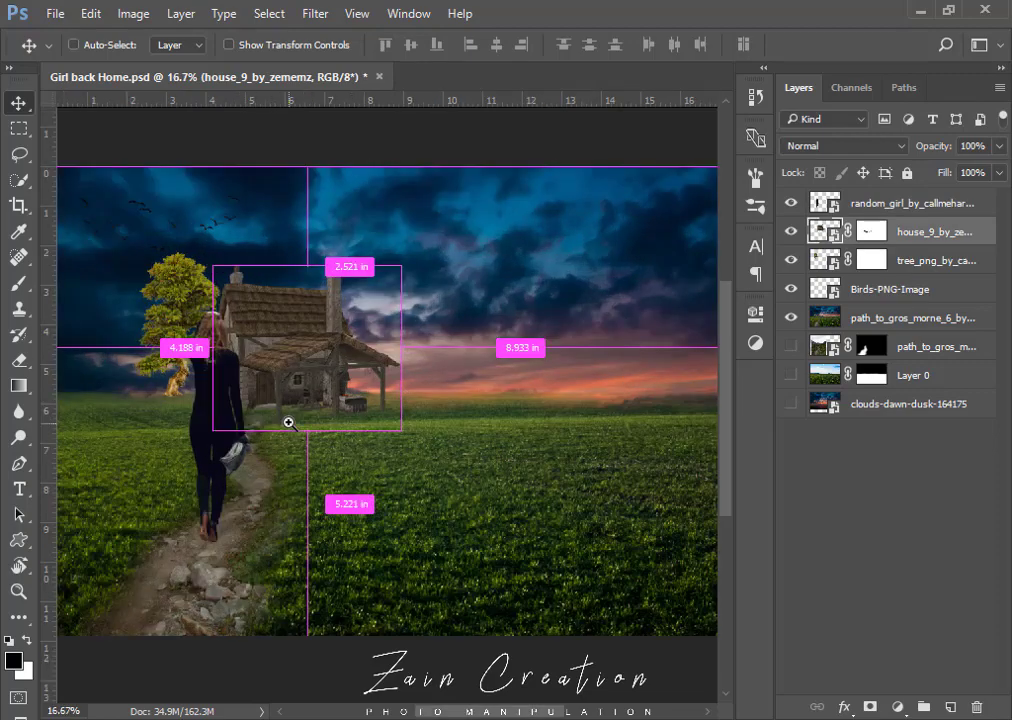
left_click(289, 424, "ctrl")
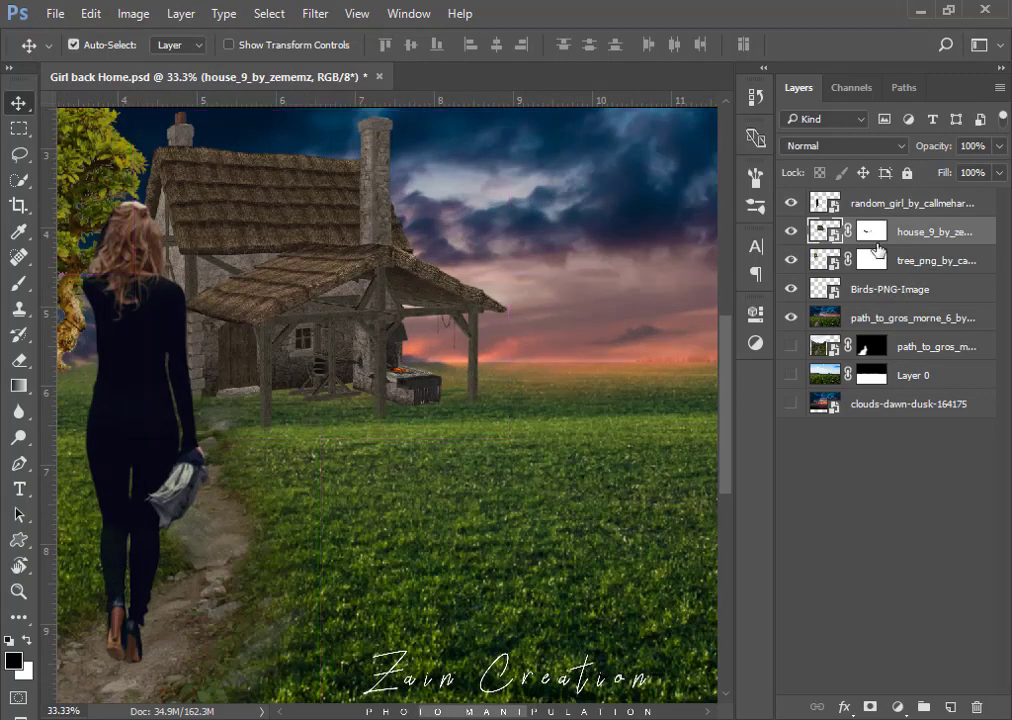
Brush the house's layer mask with a larger brush so its base blends into the grass.
left_click(874, 240)
key("b")
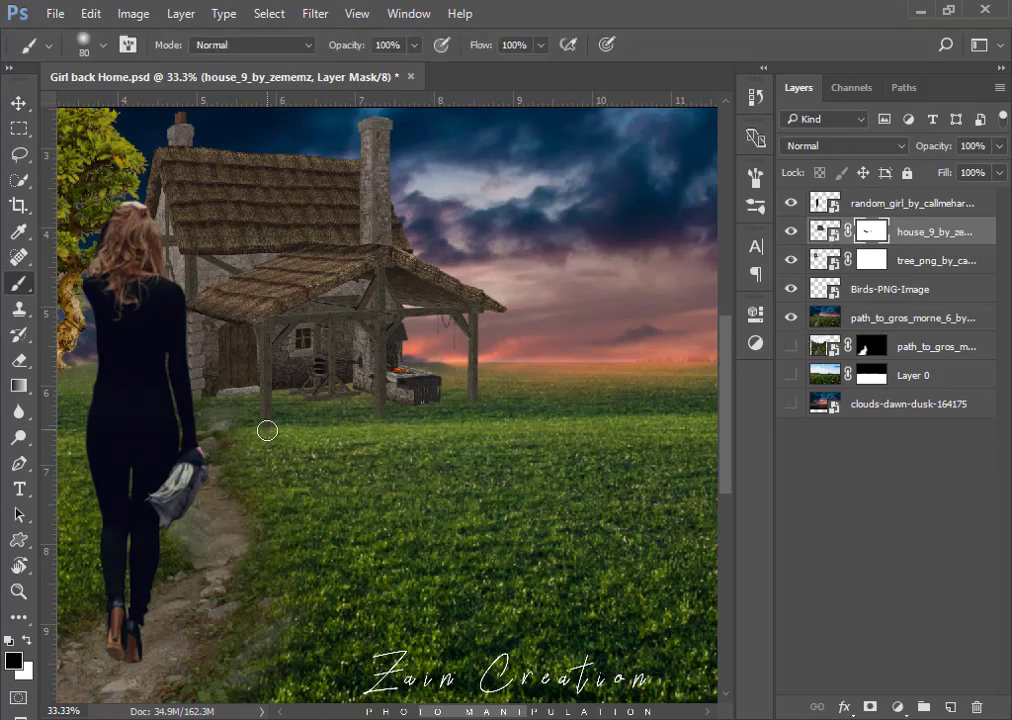
key("bracketright")
scroll(379, 454, "down", 1, "alt")
scroll(264, 447, "down", 1, "alt")
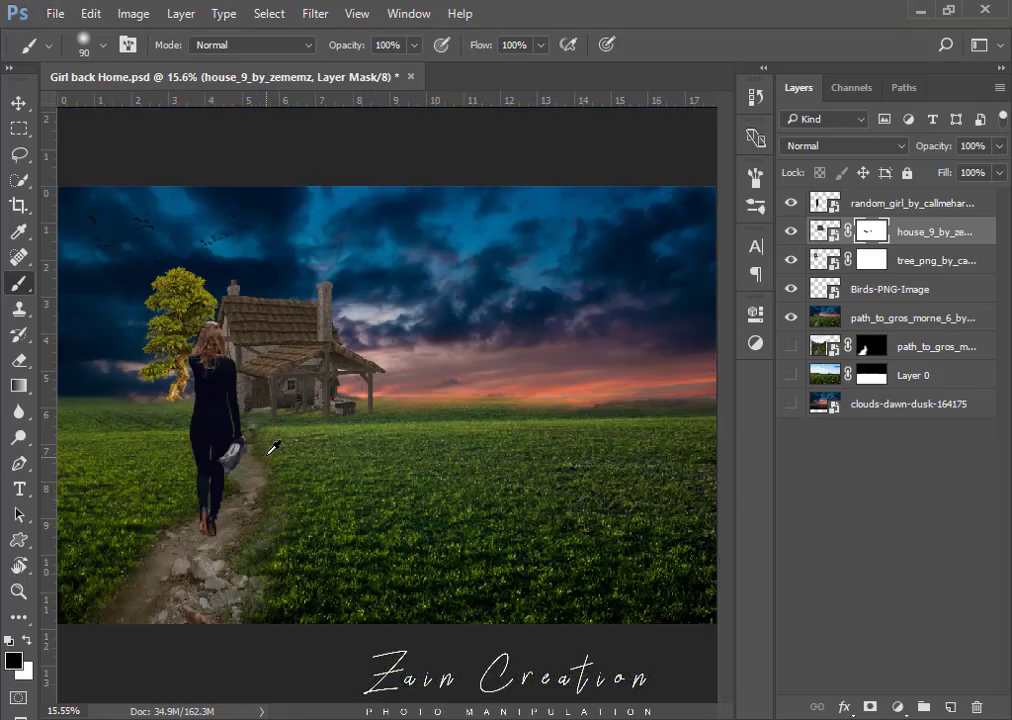
scroll(271, 447, "down", 1, "alt")
scroll(310, 429, "down", 1, "alt")
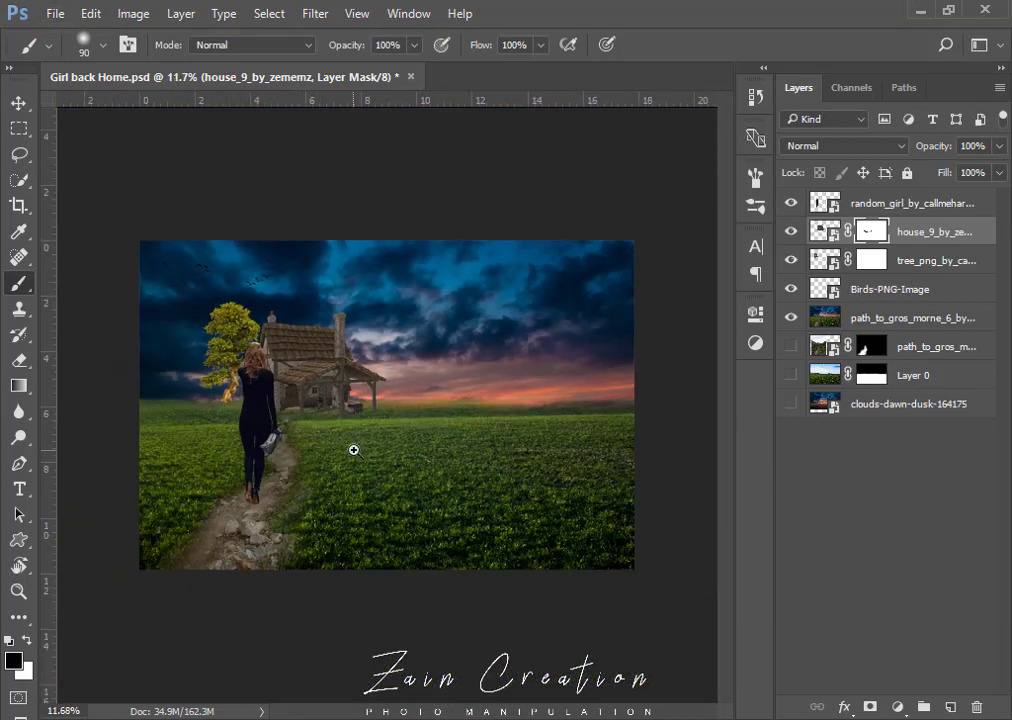
scroll(318, 391, "up", 1, "alt")
left_click(18, 103)
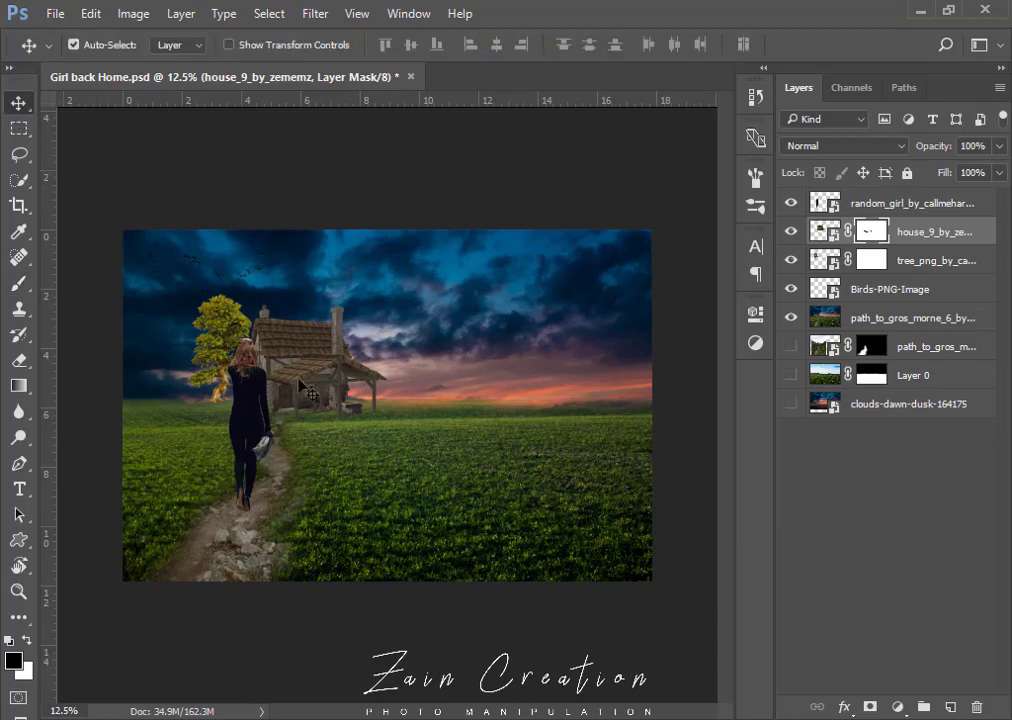
scroll(409, 440, "up", 1)
scroll(395, 535, "down", 1)
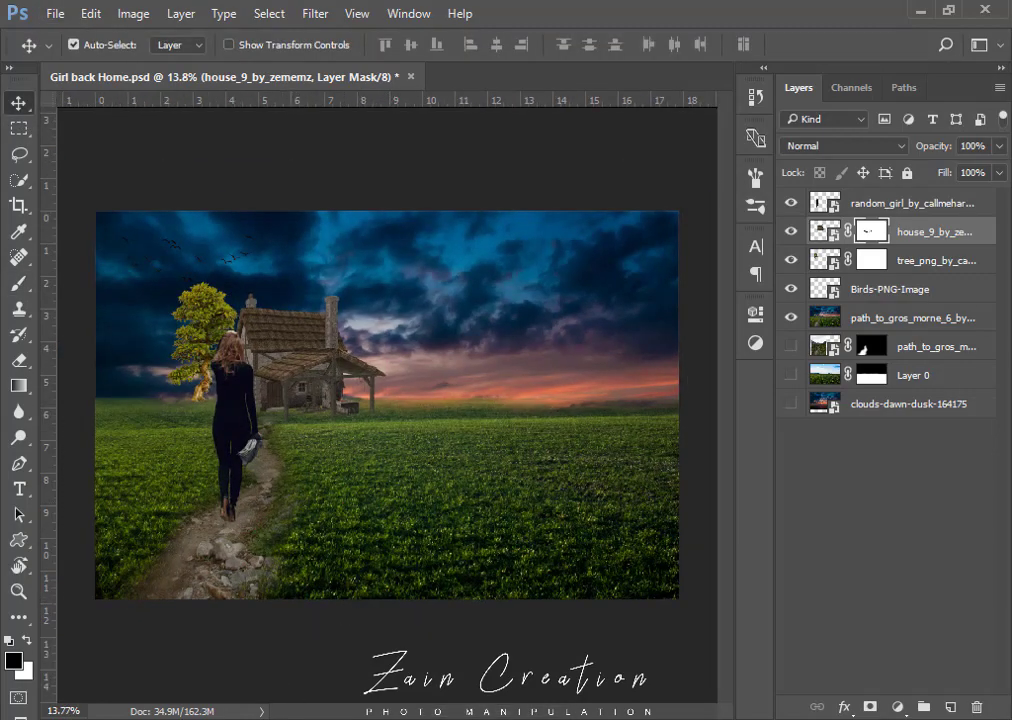
Move the tree and house left together and enlarge them slightly.
left_click(930, 260, "shift")
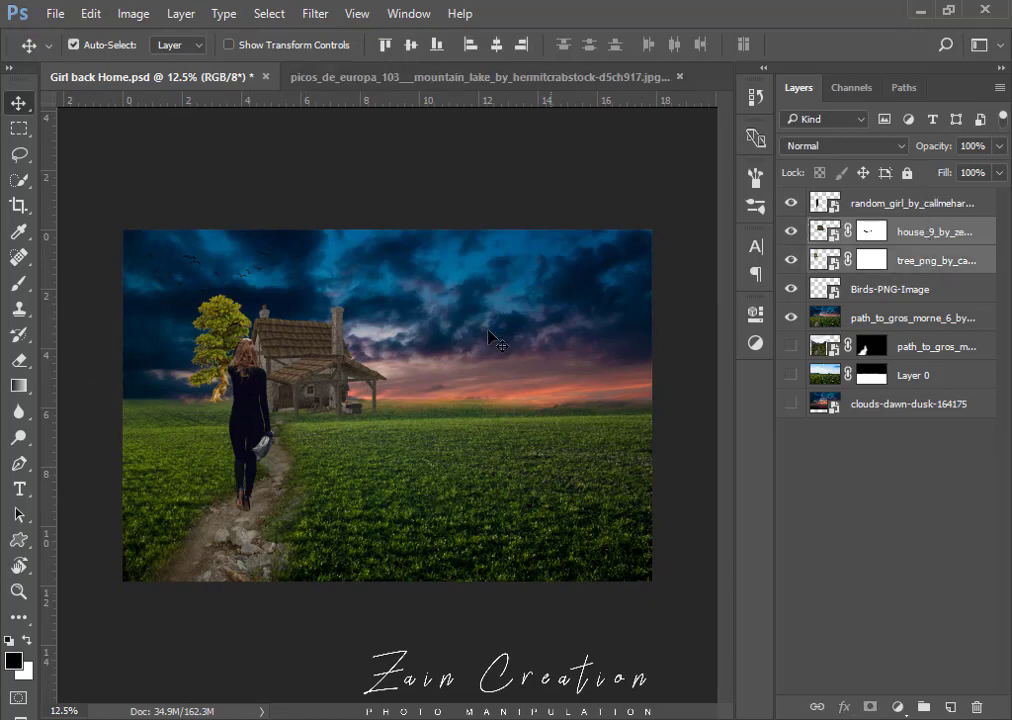
left_click_drag(320, 372, 302, 369)
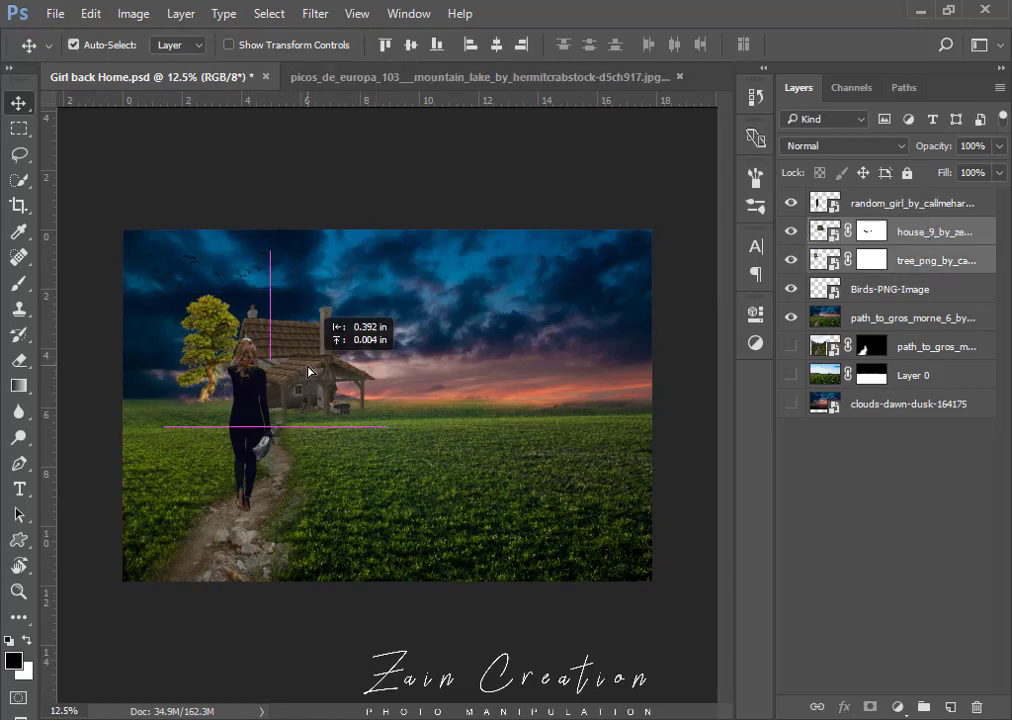
key("ctrl+t")
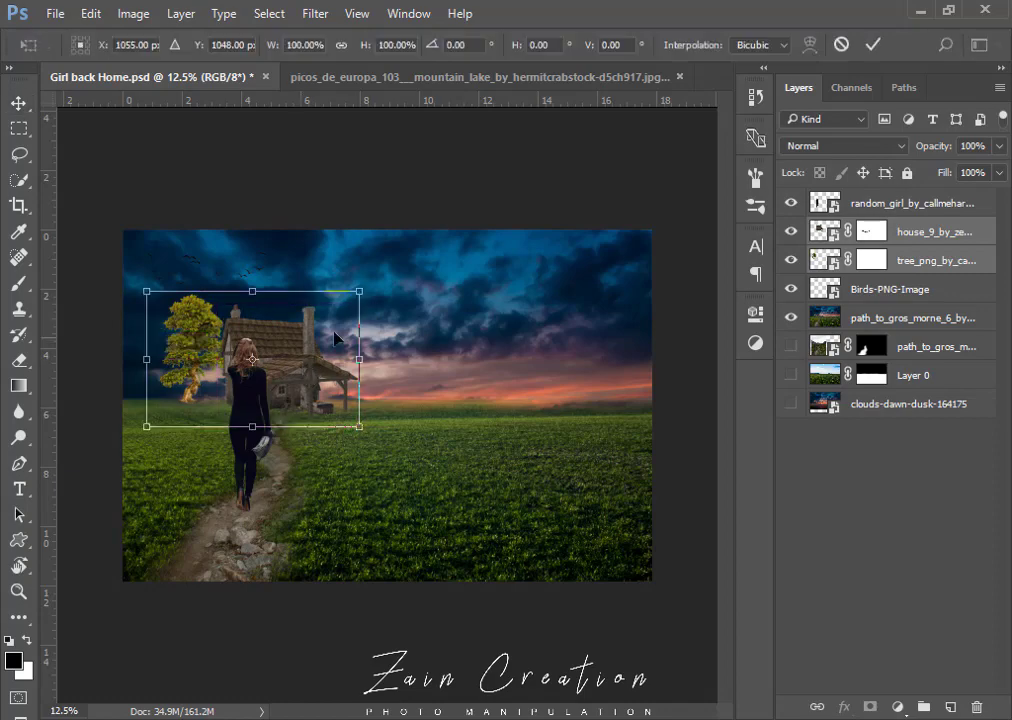
key("Return")
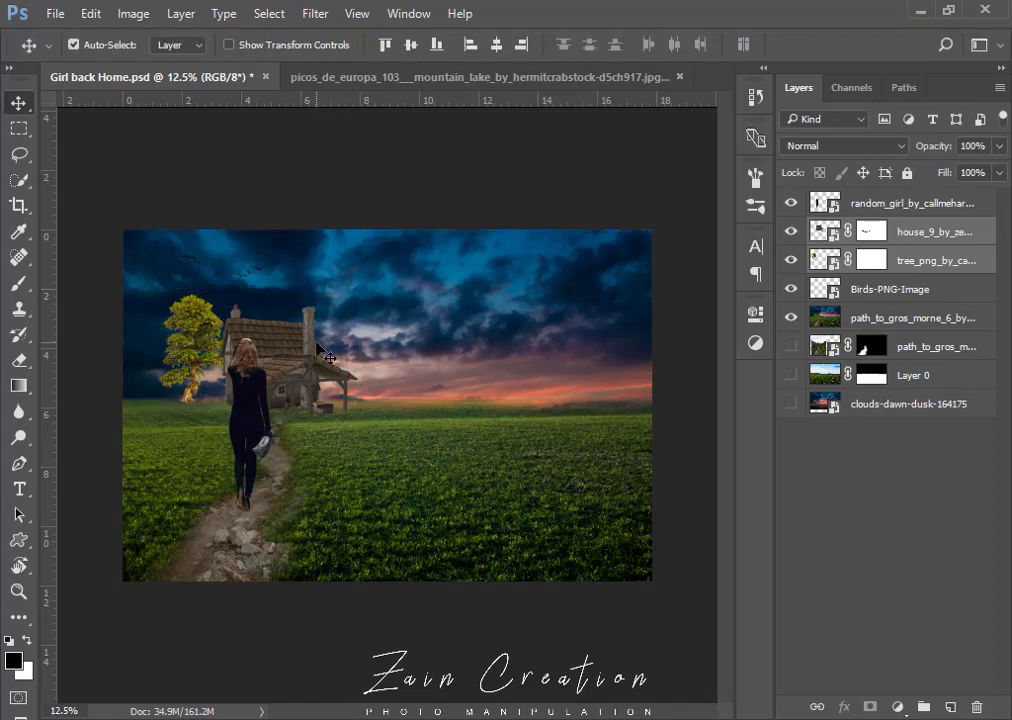
key("ctrl+t")
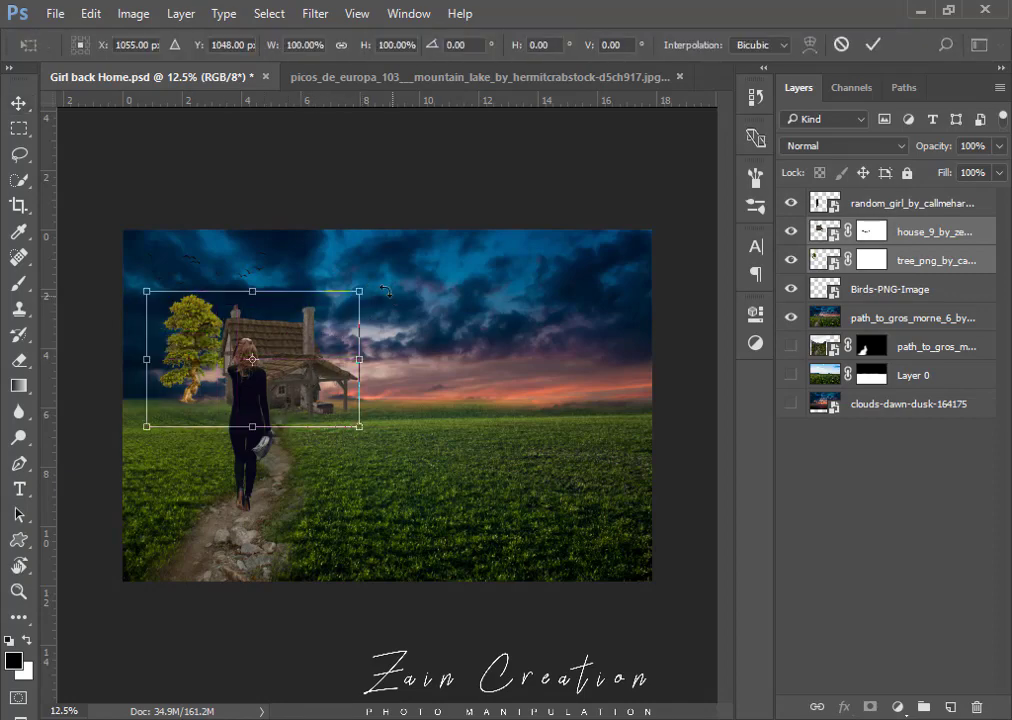
left_click_drag(362, 283, 368, 287)
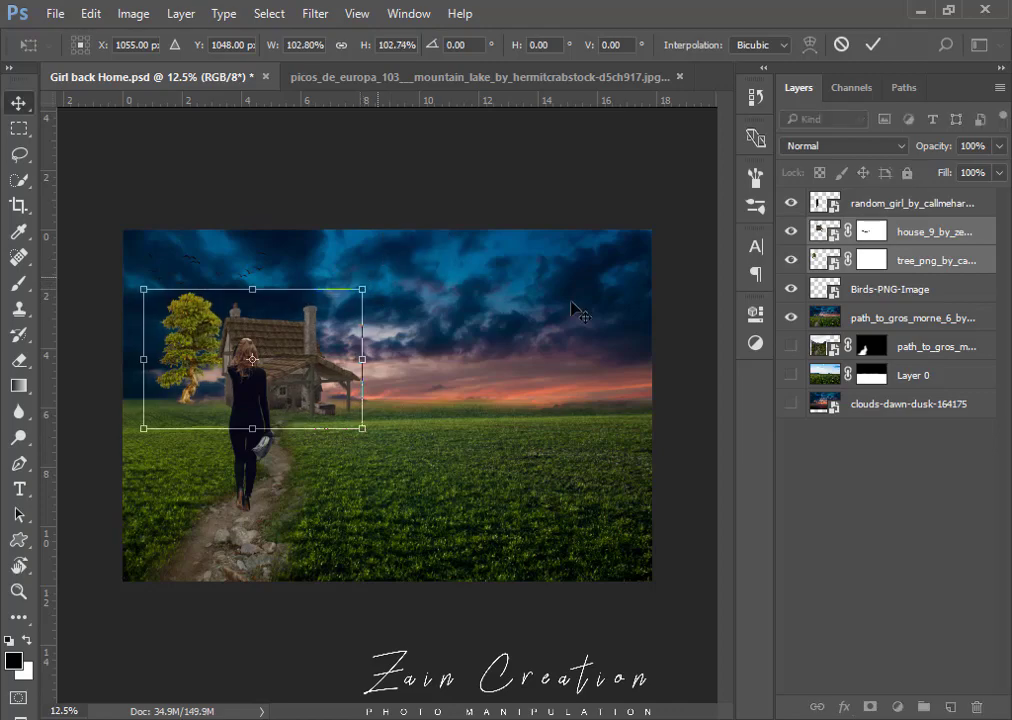
key("Return")
Enlarge the tree to about 116% and shift it left beside the house.
left_click(965, 240)
left_click(958, 262)
key("ctrl+t")
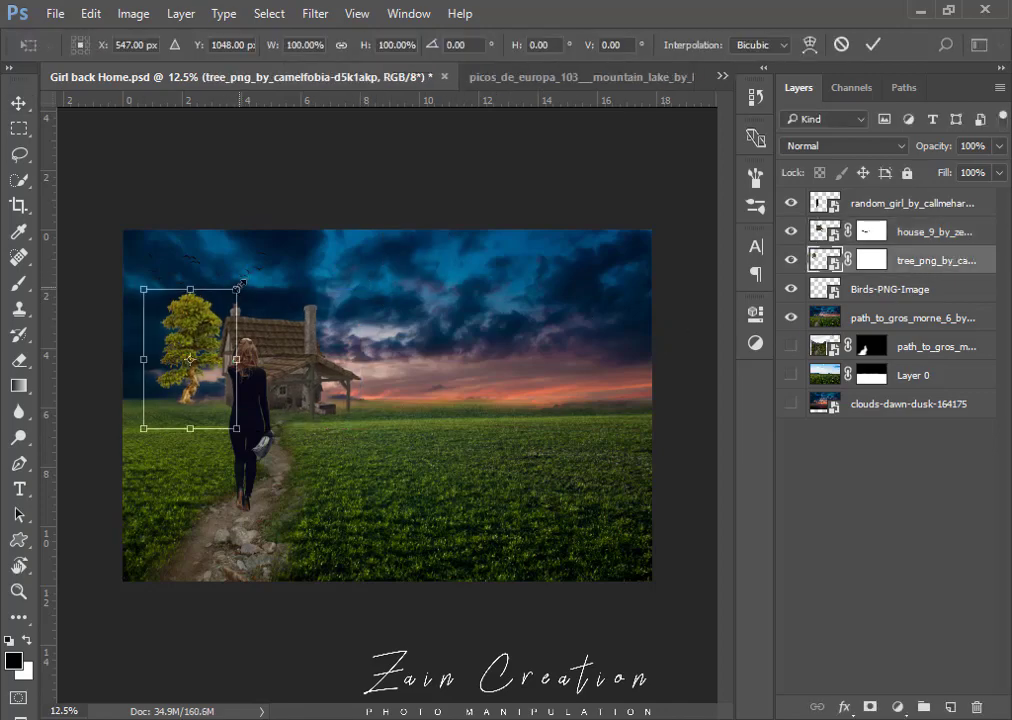
left_click_drag(239, 285, 248, 272)
left_click_drag(196, 399, 199, 413)
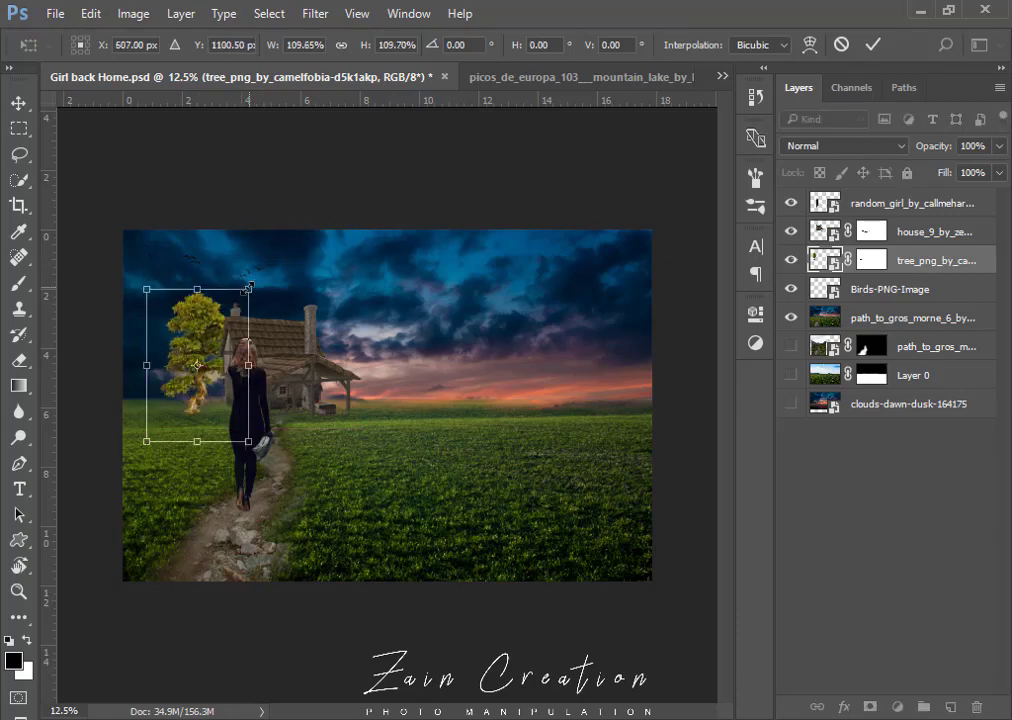
left_click_drag(251, 286, 255, 279)
key("Return")
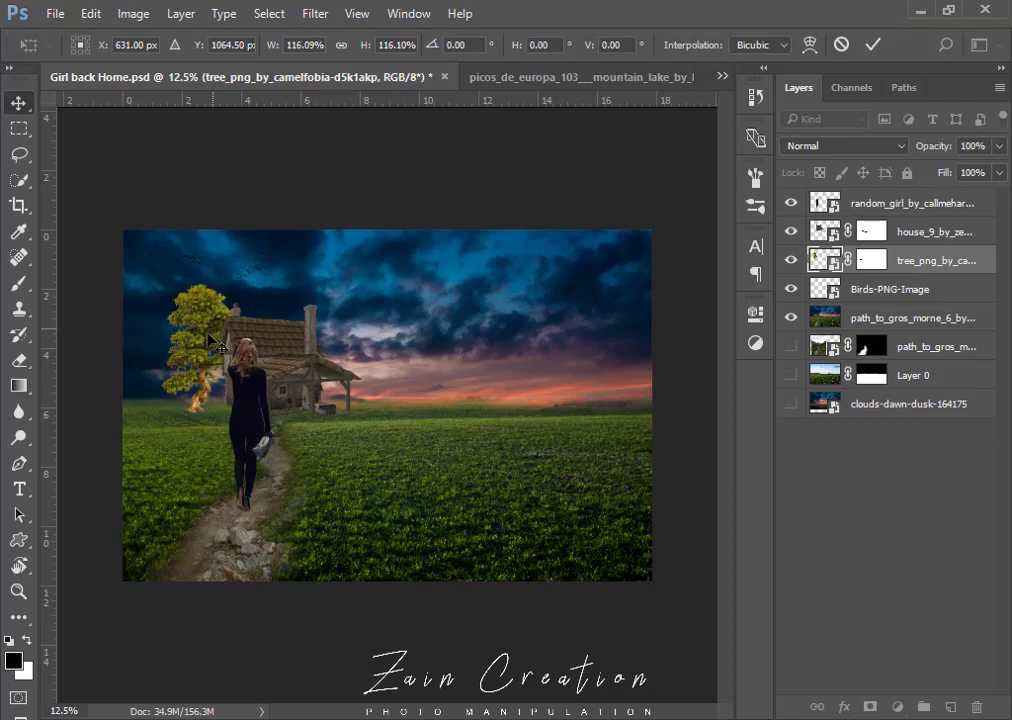
left_click_drag(197, 337, 181, 337)
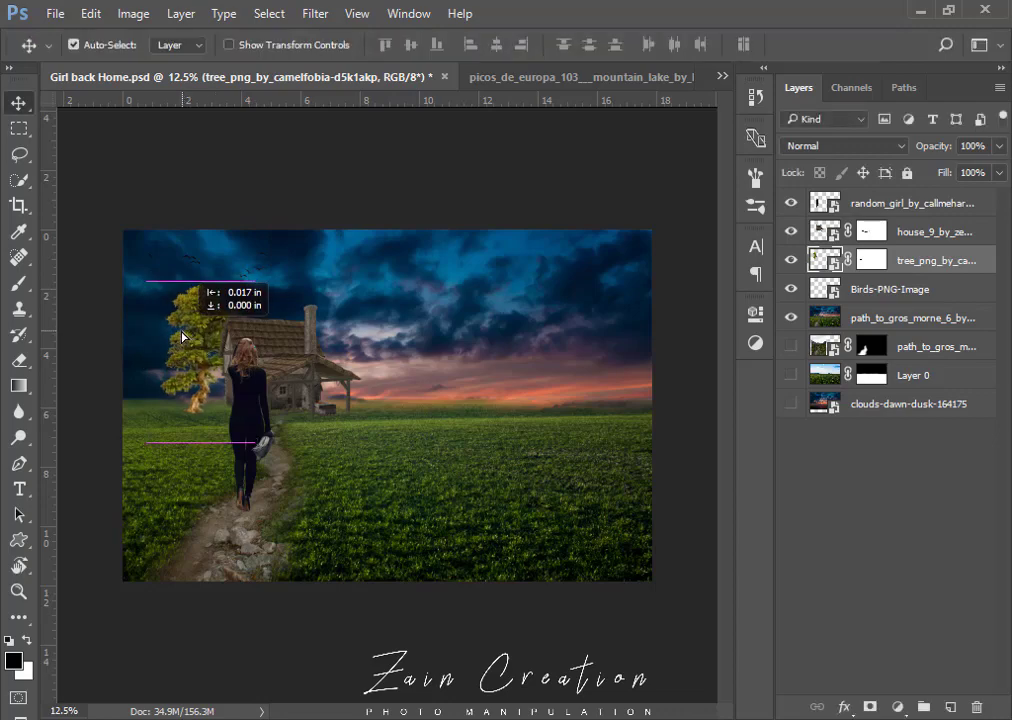
Enlarge the house on its own to about 104%.
left_click(291, 348)
key("ctrl+t")
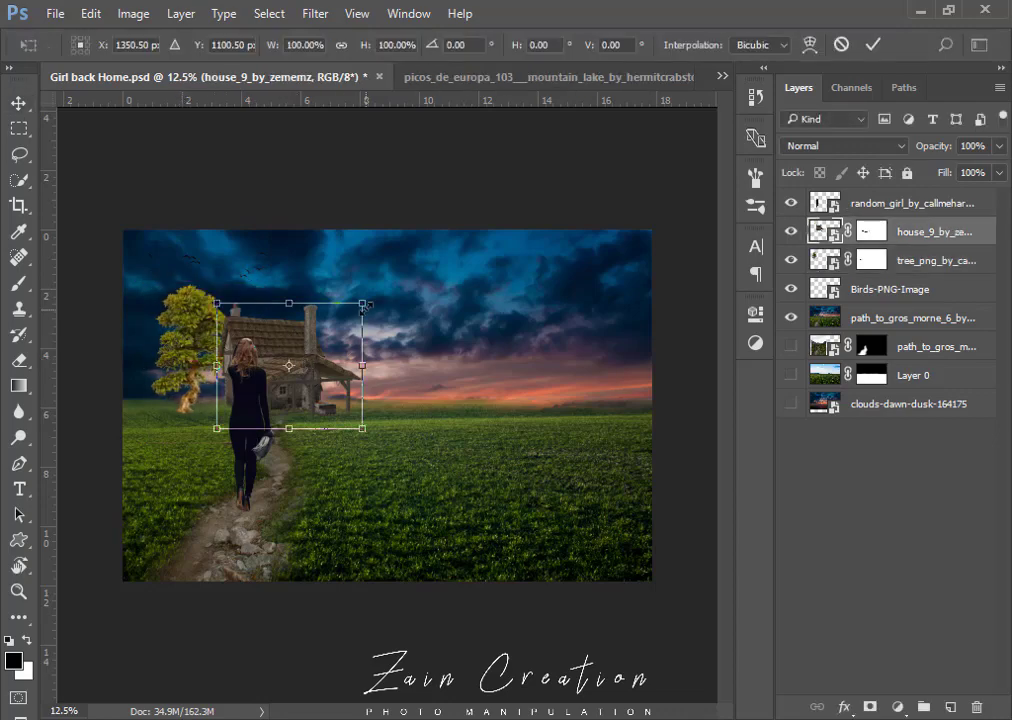
left_click_drag(361, 300, 368, 297)
key("Return")
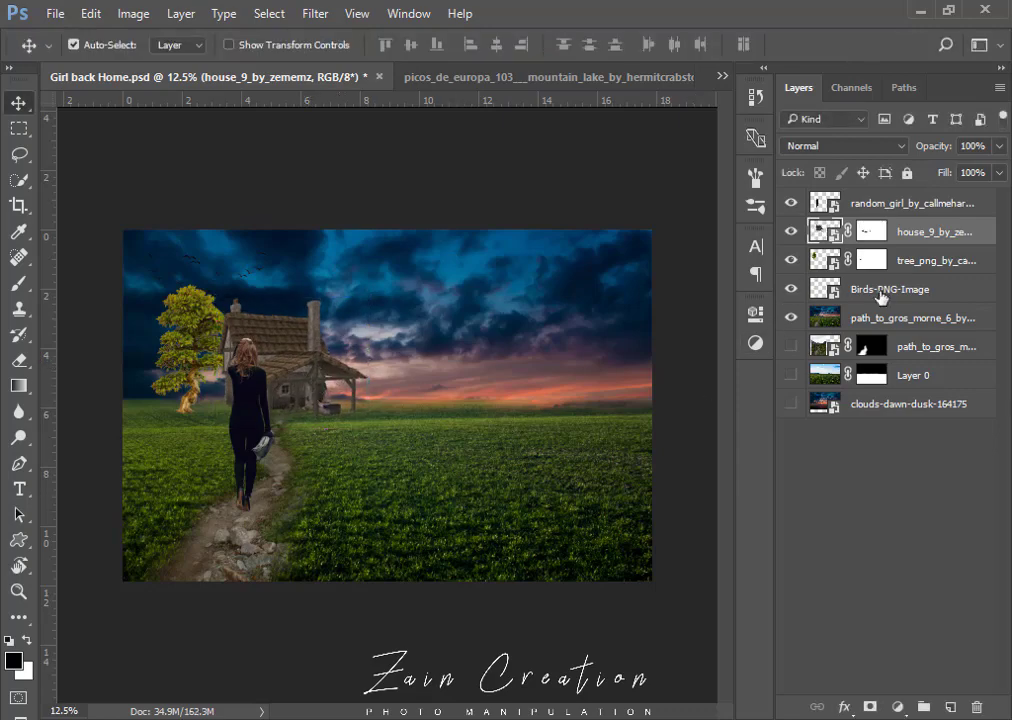
Move the woman about 0.3 in down the path and the house about 0.88 in right.
key("ctrl+plus")
left_click(183, 405)
left_click_drag(267, 413, 267, 425)
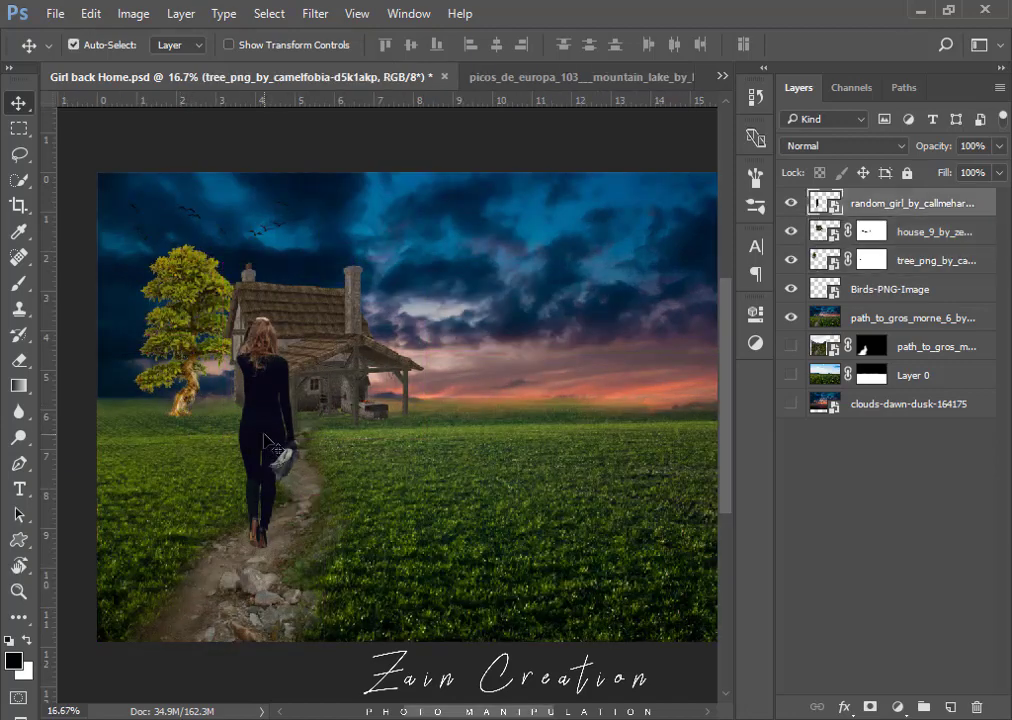
scroll(255, 400, "down", 2)
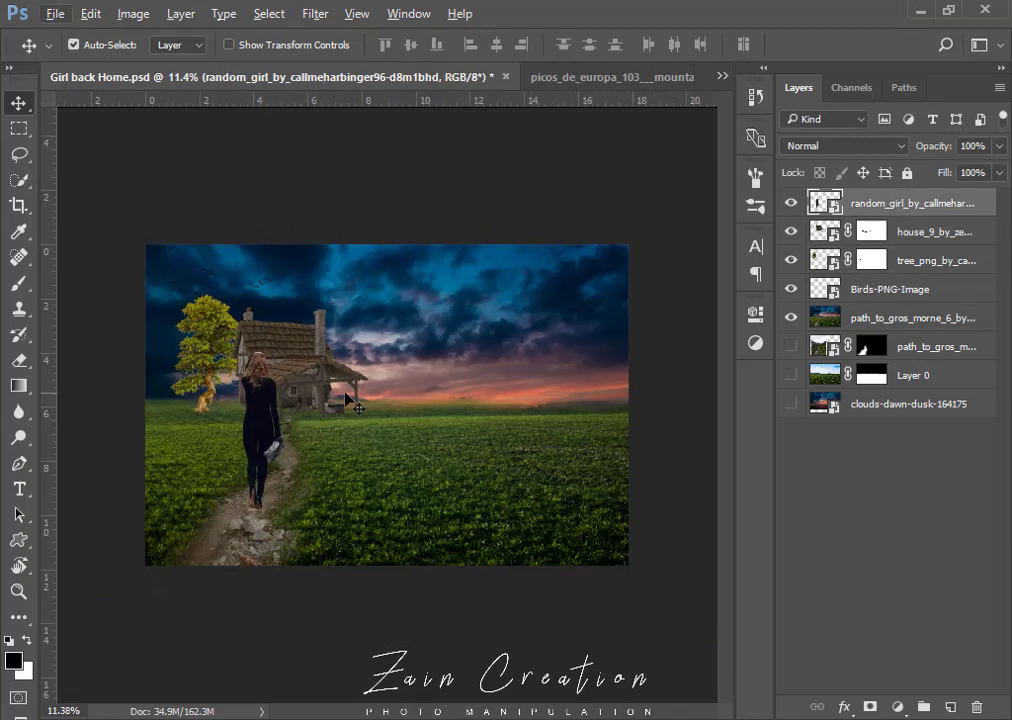
left_click_drag(288, 373, 315, 376)
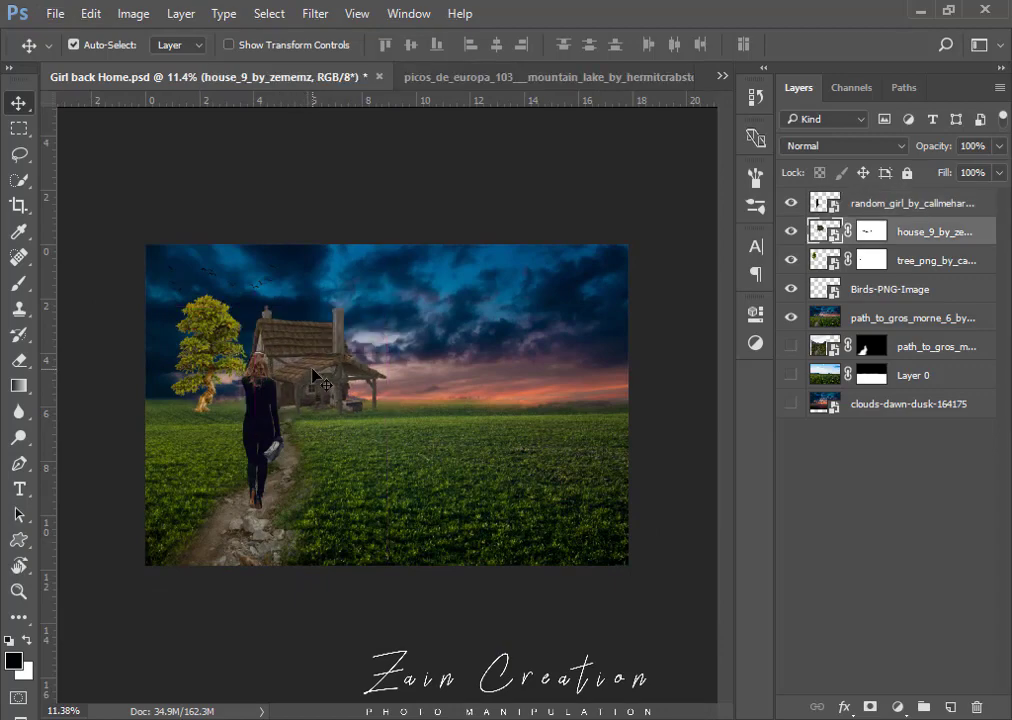
Enlarge the tree a little more and fine-tune the house's position to the right.
left_click(212, 330)
key("ctrl+t")
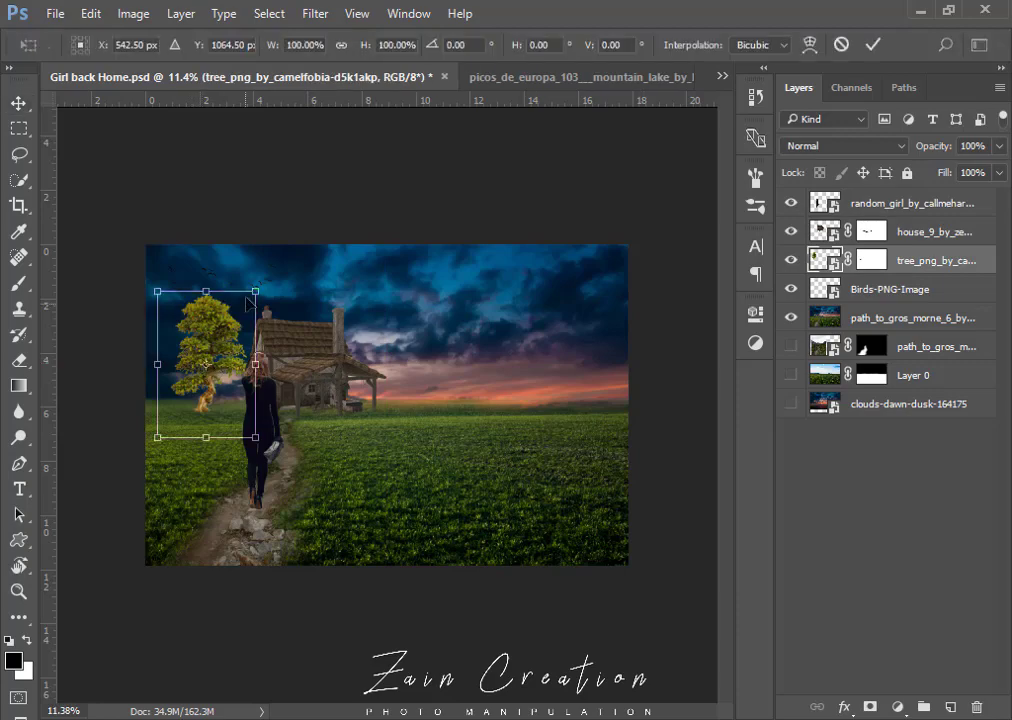
left_click_drag(250, 303, 280, 282)
key("Return")
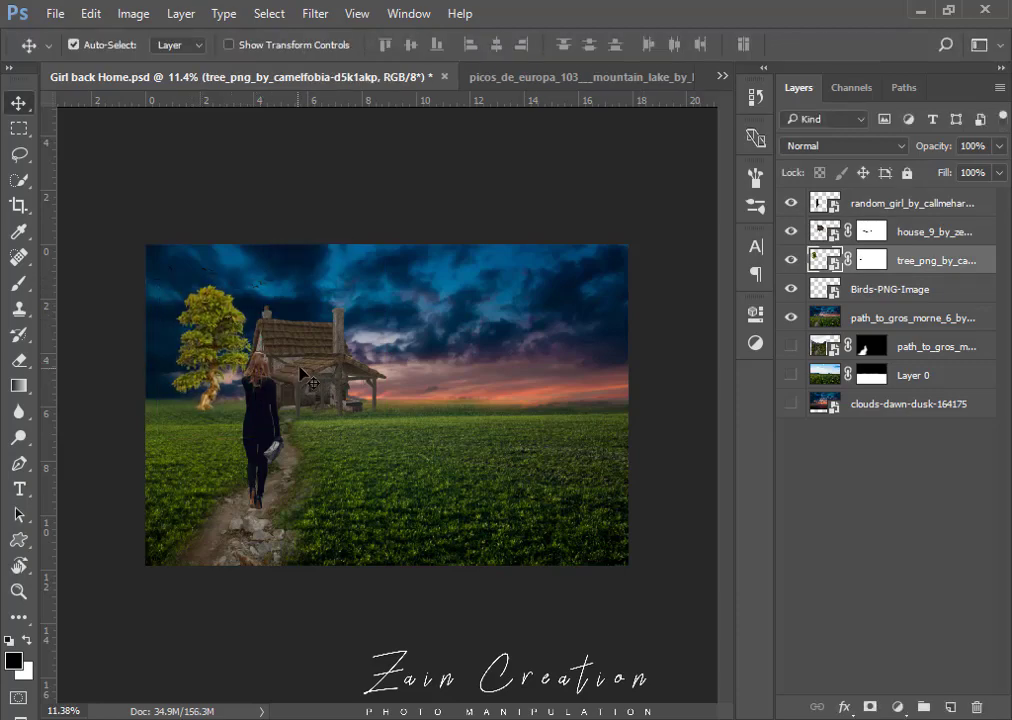
left_click_drag(303, 374, 316, 376)
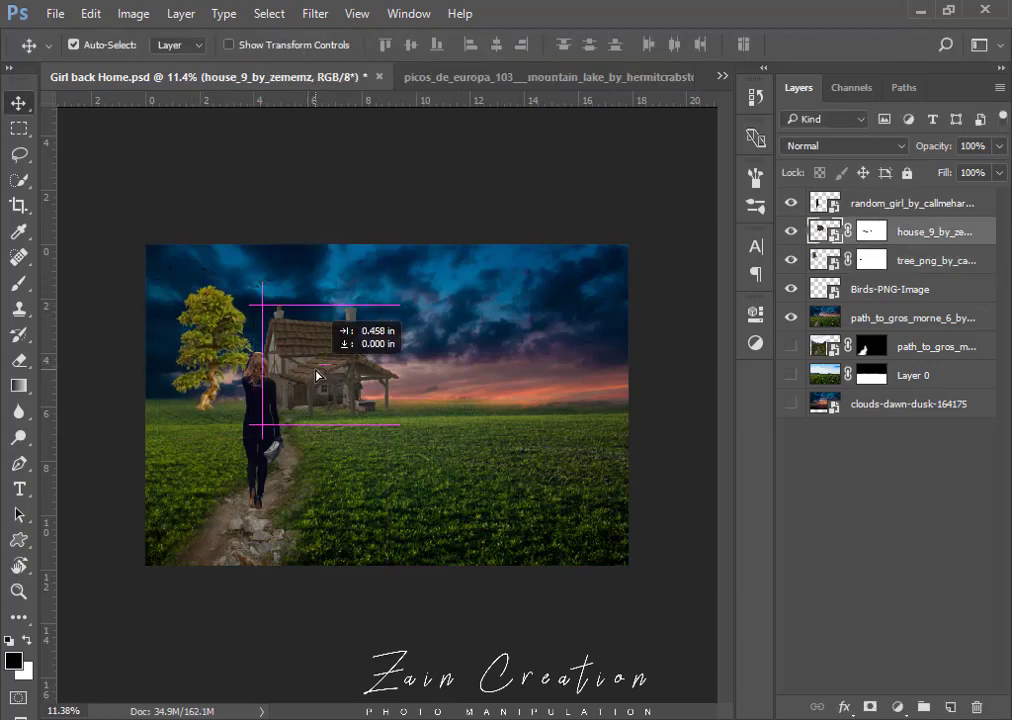
left_click_drag(316, 376, 304, 368)
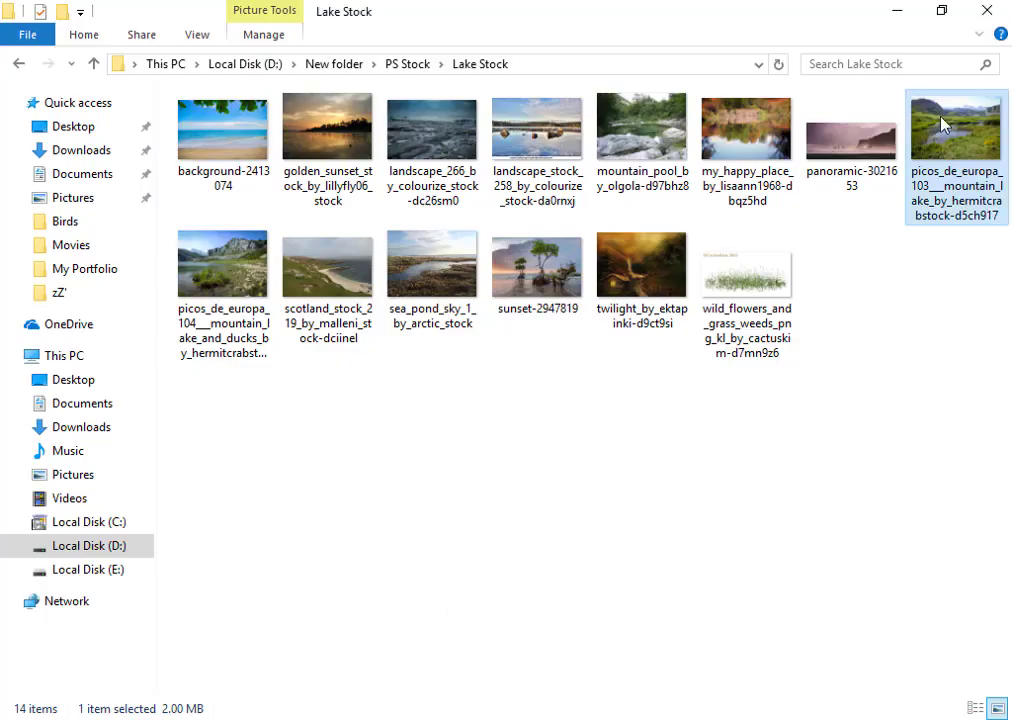
Drag the picos_de_europa_103 mountain lake photo from the Lake Stock folder toward Photoshop.
left_click_drag(943, 122, 393, 601)
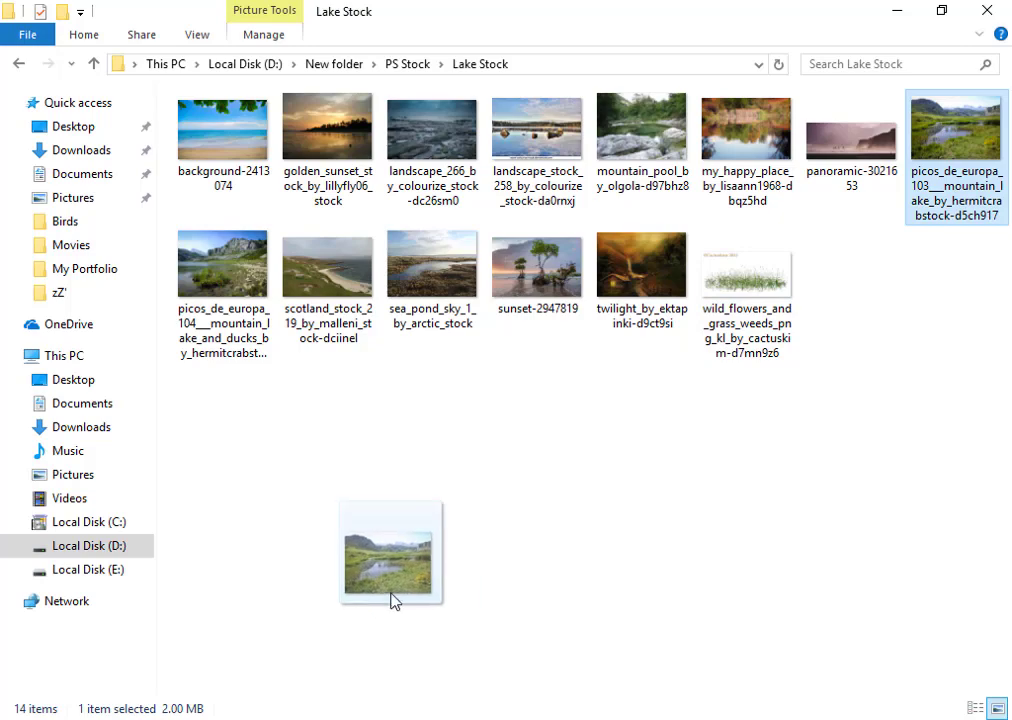
mouse_move(393, 601)
left_mouse_down()
mouse_move(180, 712)
mouse_move(499, 452)
left_mouse_up()
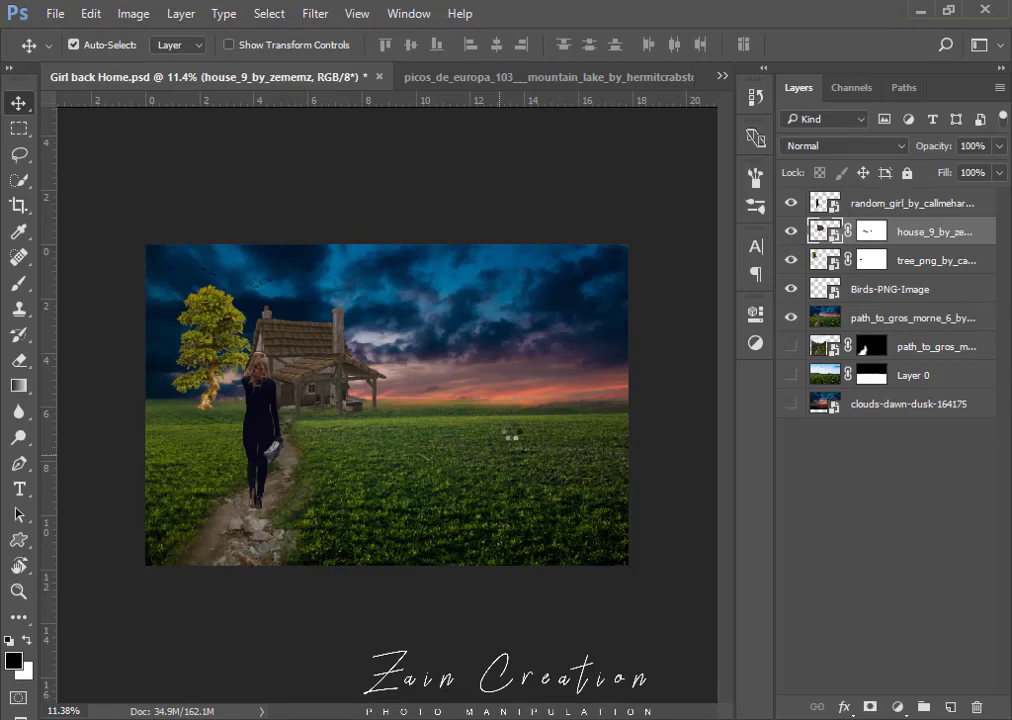
Place picos_de_europa_103 at about 59% in the lower-right grass and add a layer mask.
left_click_drag(488, 430, 480, 437)
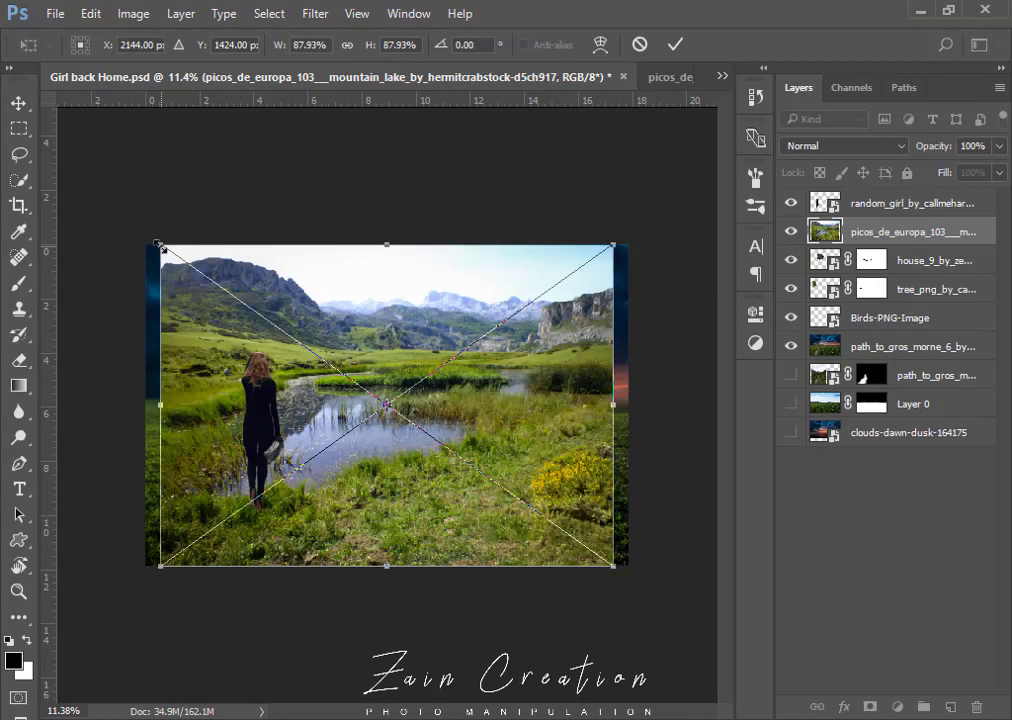
left_click_drag(160, 245, 235, 289)
mouse_move(467, 420)
left_mouse_down()
mouse_move(588, 482)
mouse_move(558, 480)
left_mouse_up()
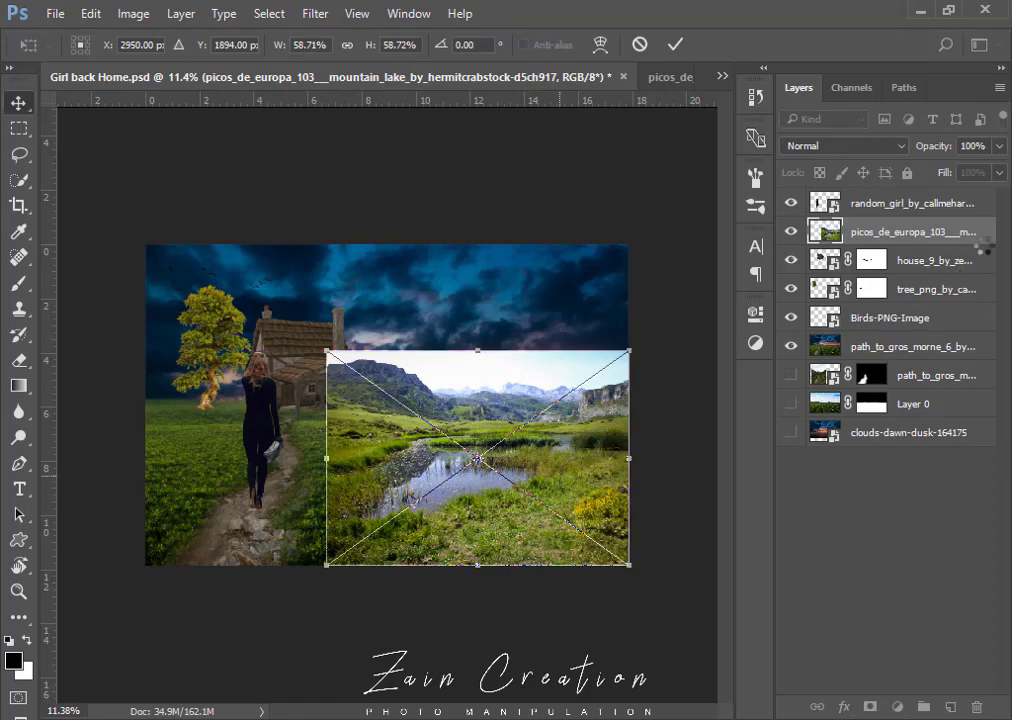
key("Return")
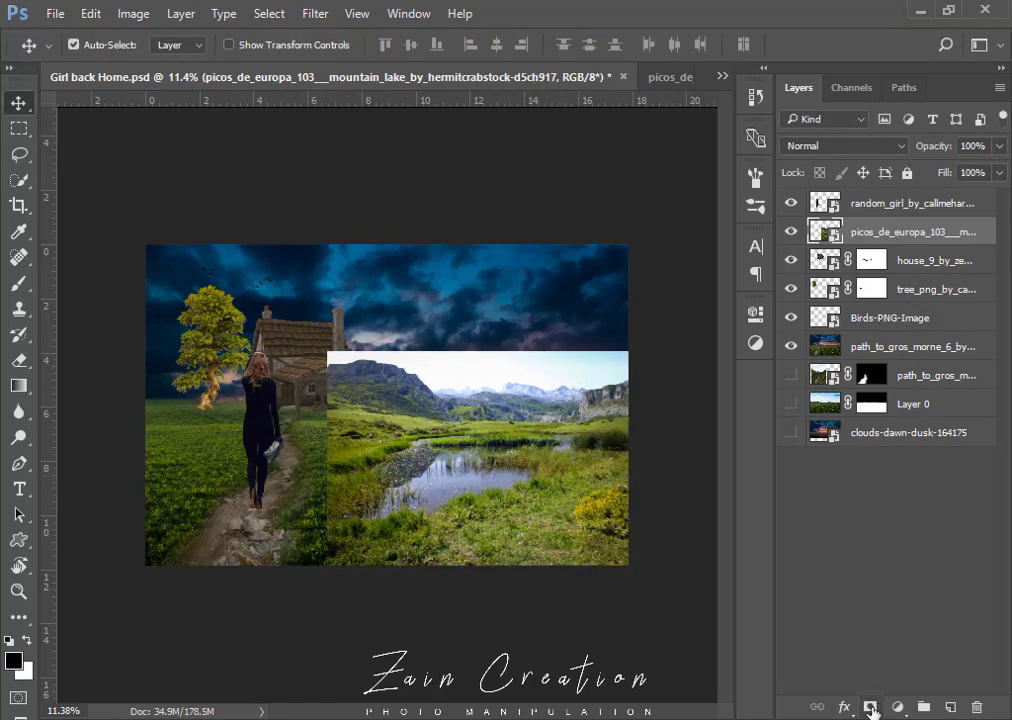
left_click(870, 707)
Paint black on the lake's mask to hide its grass, sky, mountains and lower-right edge.
key("b")
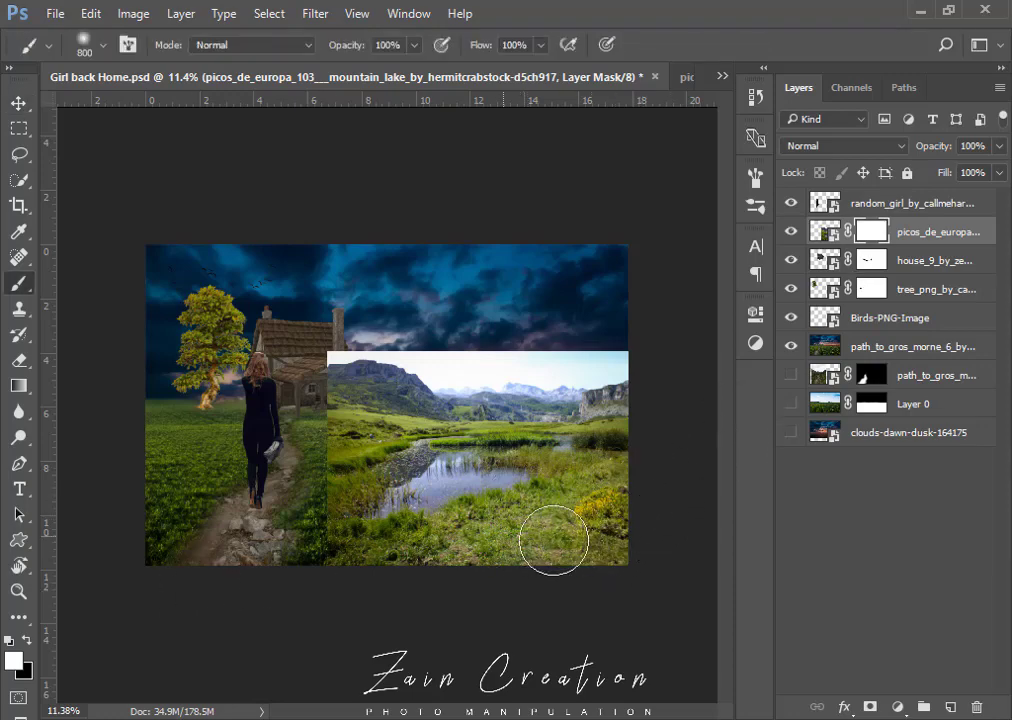
key("x")
mouse_move(547, 560)
left_mouse_down()
mouse_move(624, 517)
mouse_move(495, 575)
left_mouse_up()
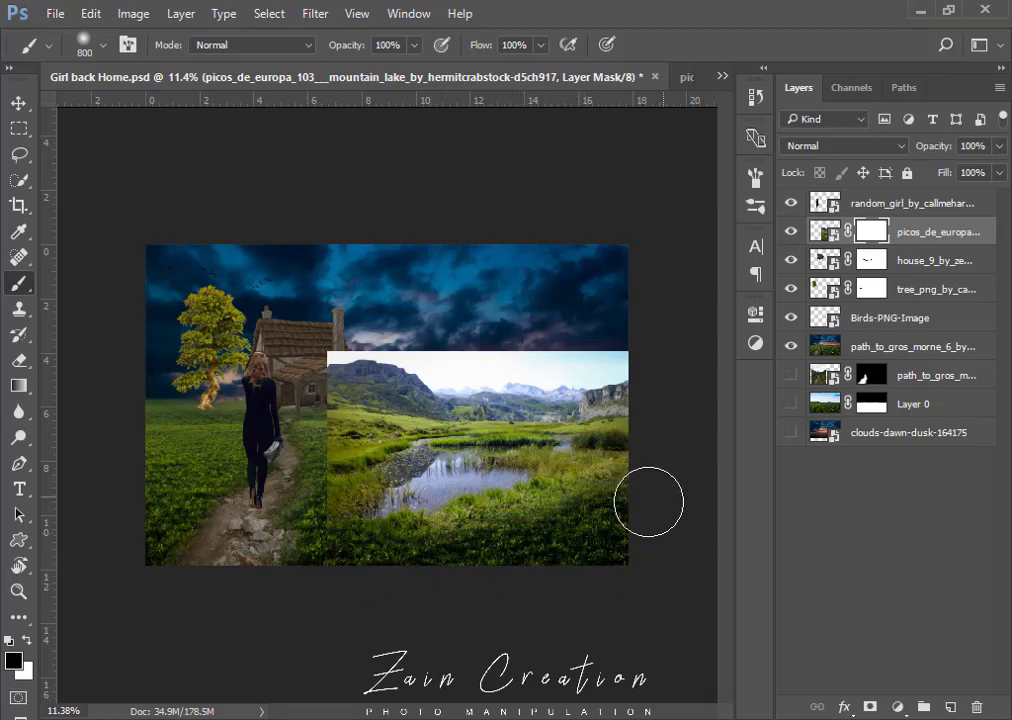
mouse_move(617, 395)
left_mouse_down()
mouse_move(645, 386)
mouse_move(587, 368)
mouse_move(359, 361)
mouse_move(311, 447)
mouse_move(309, 492)
mouse_move(318, 468)
mouse_move(479, 361)
mouse_move(665, 363)
mouse_move(416, 366)
mouse_move(662, 376)
left_mouse_up()
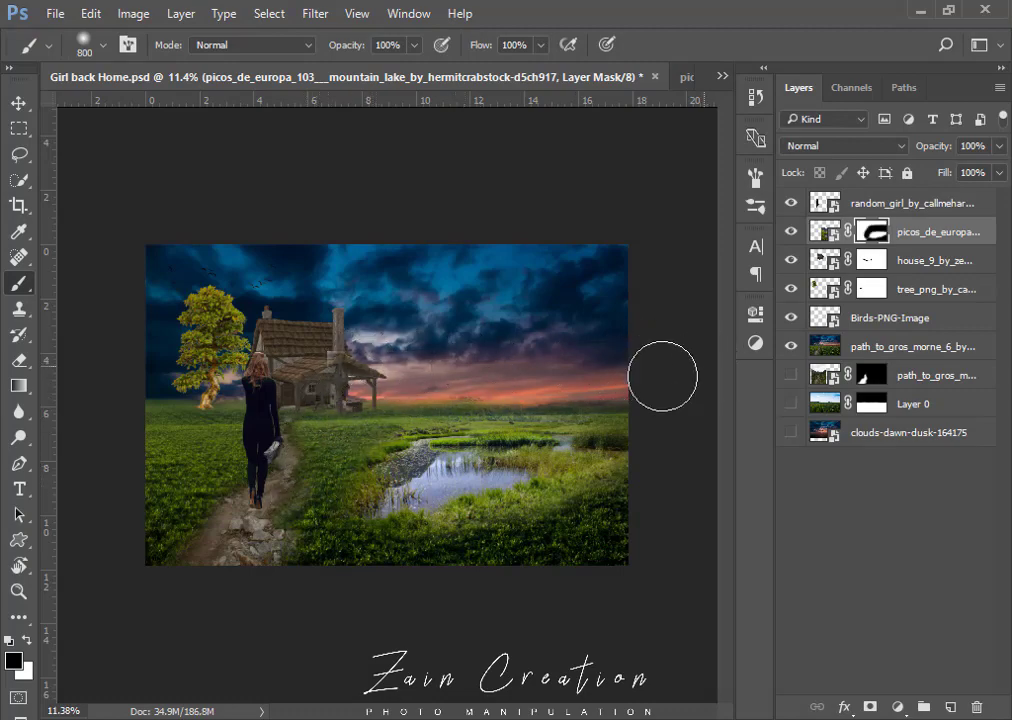
mouse_move(725, 425)
left_mouse_down()
mouse_move(544, 553)
mouse_move(617, 490)
mouse_move(684, 543)
left_mouse_up()
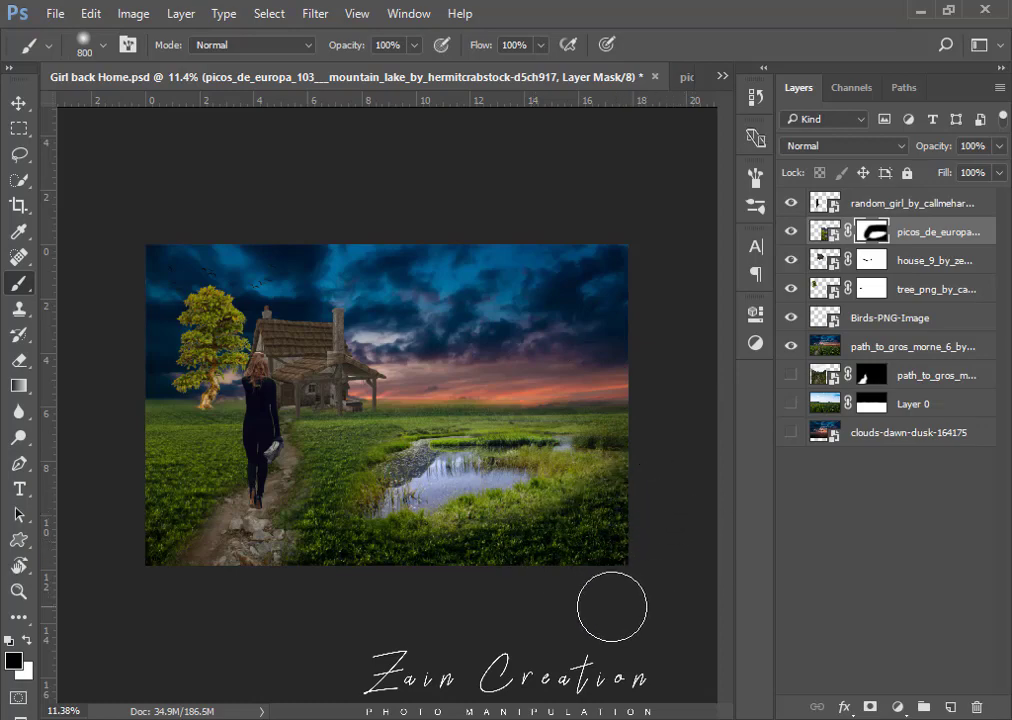
Set the brush to size 900, flow 62% and opacity 47% for refining the blend.
key("bracketright")
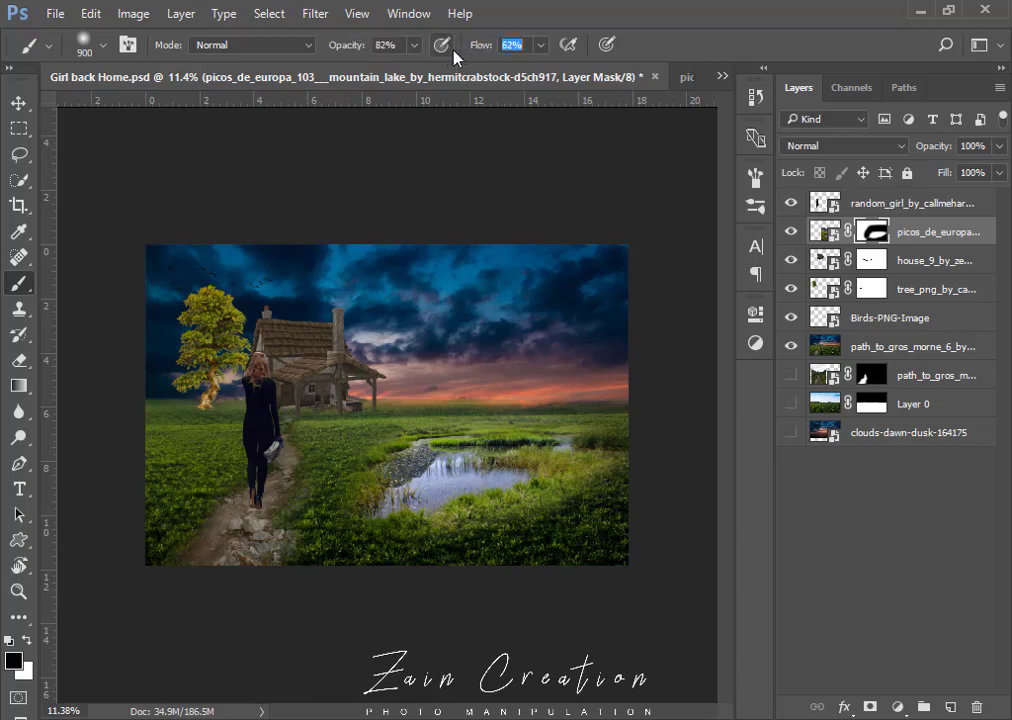
key("Return")
type("58")
key("Return")
left_click_drag(348, 55, 345, 55)
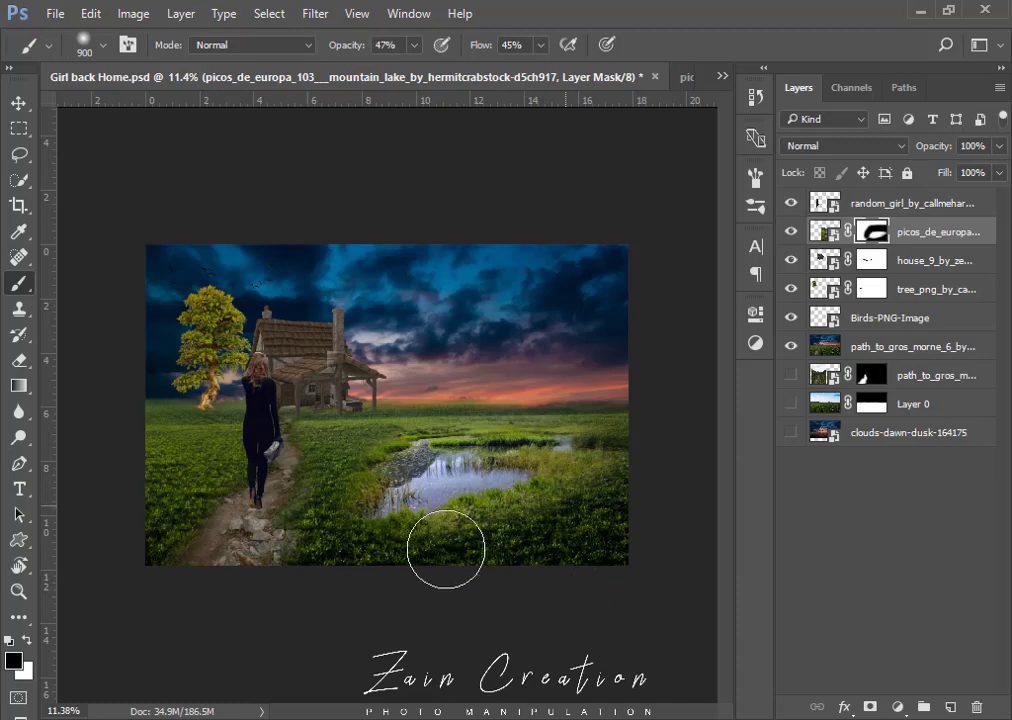
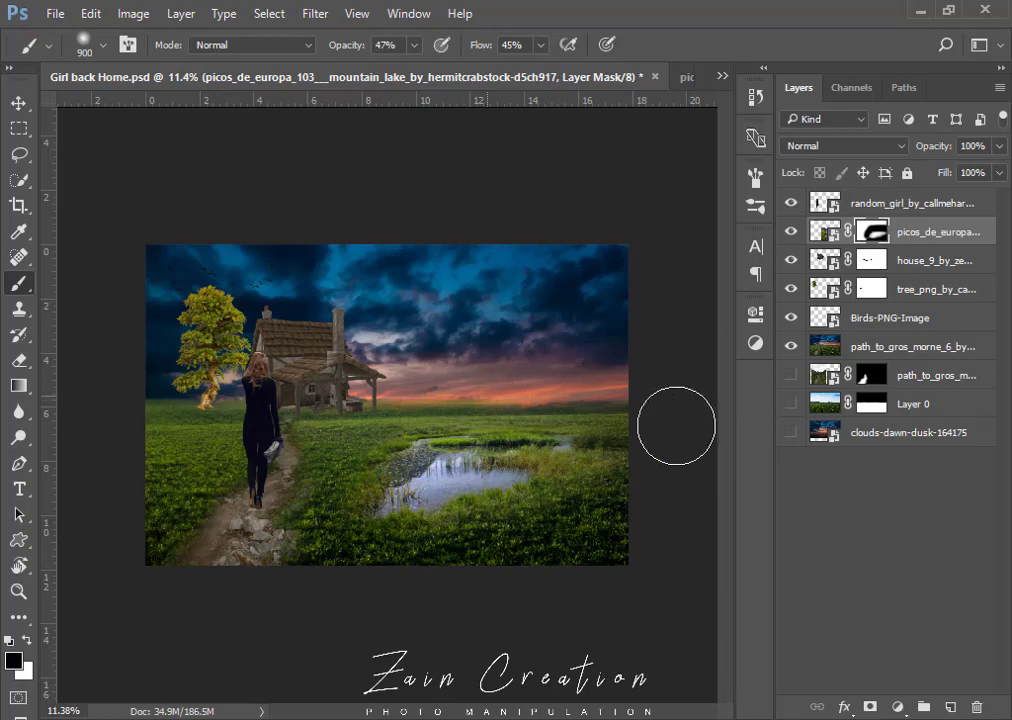
Zoom in and paint the pond's edges on the picos mask with a 47% soft brush, size 600.
key("ctrl+plus")
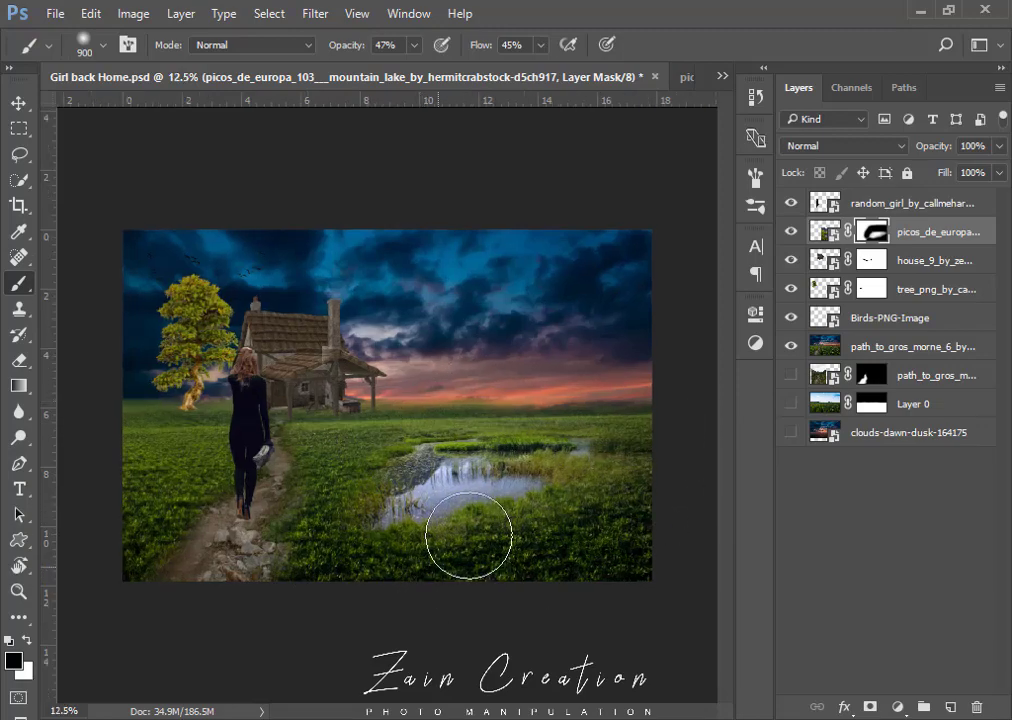
left_click_drag(436, 517, 362, 545)
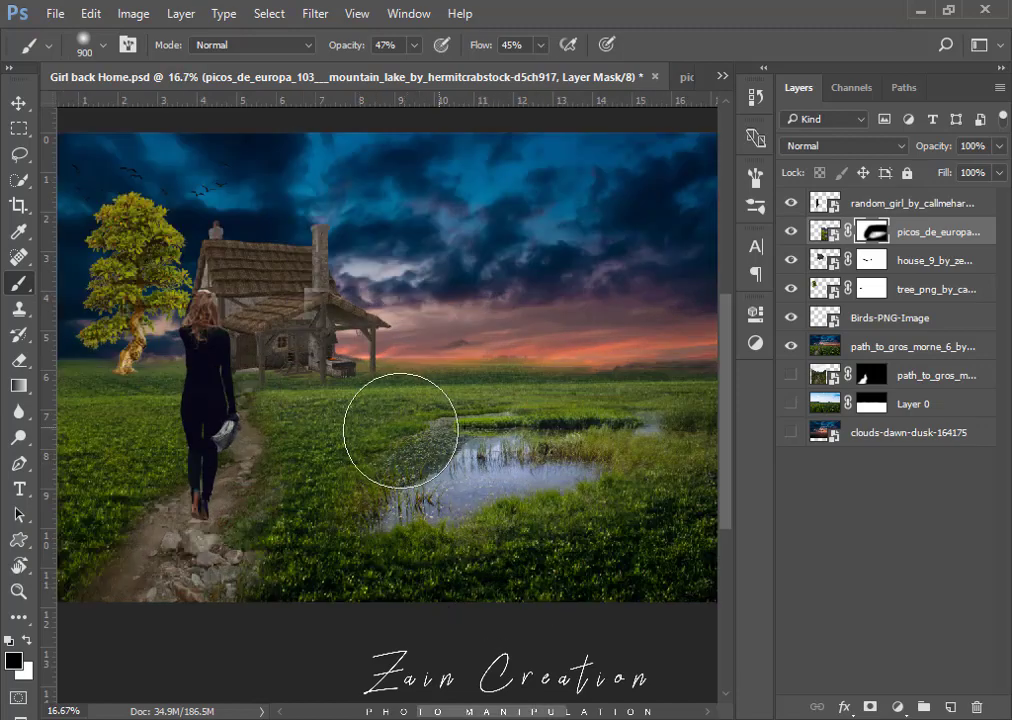
left_click_drag(429, 411, 603, 400)
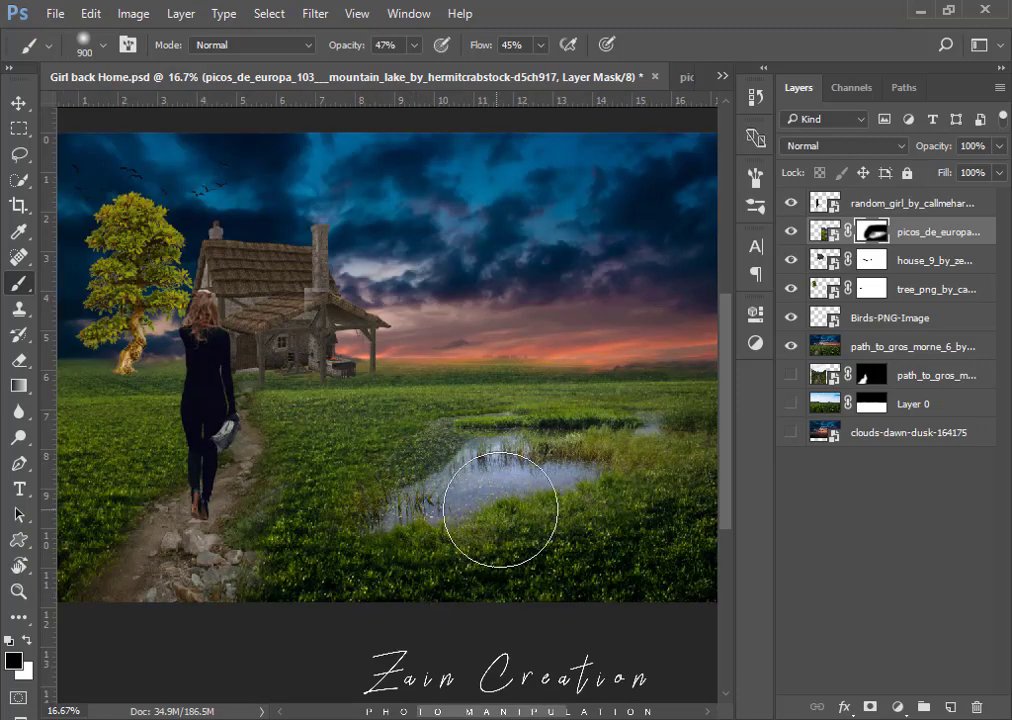
key("bracketleft")
key("bracketleft")
key("bracketleft")
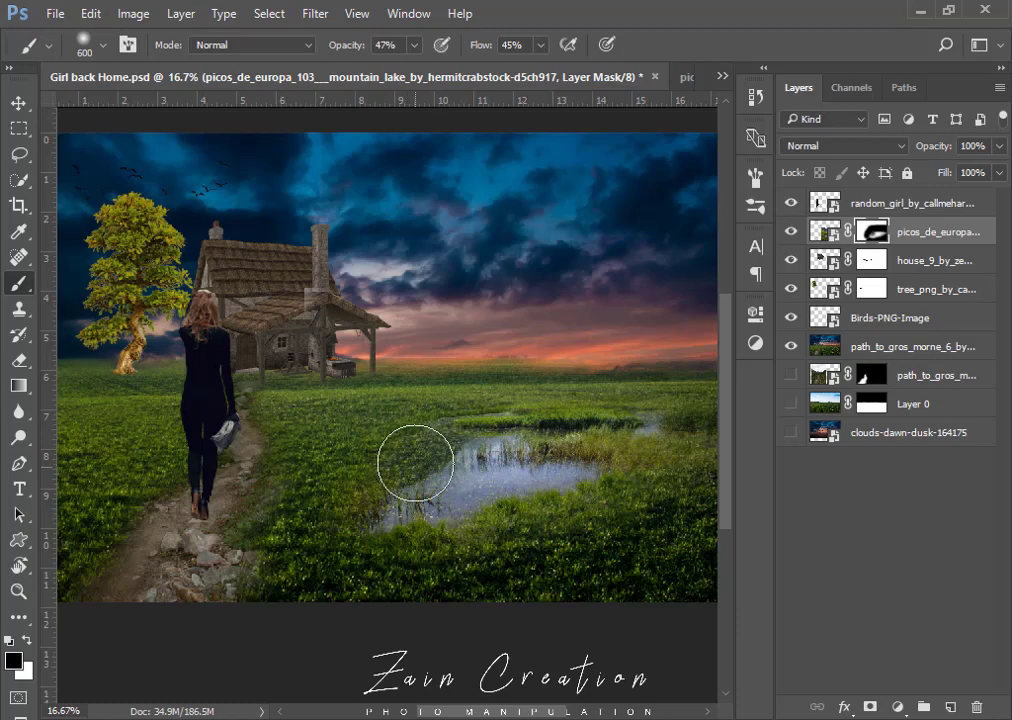
scroll(403, 613, "down", 1)
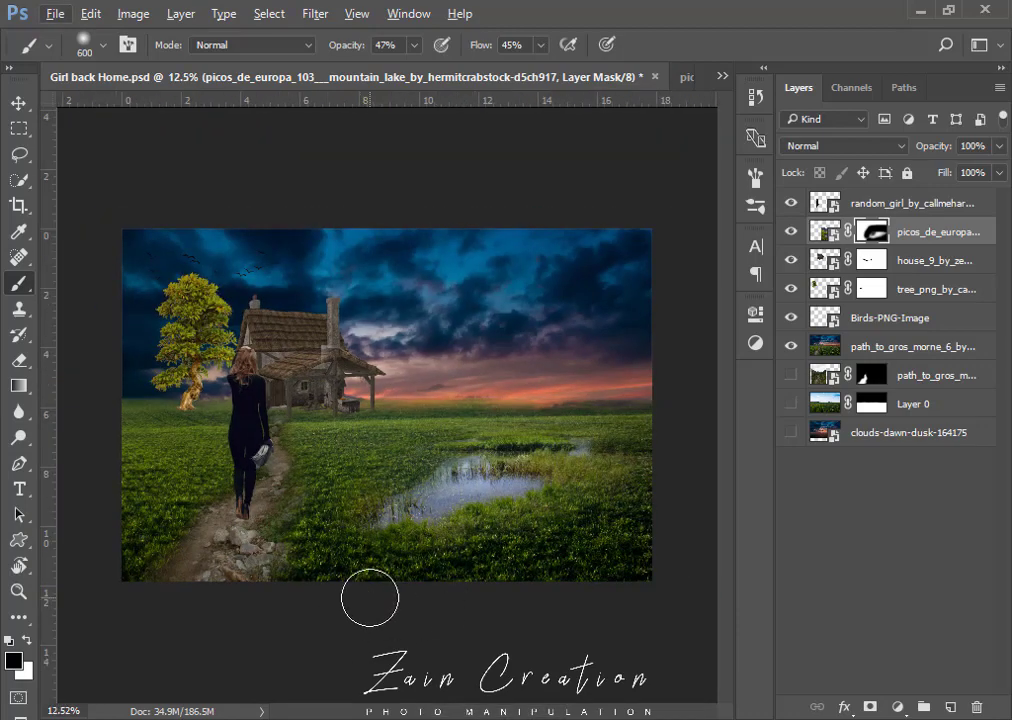
scroll(484, 510, "down", 1)
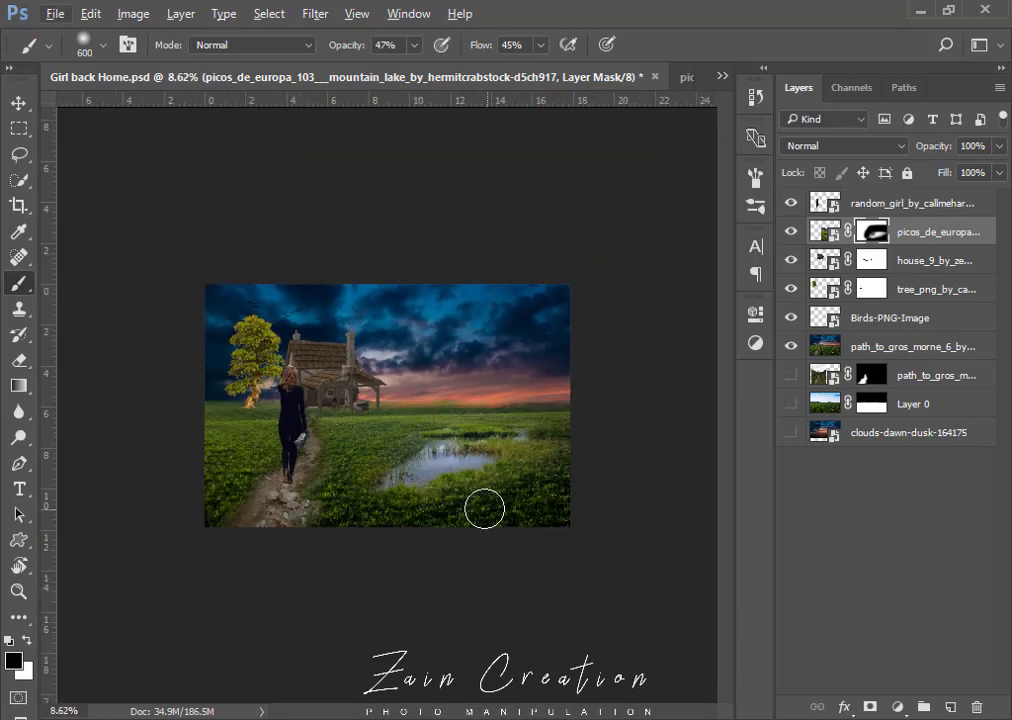
scroll(390, 484, "up", 1)
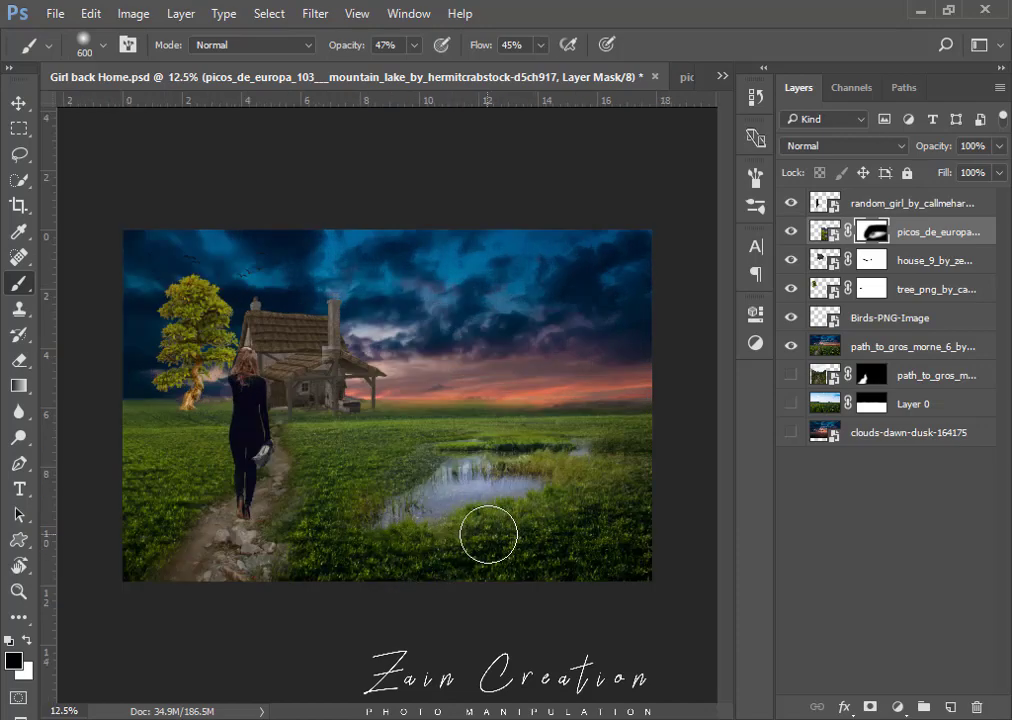
Move the clouds-dawn-dusk layer above the picos_de_europa lake layer.
left_click(902, 437)
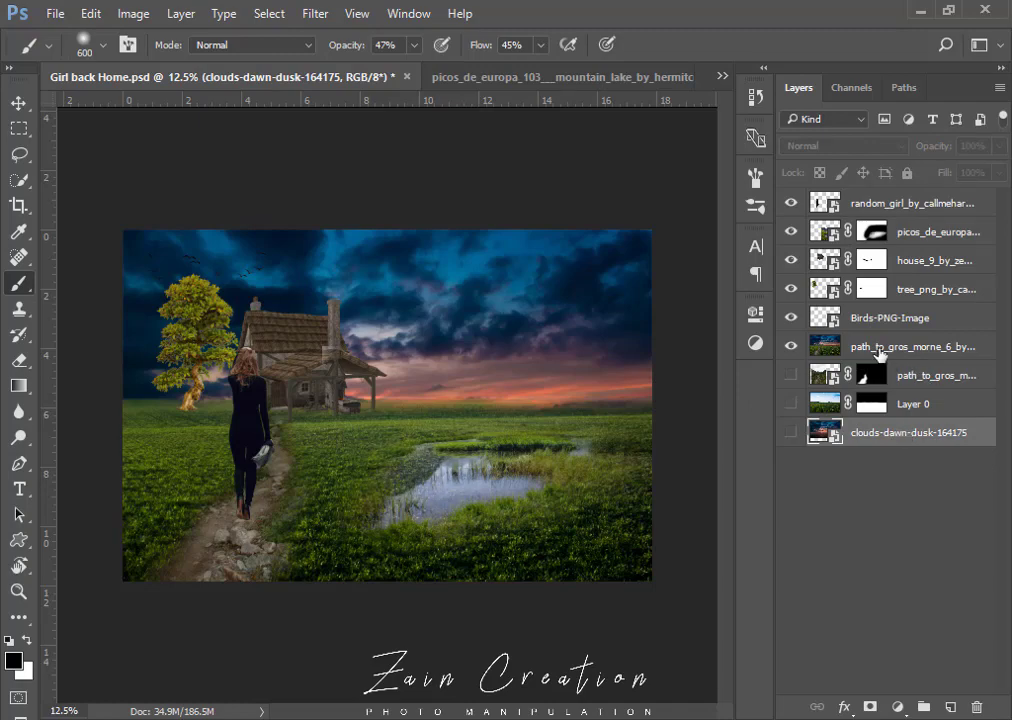
left_click_drag(910, 395, 933, 248)
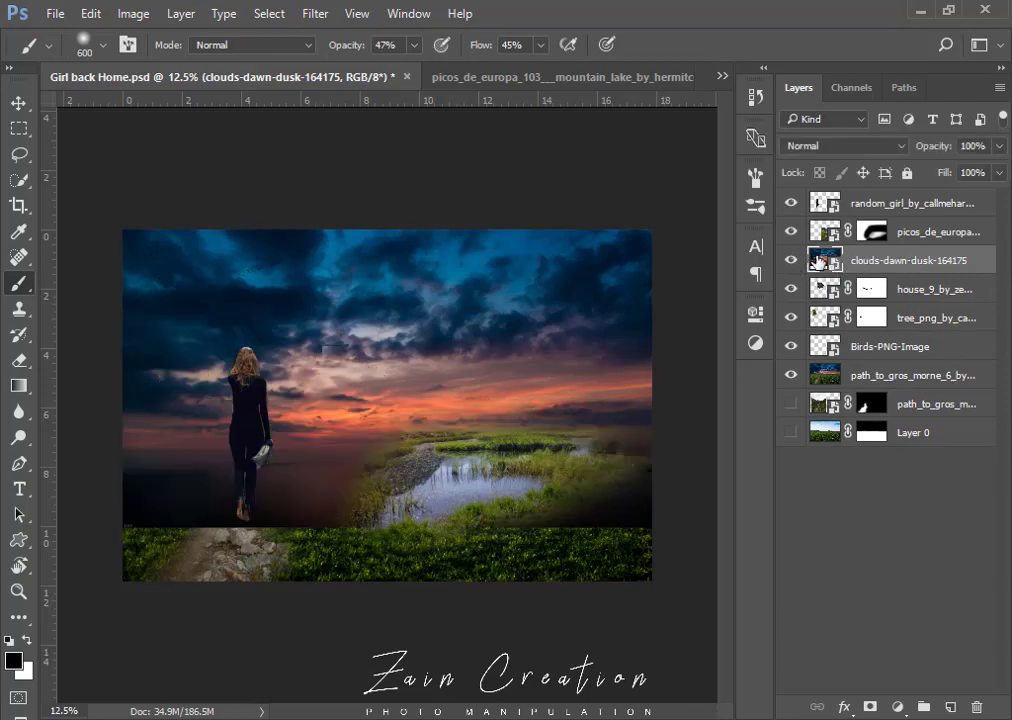
left_click_drag(878, 262, 830, 218)
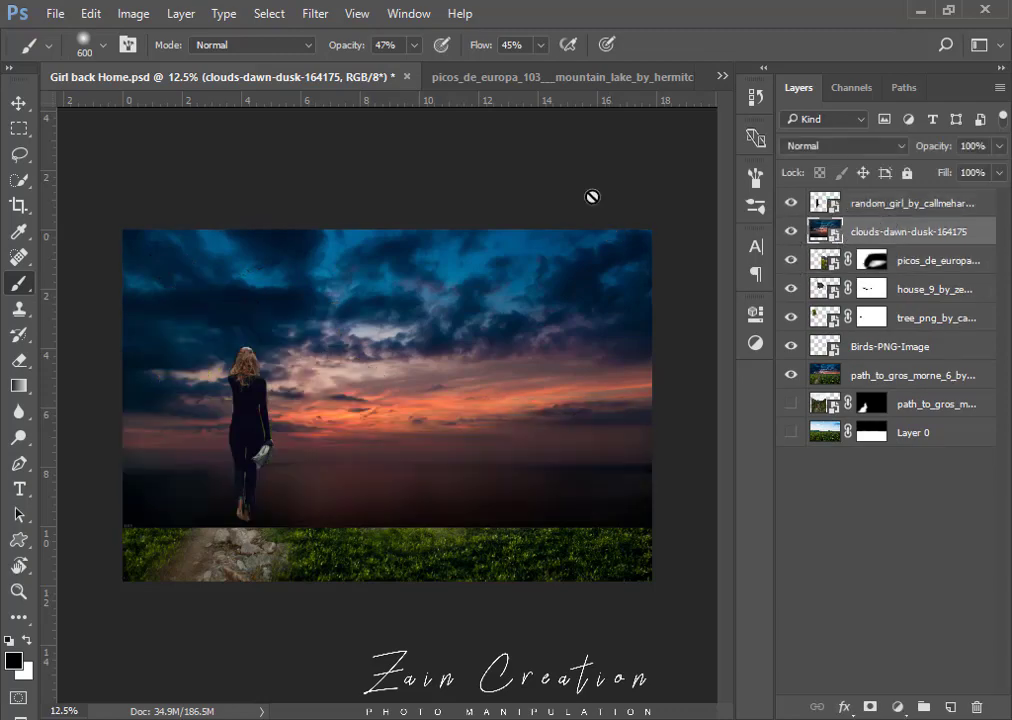
left_click(18, 103)
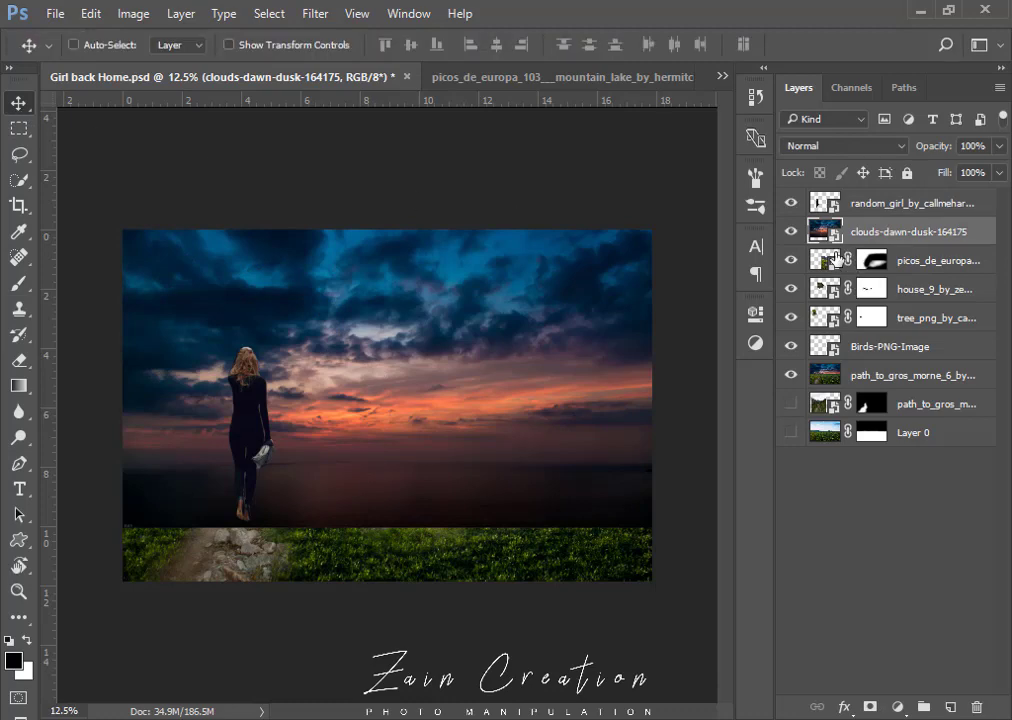
Try reshaping and rotating the sky with Free Transform, undoing each attempt.
key("ctrl+t")
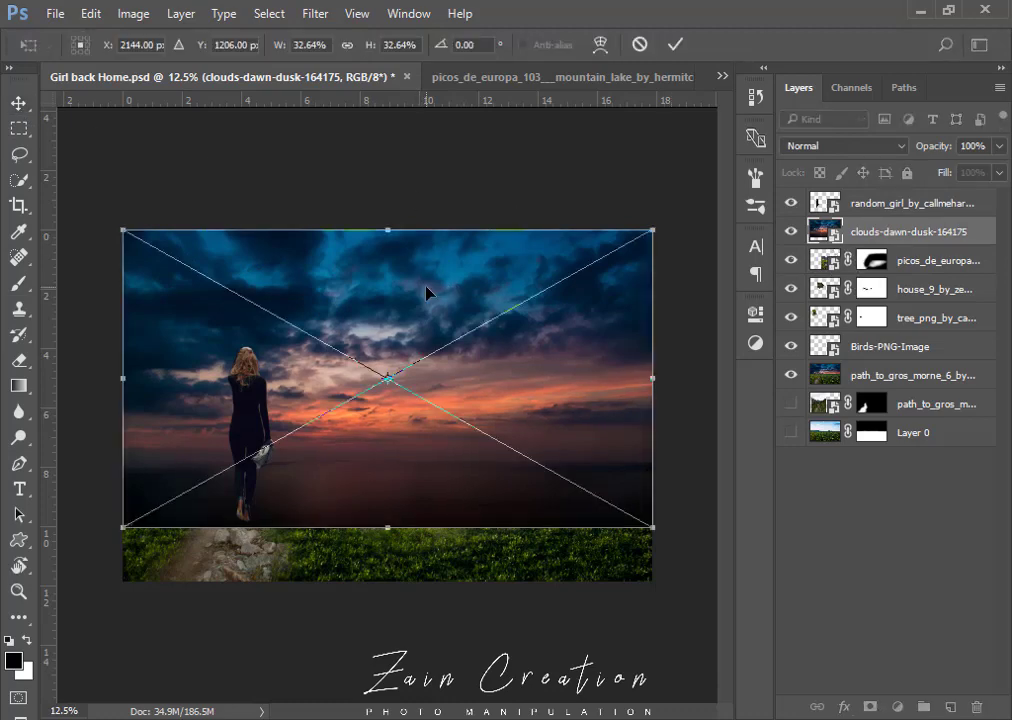
right_click(425, 291)
left_click(493, 420)
left_click_drag(388, 234, 434, 538)
key("ctrl+z")
left_click_drag(388, 234, 430, 530)
key("ctrl+z")
right_click(418, 341)
left_click(472, 425)
left_click_drag(392, 238, 392, 378)
key("ctrl+z")
Scale the sky to flip it upside down, stretching it down to the grass strip.
right_click(390, 249)
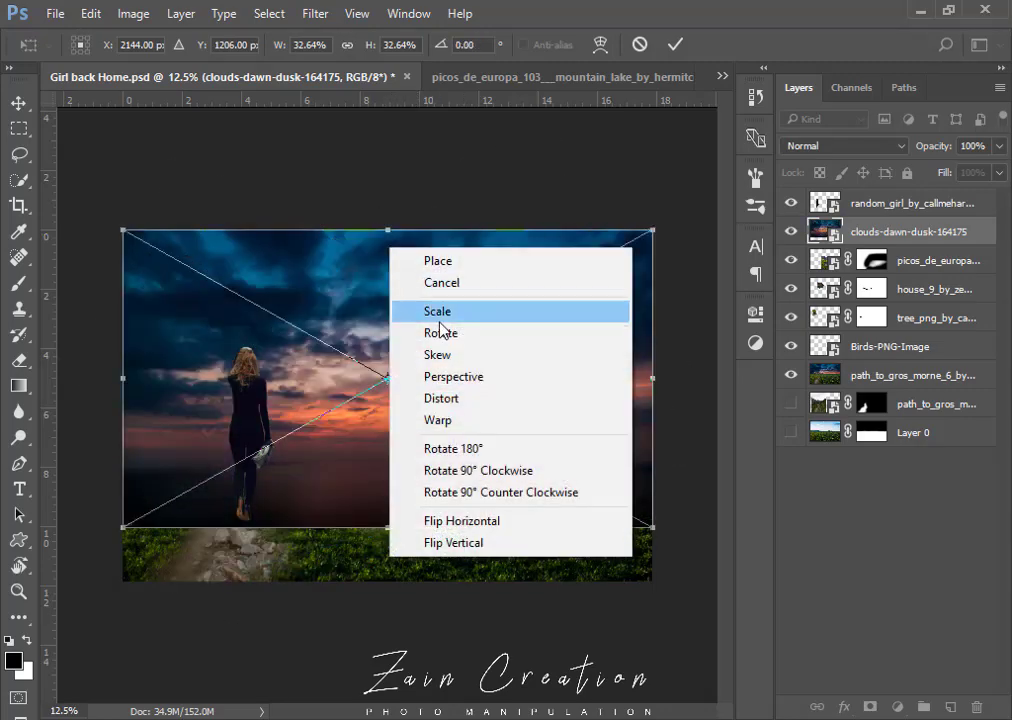
left_click(425, 311)
left_click_drag(388, 230, 385, 688)
left_click_drag(478, 555, 490, 412)
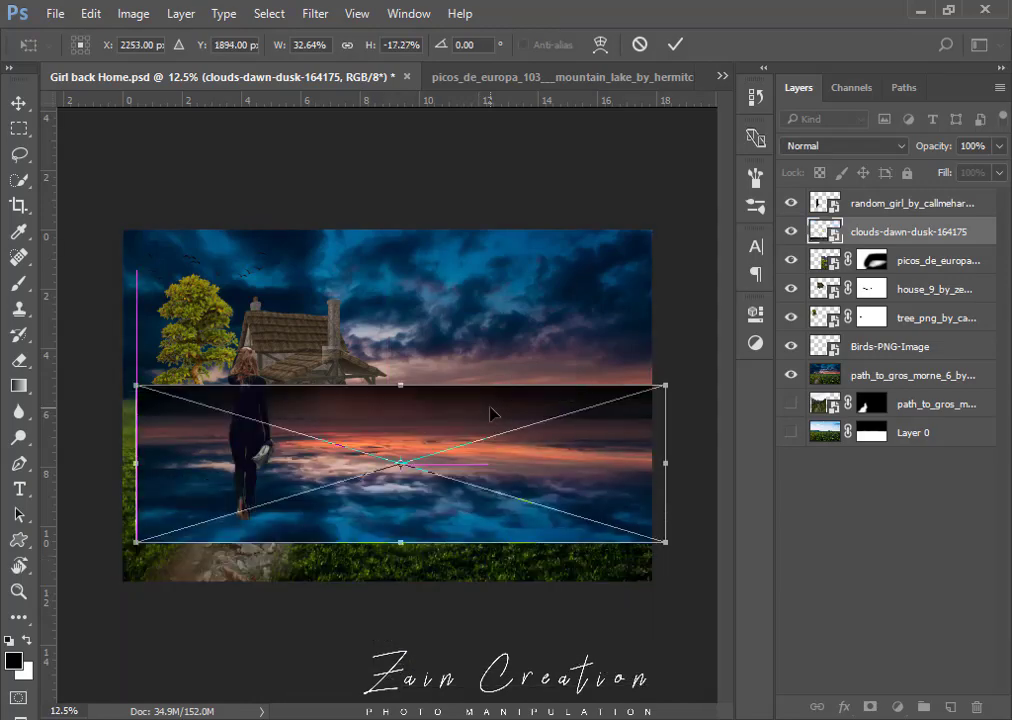
left_click_drag(404, 387, 404, 260)
left_click_drag(440, 372, 425, 327)
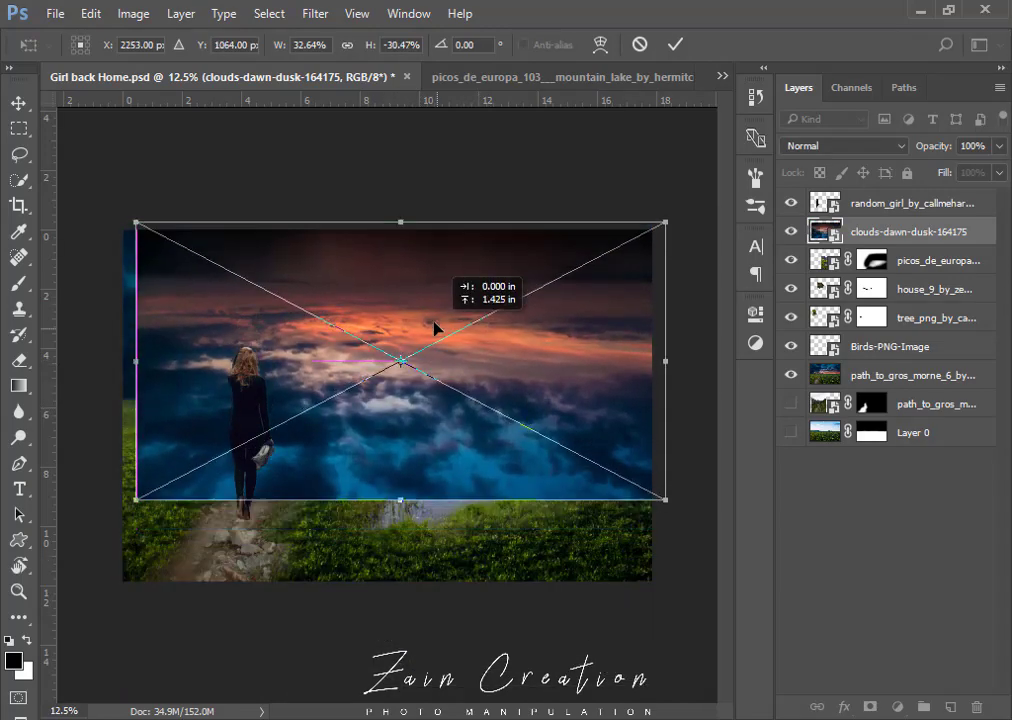
left_click_drag(388, 499, 388, 527)
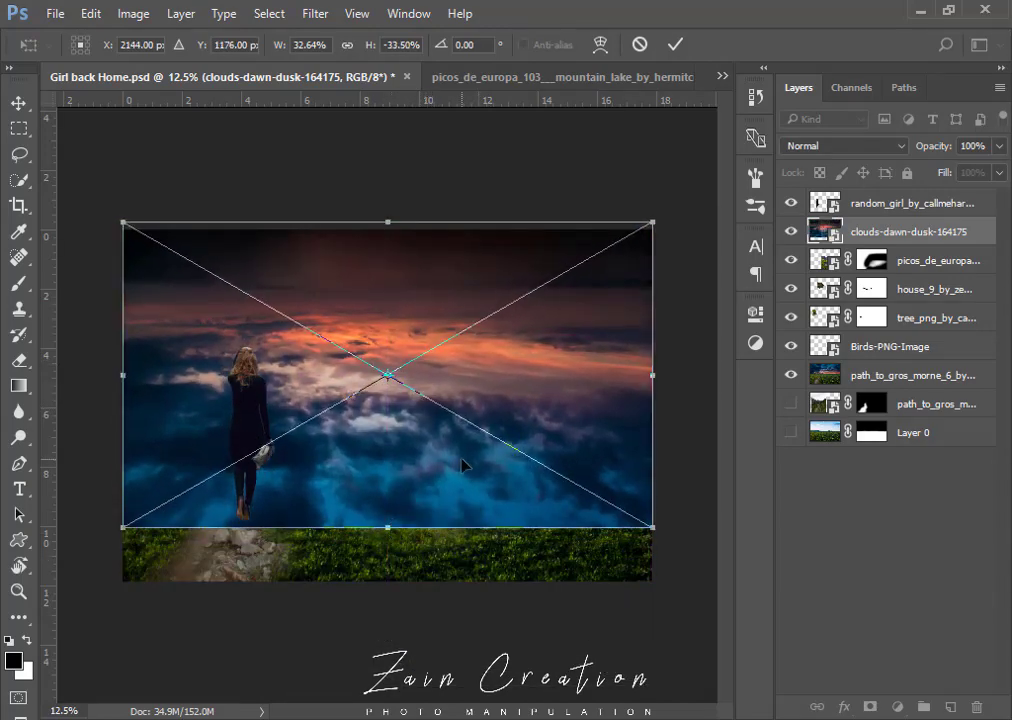
key("Return")
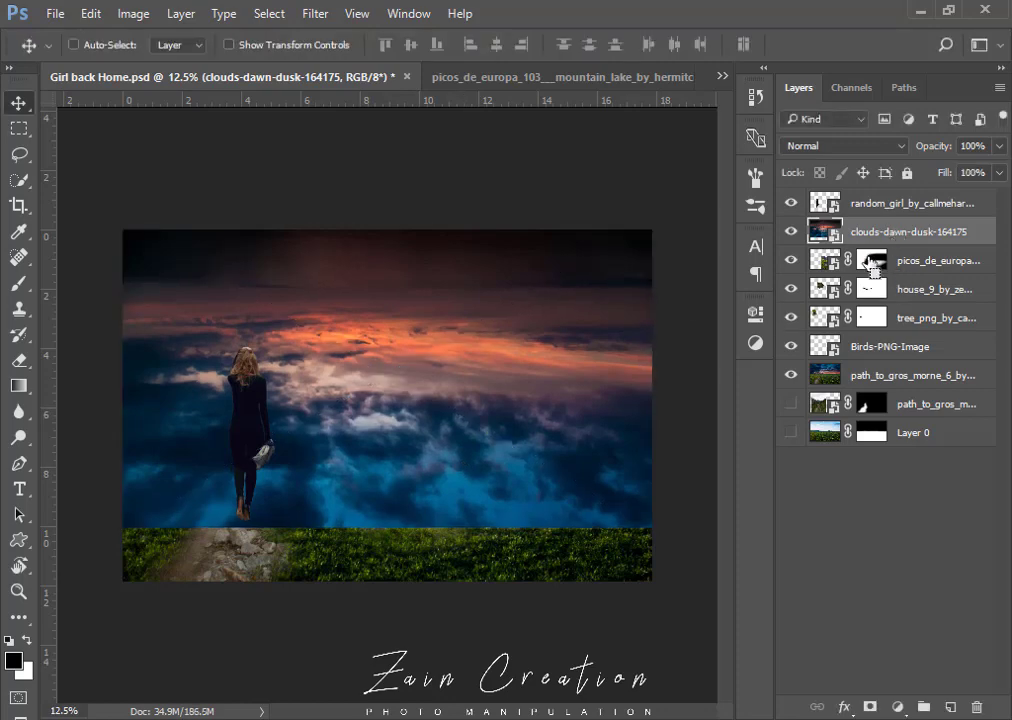
Clip the clouds-dawn-dusk layer to the picos_de_europa lake layer.
left_click(871, 261, "ctrl")
left_click(838, 246, "alt")
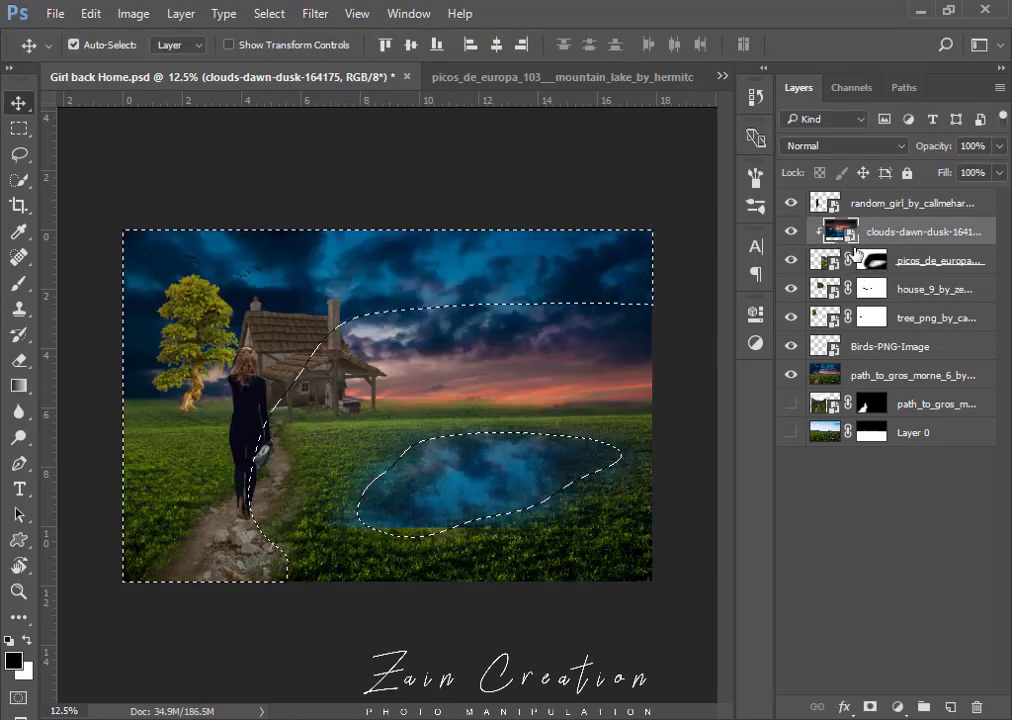
key("ctrl+d")
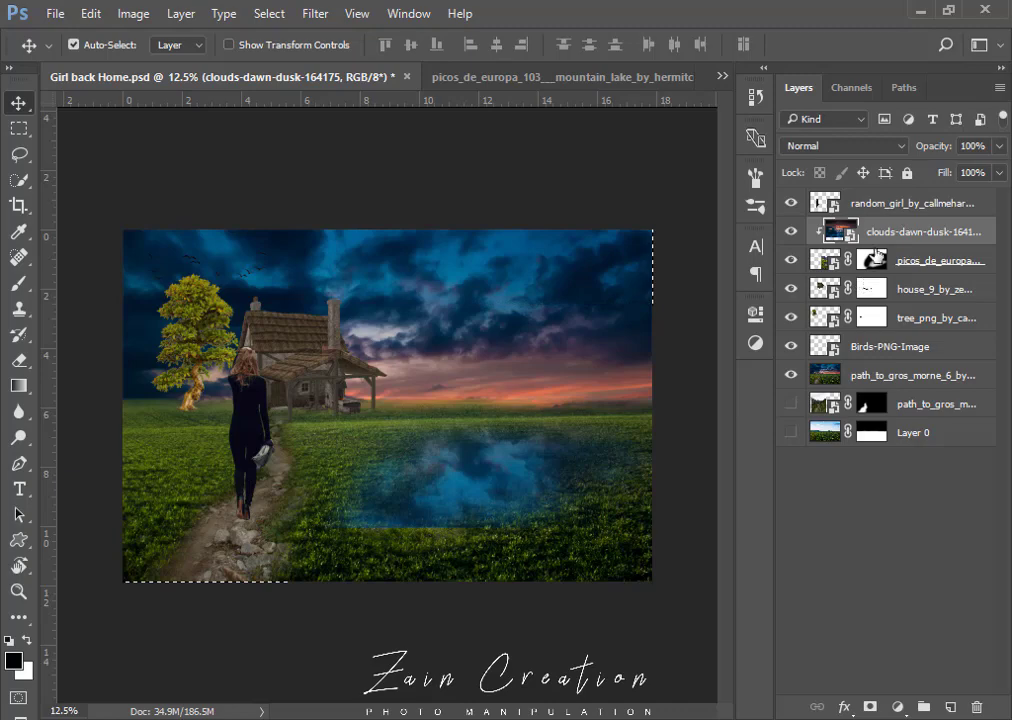
Try Screen, Multiply and Normal blend modes on the sky, lowering its opacity.
left_click(855, 148)
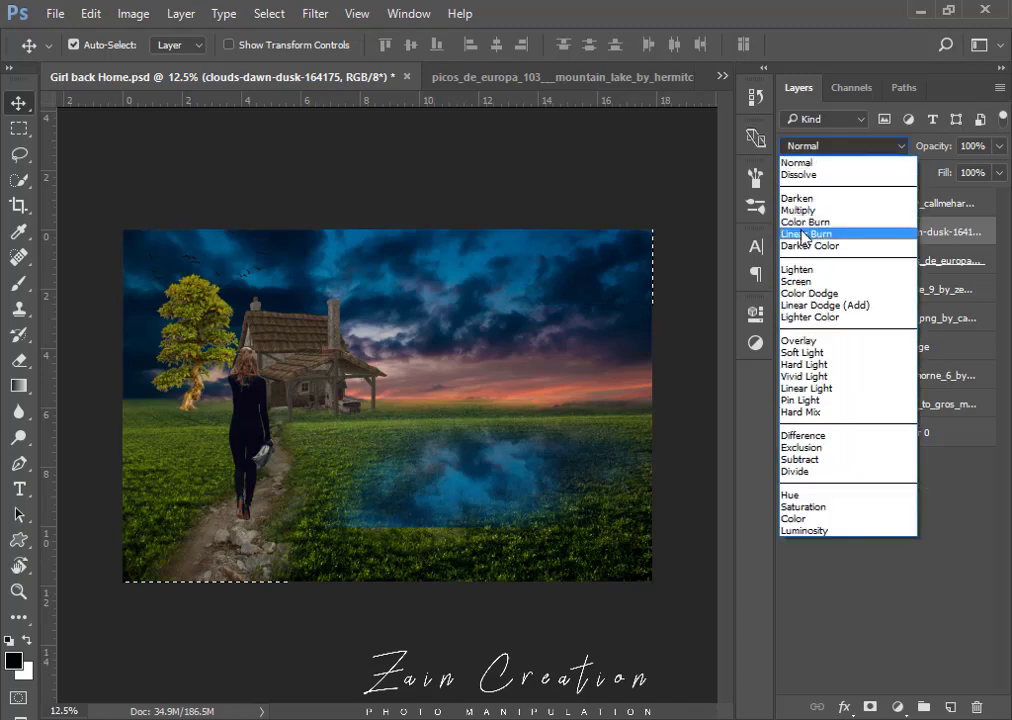
left_click(855, 278)
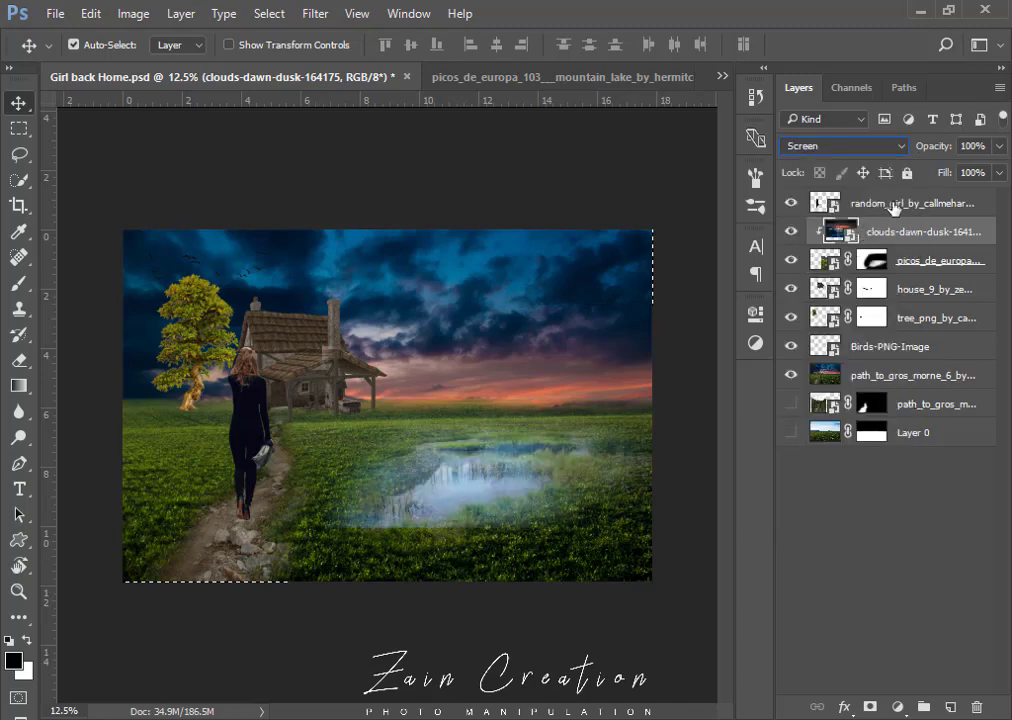
left_click(860, 146)
left_click(830, 210)
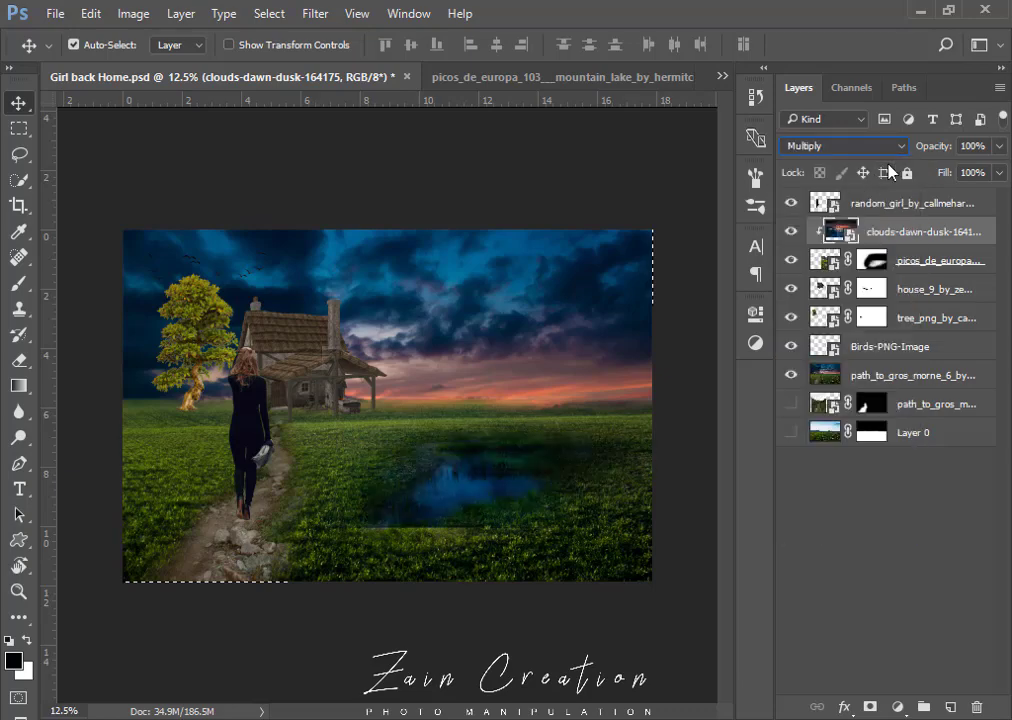
left_click(905, 148)
left_click(822, 160)
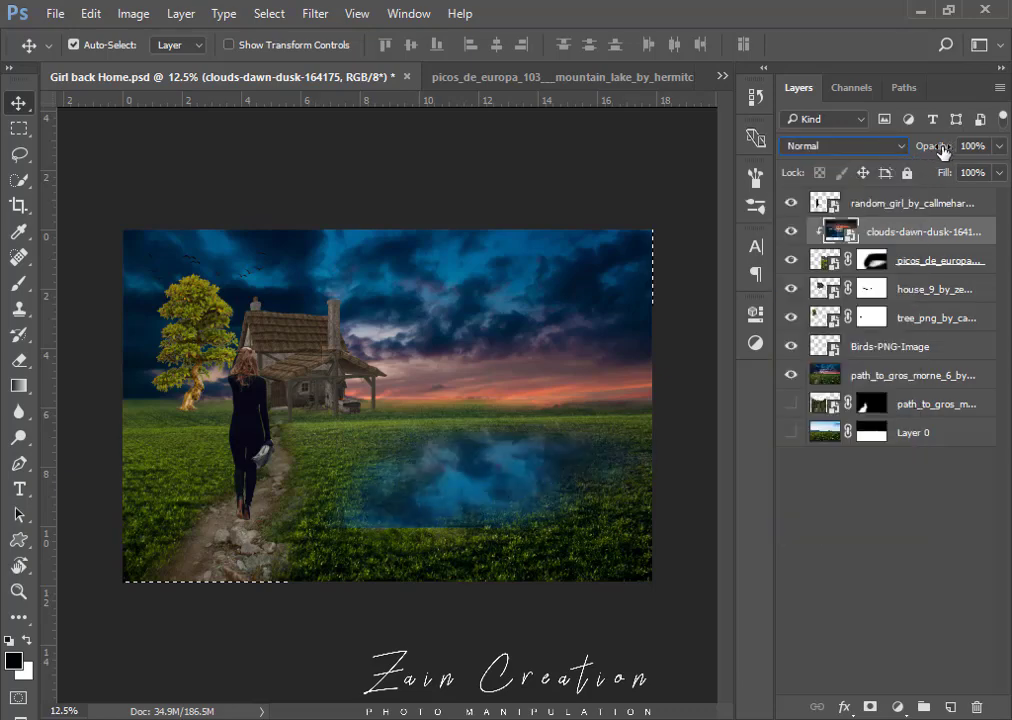
left_click_drag(944, 147, 918, 152)
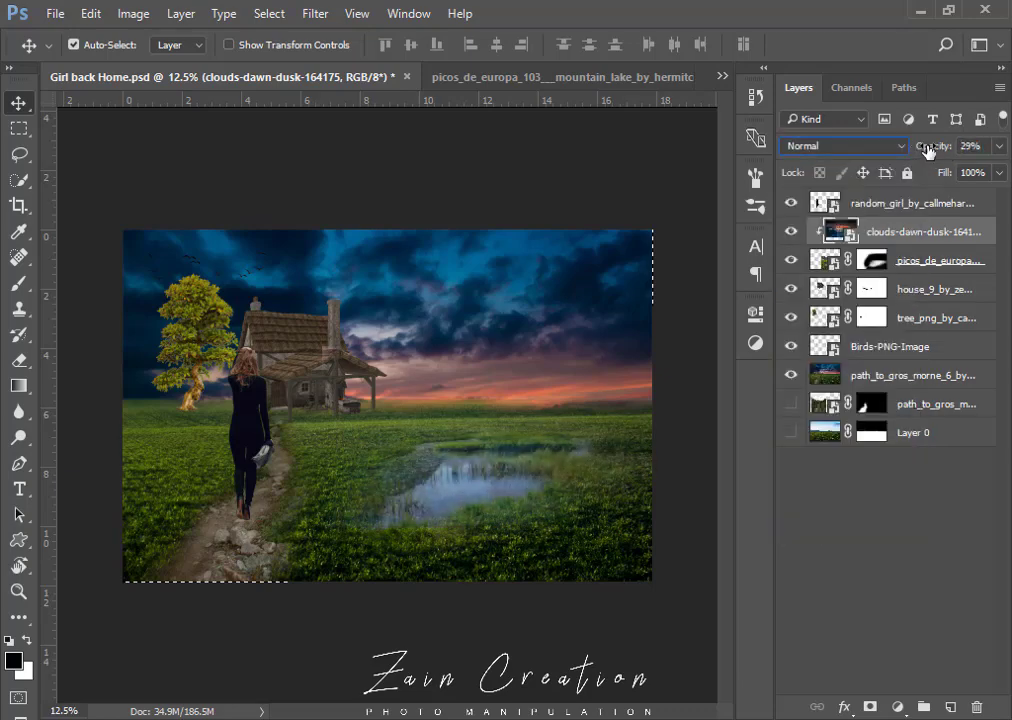
left_click(791, 234)
Set the clipped sky layer to Overlay blending at 57% opacity.
scroll(547, 321, "up", 1)
scroll(553, 332, "down", 1)
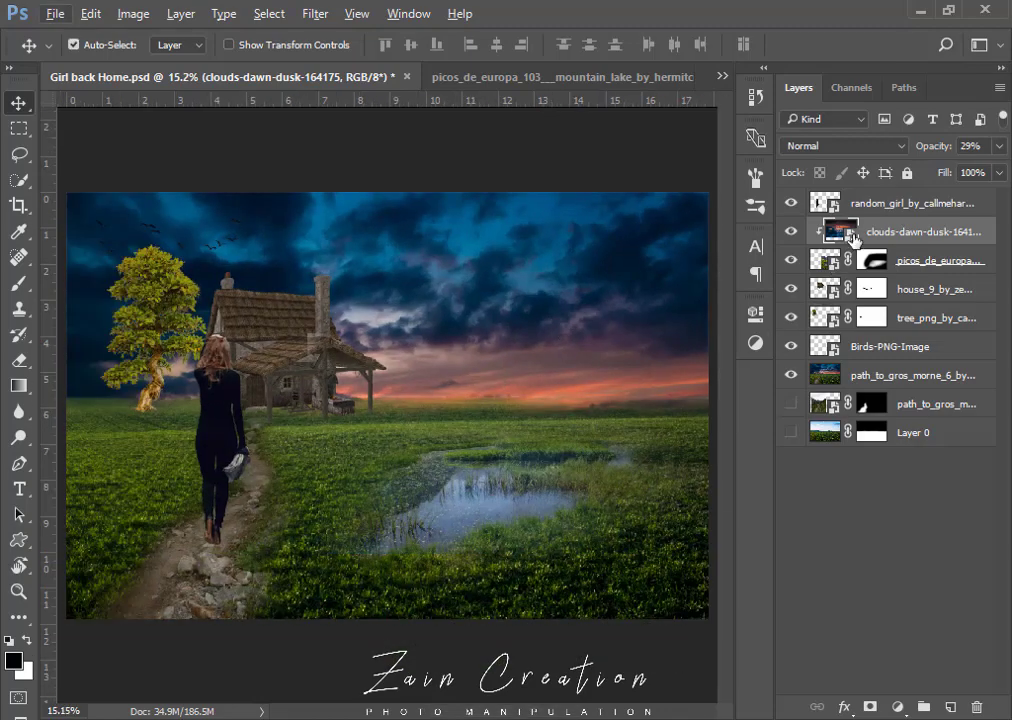
mouse_move(934, 148)
left_mouse_down()
mouse_move(969, 148)
mouse_move(924, 152)
left_mouse_up()
left_click(865, 151)
left_click(796, 345)
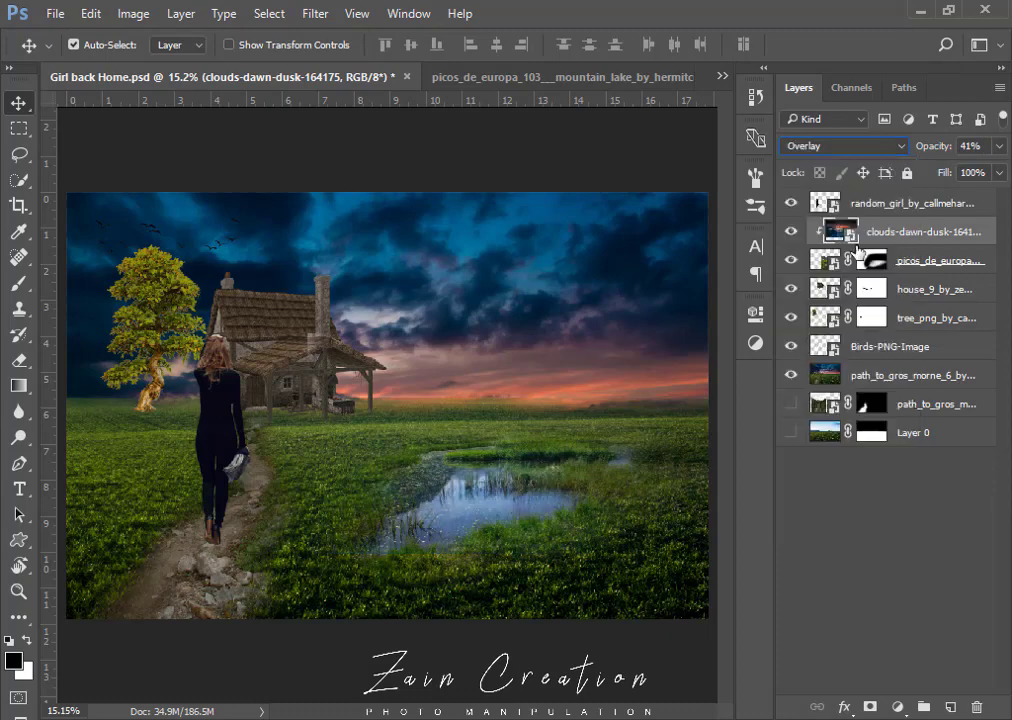
left_click_drag(936, 150, 943, 152)
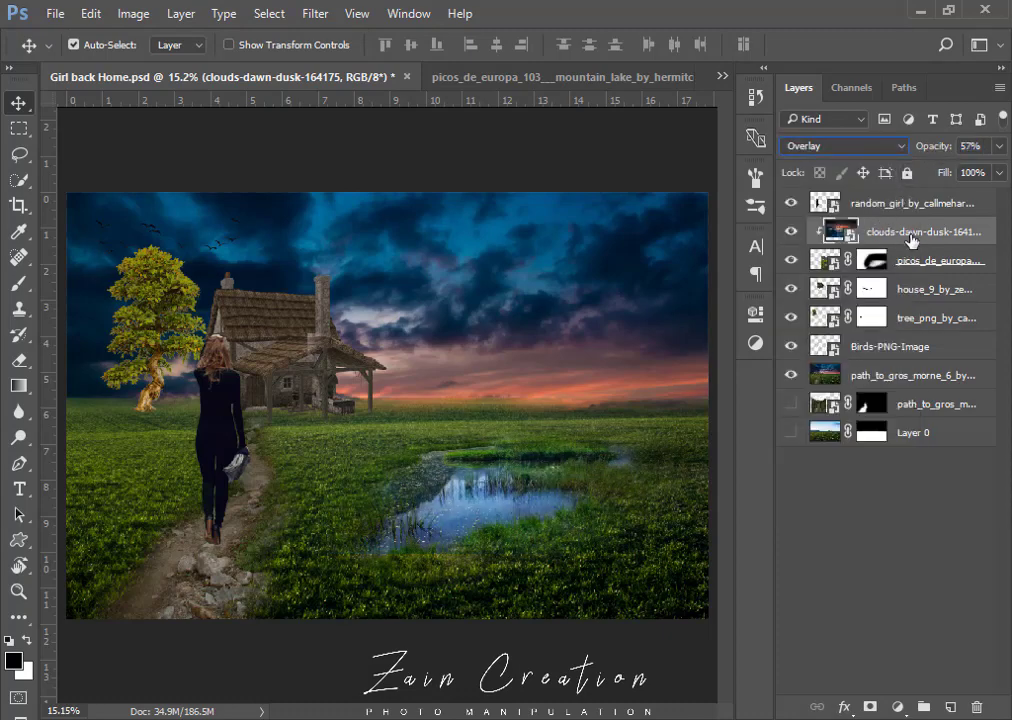
Add a clouds layer mask and paint black over the grass right of the pond.
left_click(872, 706)
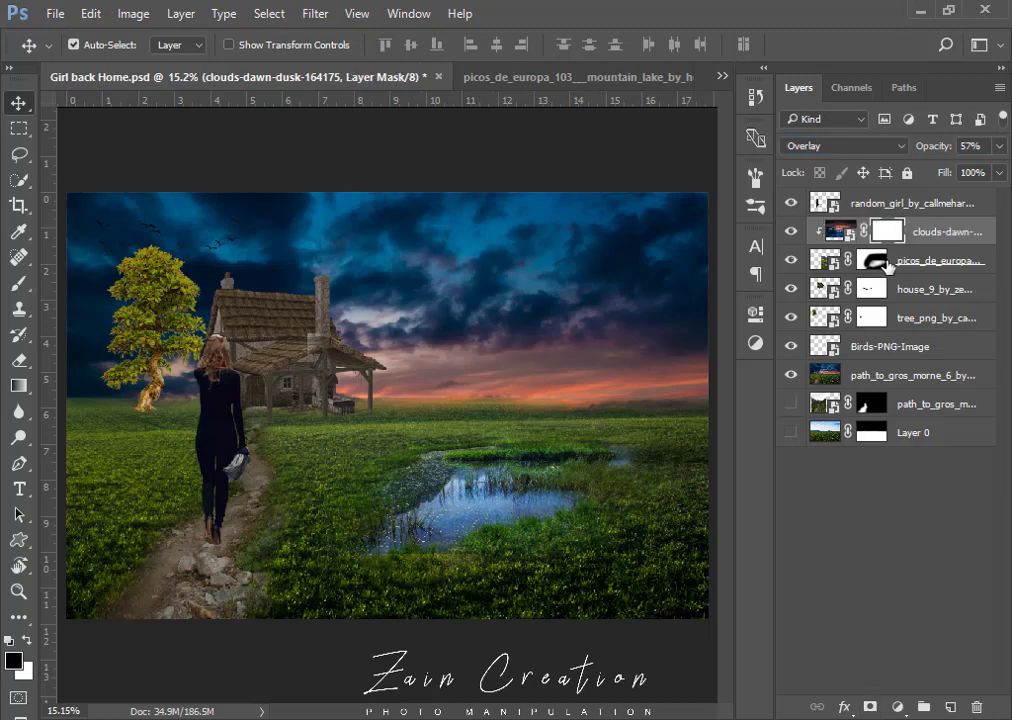
key("b")
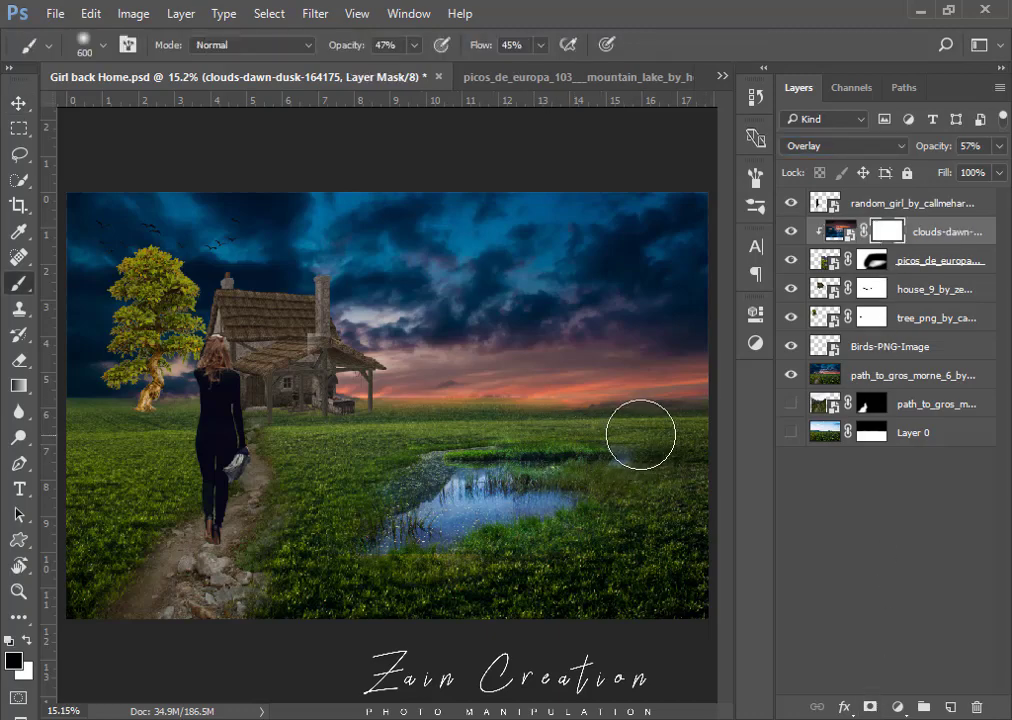
left_click_drag(612, 537, 490, 578)
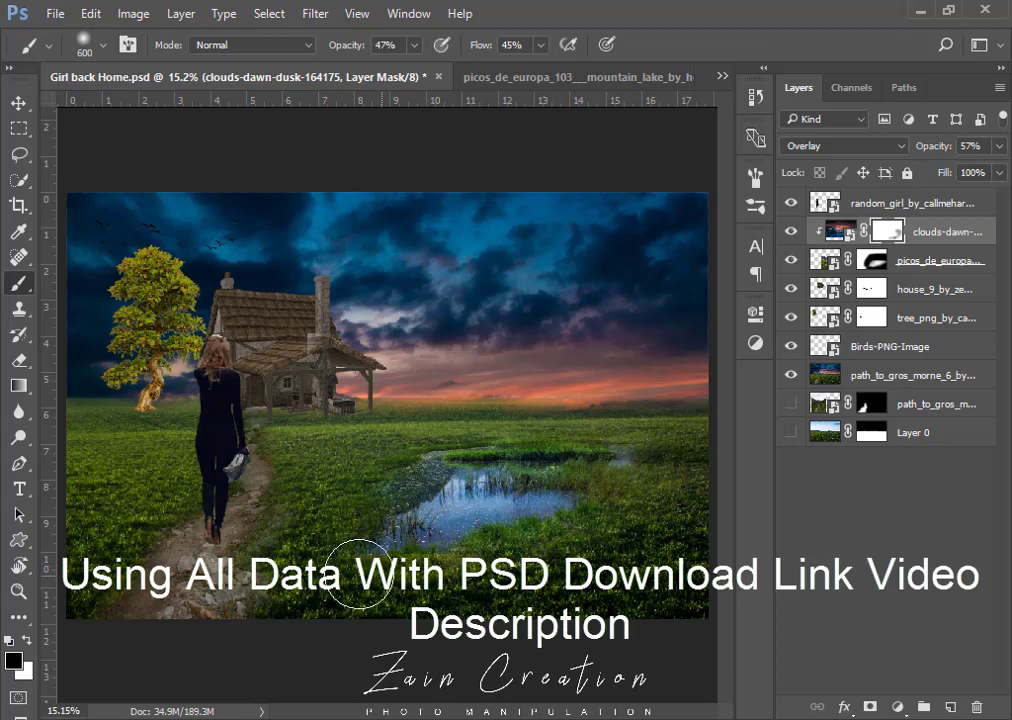
scroll(357, 545, "down", 2)
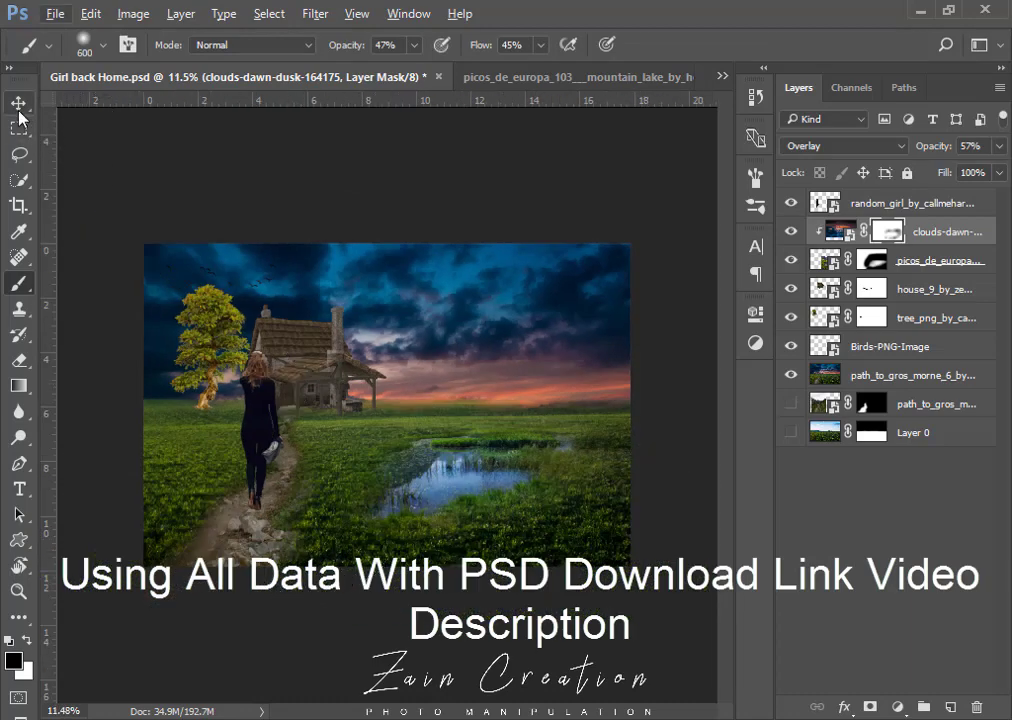
left_click(19, 110)
scroll(447, 462, "up", 1)
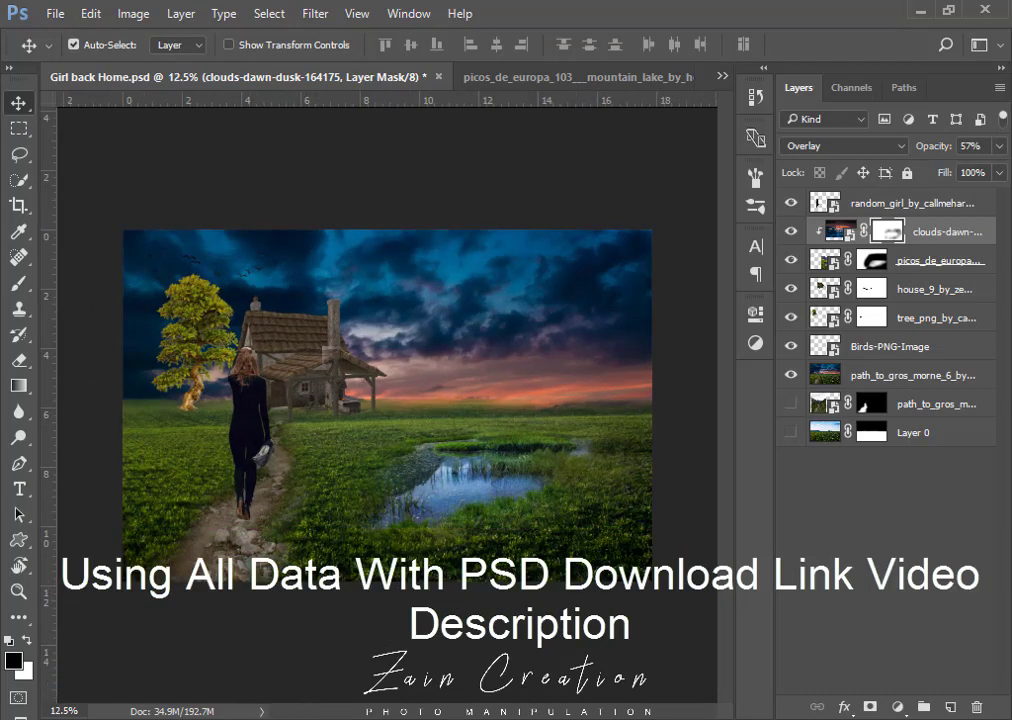
Drag wild_flowers_and_grass_weeds from Lake Stock to Photoshop and close picos_de_europa_103.
left_click(248, 690)
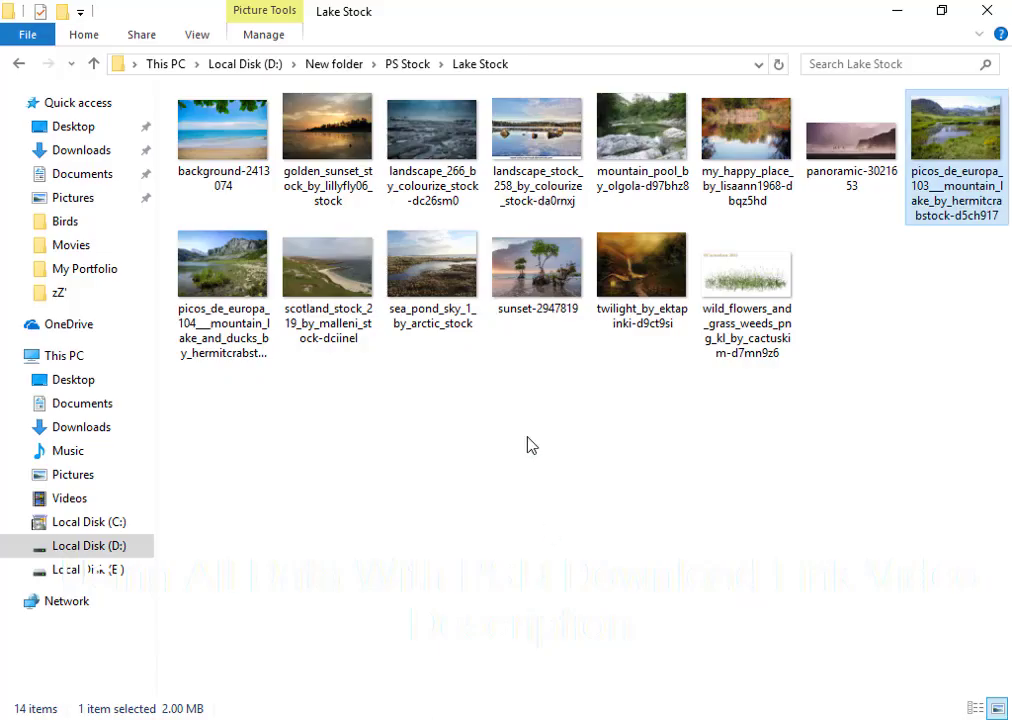
left_click(740, 306)
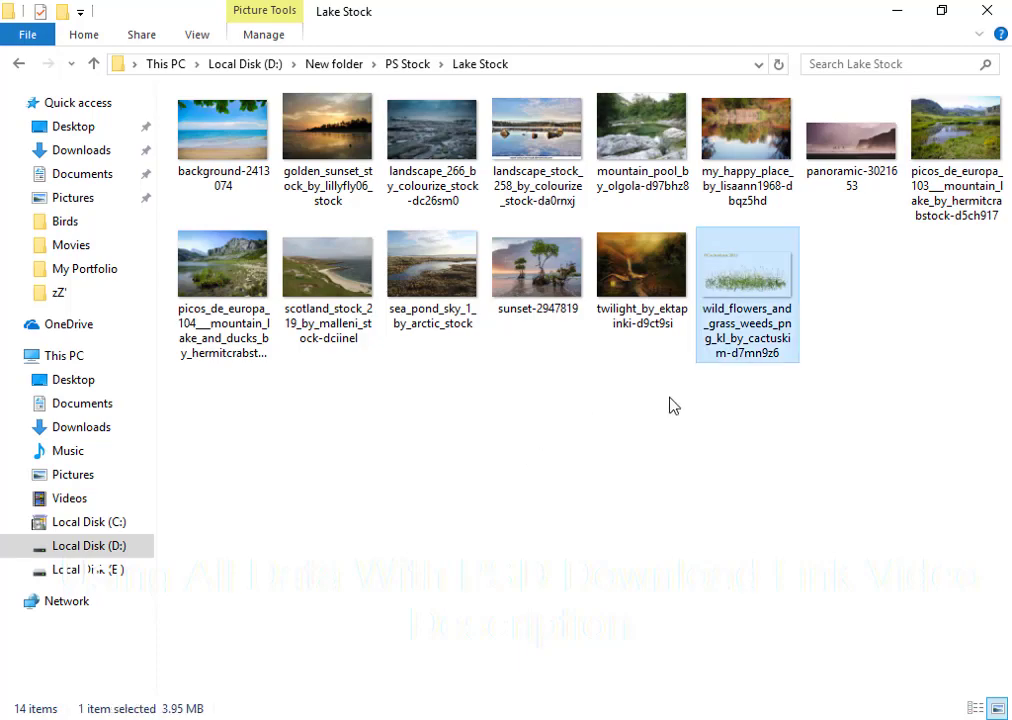
left_click_drag(745, 290, 390, 367)
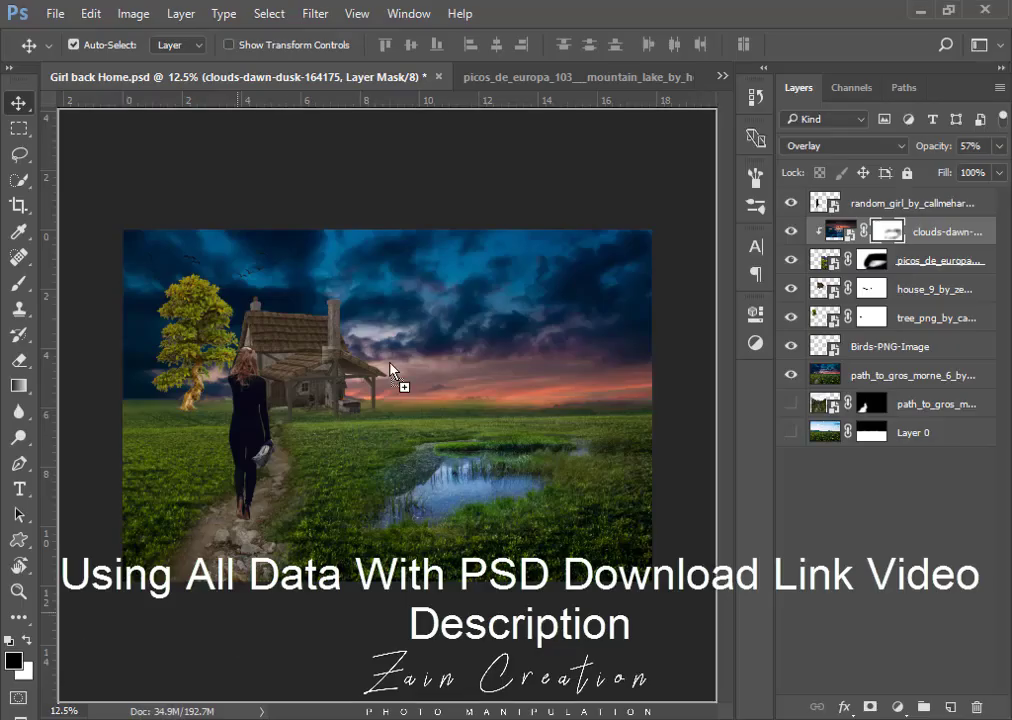
left_click_drag(645, 135, 679, 78)
left_click(679, 78)
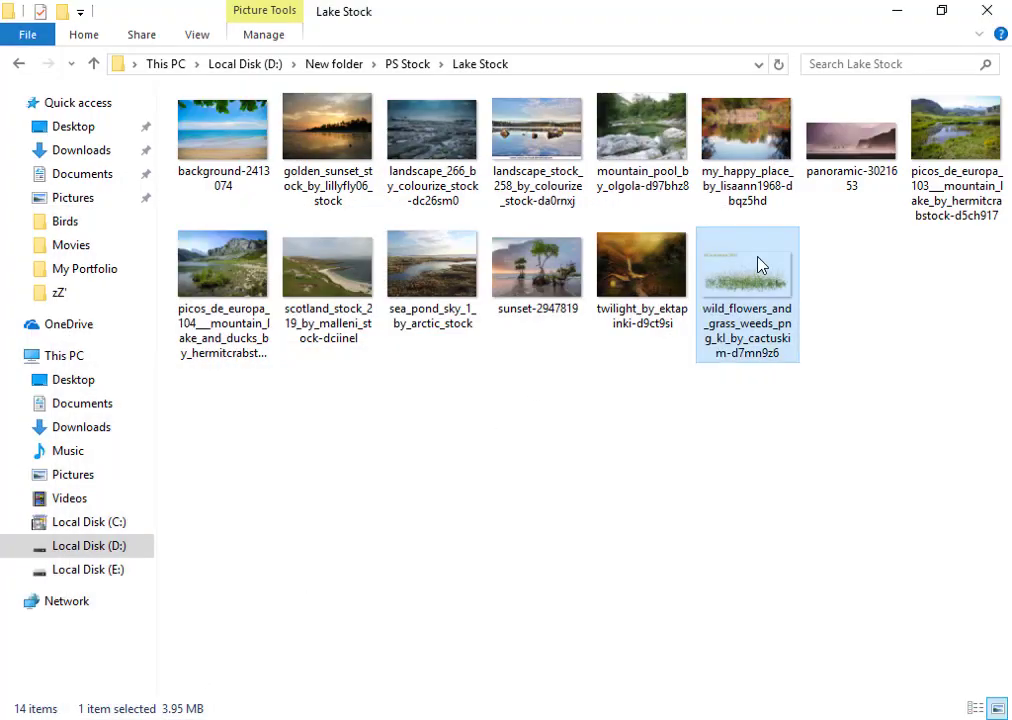
Open the wild flowers PNG and lasso-delete its copyright watermark.
mouse_move(760, 265)
left_mouse_down()
mouse_move(462, 245)
mouse_move(541, 78)
left_mouse_up()
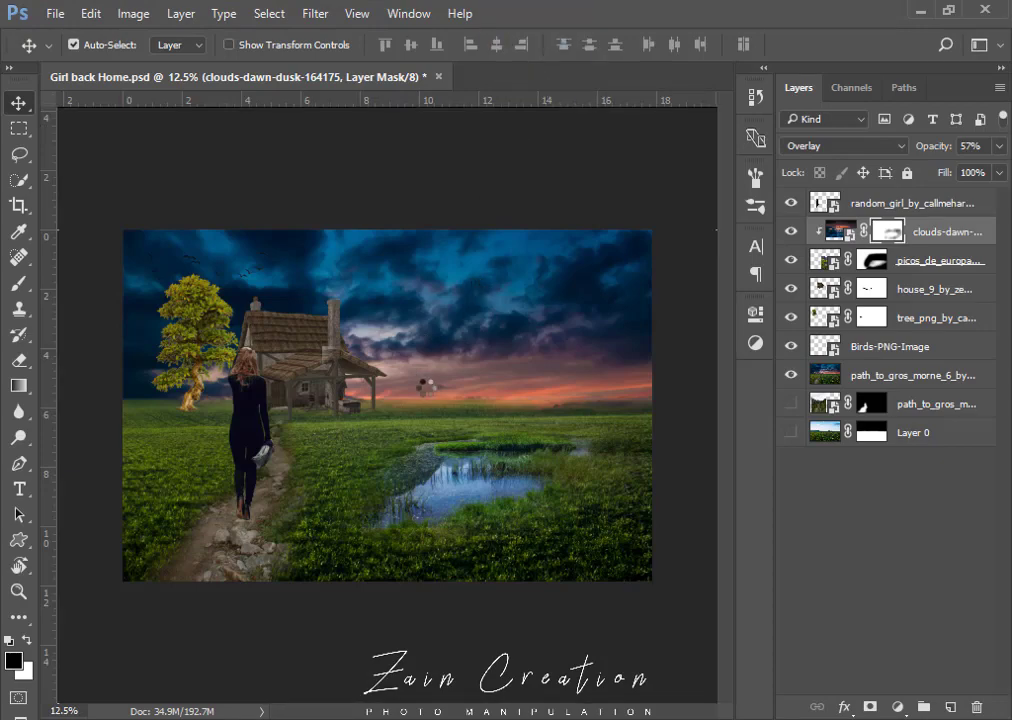
left_click(18, 158)
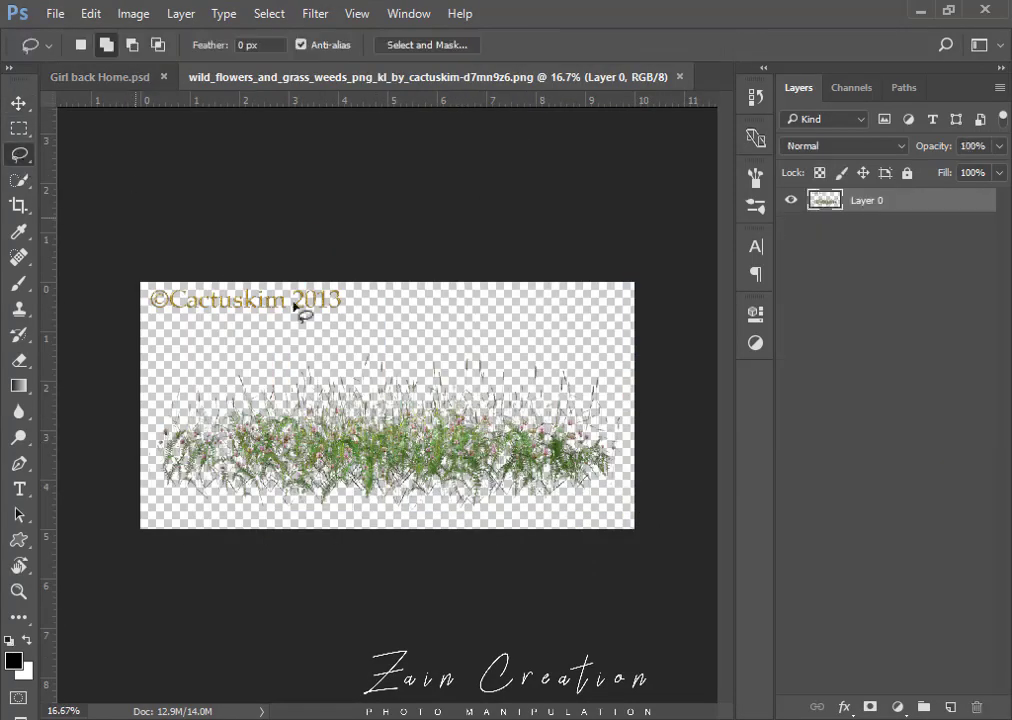
key("Delete")
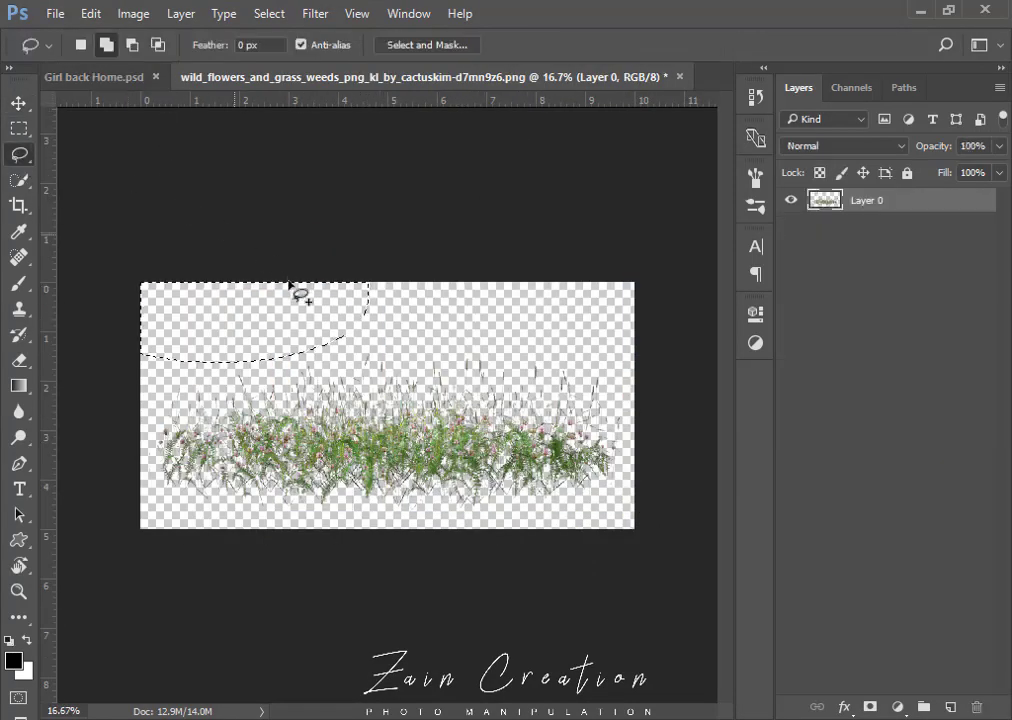
key("ctrl+d")
Move the grass image into Girl back Home.psd as Layer 1, accepting the profile warning.
left_click(18, 103)
mouse_move(273, 334)
left_mouse_down()
mouse_move(104, 75)
mouse_move(398, 407)
left_mouse_up()
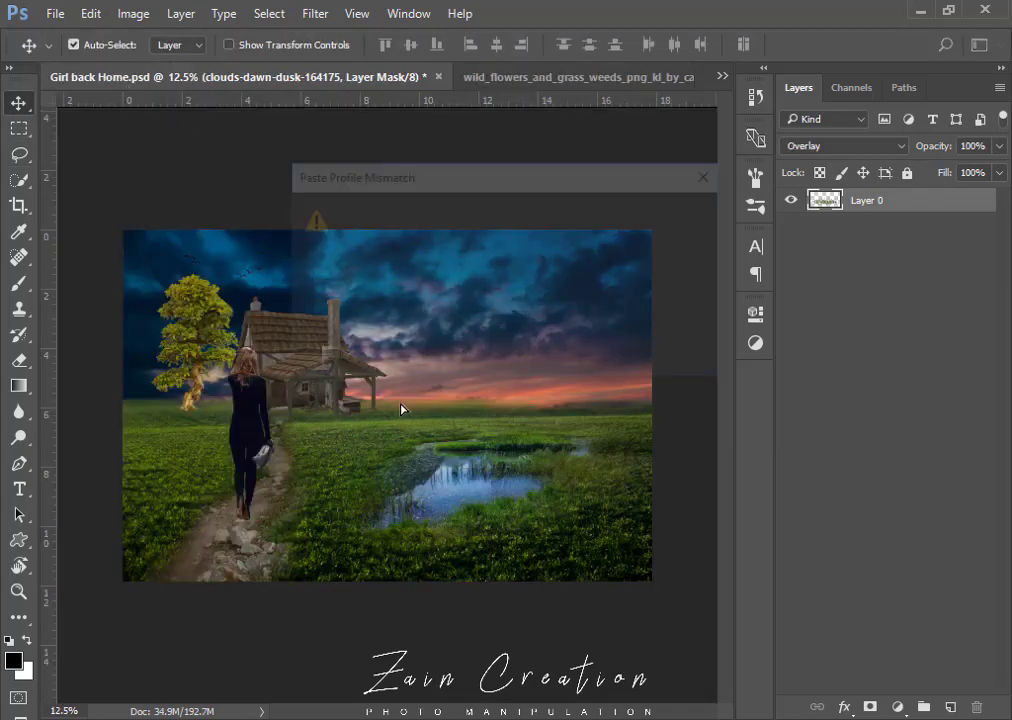
left_click(617, 359)
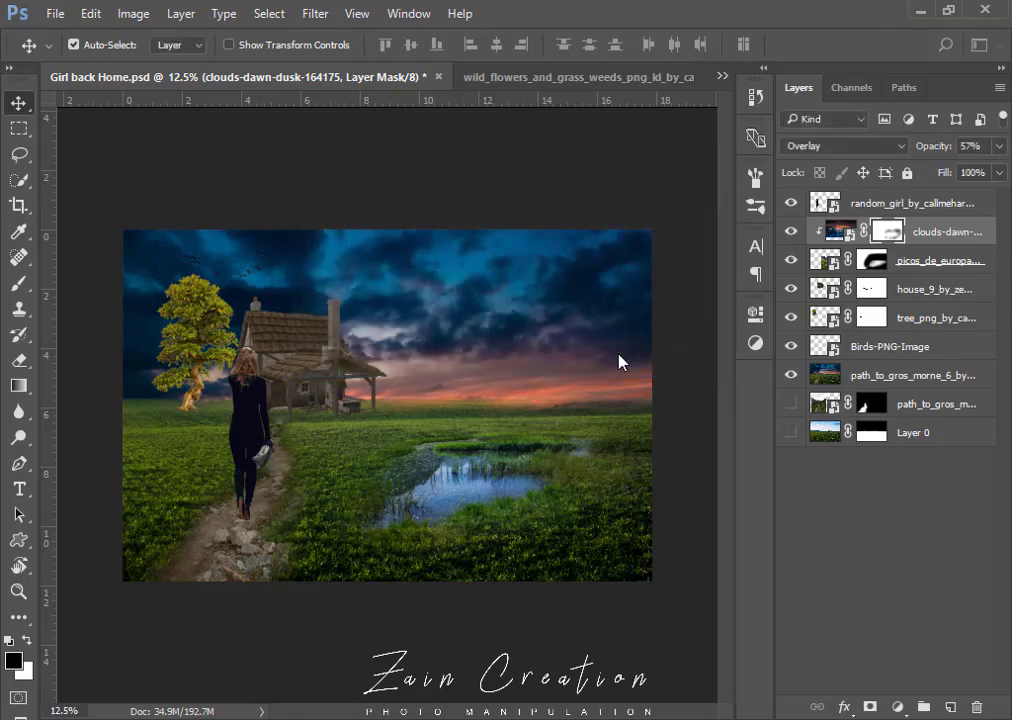
key("ctrl+t")
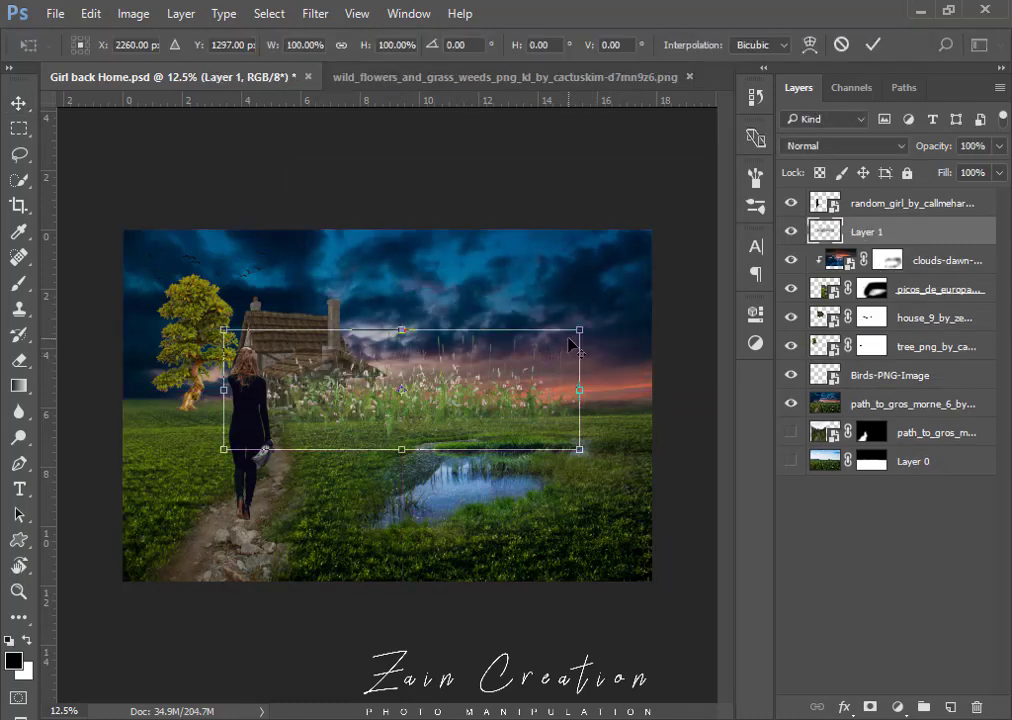
Scale the grass to about 28% and place it on the pond's near bank.
mouse_move(563, 345)
left_mouse_down()
mouse_move(469, 377)
mouse_move(462, 445)
mouse_move(491, 536)
mouse_move(538, 526)
mouse_move(473, 529)
mouse_move(425, 452)
mouse_move(408, 471)
mouse_move(442, 522)
left_mouse_up()
key("ctrl+z")
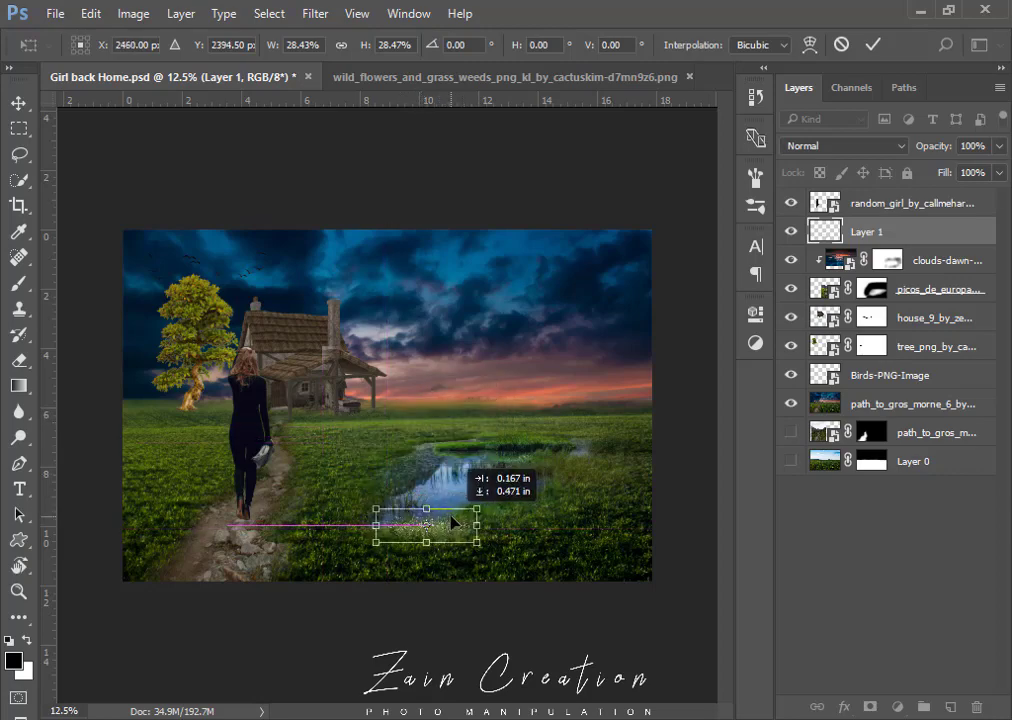
key("Return")
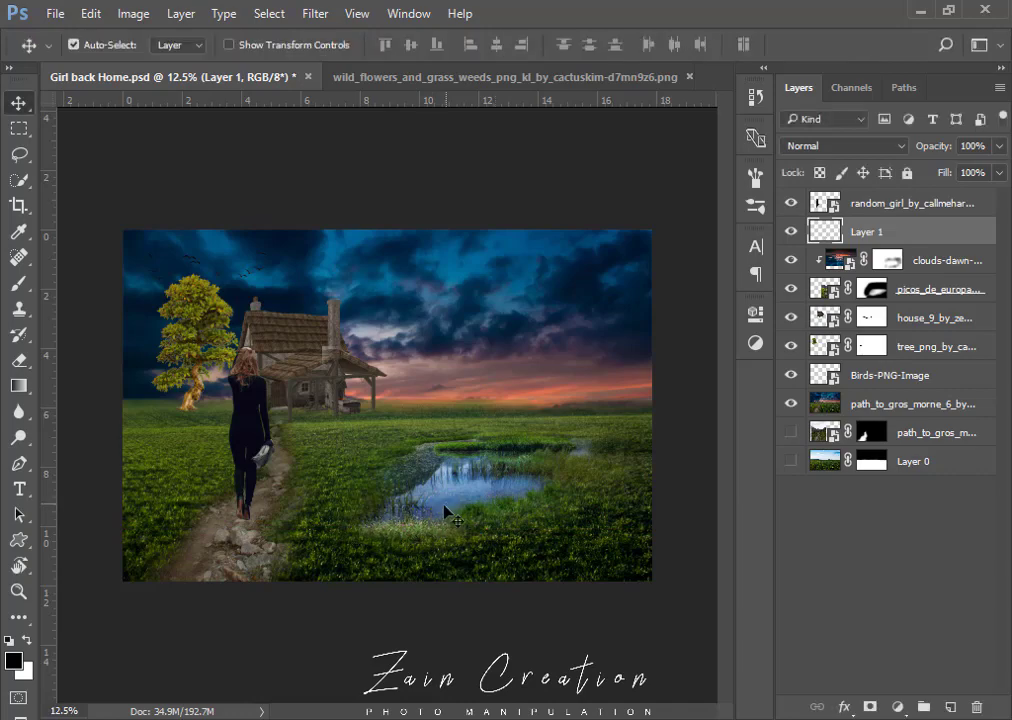
scroll(420, 550, "up", 1)
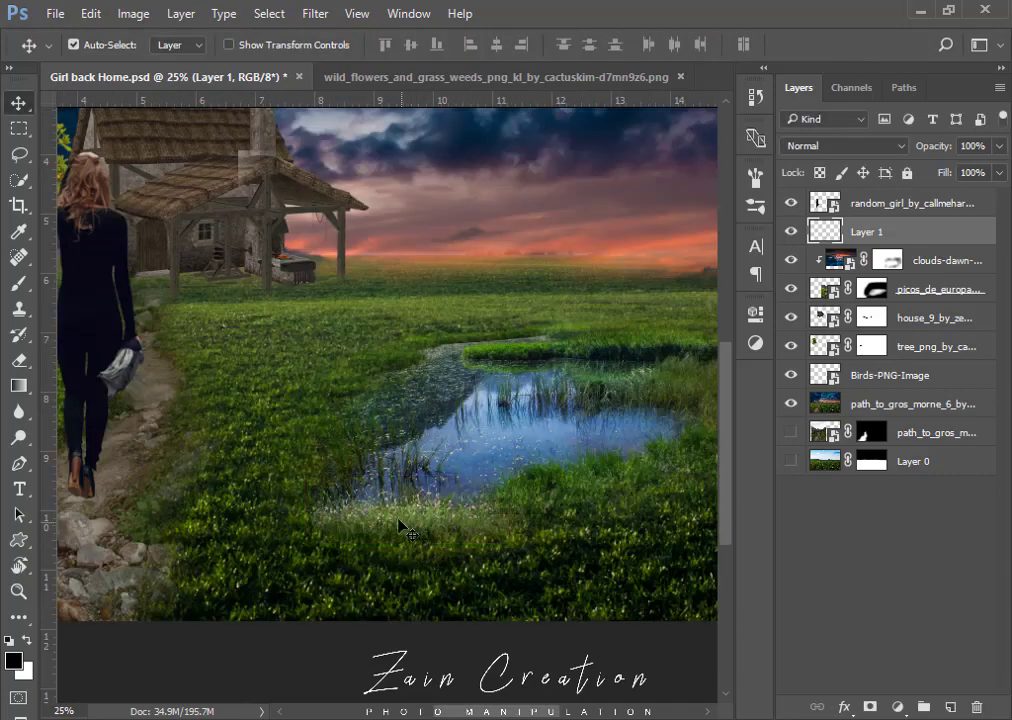
mouse_move(407, 524)
left_mouse_down()
mouse_move(398, 514)
mouse_move(574, 495)
mouse_move(635, 465)
mouse_move(562, 465)
mouse_move(268, 512)
mouse_move(321, 340)
left_mouse_up()
Warp the grass clump and copy it toward the pond's far edge.
key("ctrl+t")
right_click(574, 495)
left_click(622, 310)
key("Return")
left_click(256, 513, "ctrl")
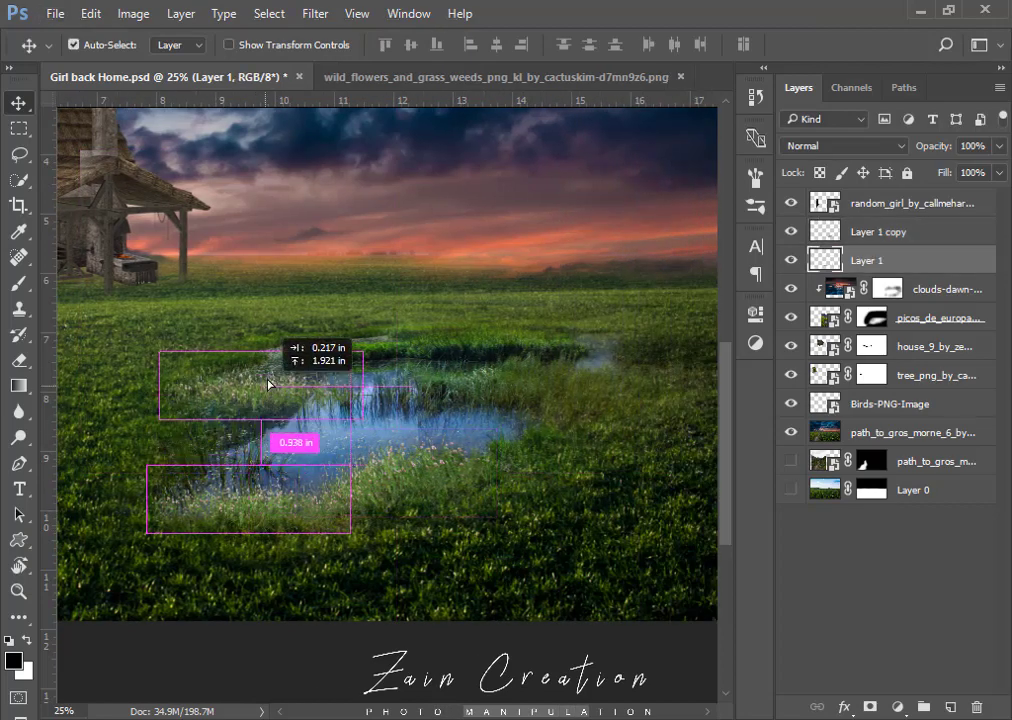
Warp the new grass copy so its corner bends down toward the pond.
key("ctrl+t")
right_click(321, 340)
left_click(368, 481)
mouse_move(212, 355)
left_mouse_down()
mouse_move(236, 377)
mouse_move(255, 360)
left_mouse_up()
key("Return")
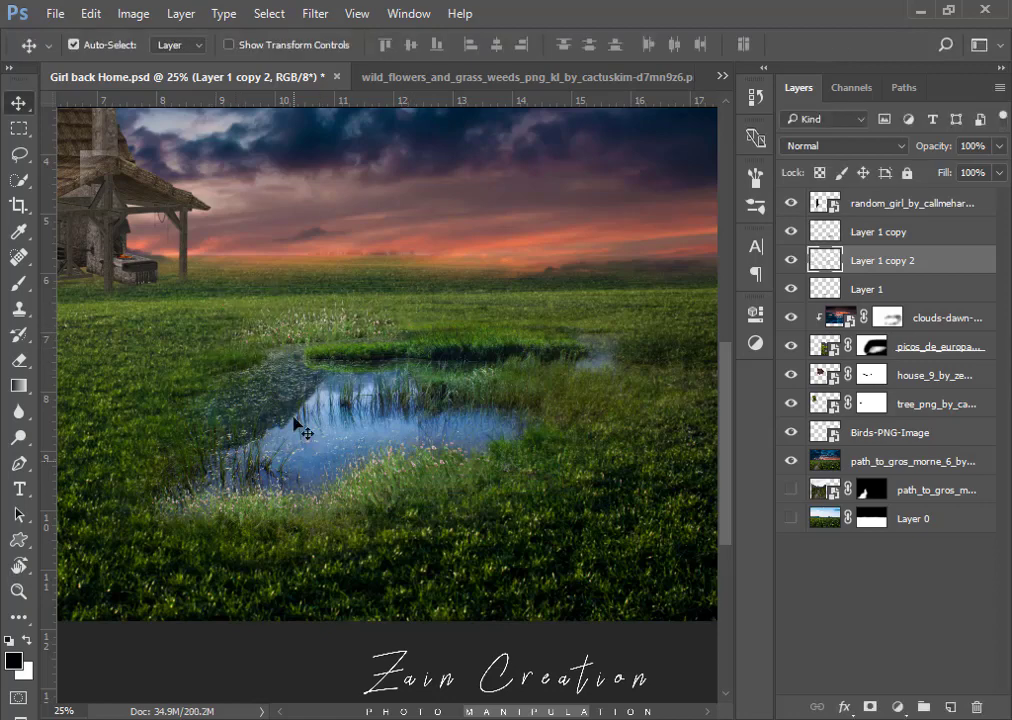
Duplicate the grass into a third copy and move it to the pond's left bank.
left_click_drag(248, 501, 262, 372)
key("ctrl+t")
right_click(270, 362)
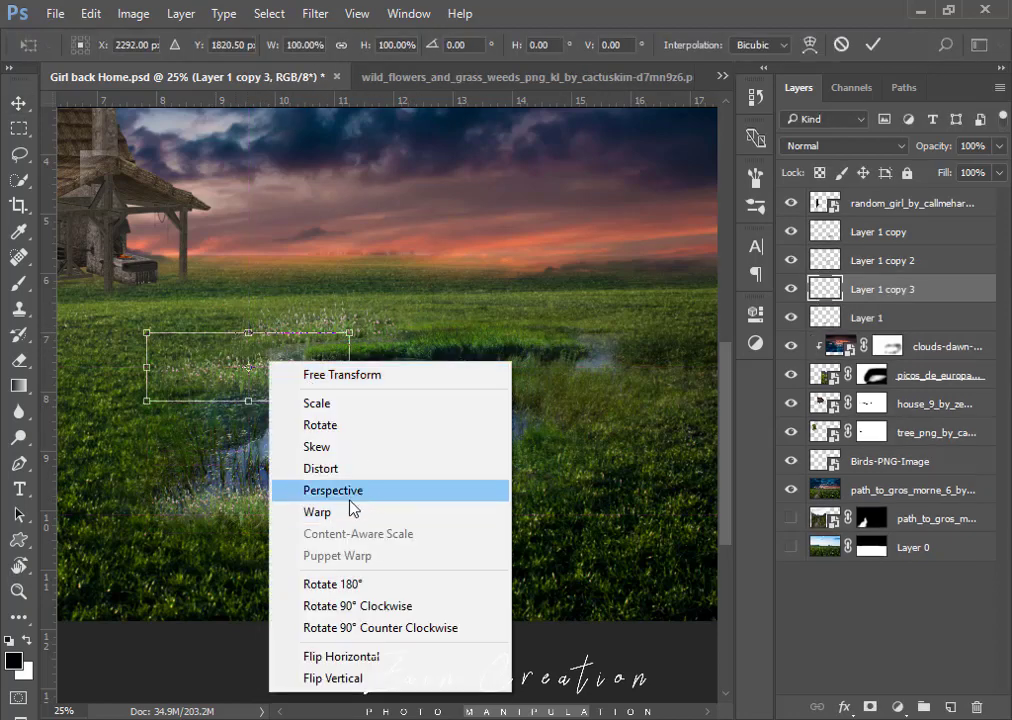
left_click(350, 511)
key("Return")
left_click_drag(271, 384, 226, 354)
Skew and warp Layer 1 copy 3 to curve along the pond's left shore.
key("ctrl+t")
right_click(160, 340)
left_click(240, 489)
left_click(247, 421)
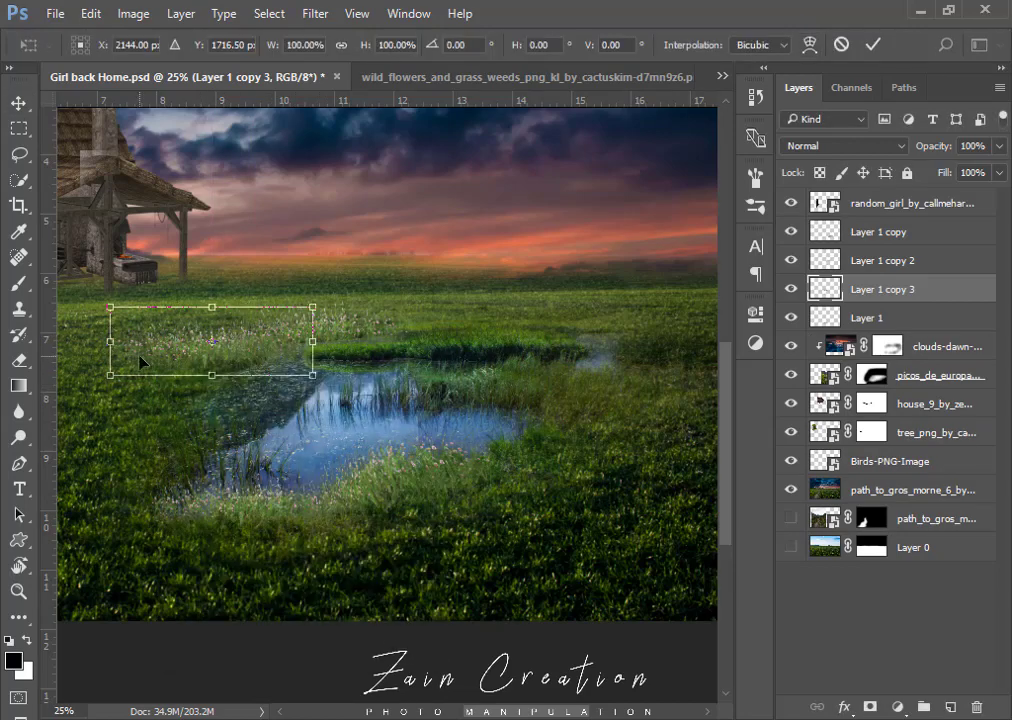
left_click_drag(110, 341, 158, 410)
right_click(240, 398)
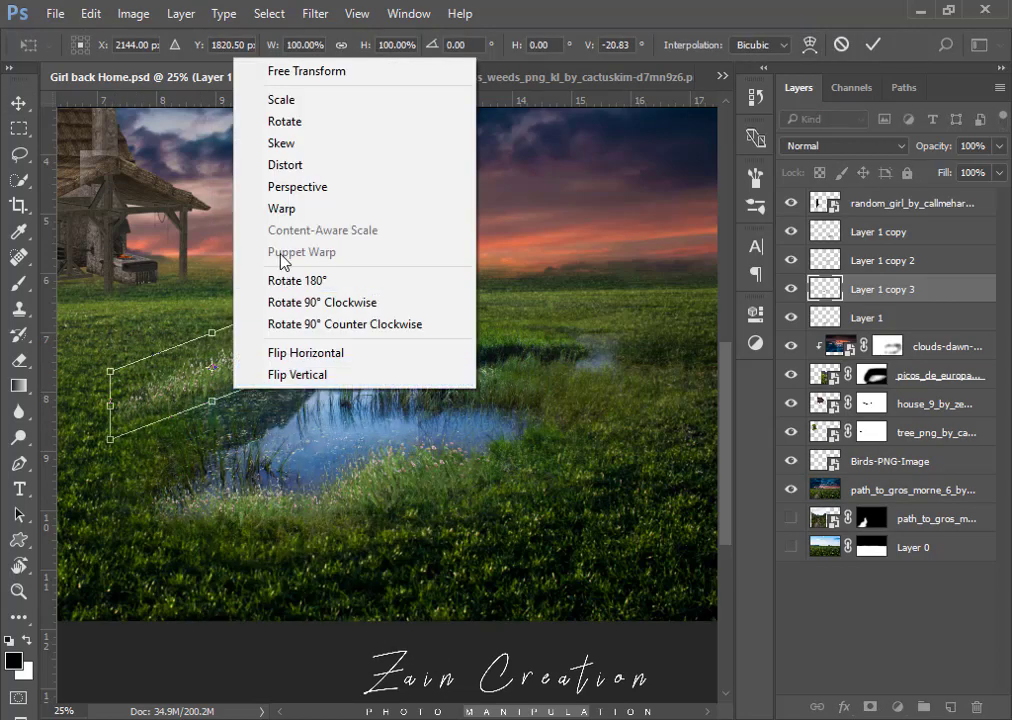
left_click(282, 208)
mouse_move(215, 355)
left_mouse_down()
mouse_move(118, 424)
mouse_move(143, 446)
mouse_move(221, 455)
left_mouse_up()
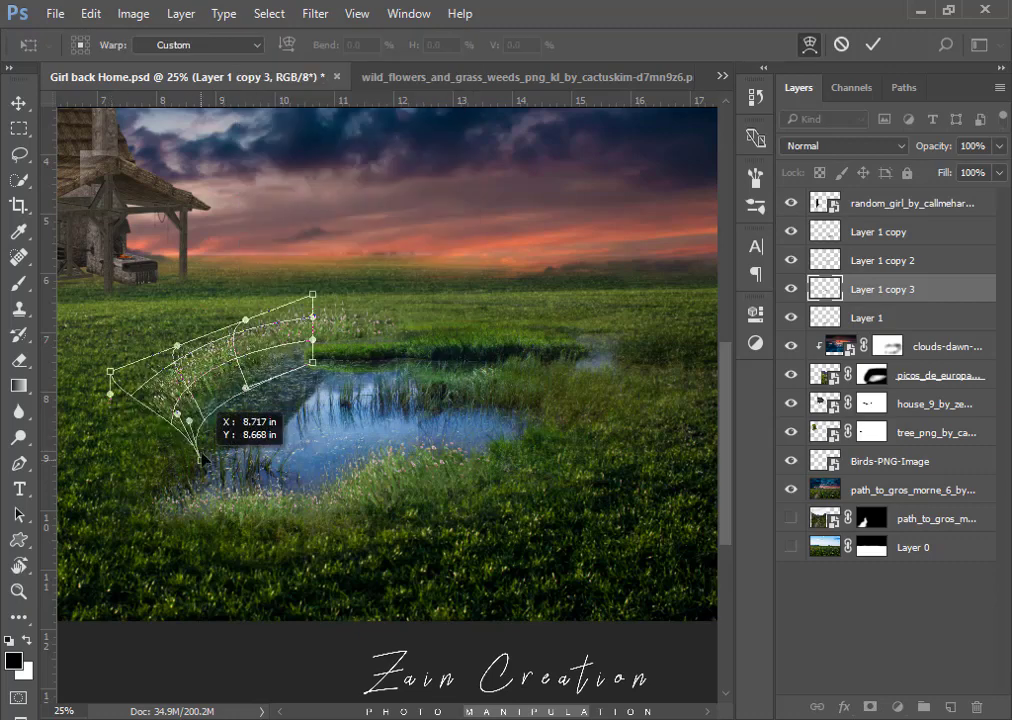
mouse_move(154, 365)
left_mouse_down()
mouse_move(201, 315)
mouse_move(208, 330)
mouse_move(244, 339)
left_mouse_up()
key("Return")
key("shift+alt+n")
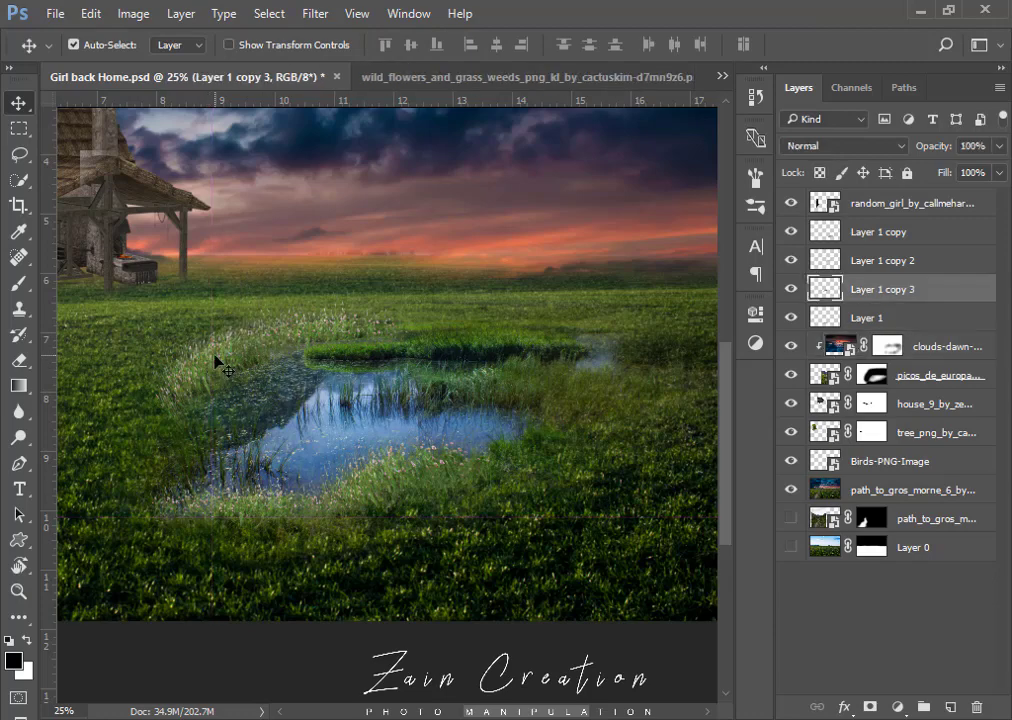
scroll(218, 375, "down", 1)
Duplicate the grass, then cancel the transform and delete the extra copy.
key("ctrl+j")
key("ctrl+t")
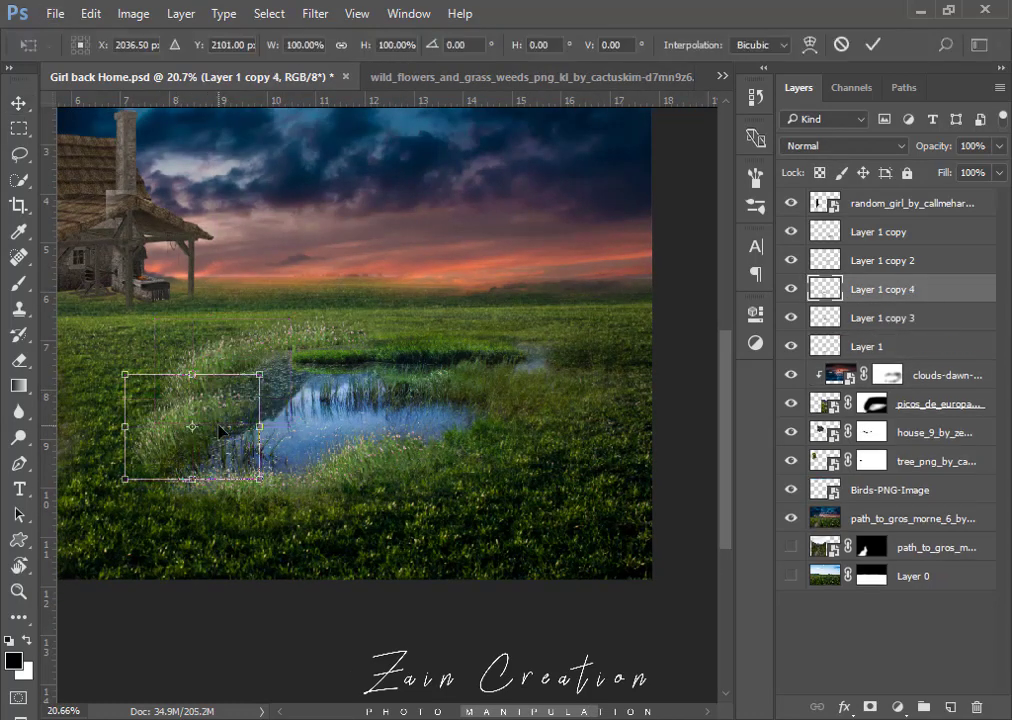
right_click(205, 425)
key("Escape")
key("Escape")
key("Delete")
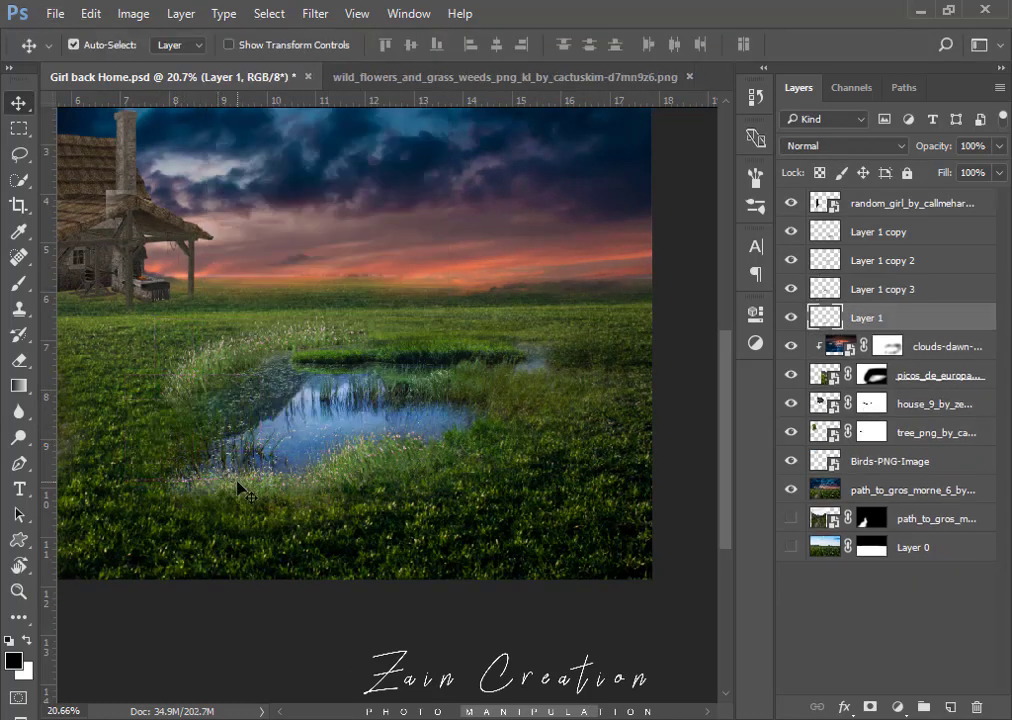
Duplicate the grass again, distort it into a narrow strip, and warp it.
key("ctrl+j")
key("ctrl+t")
right_click(258, 429)
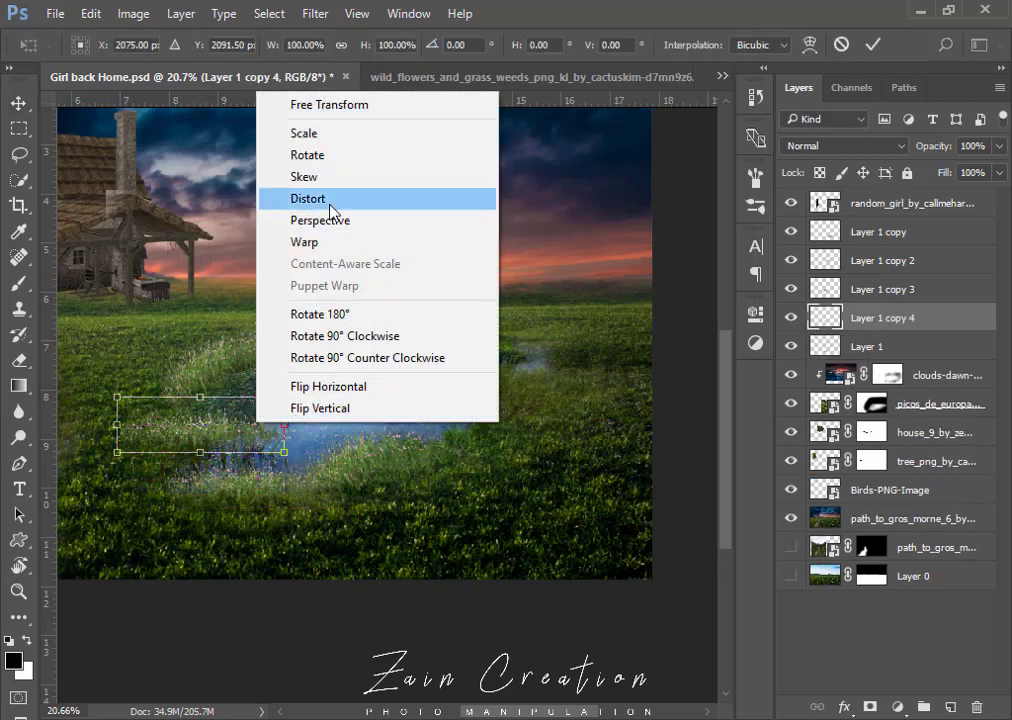
left_click(332, 200)
left_click_drag(286, 430, 210, 437)
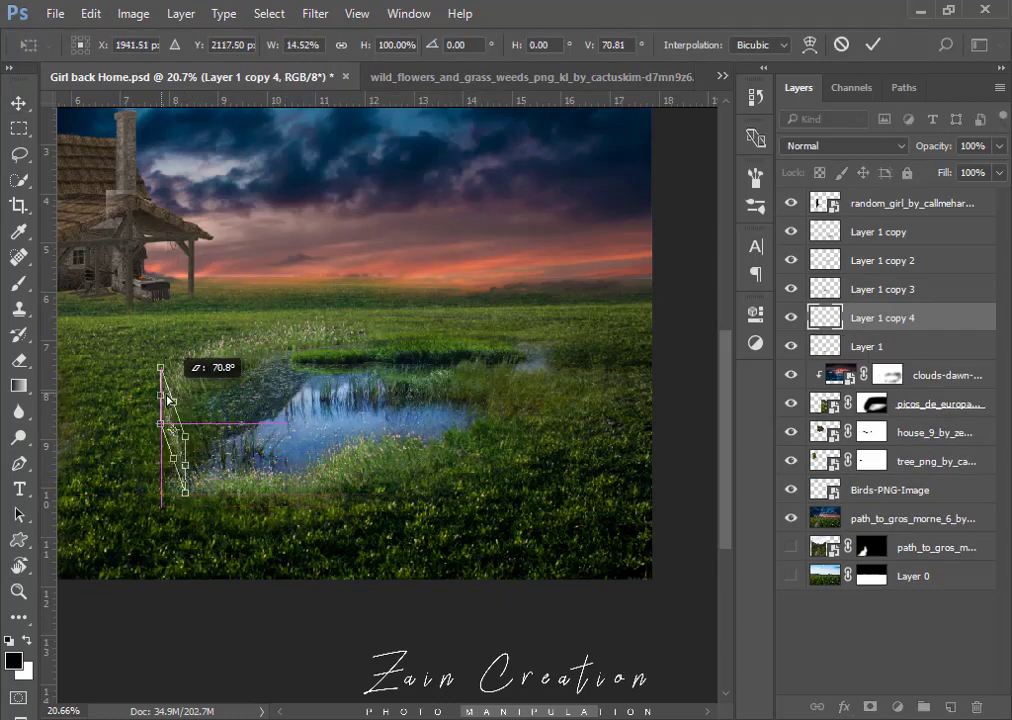
right_click(210, 437)
left_click(226, 228)
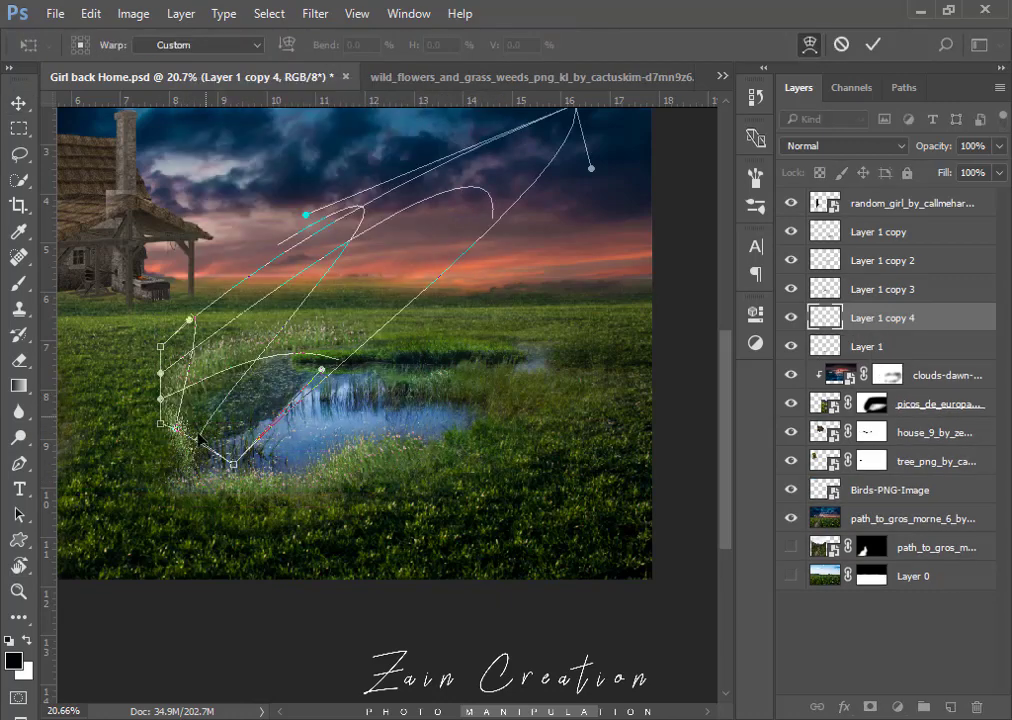
scroll(196, 447, "down", 3)
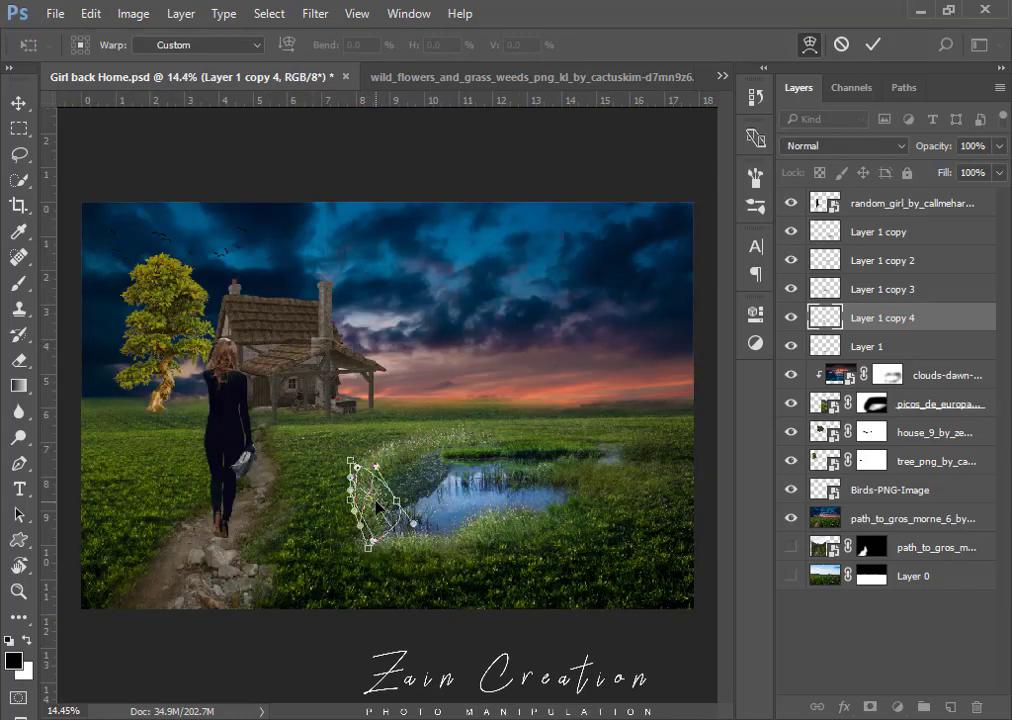
key("Return")
Nudge, resize and warp Layer 1 copy 4 so it curves along the pond's left bank.
scroll(422, 524, "up", 3)
left_click_drag(364, 558, 334, 522)
key("ctrl+t")
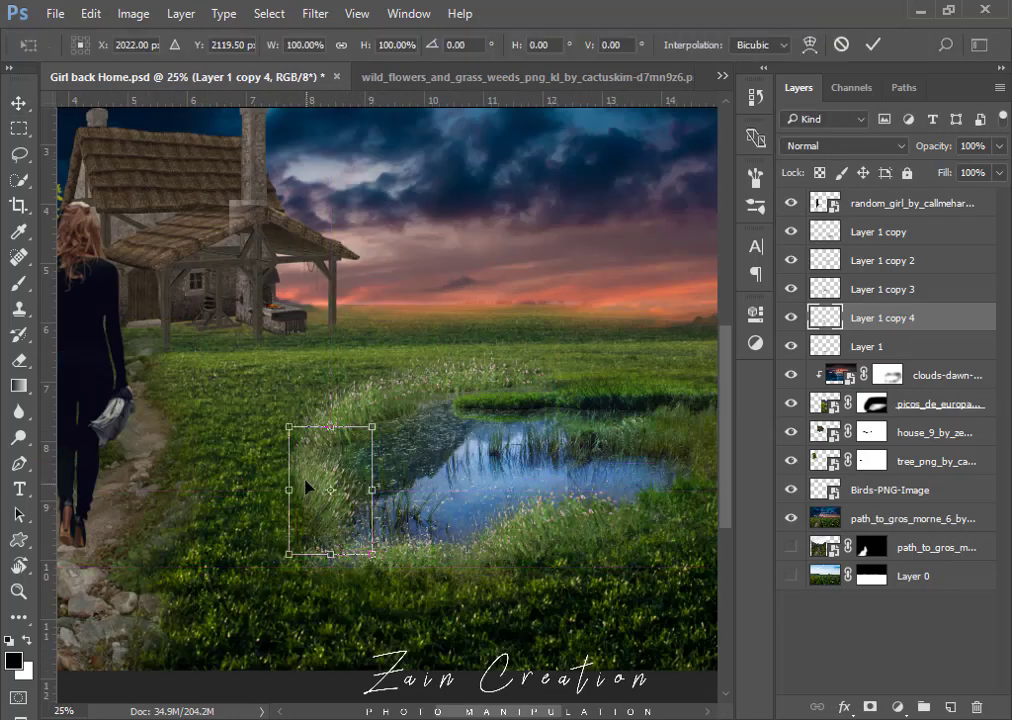
left_click_drag(289, 489, 300, 489)
right_click(332, 490)
left_click(361, 221)
mouse_move(300, 426)
left_mouse_down()
mouse_move(297, 437)
mouse_move(290, 419)
left_mouse_up()
key("Return")
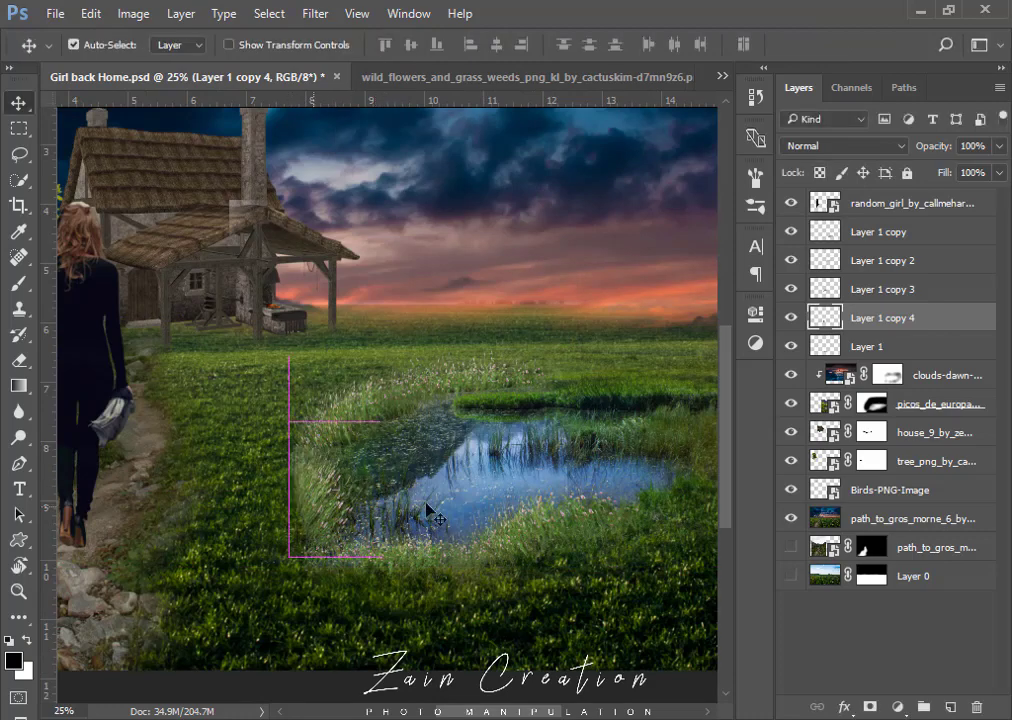
scroll(418, 515, "down", 3)
scroll(434, 500, "down", 1)
scroll(538, 619, "up", 1)
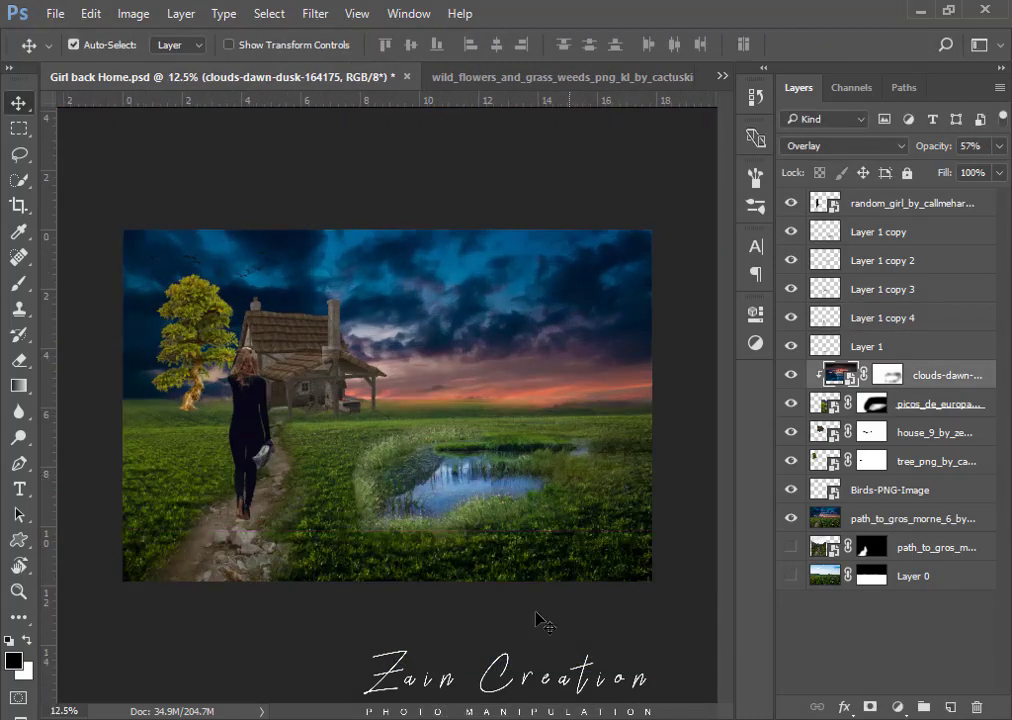
scroll(538, 619, "up", 1)
left_click(872, 345)
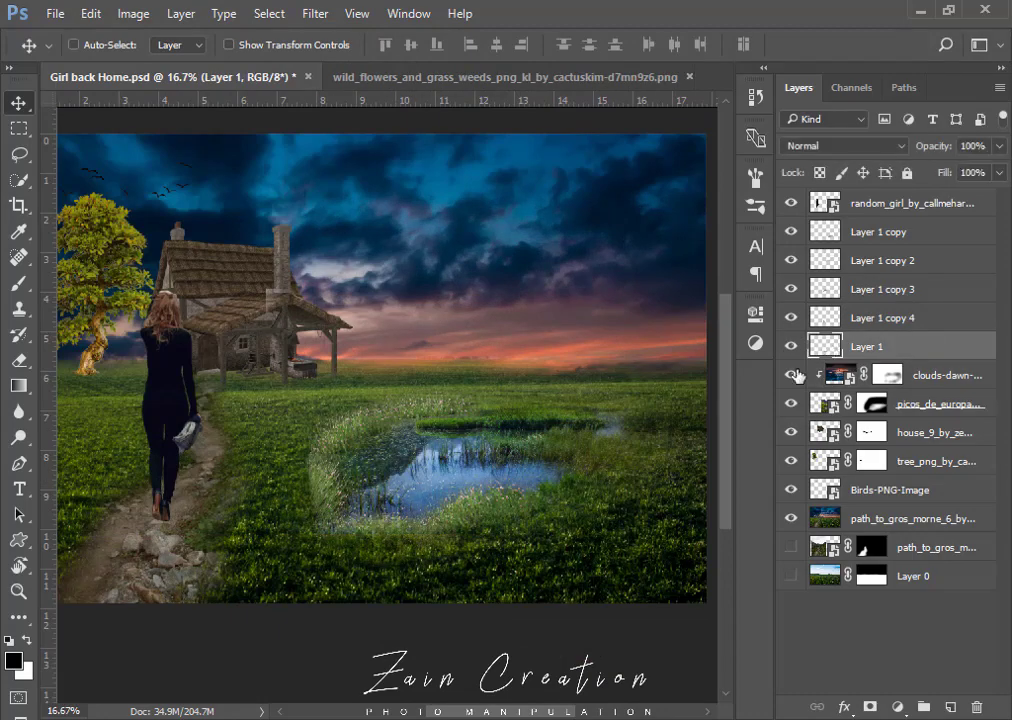
Warp the Layer 1 and Layer 1 copy grass patches to curve along the pond's lower edge.
key("ctrl+t")
right_click(387, 525)
left_click(455, 338)
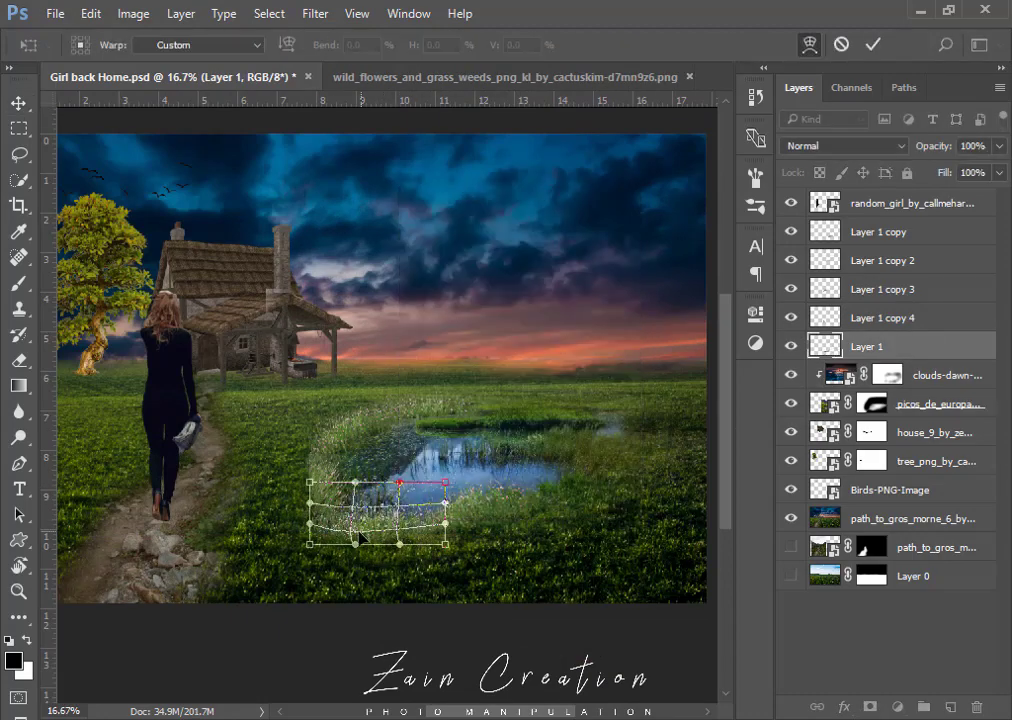
key("Return")
scroll(447, 525, "up", 1)
left_click(474, 500)
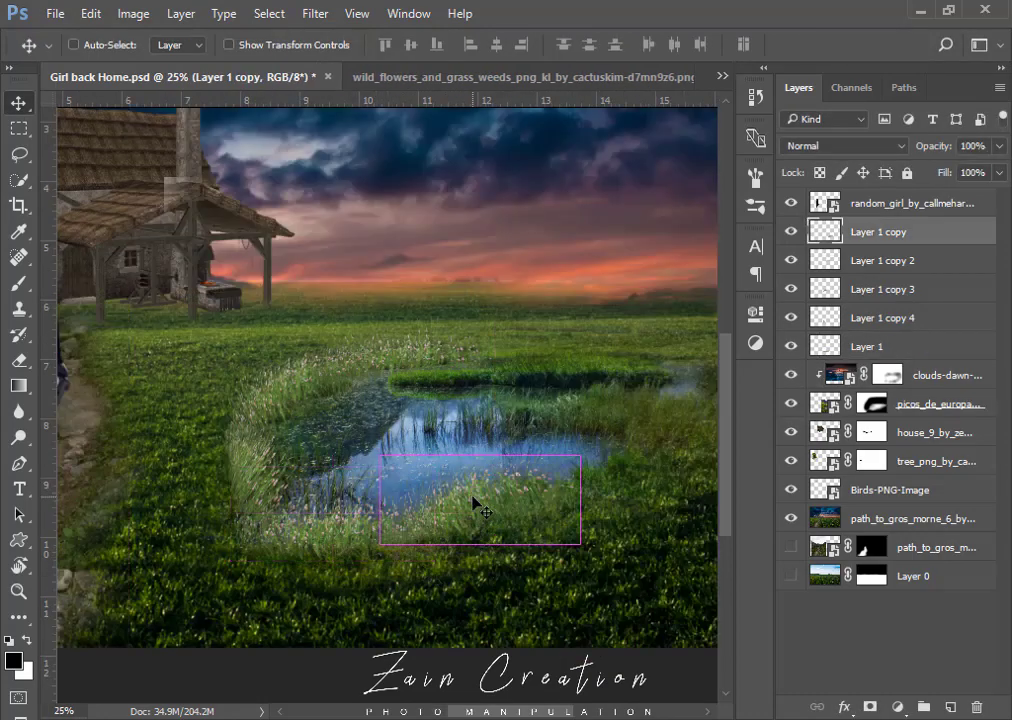
key("ctrl+t")
right_click(474, 497)
left_click(540, 315)
key("Return")
Duplicate a grass patch onto the pond's right side, then narrow and warp it.
left_click_drag(520, 470, 615, 465)
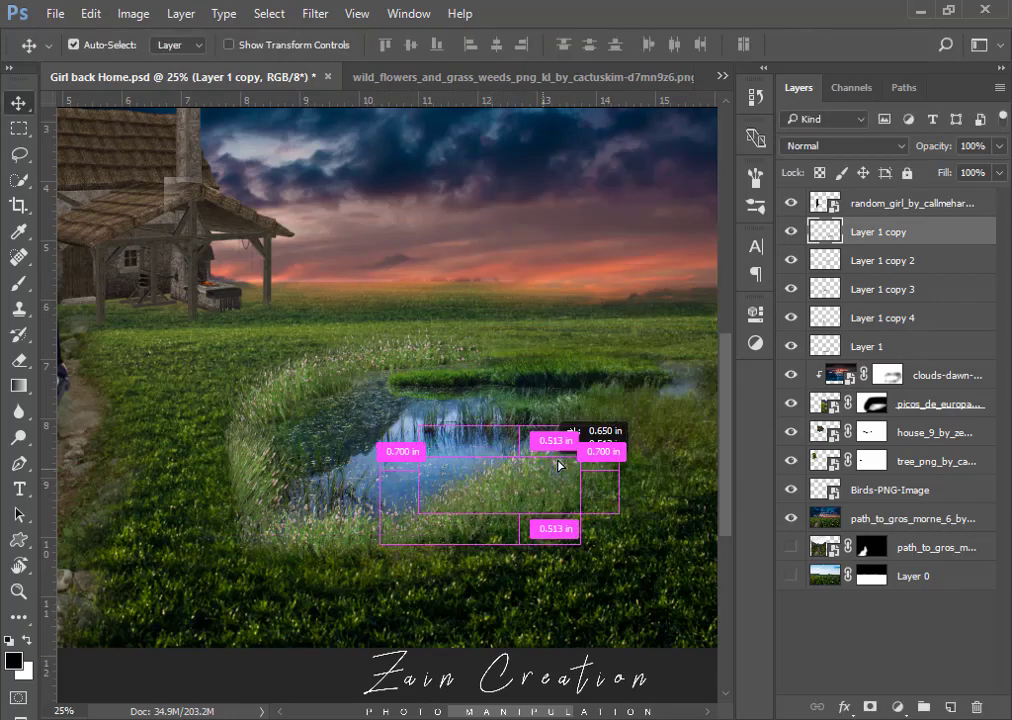
key("ctrl+z")
left_click(806, 346)
key("ctrl+t")
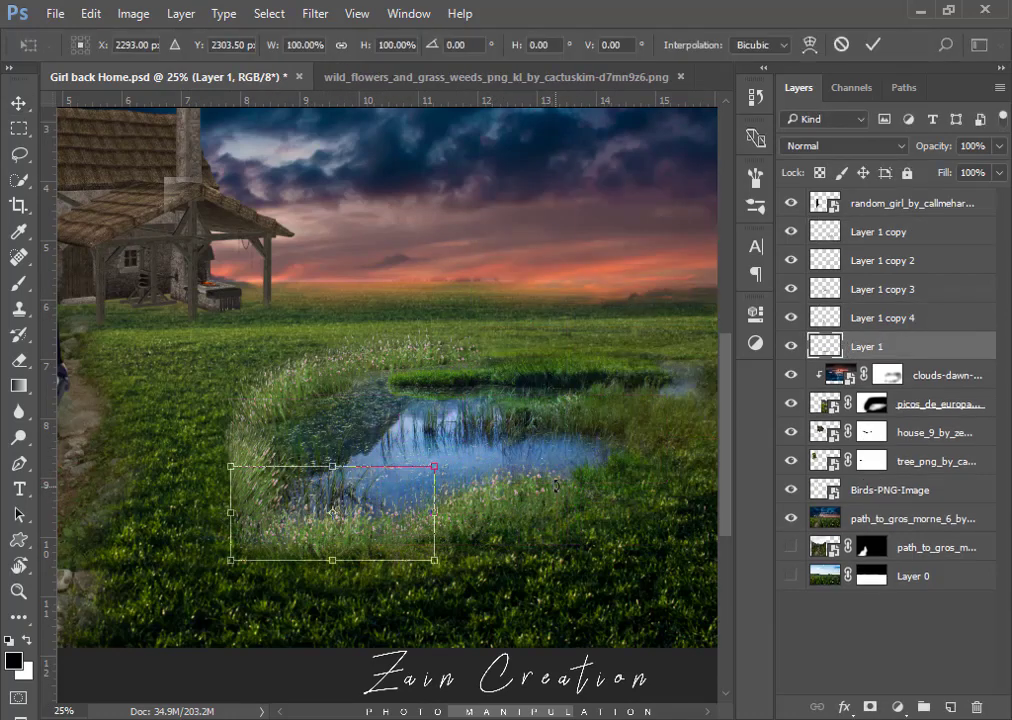
key("Escape")
left_click_drag(390, 527, 621, 445)
key("ctrl+t")
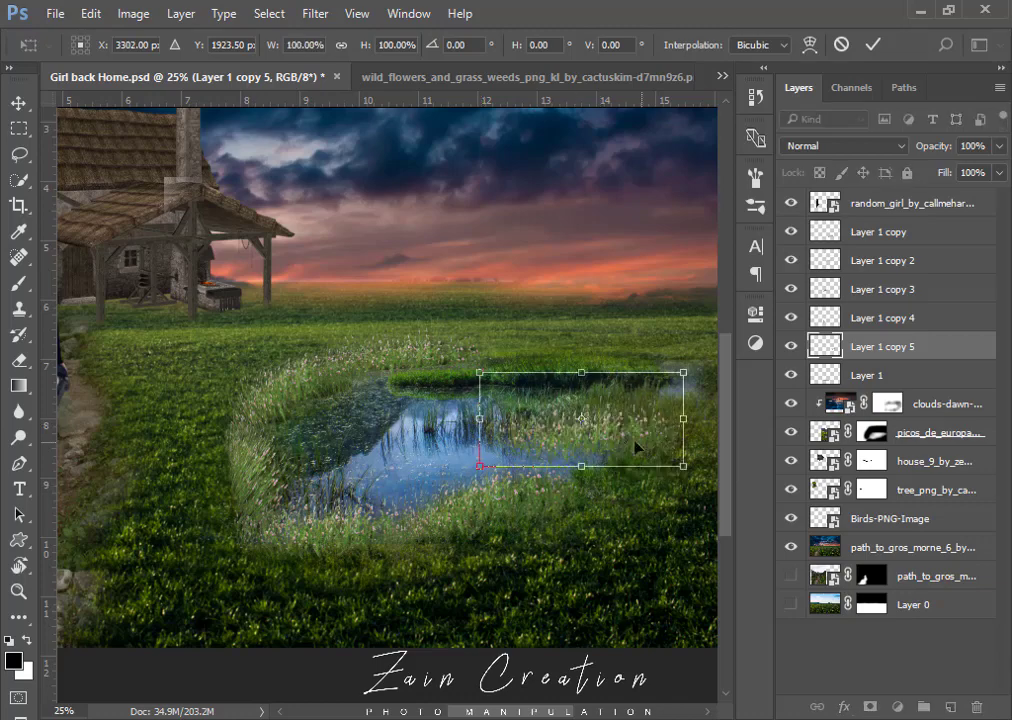
mouse_move(479, 419)
left_mouse_down()
mouse_move(556, 425)
mouse_move(614, 451)
mouse_move(624, 436)
left_mouse_up()
right_click(600, 440)
left_click(620, 264)
key("Return")
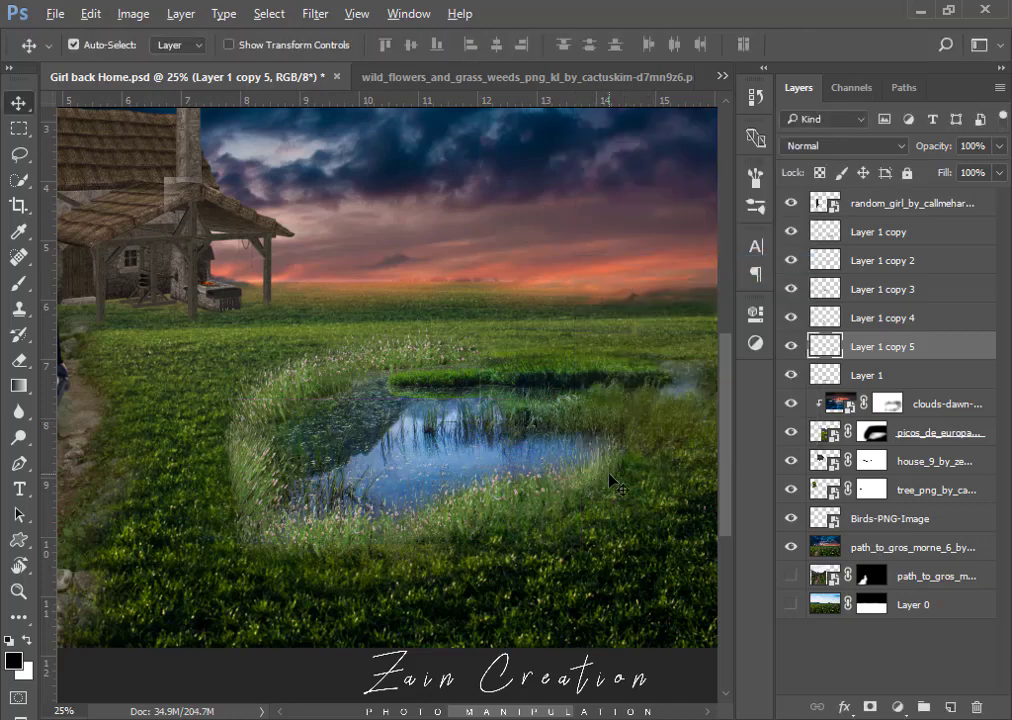
Merge all grass layers from Layer 1 copy down to Layer 1 into one layer.
scroll(440, 460, "down", 3, "alt")
scroll(480, 490, "up", 1, "alt")
scroll(448, 517, "up", 1)
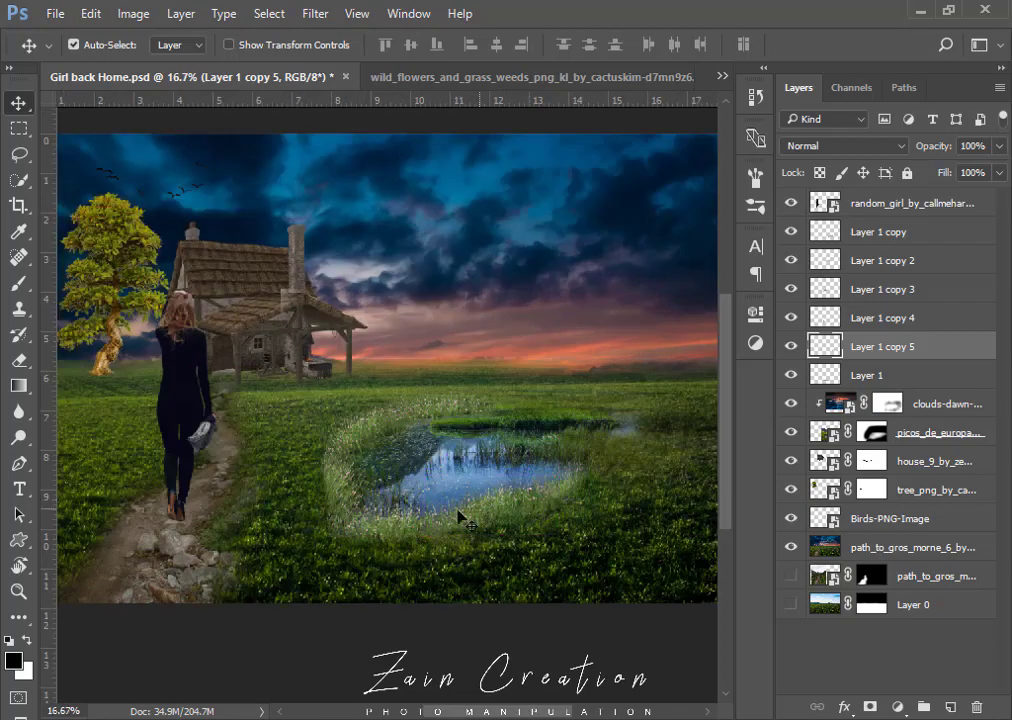
left_click(895, 232, "shift")
left_click(910, 375, "ctrl")
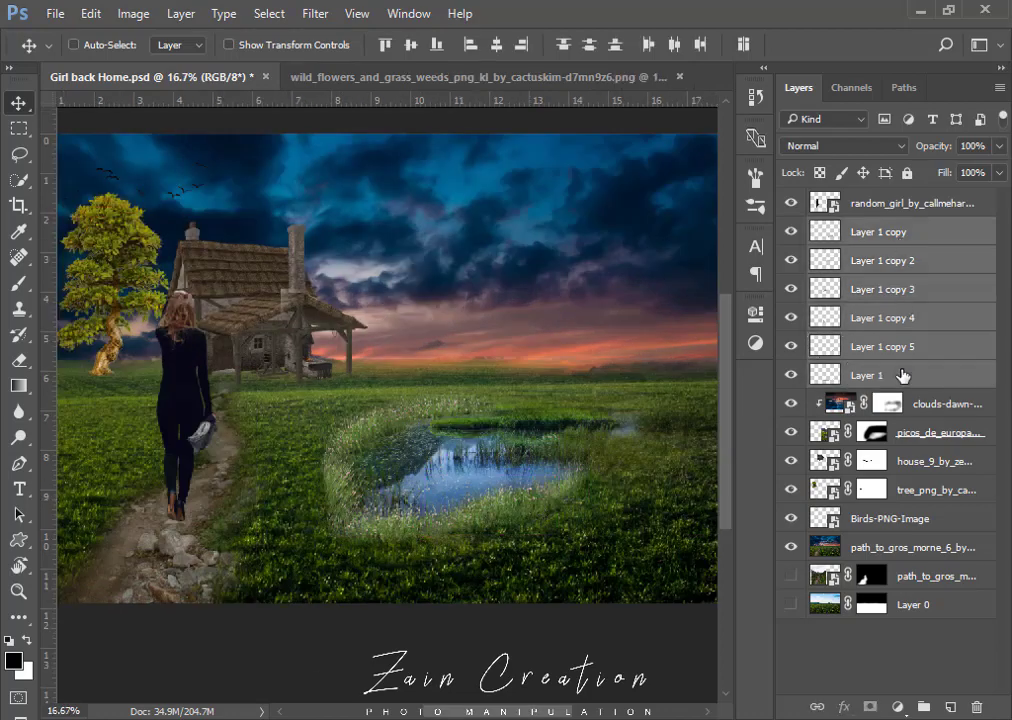
right_click(910, 374)
left_click(688, 669)
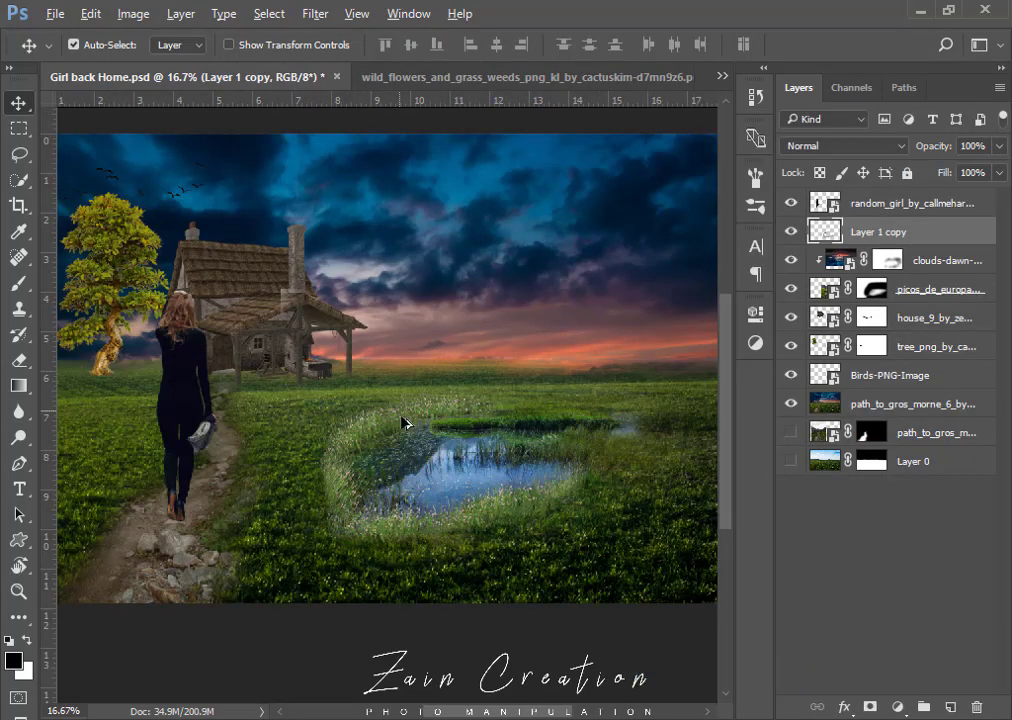
Open bird_silhouettes_by_frank_1956 from the Birds folder as its own document.
scroll(403, 423, "down", 1)
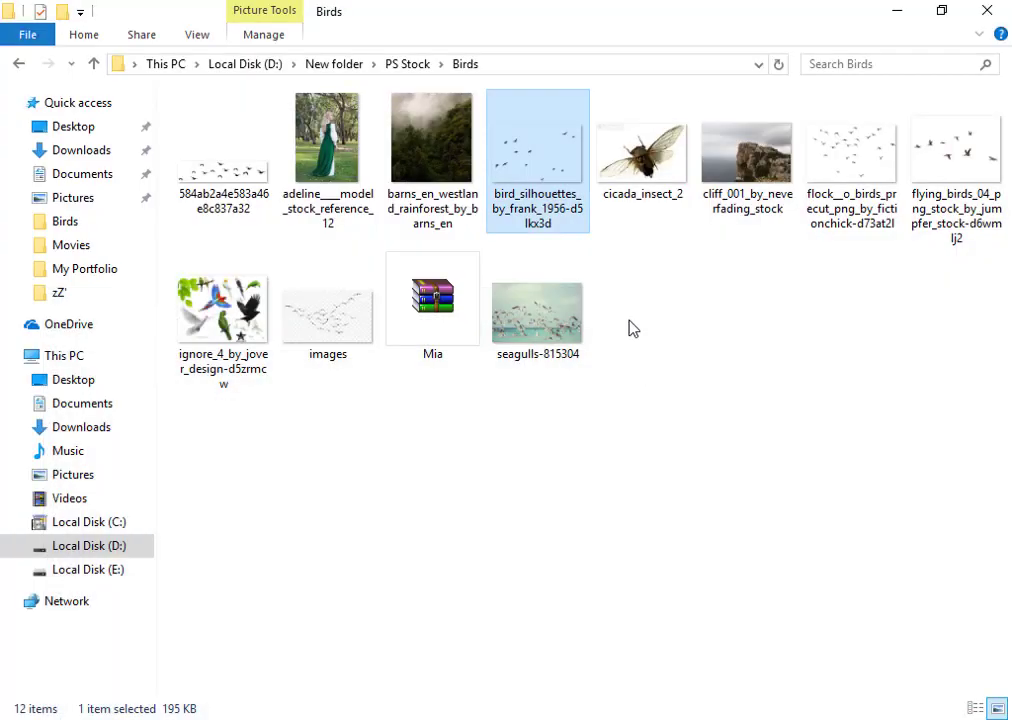
left_click(247, 172)
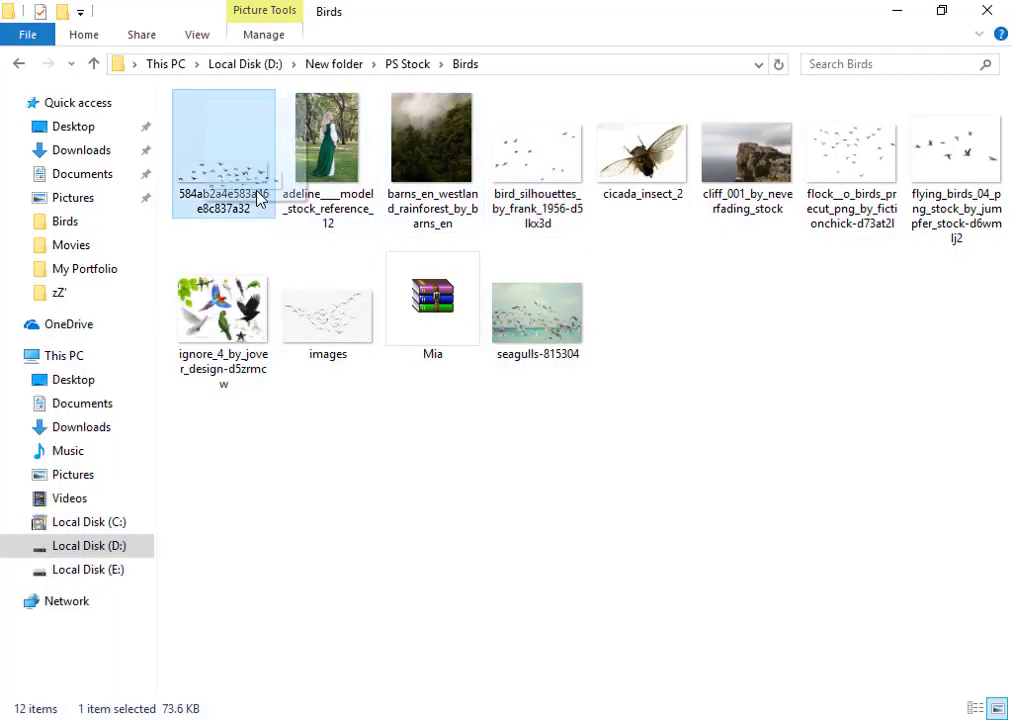
left_click_drag(258, 198, 576, 176)
mouse_move(549, 135)
left_mouse_down()
mouse_move(224, 716)
mouse_move(464, 291)
left_mouse_up()
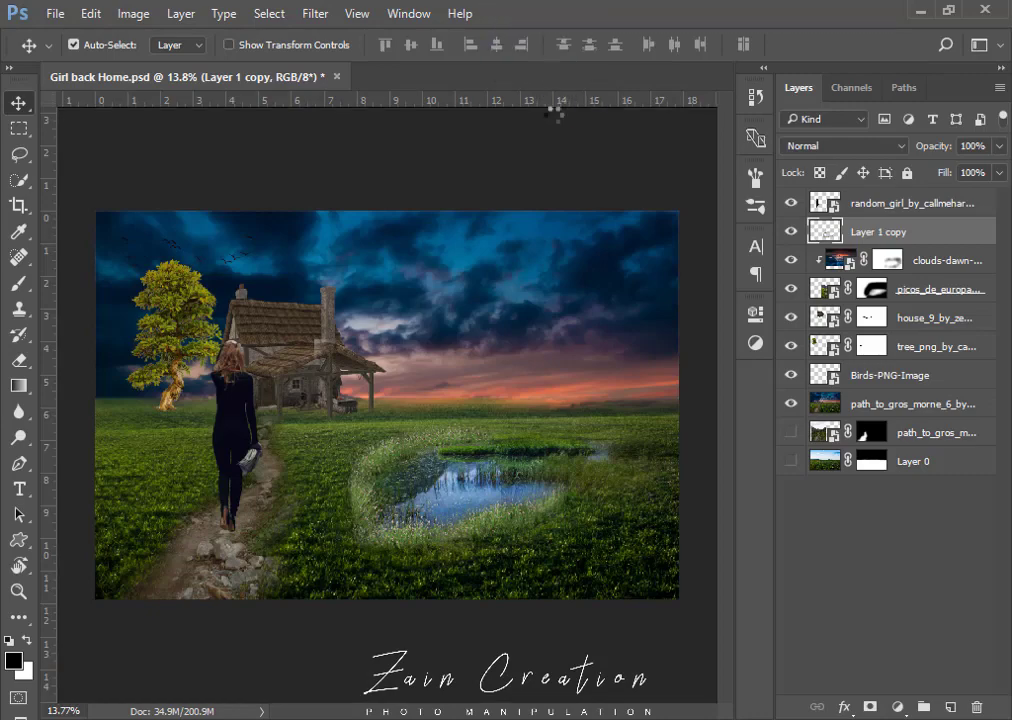
left_click_drag(540, 92, 552, 104)
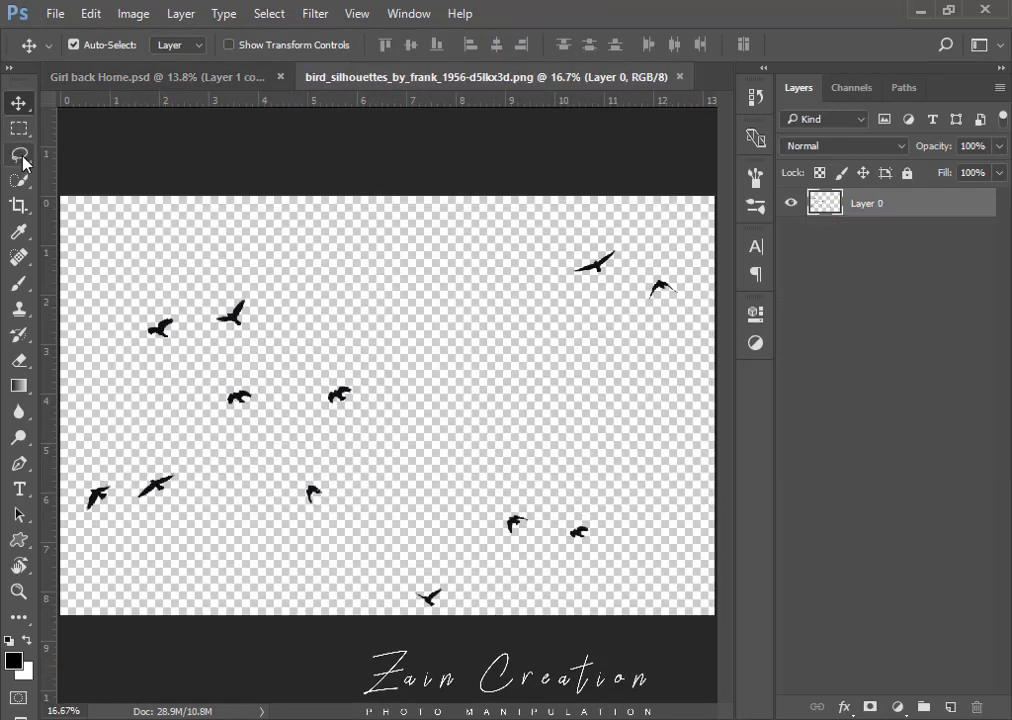
Lasso three birds onto a new Layer 1 and drag it into Girl back Home.psd.
left_click(27, 150)
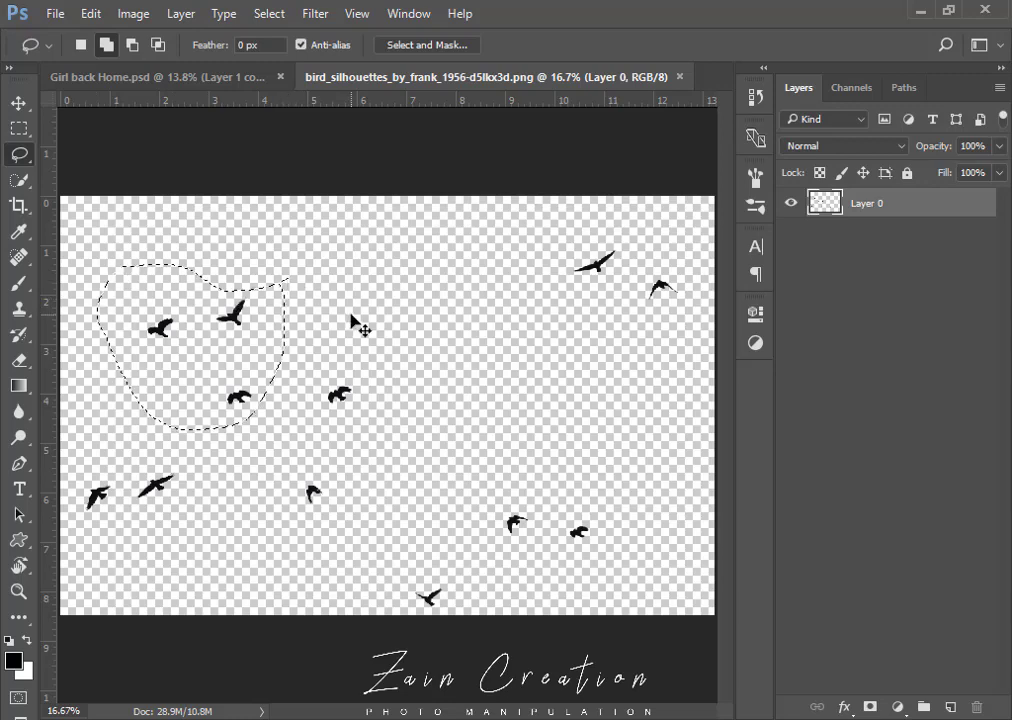
key("ctrl+j")
left_click(897, 231)
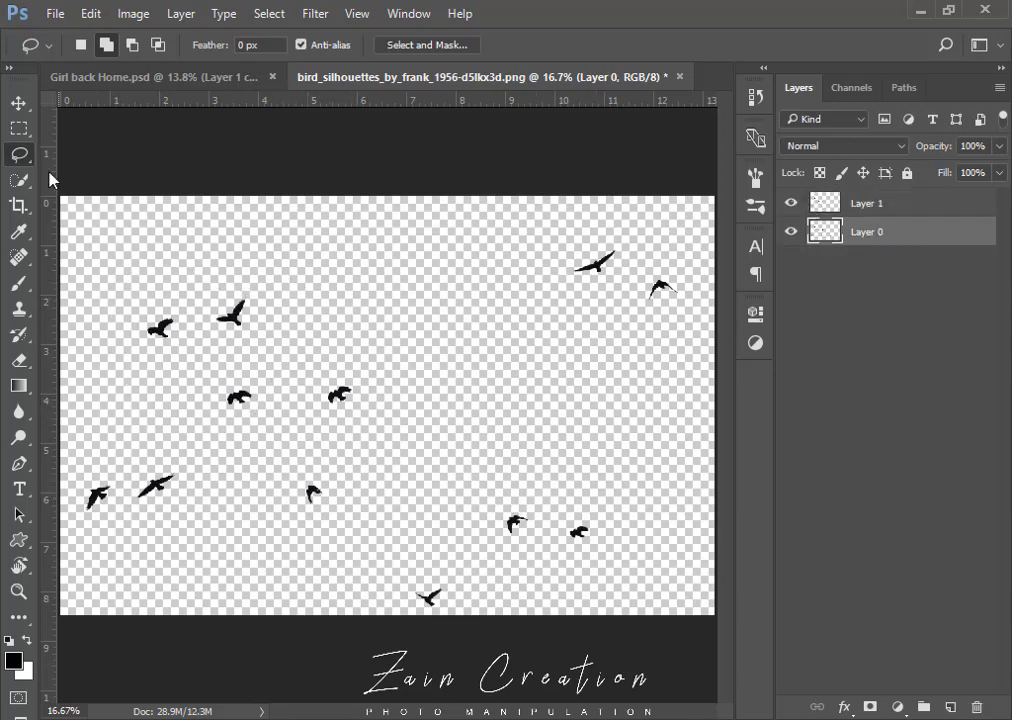
key("v")
left_click(238, 318, "shift")
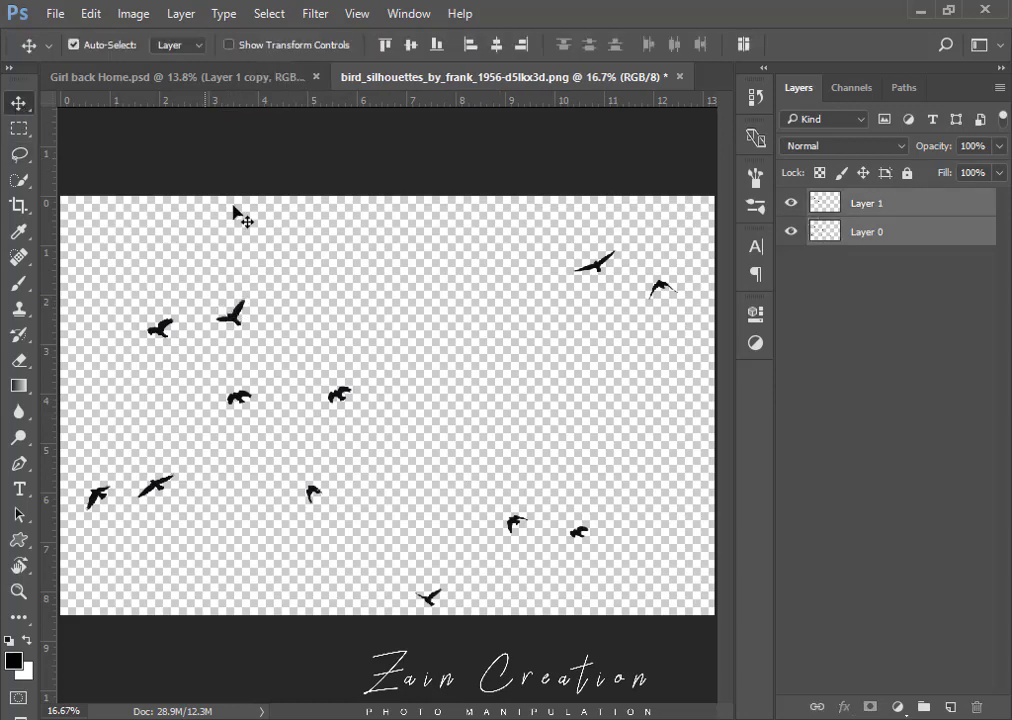
left_click(948, 207)
left_click_drag(245, 335, 415, 408)
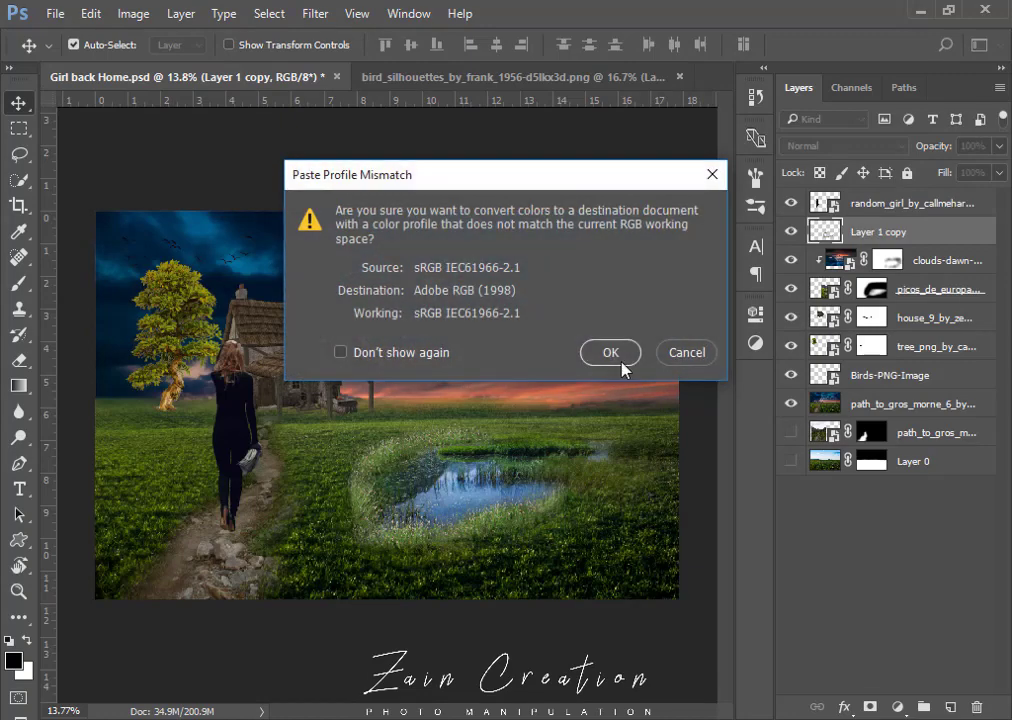
Accept the profile conversion, flip the birds horizontally and shrink them over the pond.
left_click(610, 353)
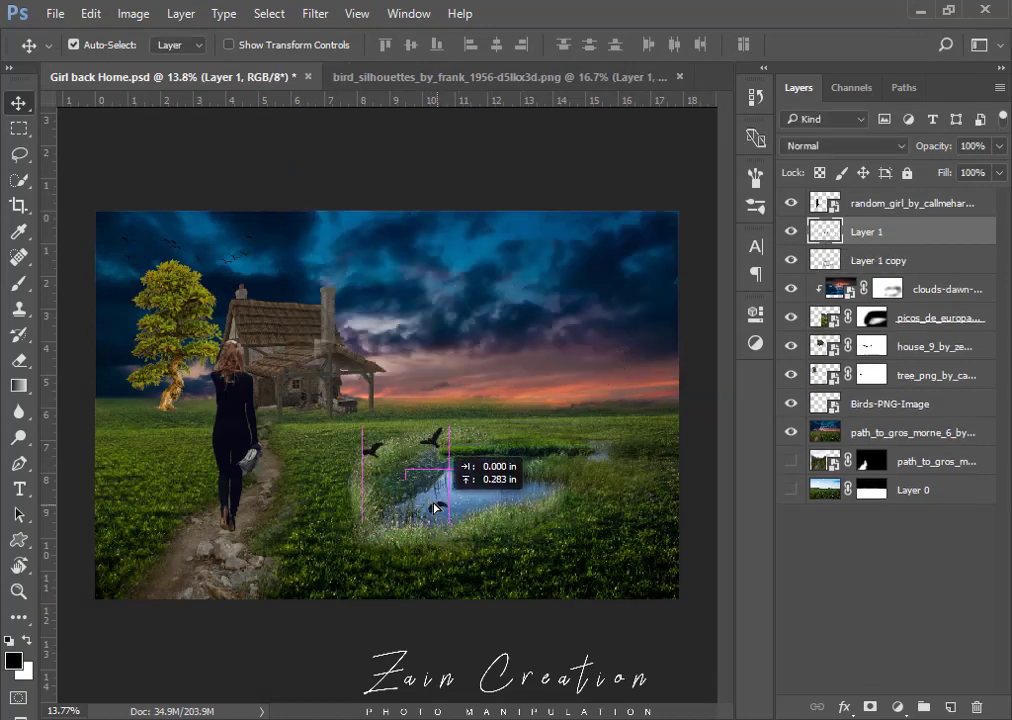
left_click_drag(447, 527, 446, 505)
key("ctrl+t")
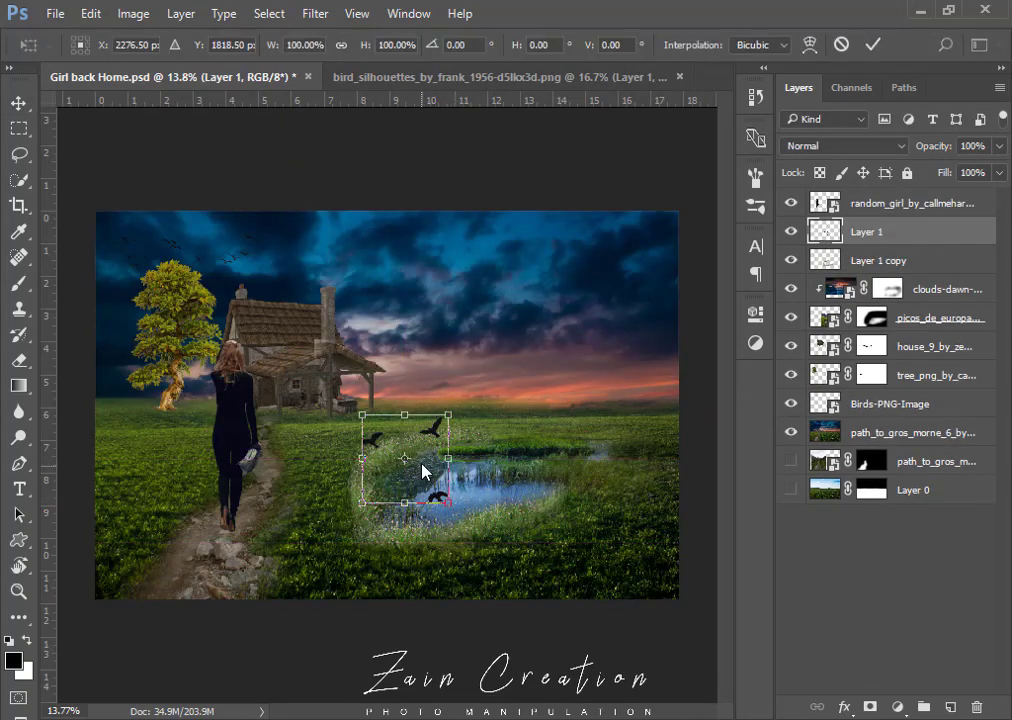
right_click(422, 472)
left_click(500, 420)
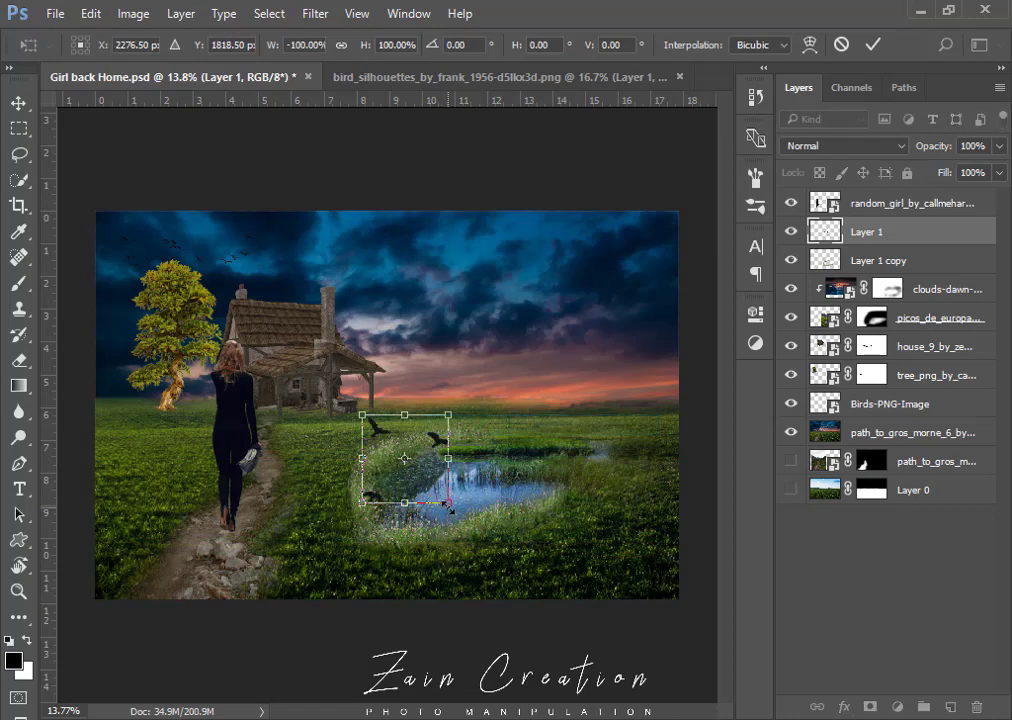
mouse_move(449, 507)
left_mouse_down()
mouse_move(428, 484)
mouse_move(476, 505)
mouse_move(499, 487)
left_mouse_up()
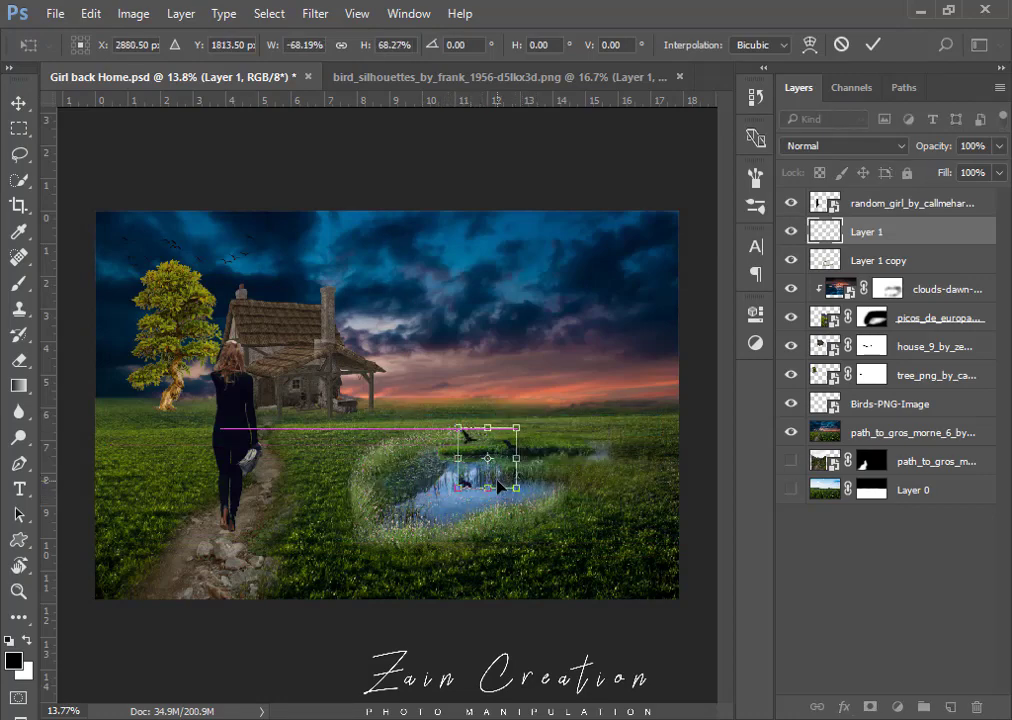
key("Return")
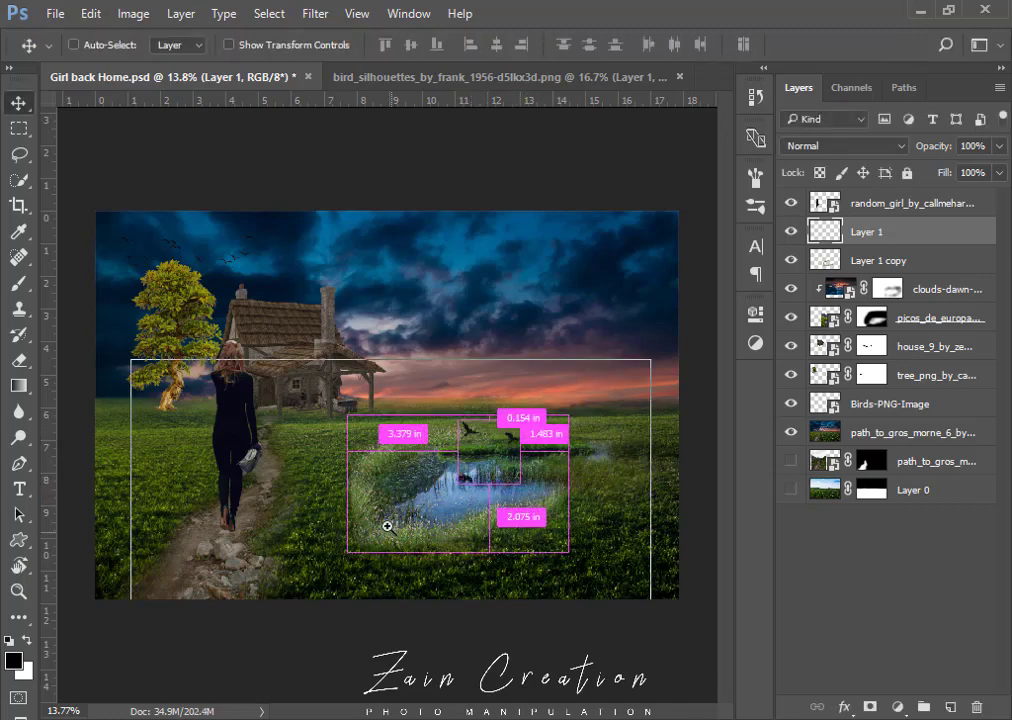
Enlarge the bird silhouettes slightly and shift them up and right over the pond.
scroll(386, 527, "up", 1, "alt")
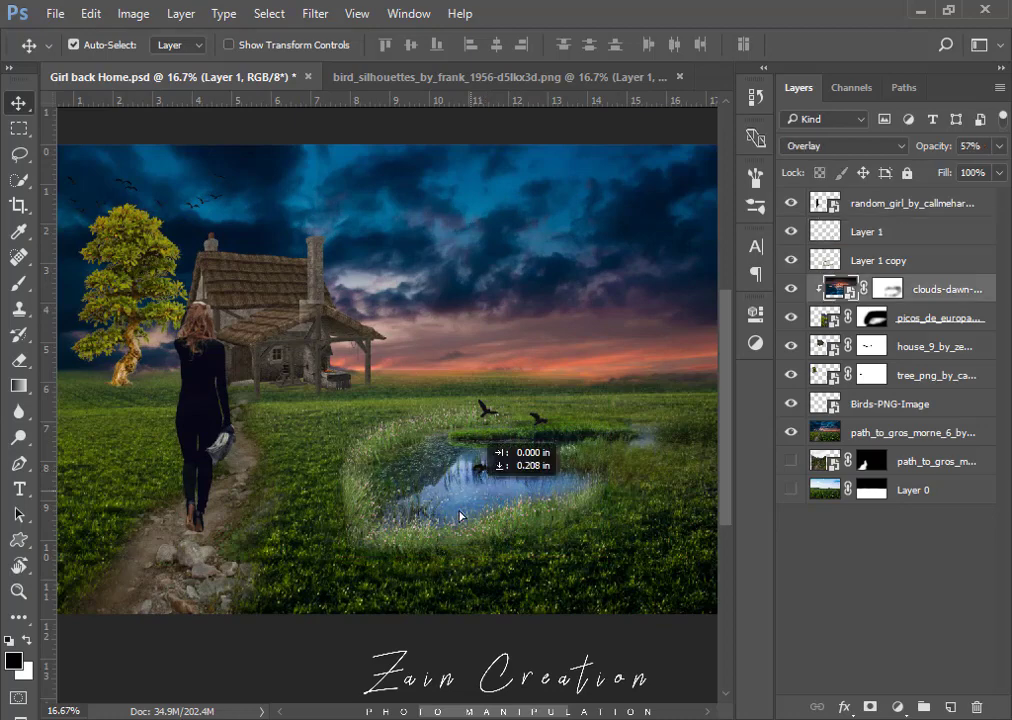
left_click_drag(477, 481, 447, 514)
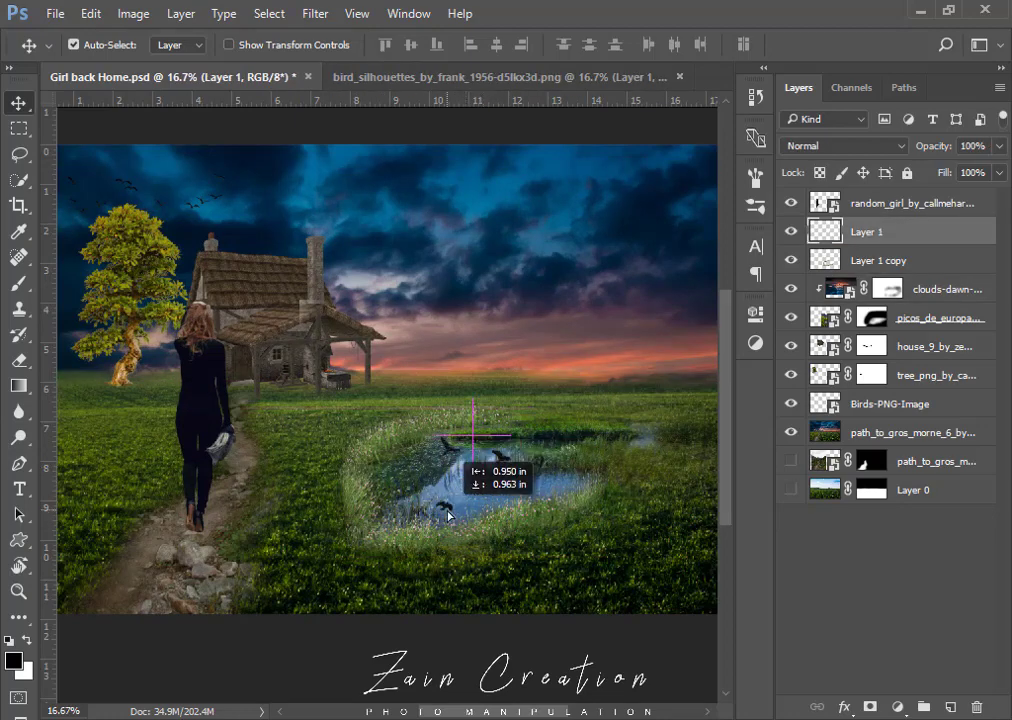
key("ctrl+t")
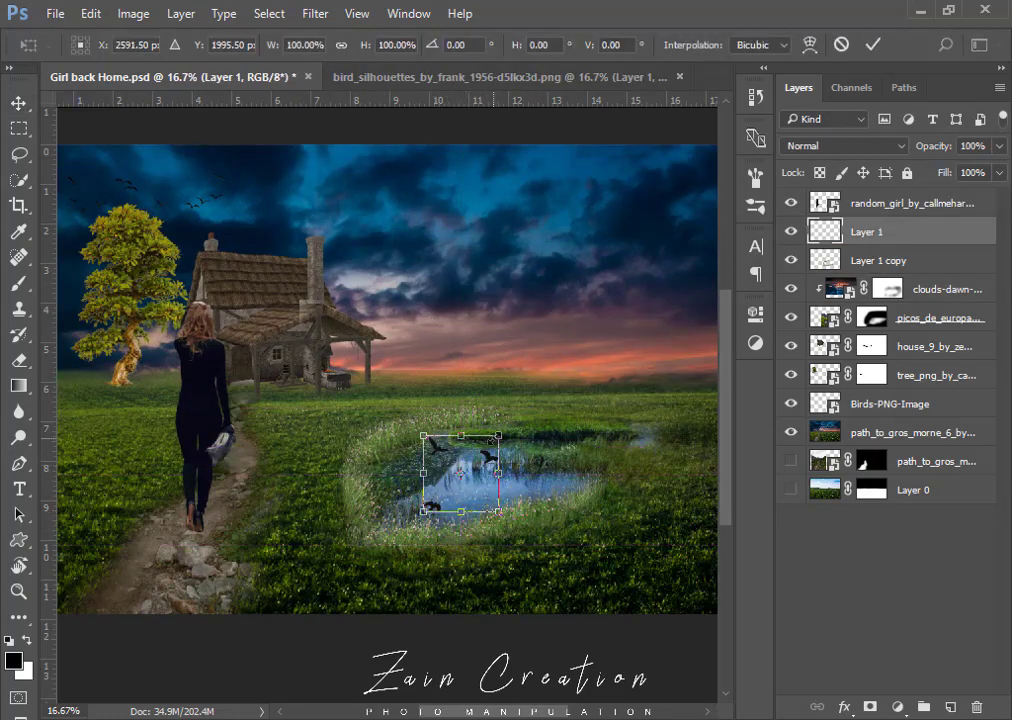
left_click_drag(498, 436, 511, 422)
key("Return")
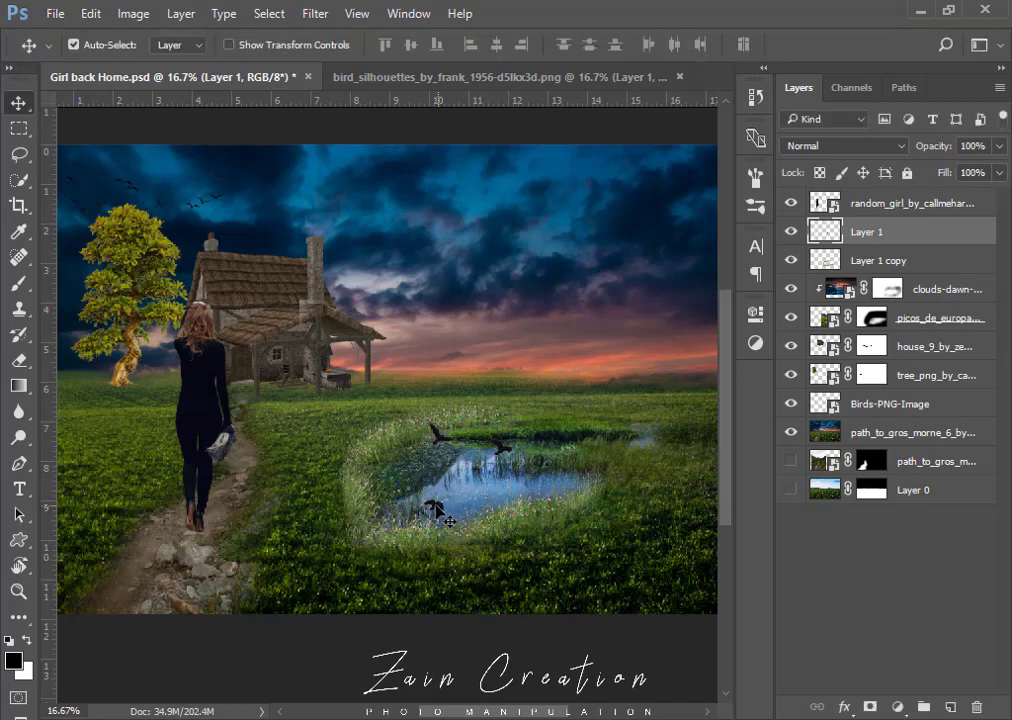
left_click_drag(447, 520, 497, 490)
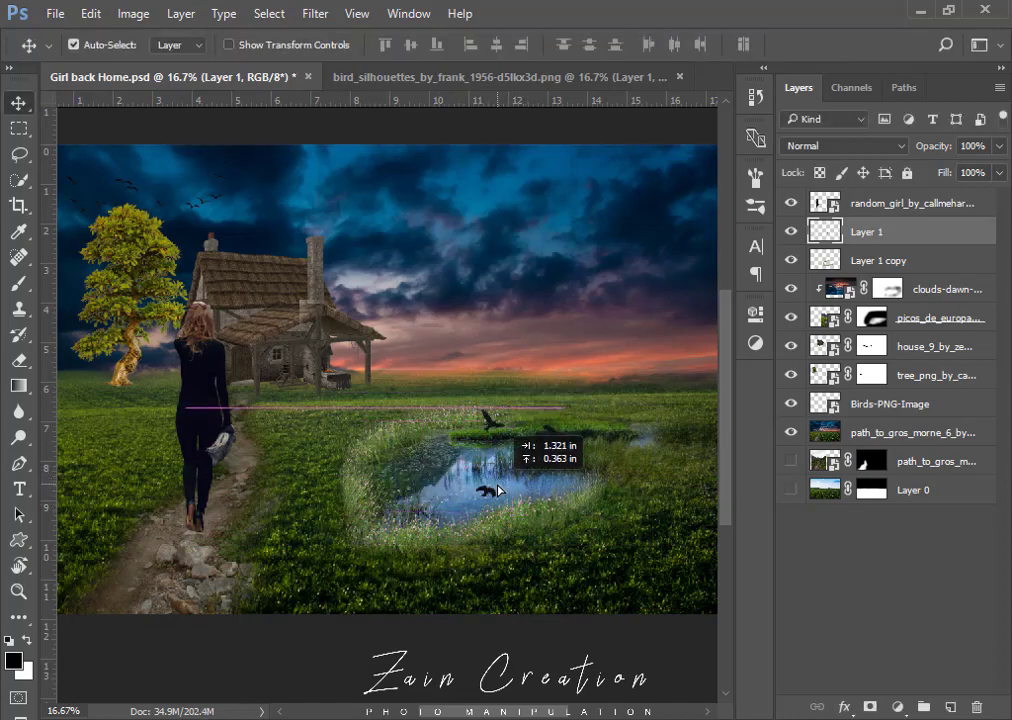
Drag the rock photo into the composition and scale it down onto the pond.
scroll(525, 475, "down", 2)
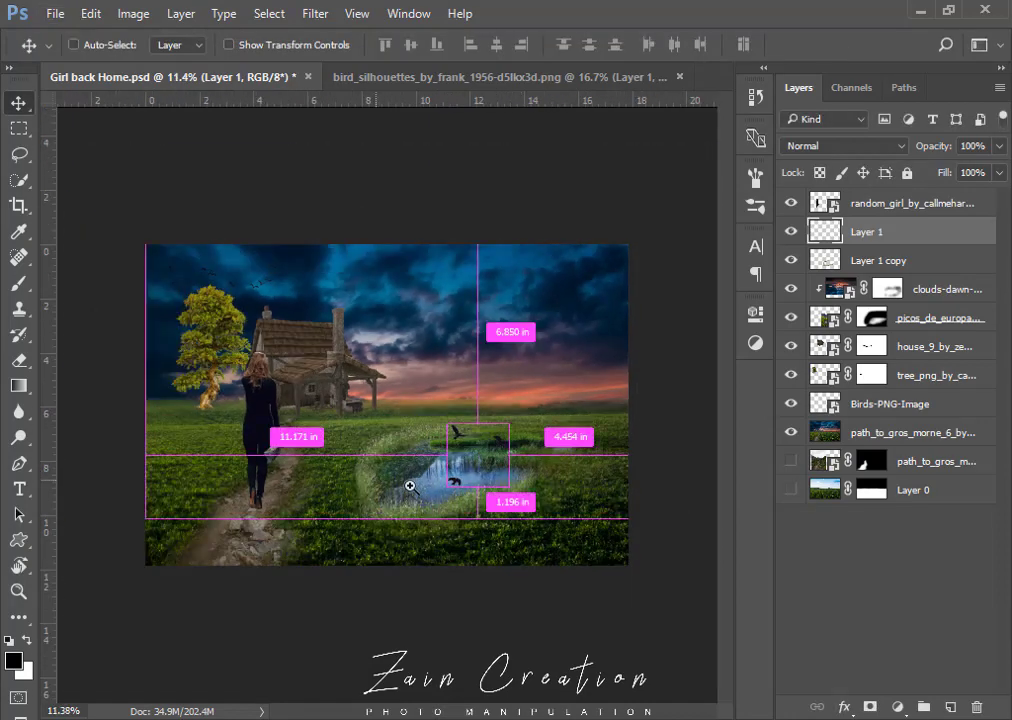
left_click(373, 407, "ctrl")
left_click(362, 436, "ctrl")
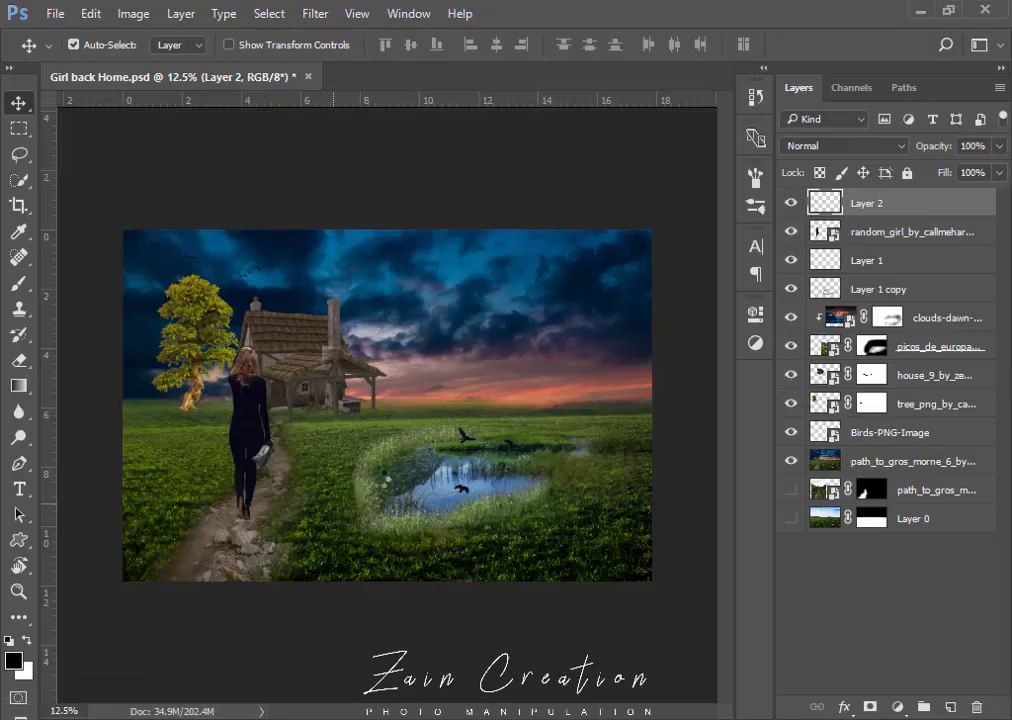
left_click_drag(215, 542, 640, 615)
left_click_drag(652, 569, 474, 451)
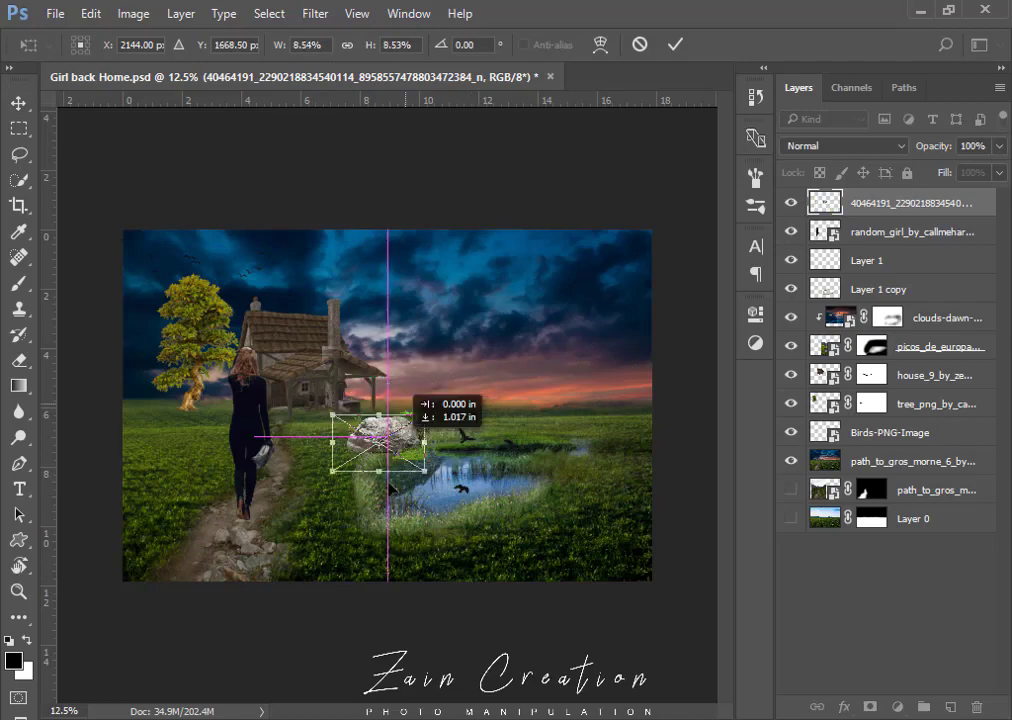
Commit the shrunken rock at the pond's front edge and nudge it slightly right.
mouse_move(390, 440)
left_mouse_down()
mouse_move(560, 475)
mouse_move(440, 470)
mouse_move(478, 452)
mouse_move(563, 467)
mouse_move(497, 540)
left_mouse_up()
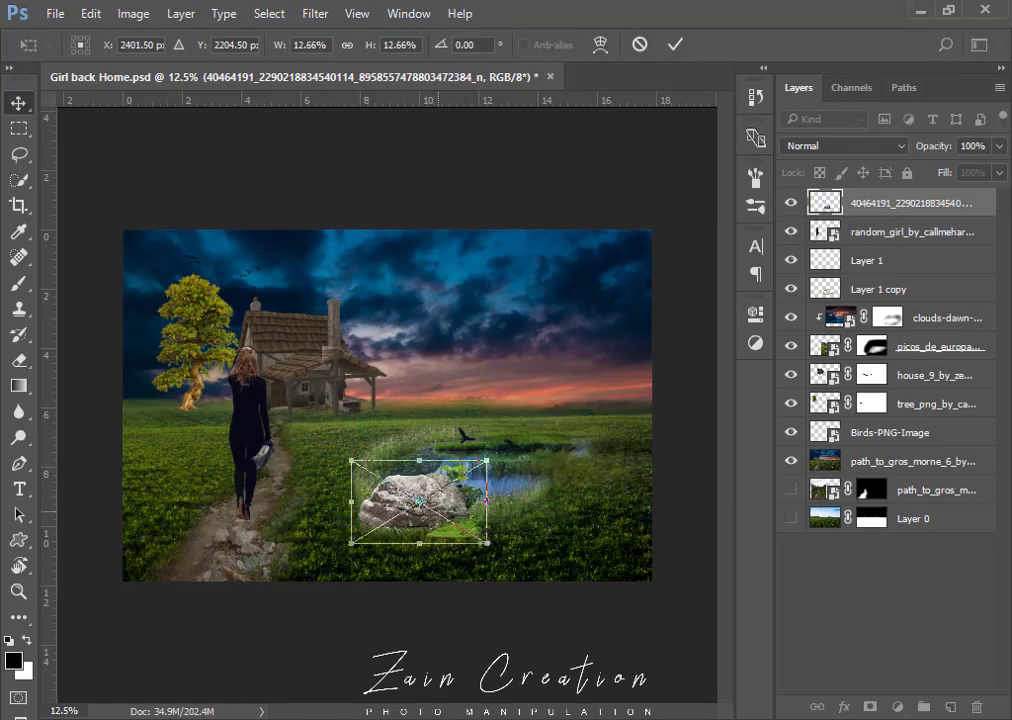
key("Return")
key("ctrl+plus")
key("ctrl+plus")
left_click_drag(849, 266, 890, 300)
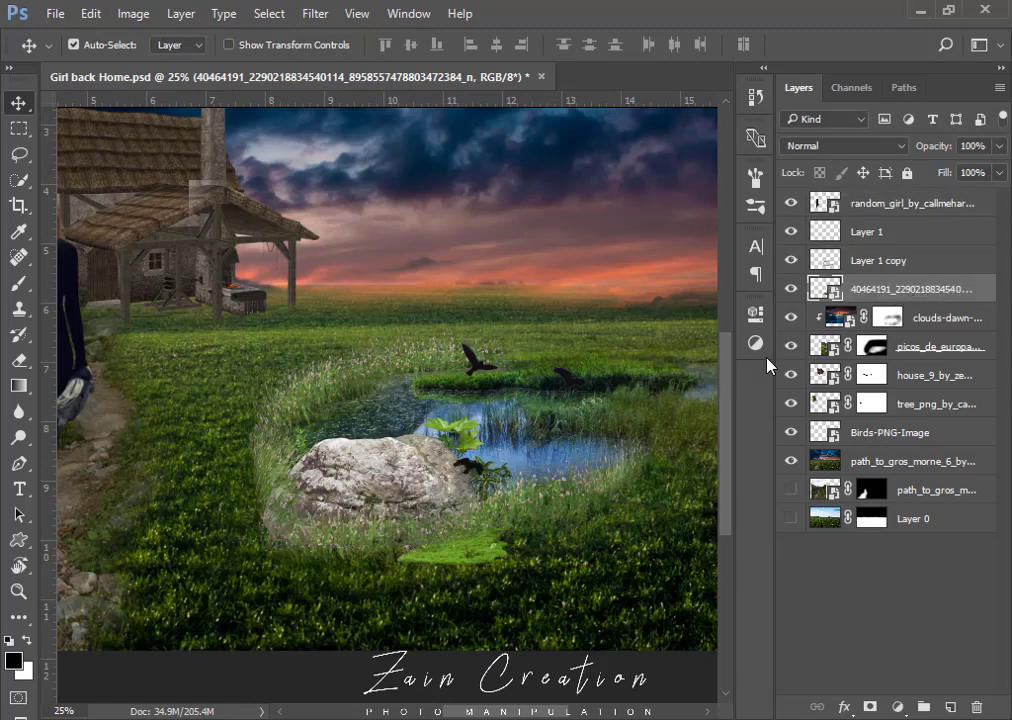
left_click_drag(388, 445, 404, 446)
Move the rock layer beneath Layer 1 copy and rescale the rock to fit the bank.
mouse_move(880, 289)
left_mouse_down()
mouse_move(895, 260)
mouse_move(890, 295)
left_mouse_up()
left_click(880, 260)
left_click(880, 289)
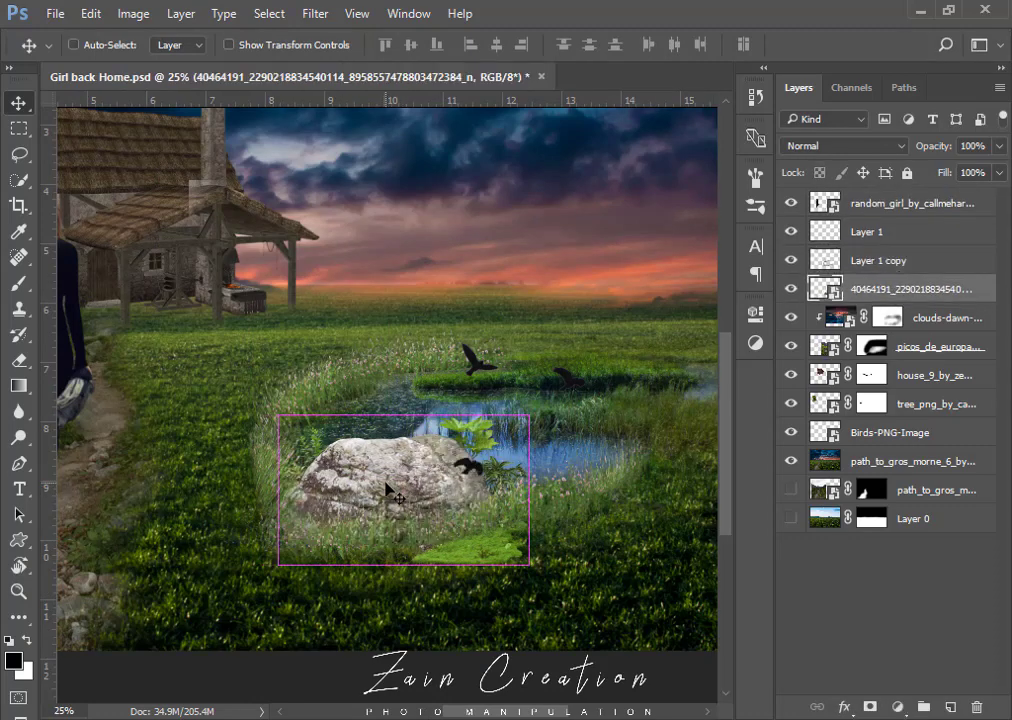
key("ctrl+t")
left_click_drag(537, 413, 540, 405)
key("Return")
Mask Layer 1 copy and paint grass away from the rock's base, restoring its lower-left edge.
left_click(888, 260)
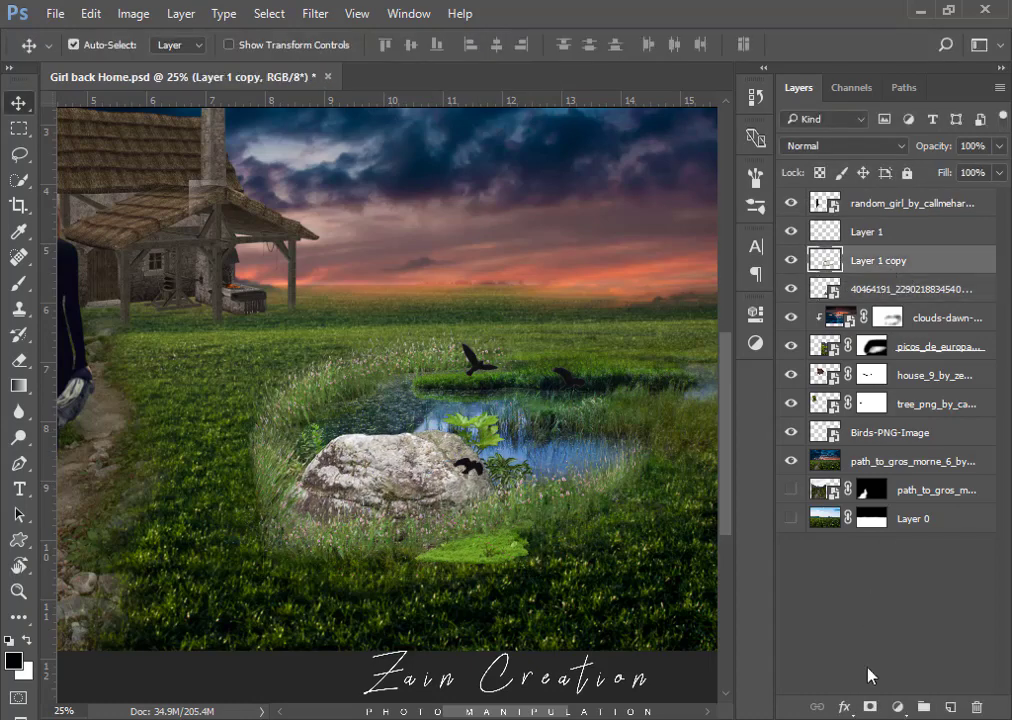
left_click(870, 706)
key("b")
left_click_drag(311, 552, 502, 500)
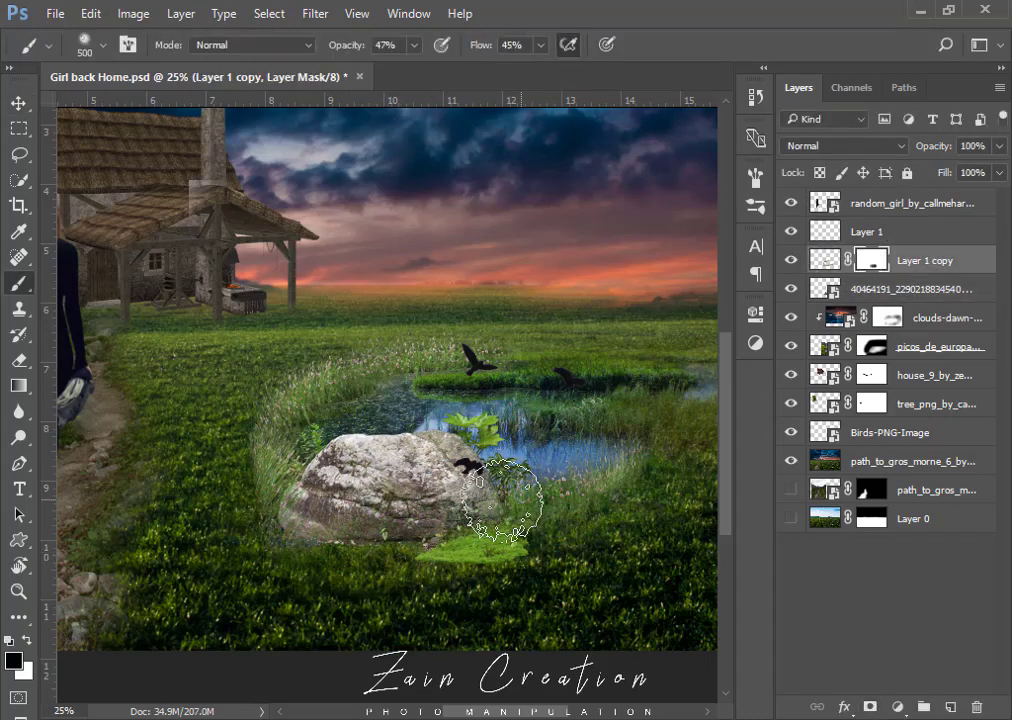
key("x")
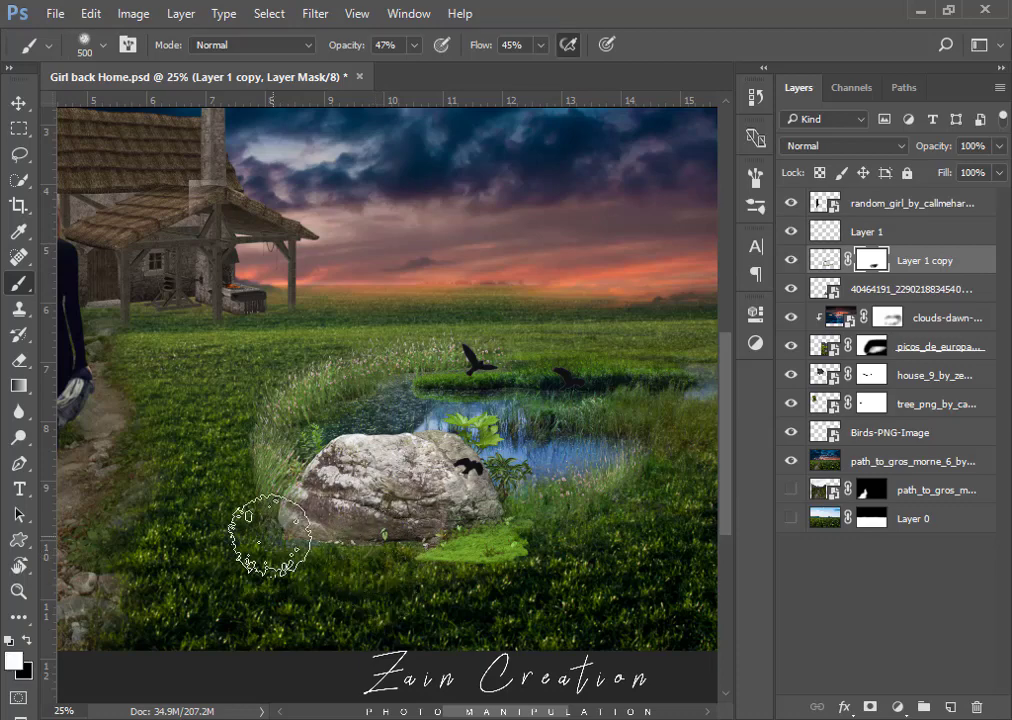
left_click_drag(264, 535, 283, 545)
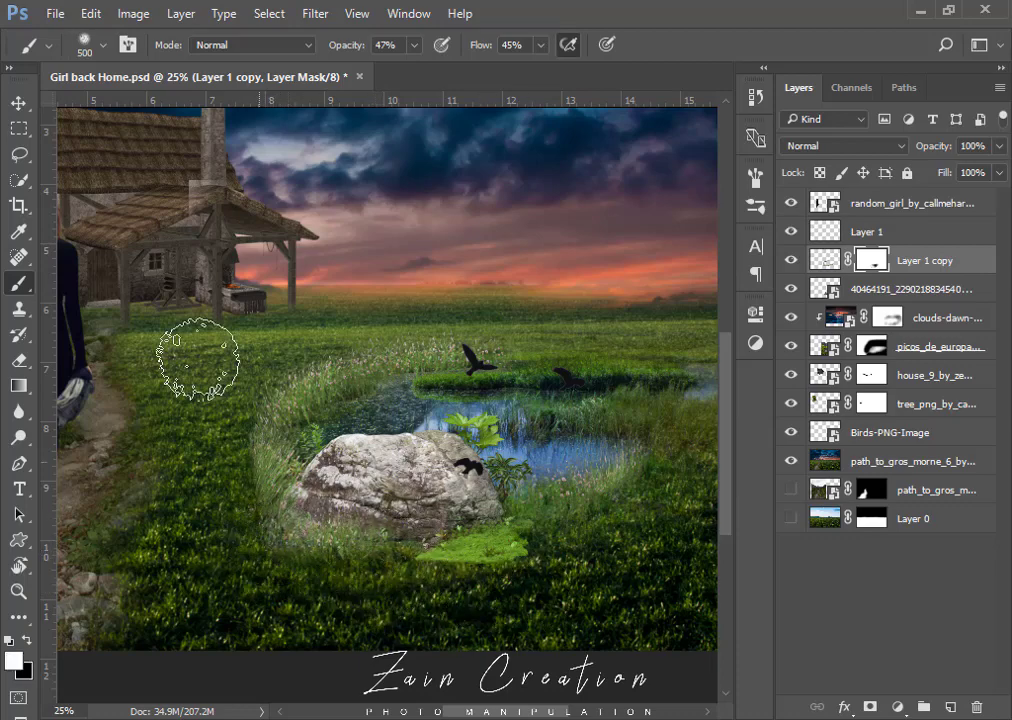
Shrink the rock a little more.
key("v")
scroll(578, 513, "down", 2)
scroll(578, 513, "down", 1)
left_click_drag(430, 505, 435, 505)
key("ctrl+t")
left_click_drag(520, 455, 500, 473)
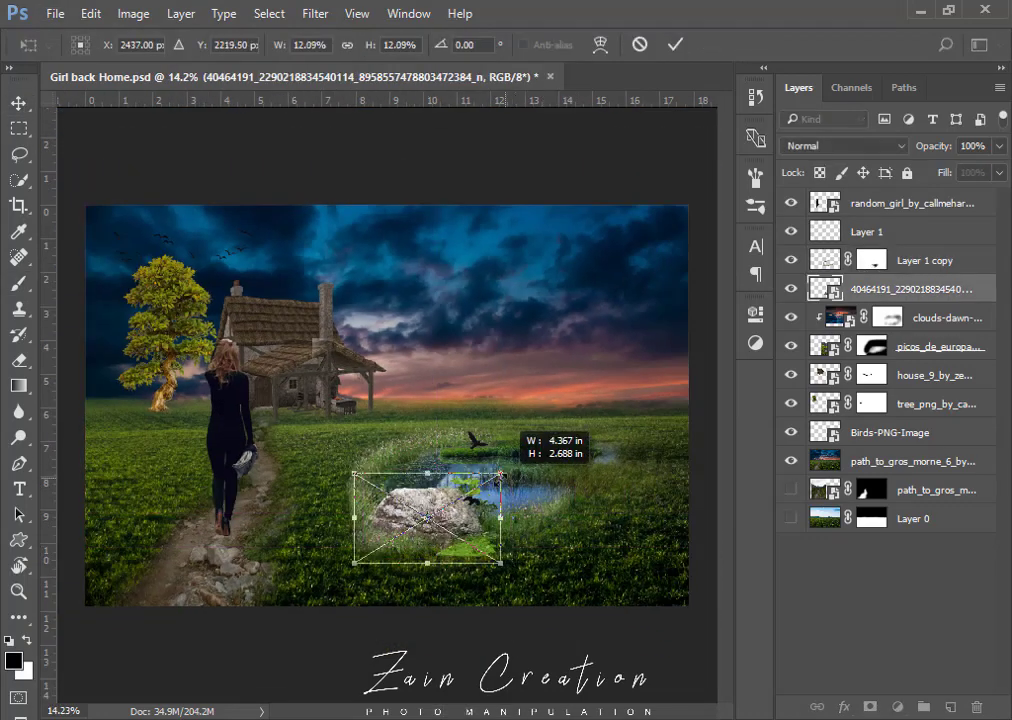
key("Return")
Nudge the rock right with two Shift+Right presses.
scroll(452, 530, "up", 1)
scroll(455, 520, "up", 1)
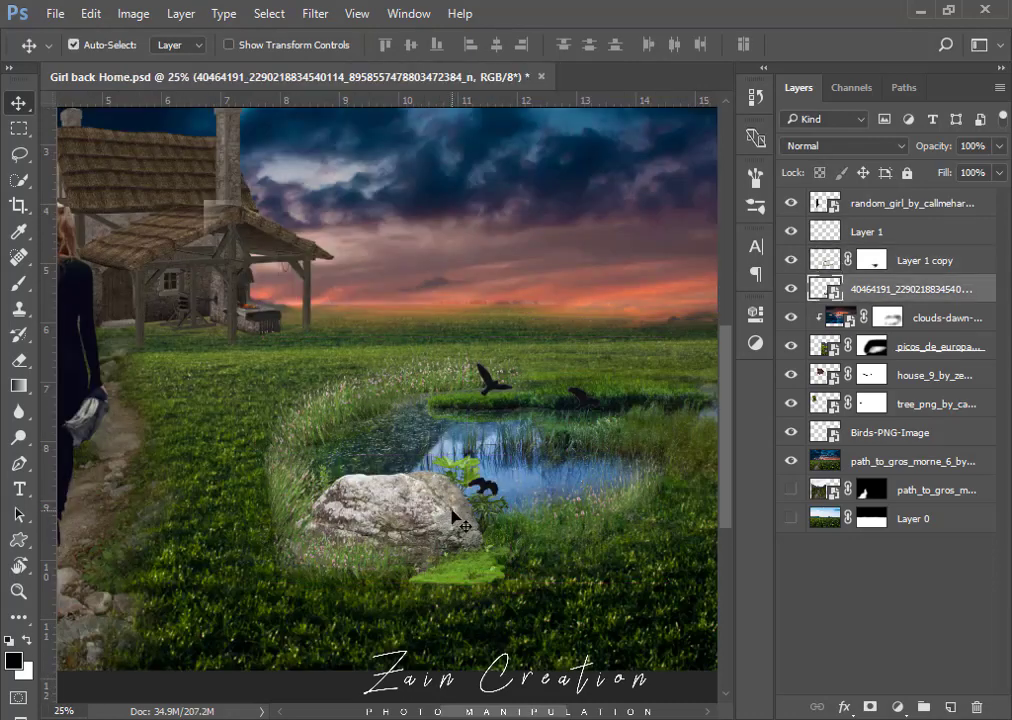
left_click(436, 501)
key("shift+Right")
key("shift+Right")
key("shift+Right")
key("shift+Right")
key("shift+Right")
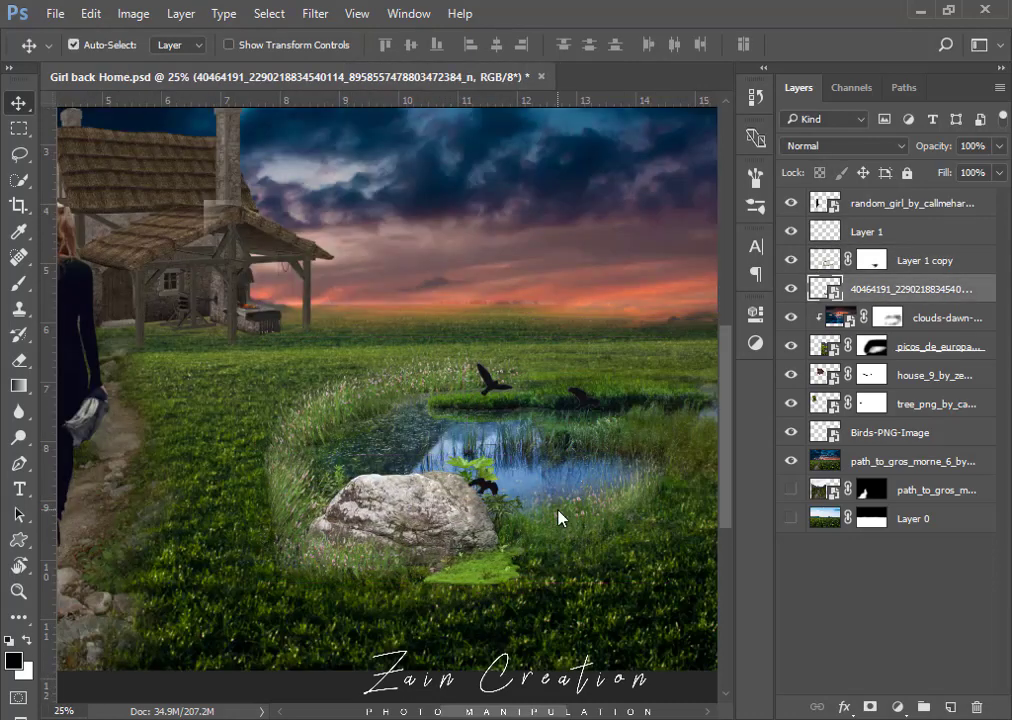
key("shift+Right")
key("shift+Right")
Ready a white brush on the grass mask, then open ignore_4_by_jover_design-d5zrmcw.png.
left_click(870, 260)
key("b")
key("x")
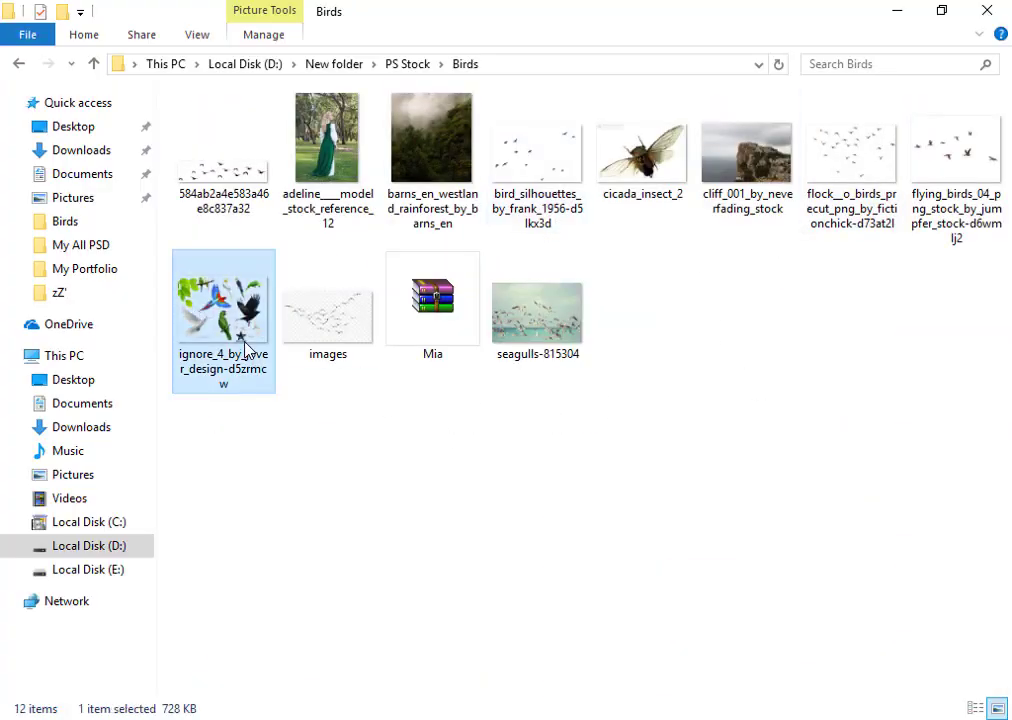
mouse_move(242, 346)
left_mouse_down()
mouse_move(361, 580)
mouse_move(253, 445)
mouse_move(248, 303)
mouse_move(500, 85)
left_mouse_up()
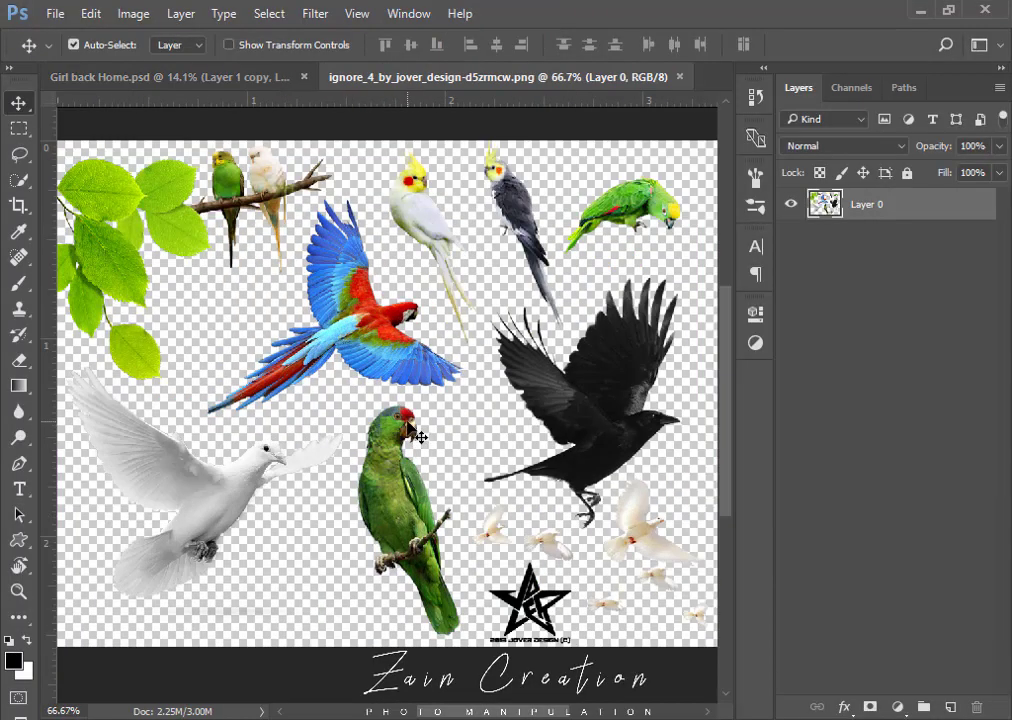
Draw a loose Lasso selection around the crow in the bird cutouts image.
scroll(400, 440, "right", 2)
scroll(542, 447, "up", 3)
scroll(540, 455, "down", 2)
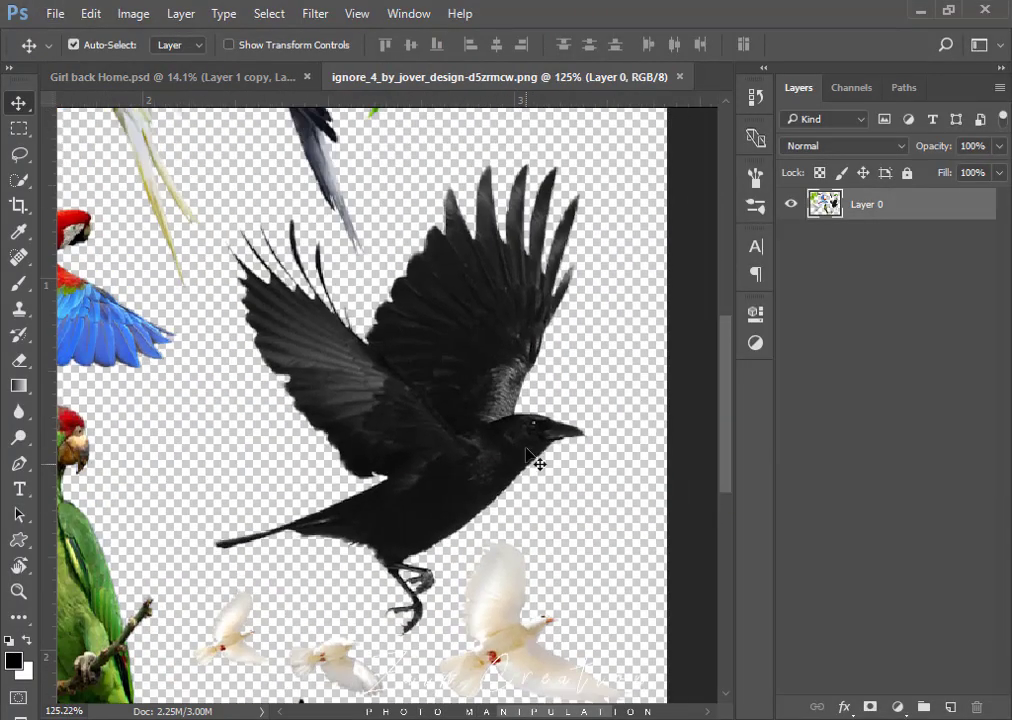
scroll(540, 462, "up", 1)
key("l")
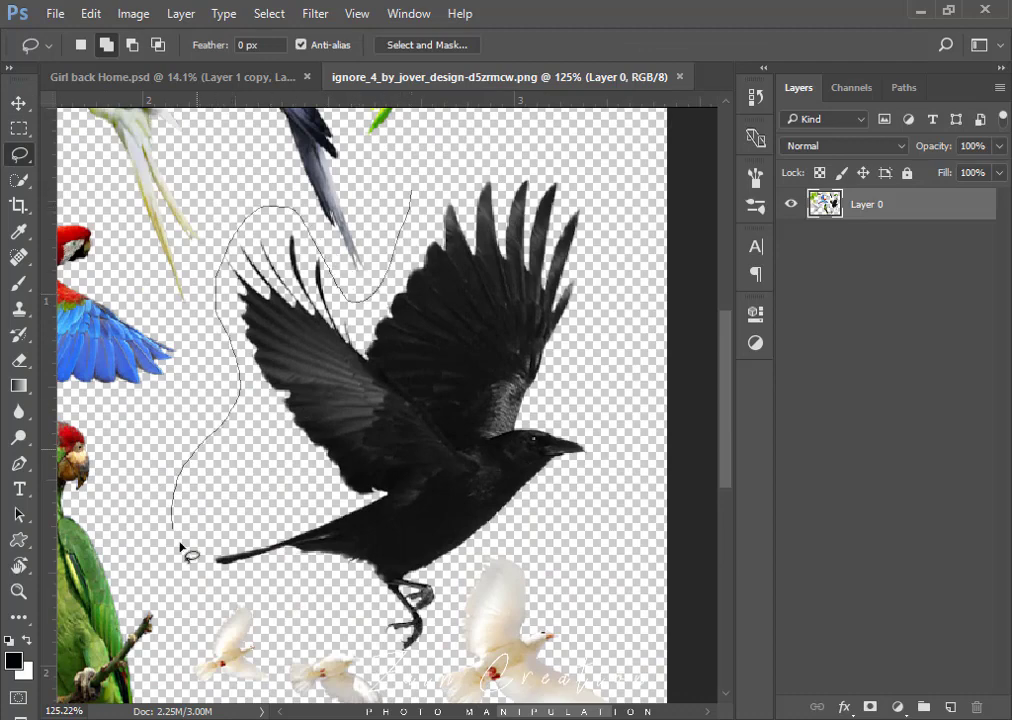
left_click_drag(425, 174, 440, 140)
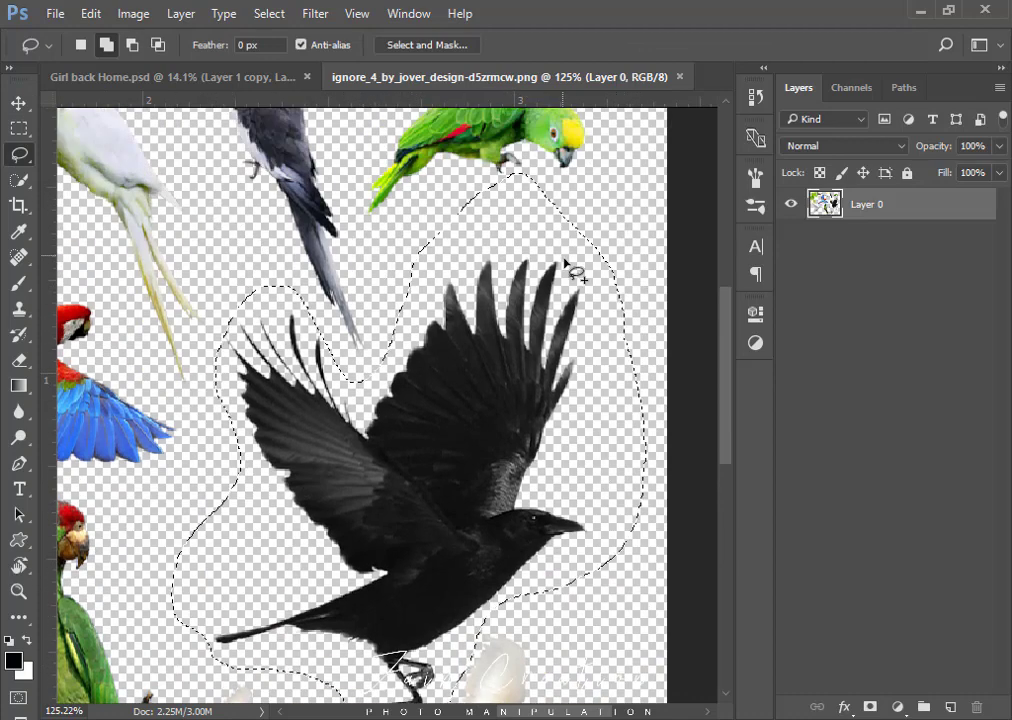
Copy the crow to Layer 2 and drag it onto the rock in Girl back Home.psd.
key("ctrl+j")
key("v")
mouse_move(206, 254)
left_mouse_down()
mouse_move(345, 228)
mouse_move(598, 349)
mouse_move(456, 484)
mouse_move(430, 430)
mouse_move(441, 440)
left_mouse_up()
key("Return")
scroll(456, 484, "up", 2)
scroll(456, 484, "up", 2)
scroll(441, 440, "down", 3)
Delete the extra crow layer, then paste a second crow and shrink it to about half size.
left_click(866, 231)
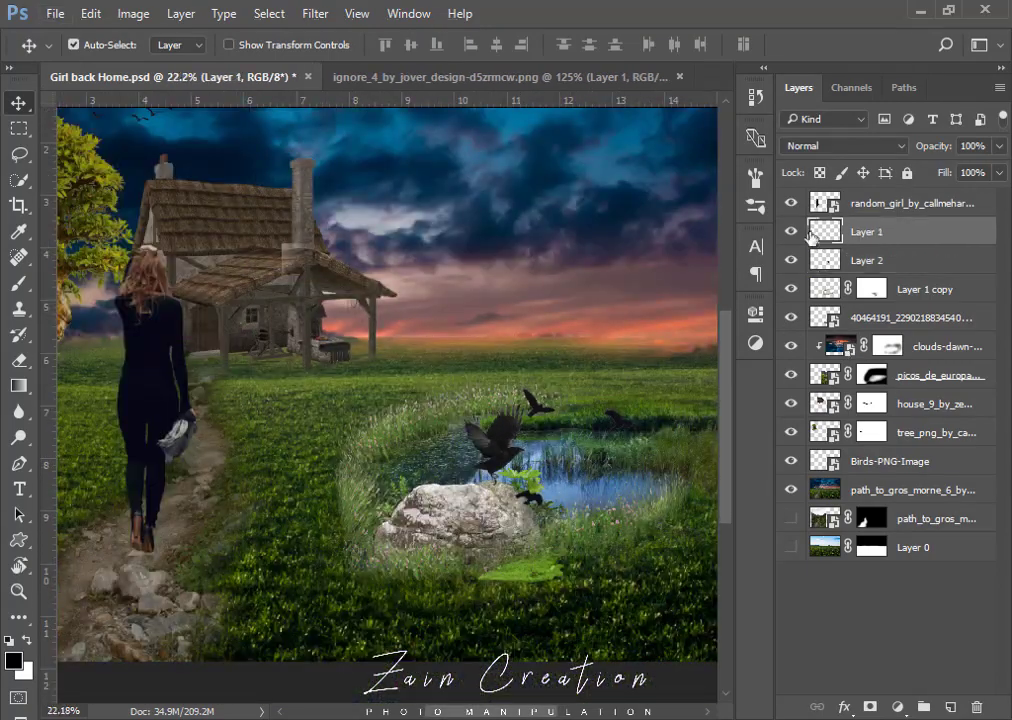
key("Delete")
key("ctrl+v")
key("ctrl+t")
left_click_drag(621, 395, 605, 418)
scroll(549, 287, "down", 3)
scroll(551, 293, "down", 2)
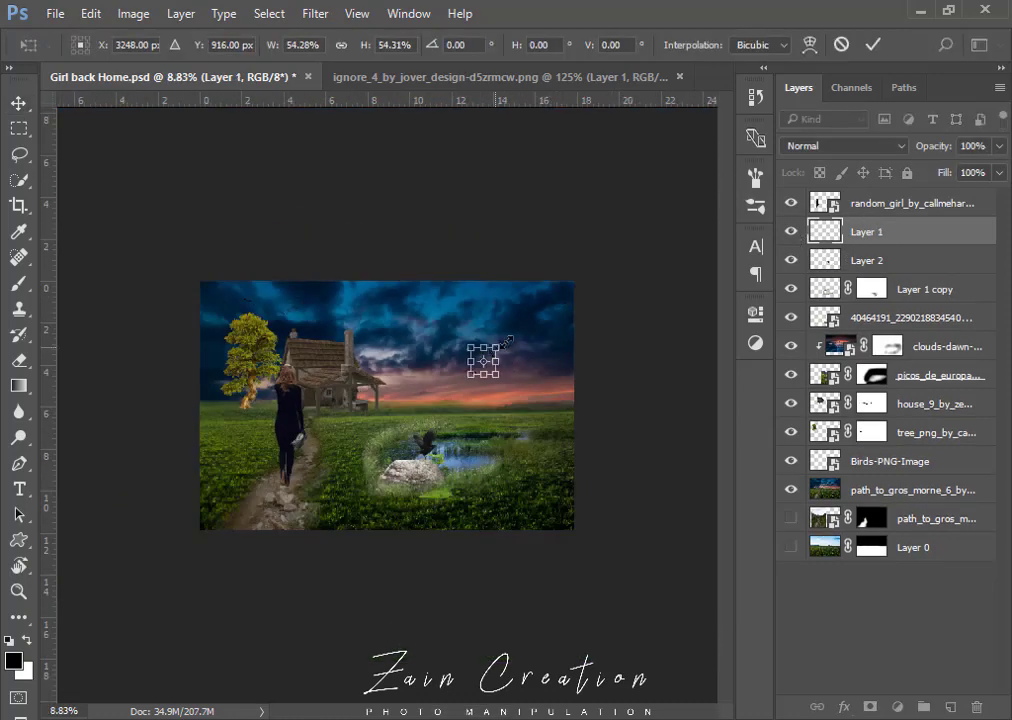
key("Return")
Delete the extra crow from the sky.
mouse_move(483, 322)
left_mouse_down()
mouse_move(510, 300)
mouse_move(483, 322)
mouse_move(538, 296)
left_mouse_up()
key("Delete")
scroll(457, 488, "up", 2)
scroll(457, 488, "up", 2)
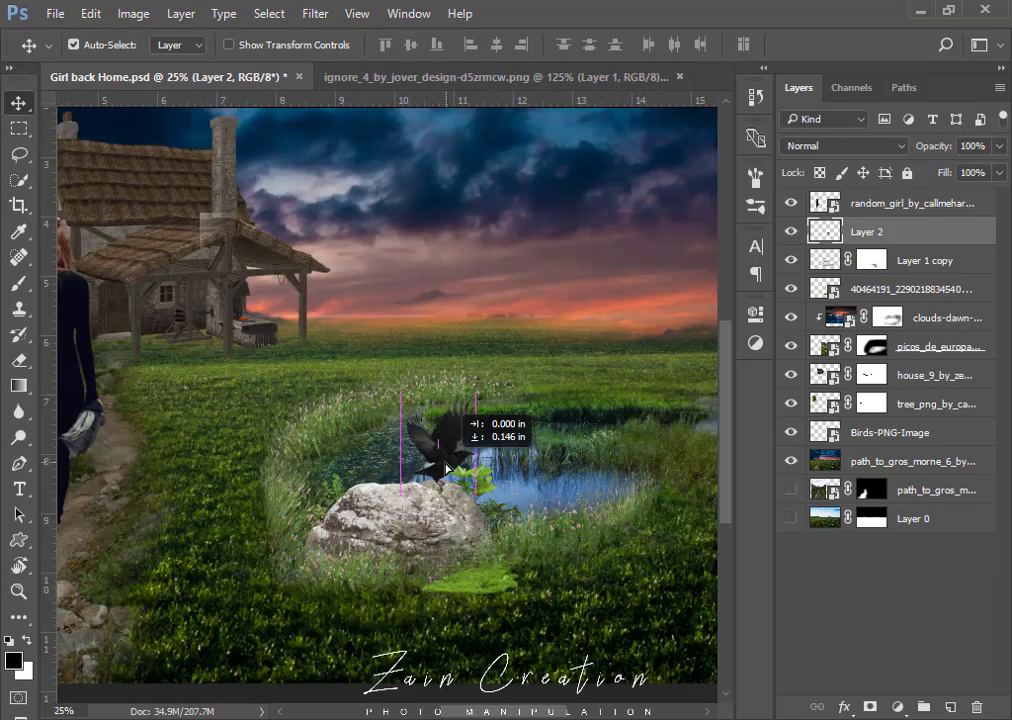
scroll(430, 440, "down", 4)
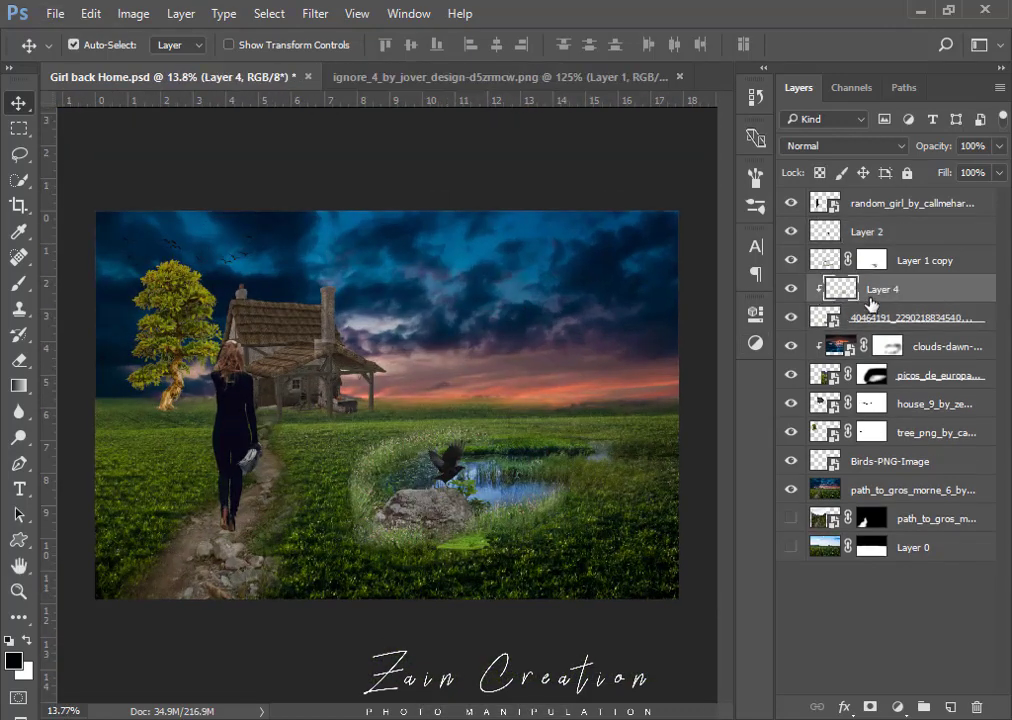
Give the long-numbered 40464191 layer a white layer mask and pick the Brush.
left_click(855, 320)
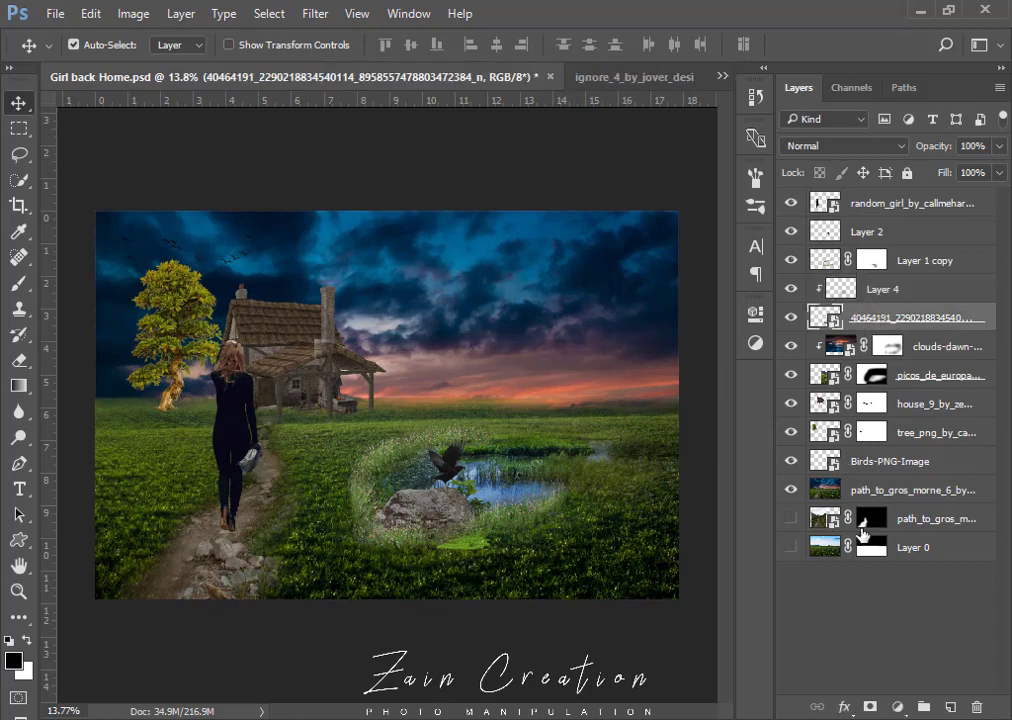
left_click(872, 707)
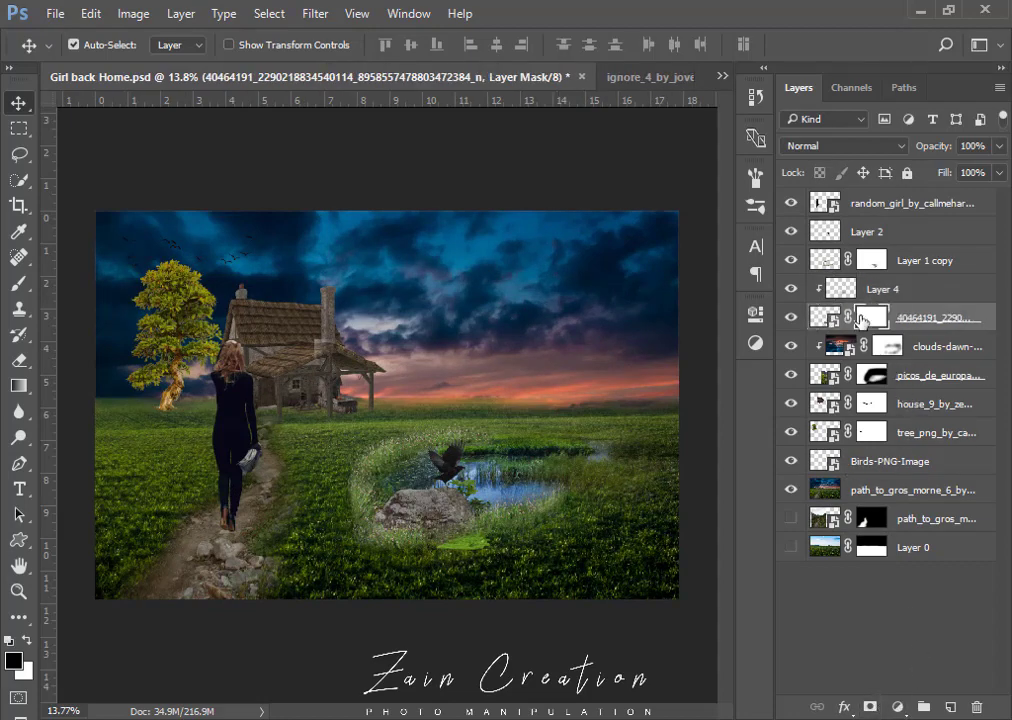
key("b")
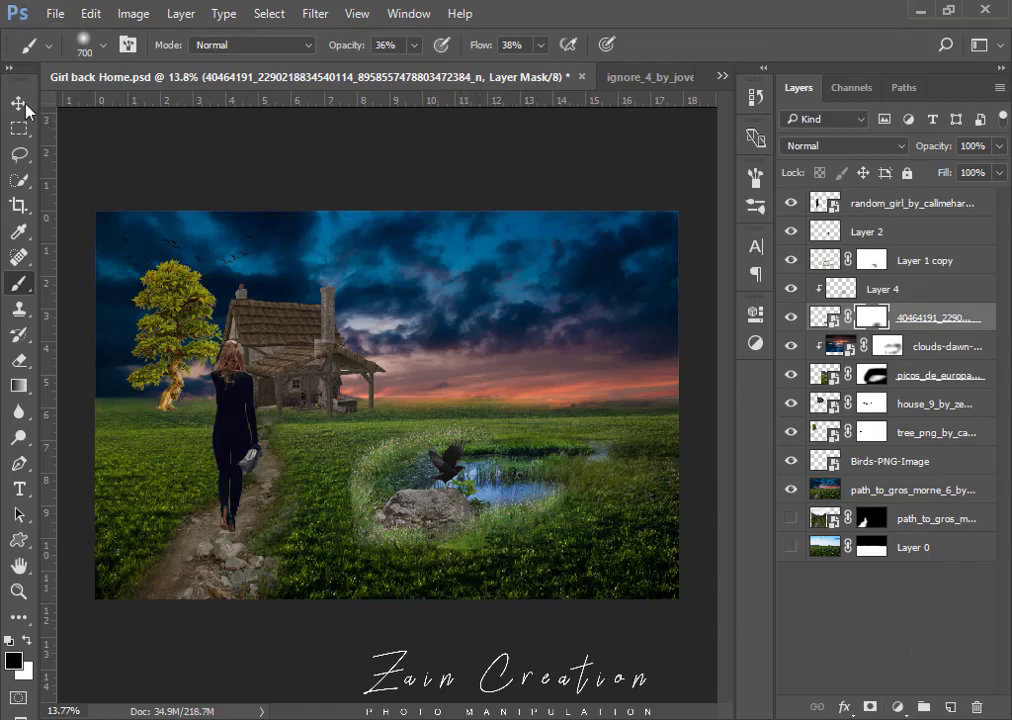
left_click(18, 103)
Select the cottage layer on the canvas and nudge it slightly.
scroll(452, 440, "down", 2)
scroll(383, 373, "up", 1)
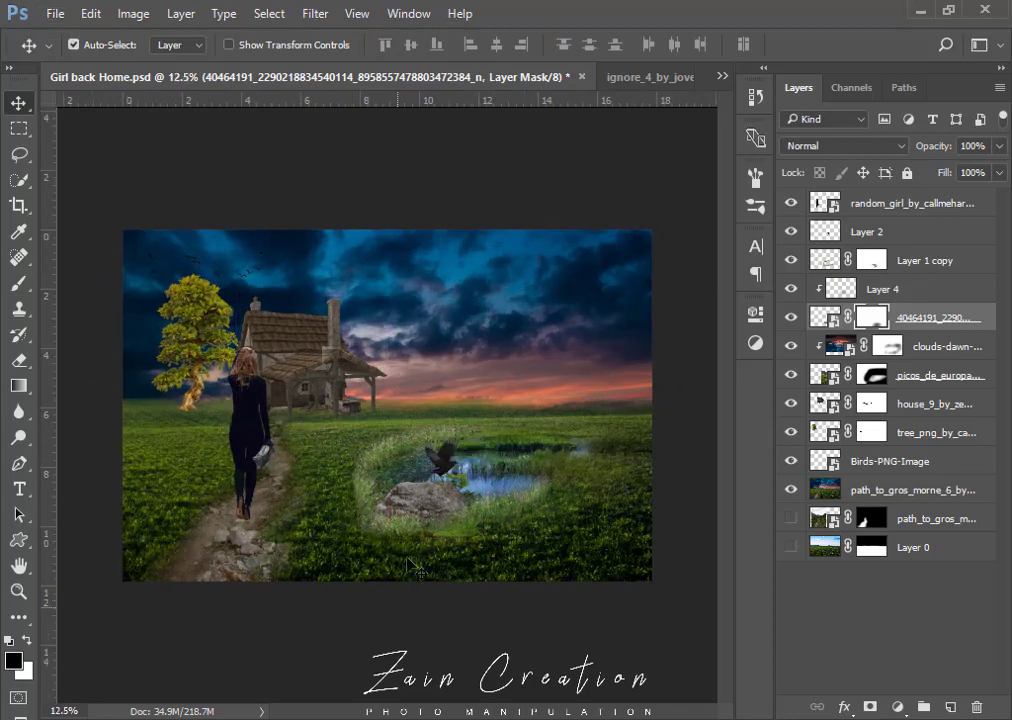
left_click(327, 376)
mouse_move(330, 368)
left_mouse_down()
mouse_move(307, 372)
mouse_move(294, 342)
left_mouse_up()
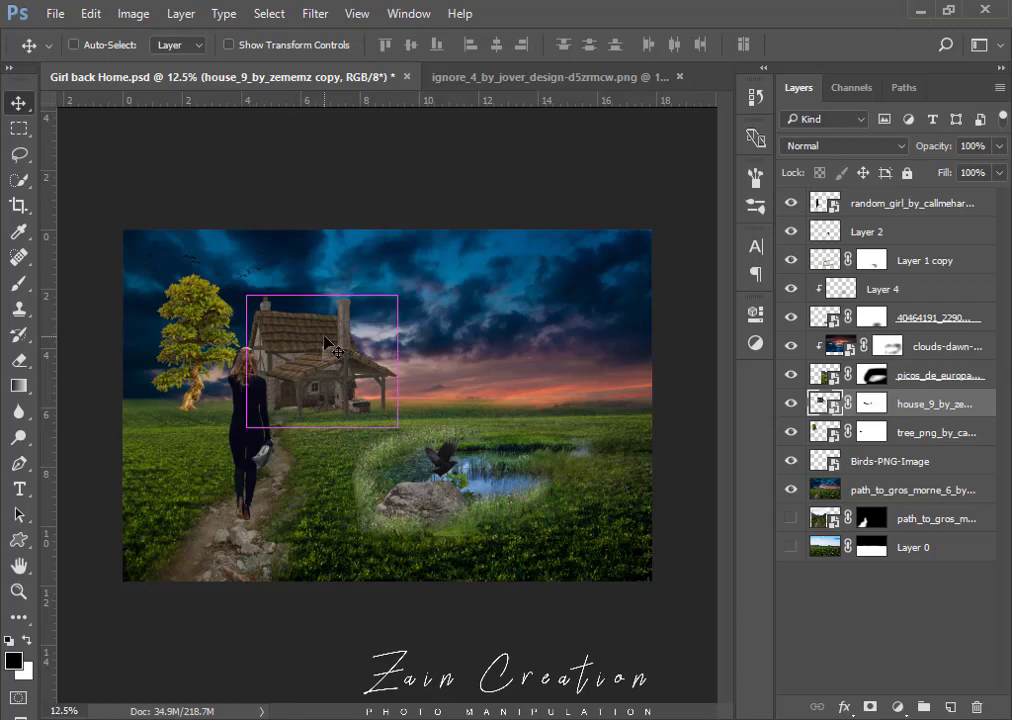
Enlarge the cottage to about 104.5% and move it a little left.
key("ctrl+t")
left_click_drag(243, 294, 238, 289)
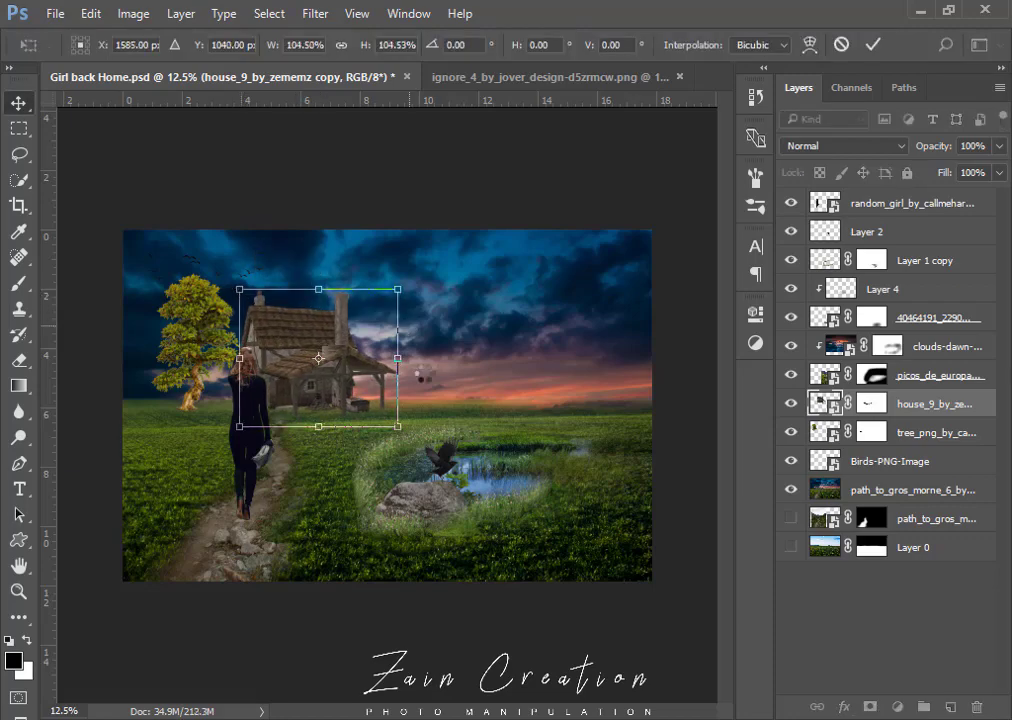
key("Return")
left_click_drag(334, 392, 313, 384)
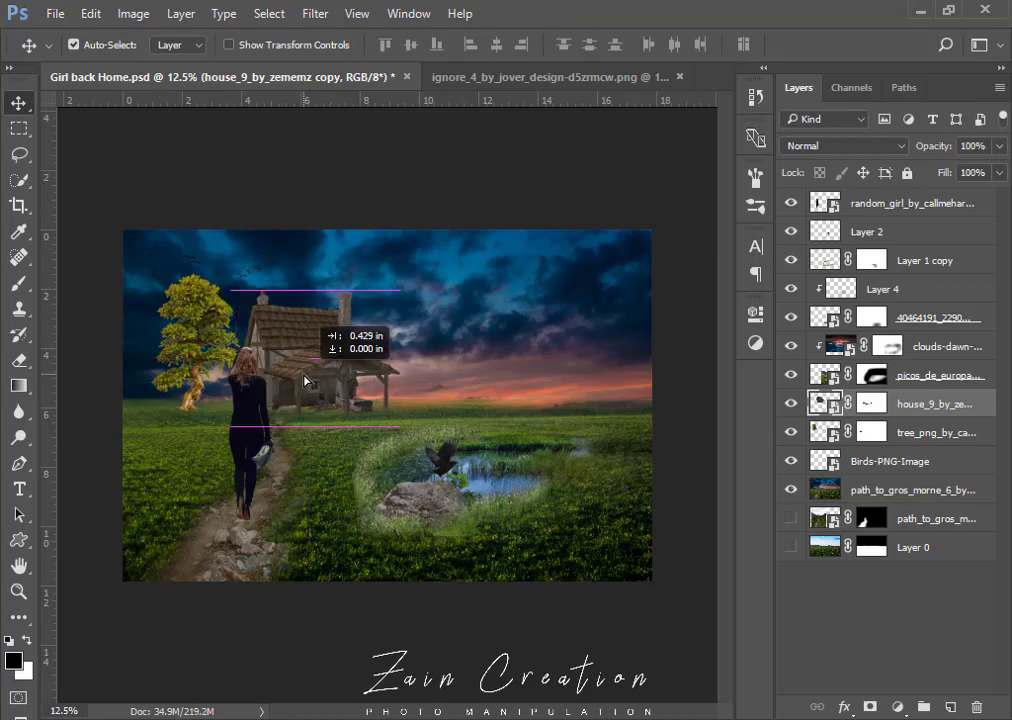
Scale the tree up slightly and shift the girl a little to the left.
left_click(210, 348)
key("ctrl+t")
left_click_drag(250, 272, 257, 262)
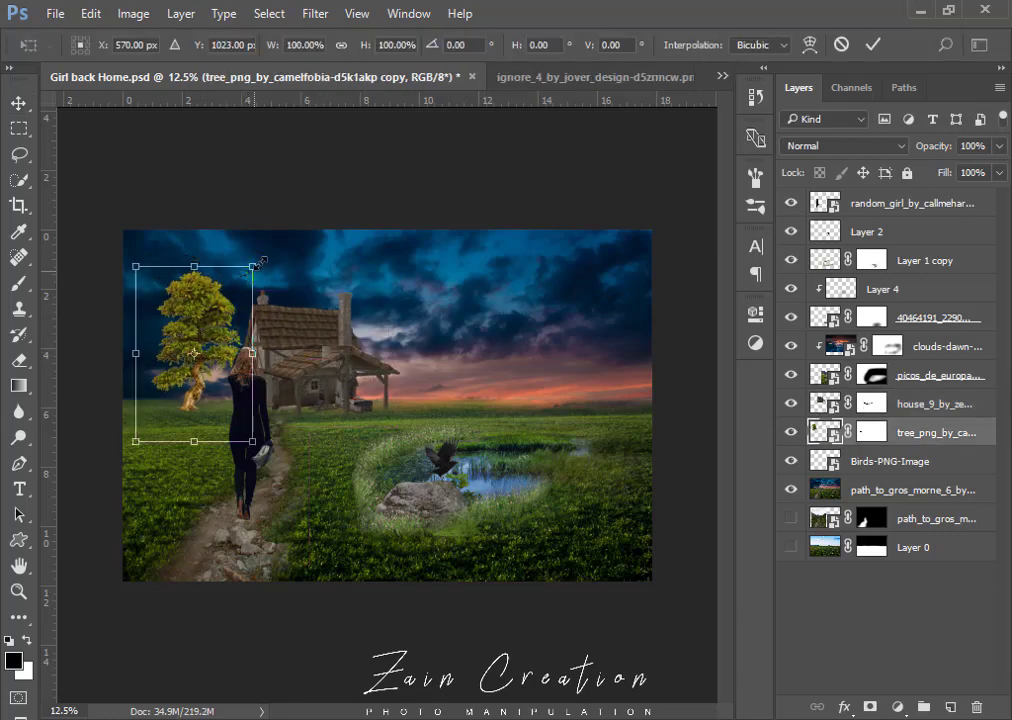
key("Return")
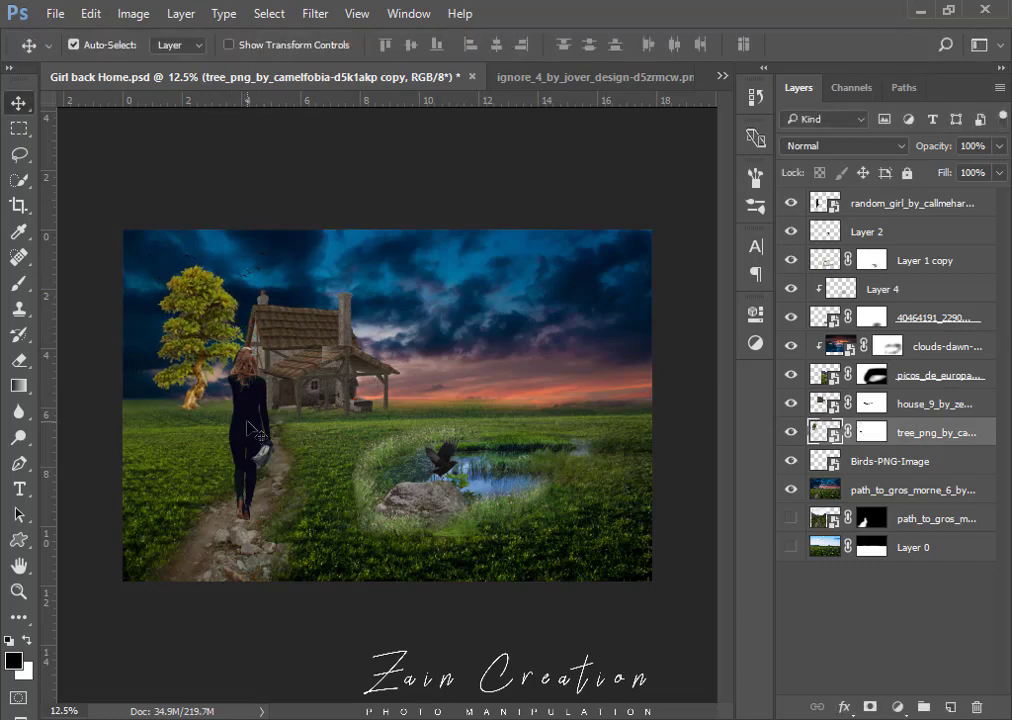
left_click_drag(250, 440, 240, 440)
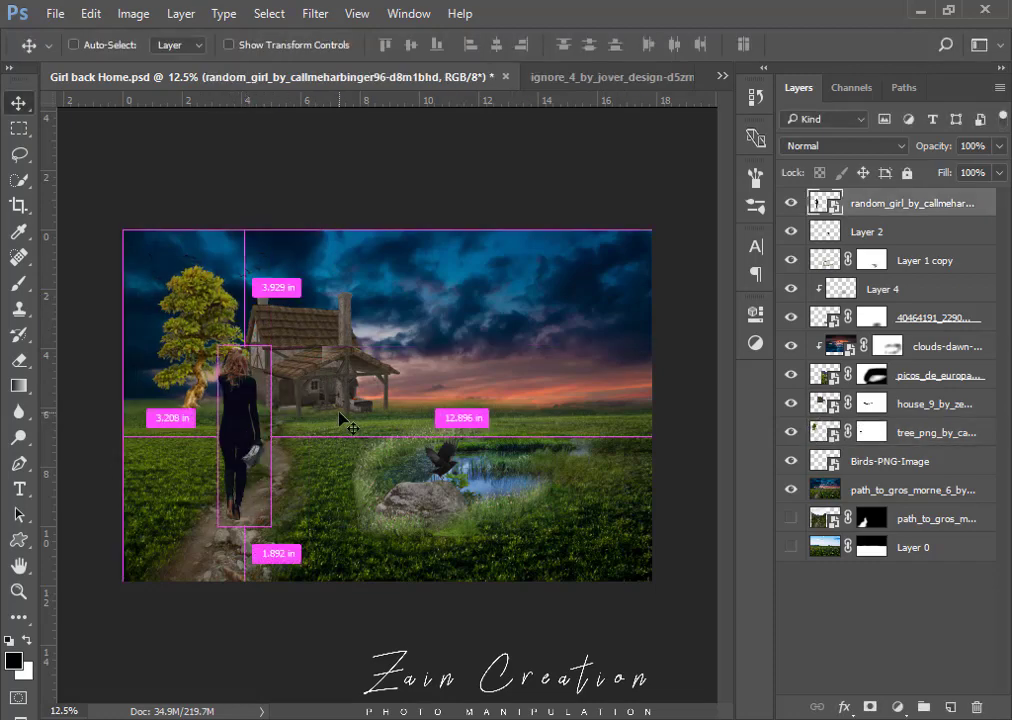
Scale the girl slightly from her corner and nudge her a little up the path.
key("ctrl+t")
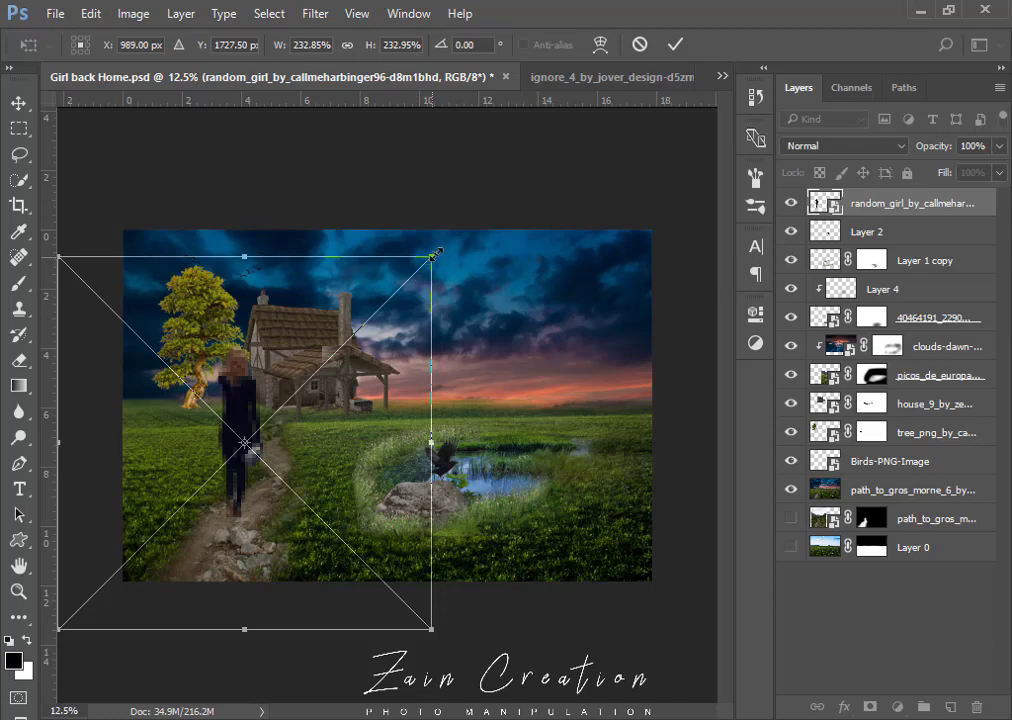
left_click_drag(434, 256, 440, 249)
key("Return")
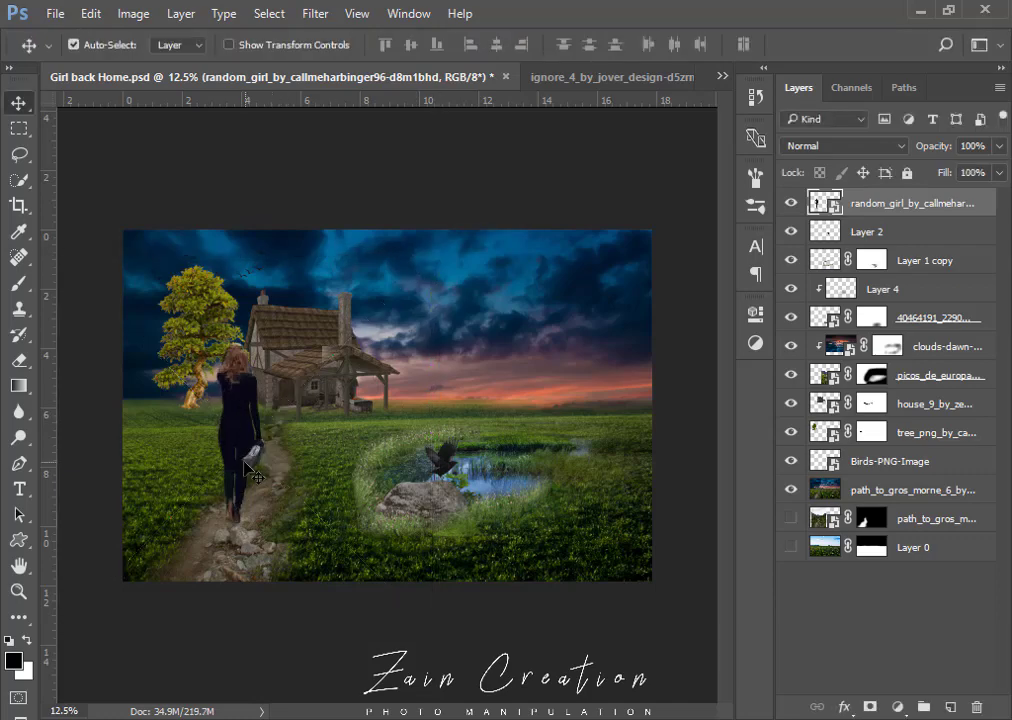
left_click_drag(243, 463, 243, 454)
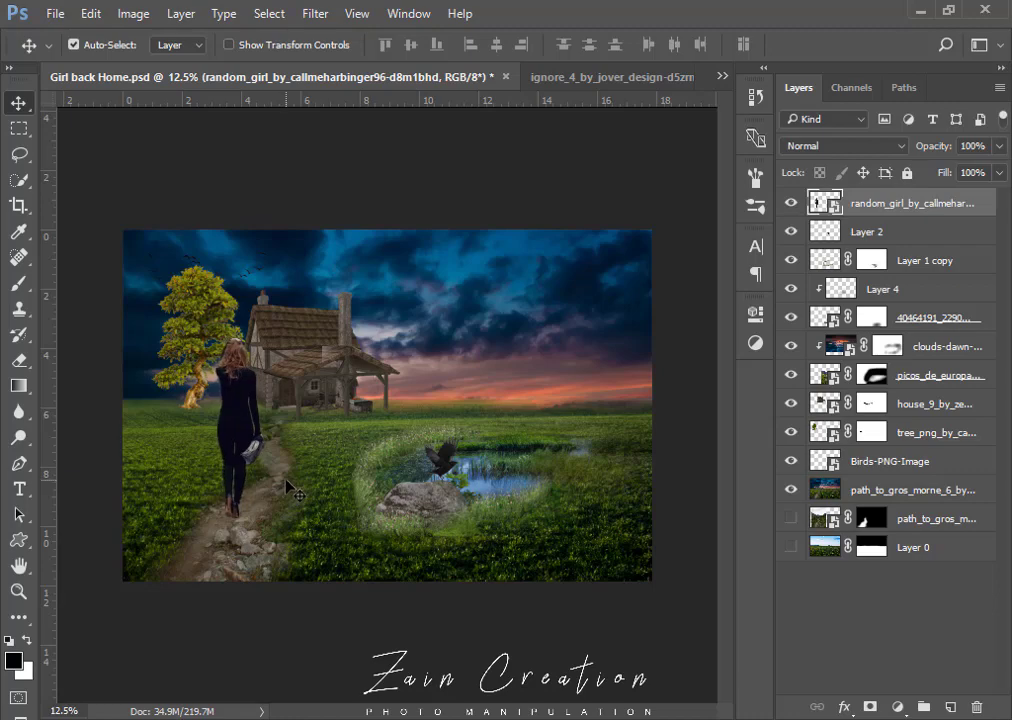
Check the girl's smart-guide spacing against the cottage, then zoom out to view the composition.
key("ctrl")
scroll(300, 386, "up", 1)
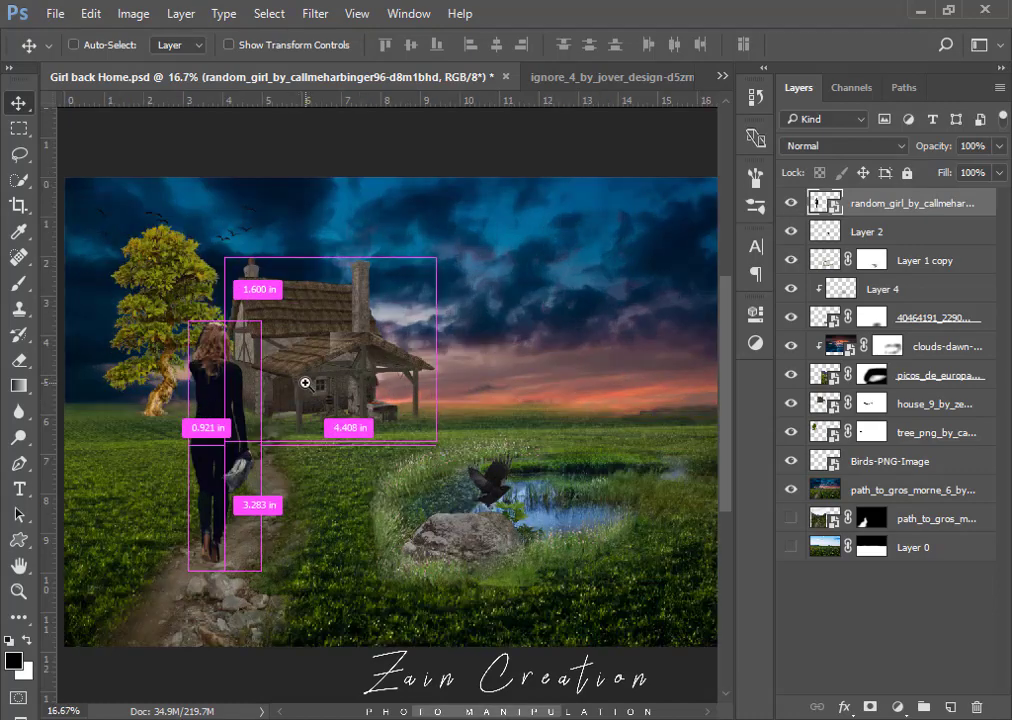
scroll(300, 386, "up", 1)
scroll(276, 418, "down", 2)
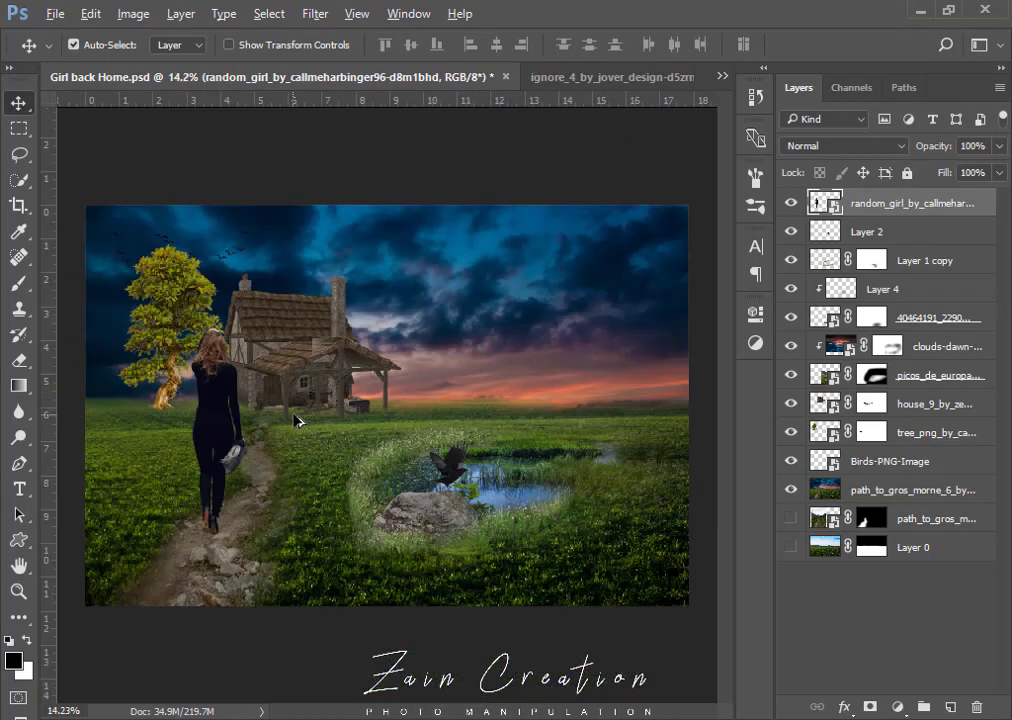
scroll(402, 434, "down", 1)
key("ctrl")
Select all layers and stamp the visible composite (Ctrl+Alt+Shift+E) into a new top Layer 5.
scroll(481, 447, "up", 1)
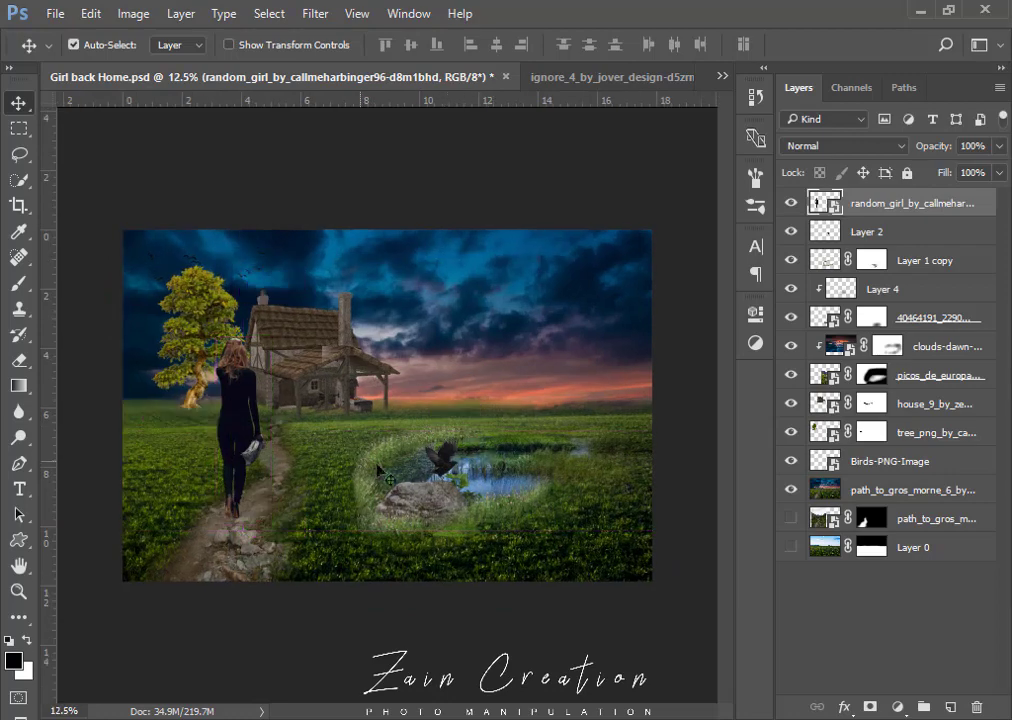
scroll(405, 418, "up", 1)
scroll(406, 418, "down", 1)
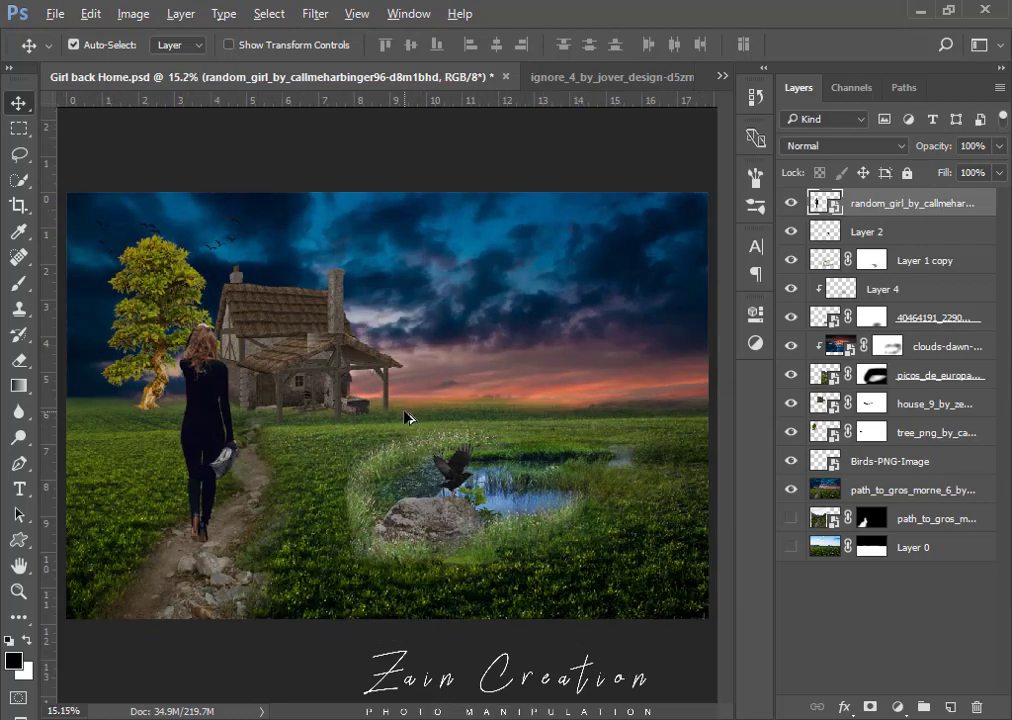
scroll(408, 418, "down", 1)
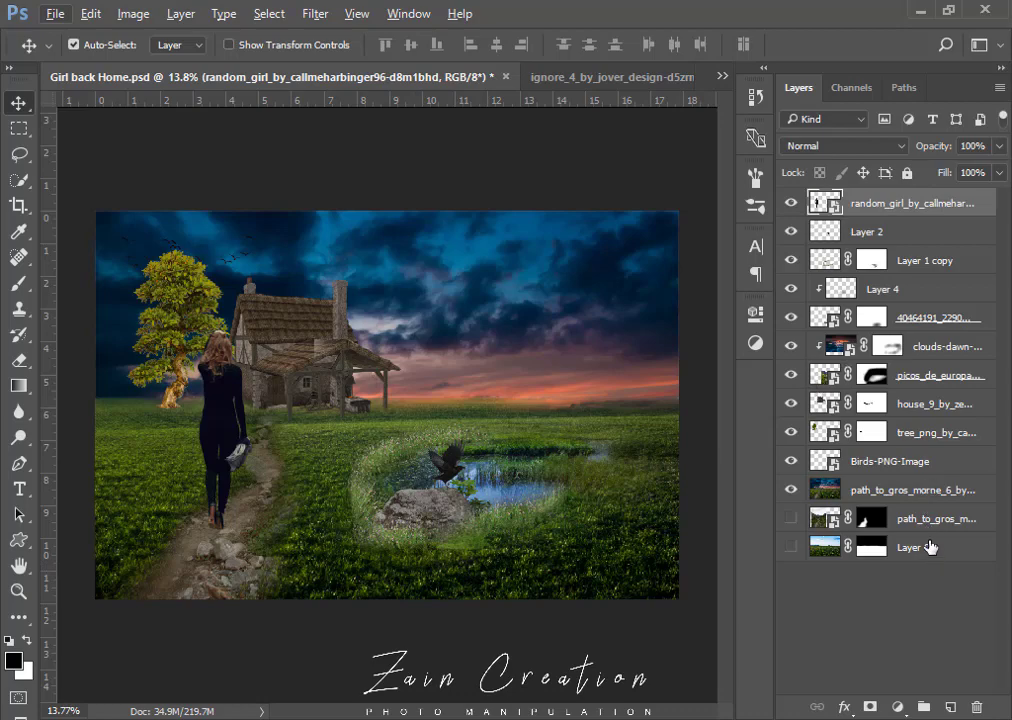
key("ctrl+alt+a")
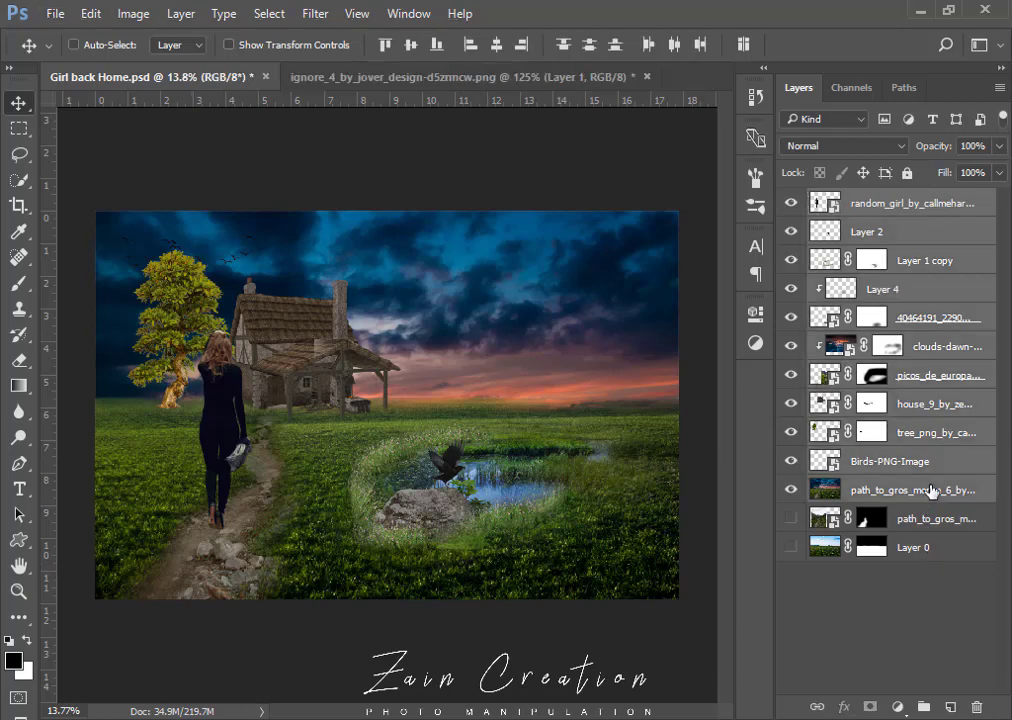
key("ctrl+shift+alt+e")
Launch Filter > Camera Raw Filter on the stamped Layer 5.
left_click(325, 16)
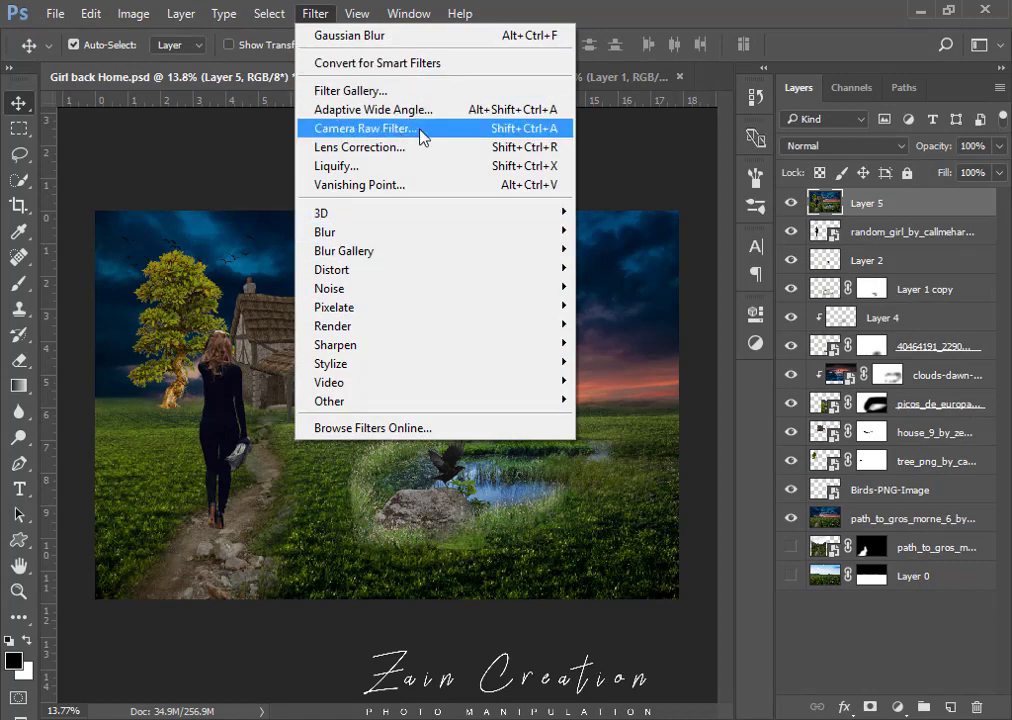
left_click(422, 137)
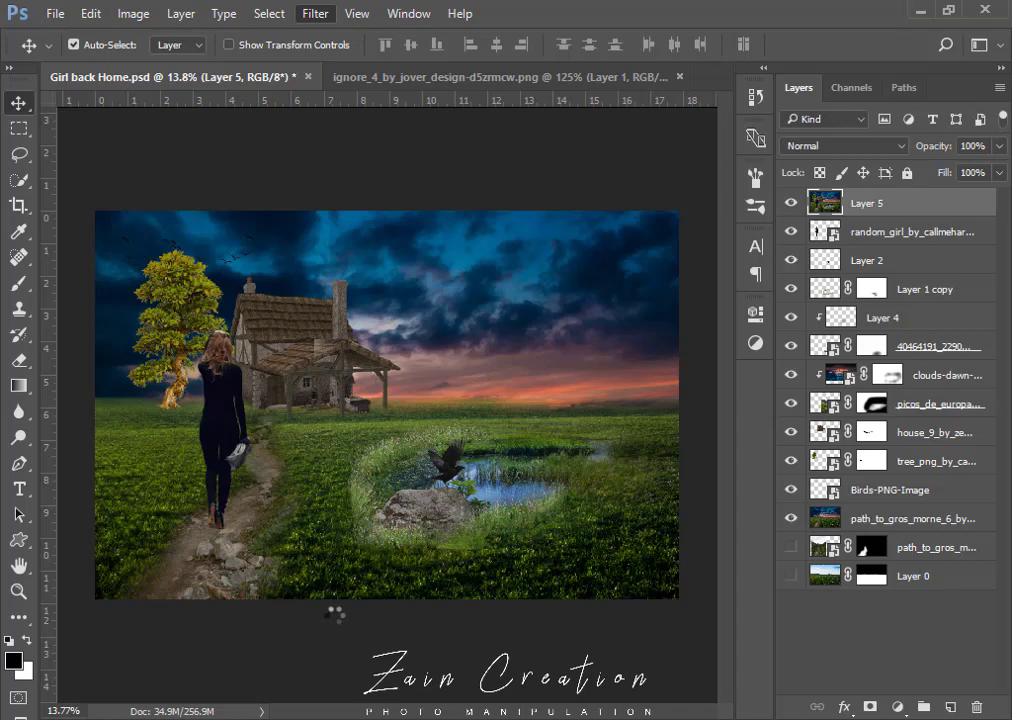
Make a first pass on the Basic sliders: lift blacks, darken shadows, adjust contrast, saturation and exposure.
scroll(890, 580, "down", 1)
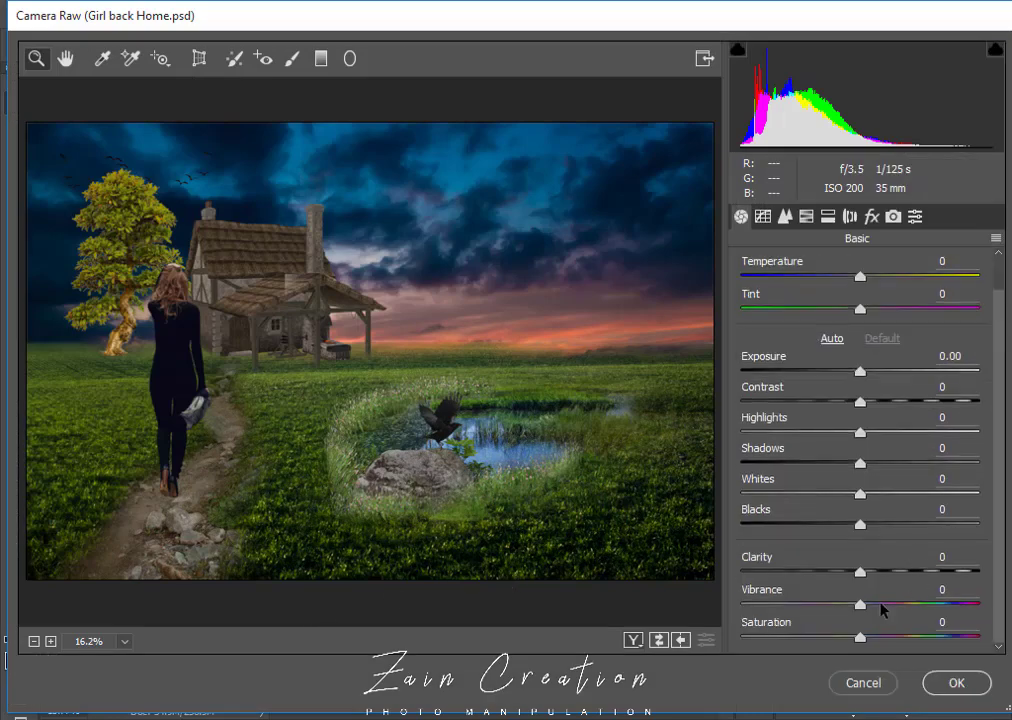
mouse_move(861, 572)
left_mouse_down()
mouse_move(883, 573)
mouse_move(855, 578)
mouse_move(872, 574)
mouse_move(887, 608)
left_mouse_up()
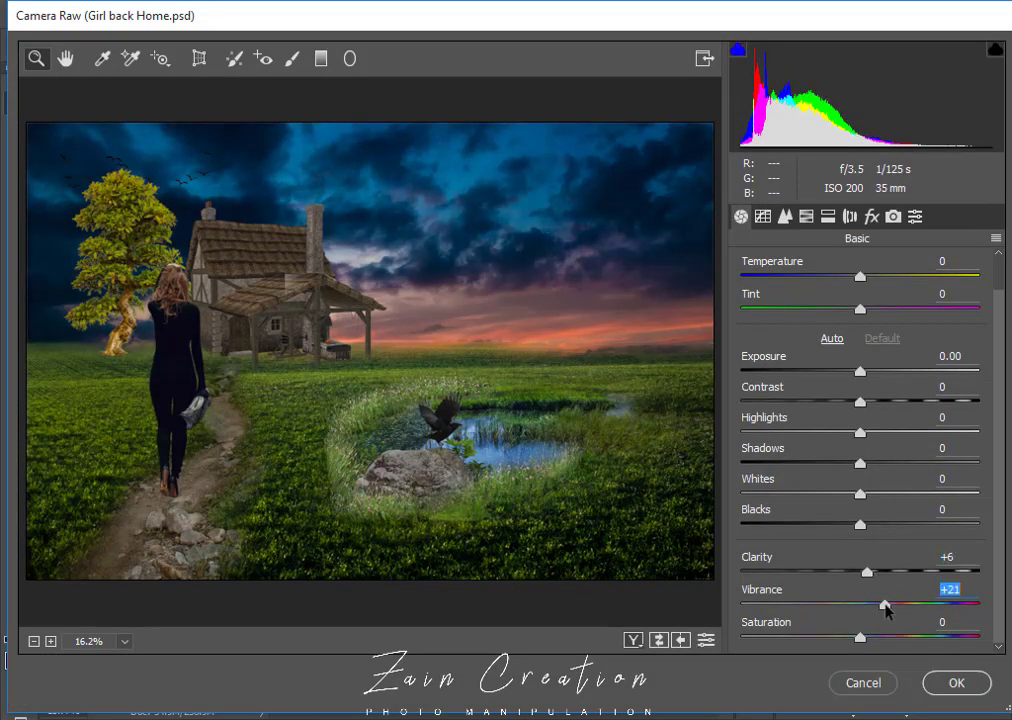
mouse_move(867, 532)
left_mouse_down()
mouse_move(830, 531)
mouse_move(906, 532)
mouse_move(891, 531)
left_mouse_up()
left_click_drag(857, 466, 827, 466)
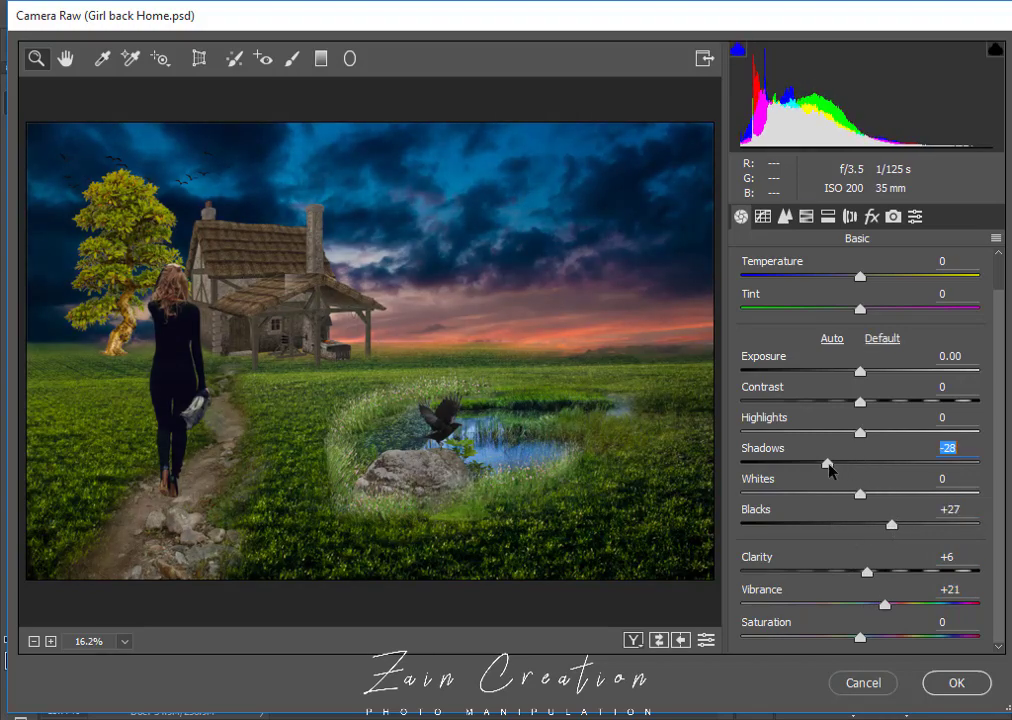
mouse_move(860, 401)
left_mouse_down()
mouse_move(877, 401)
mouse_move(829, 402)
mouse_move(857, 375)
left_mouse_up()
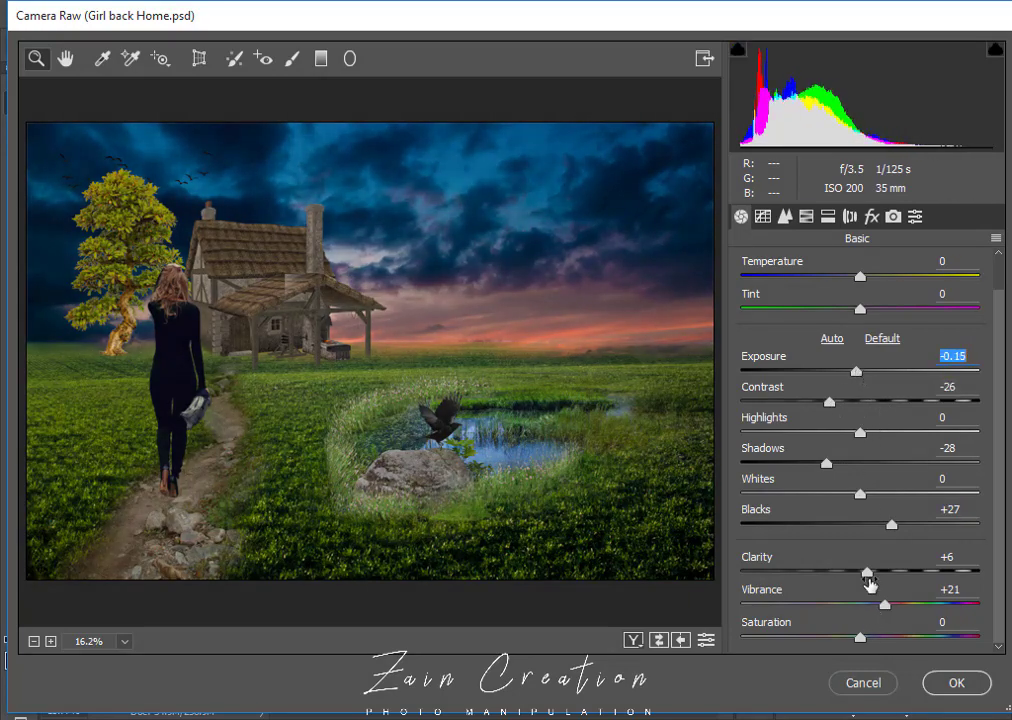
left_click_drag(867, 574, 903, 573)
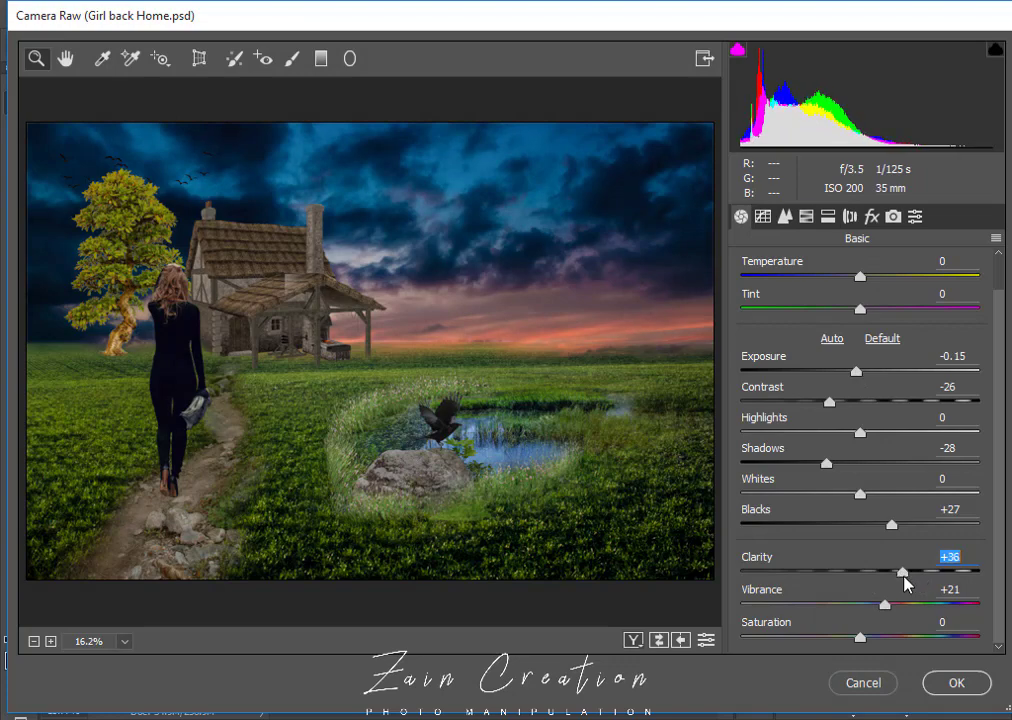
mouse_move(859, 637)
left_mouse_down()
mouse_move(881, 644)
mouse_move(852, 645)
left_mouse_up()
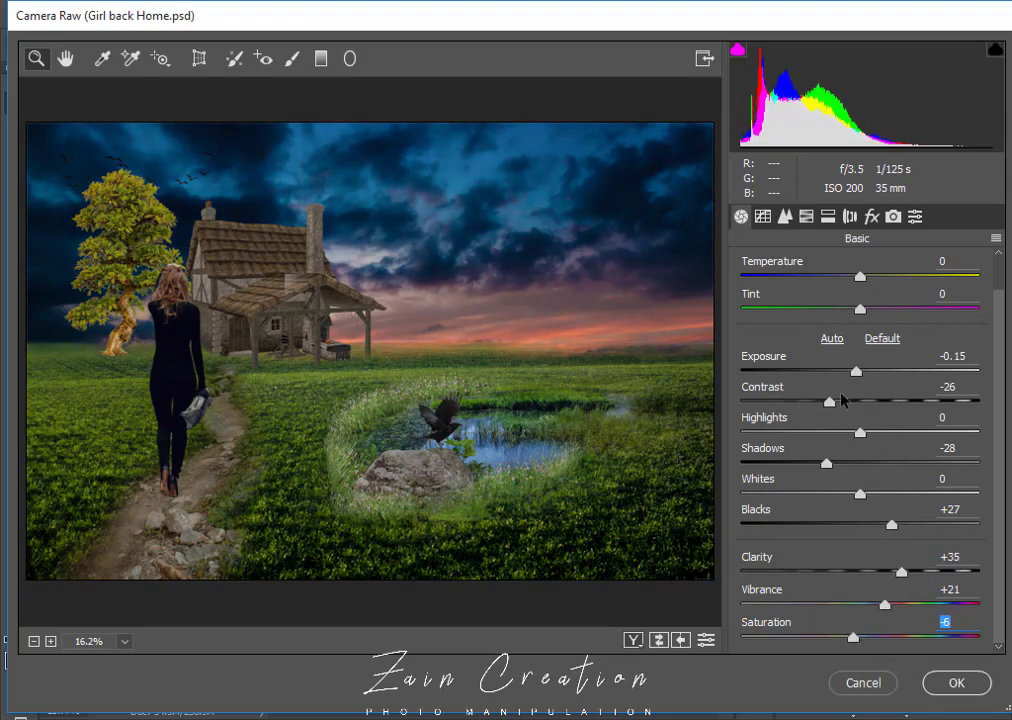
mouse_move(857, 373)
left_mouse_down()
mouse_move(872, 402)
mouse_move(849, 402)
mouse_move(885, 402)
mouse_move(865, 373)
left_mouse_up()
left_click_drag(826, 465, 842, 466)
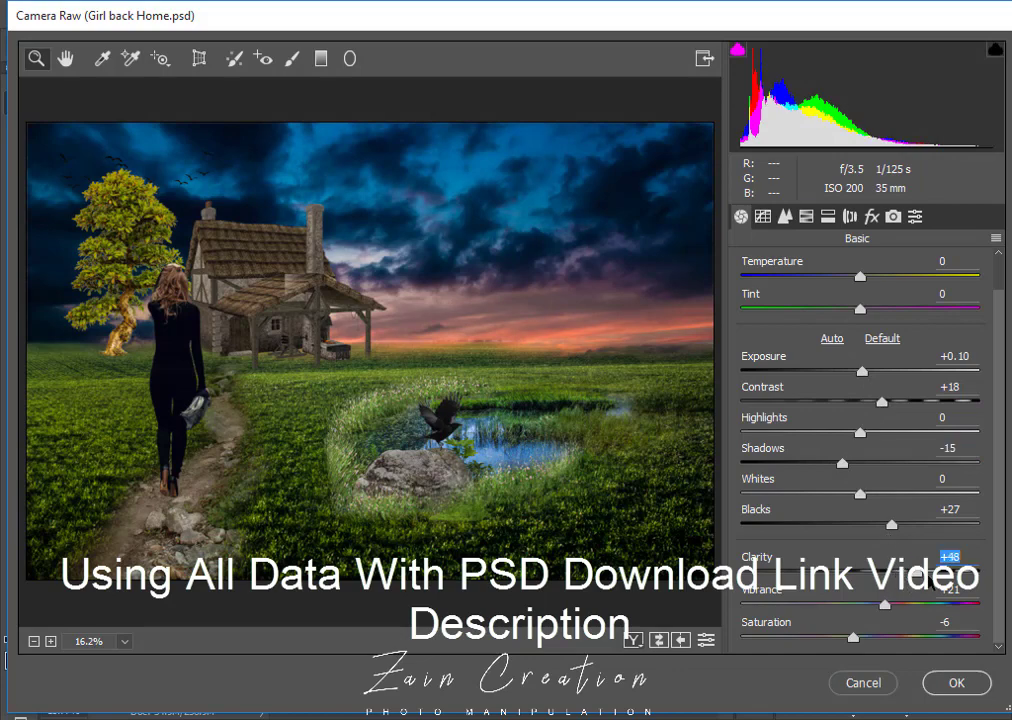
Refine the grade to Clarity -44, Vibrance +41, Saturation -23, Blacks +32, deeper shadows, adjusted highlights.
left_click_drag(903, 578, 806, 586)
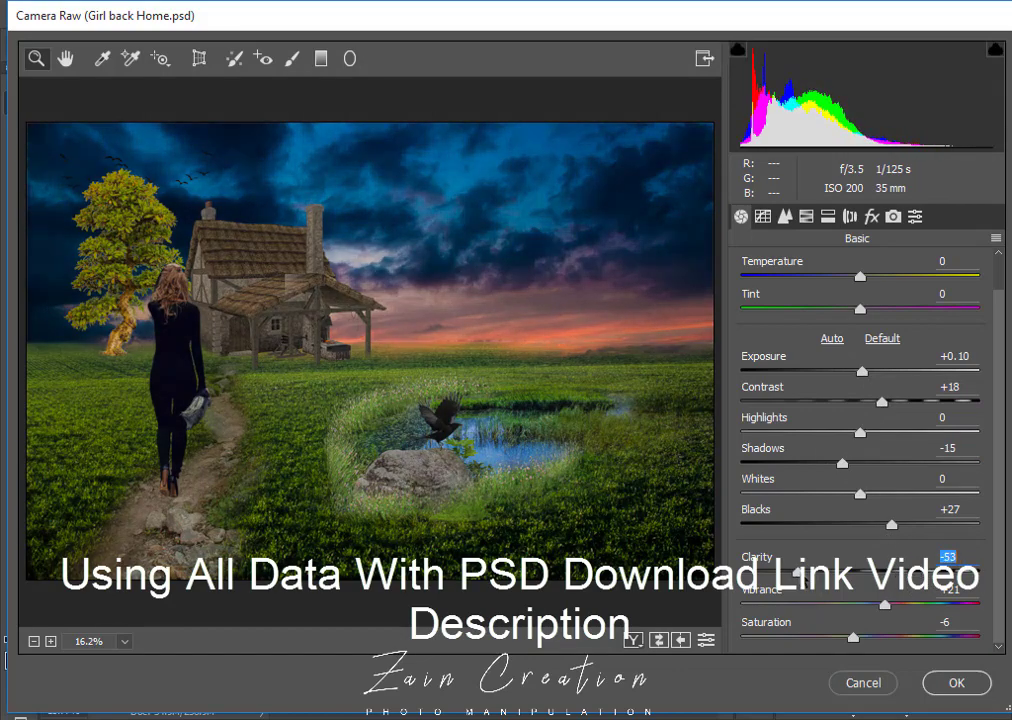
left_click_drag(816, 578, 822, 578)
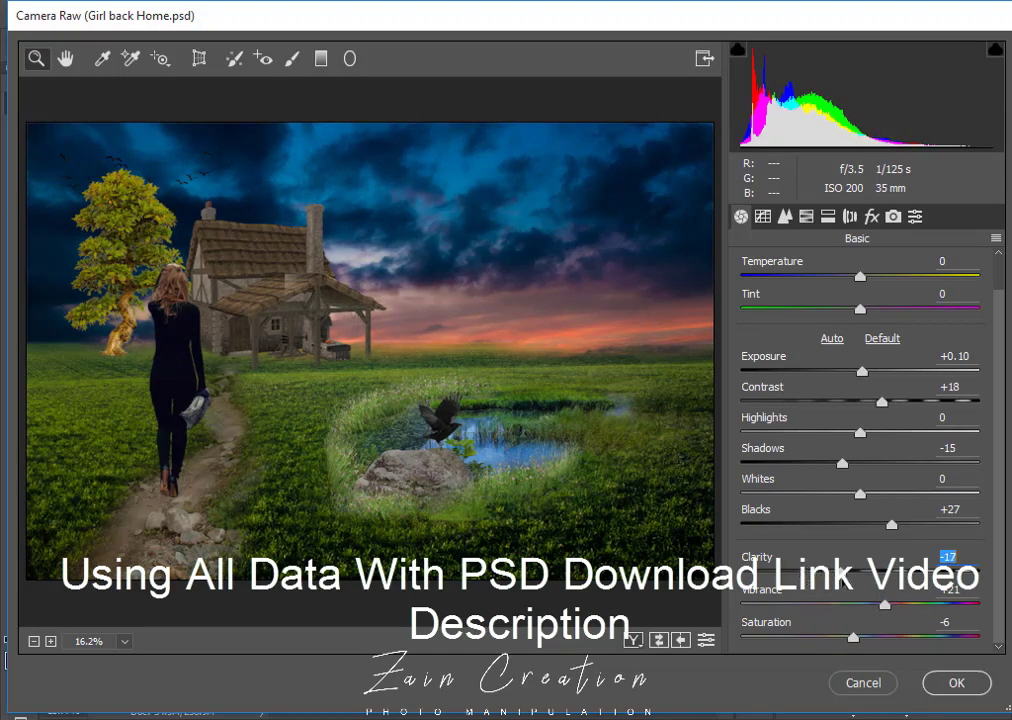
left_click_drag(833, 578, 827, 578)
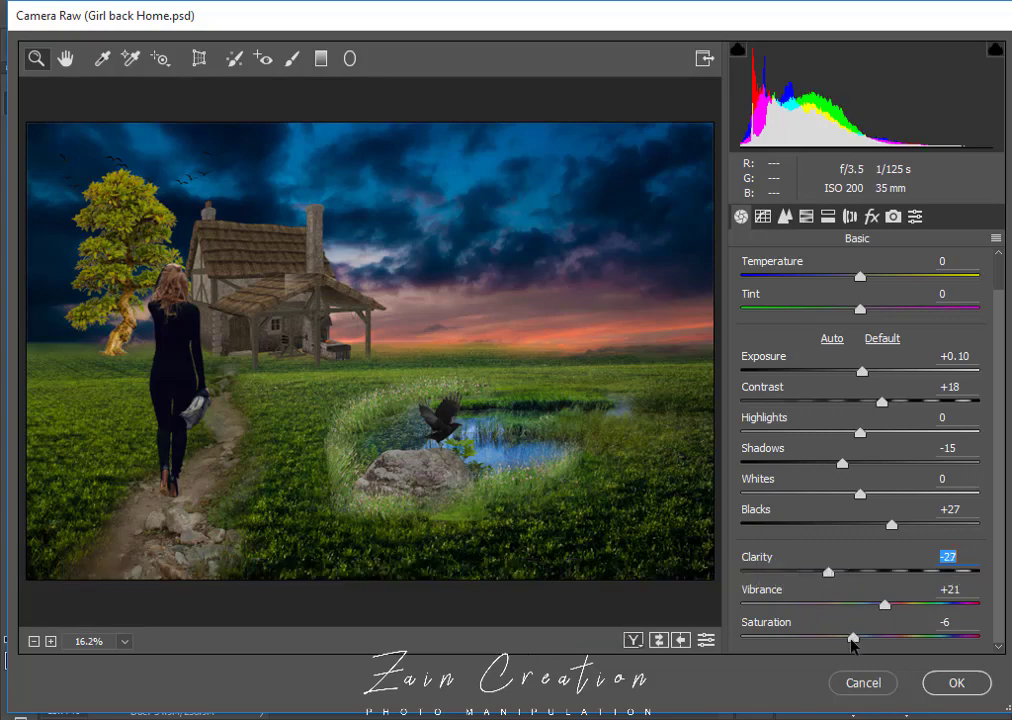
mouse_move(852, 640)
left_mouse_down()
mouse_move(877, 640)
mouse_move(818, 640)
mouse_move(838, 640)
left_mouse_up()
left_click_drag(884, 605, 908, 605)
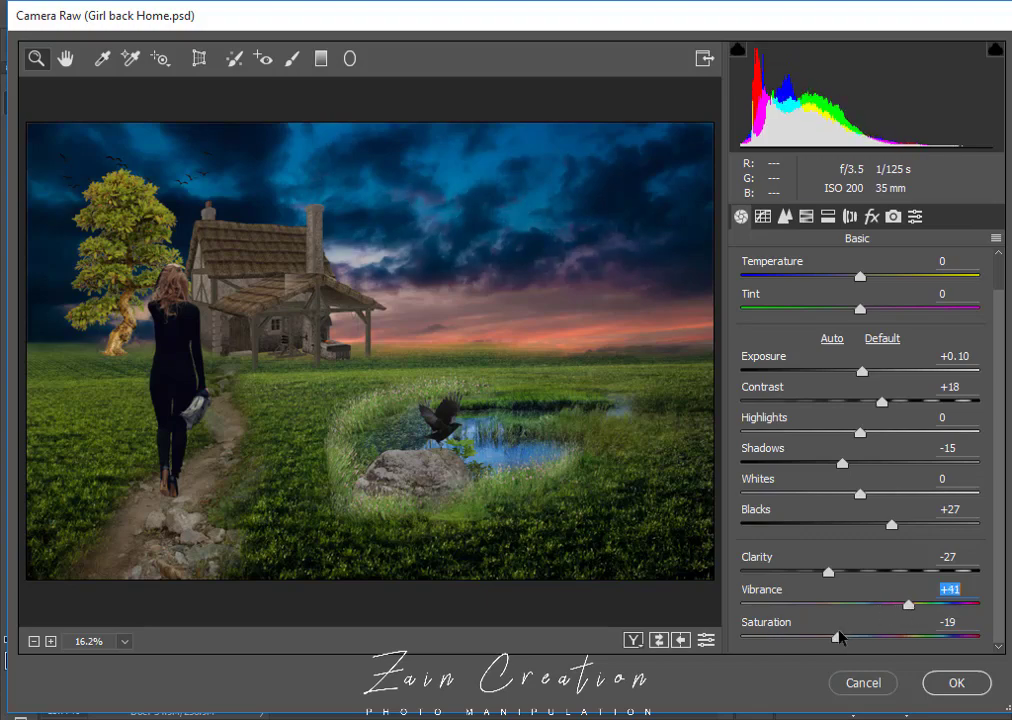
mouse_move(838, 634)
left_mouse_down()
mouse_move(846, 636)
mouse_move(828, 636)
left_mouse_up()
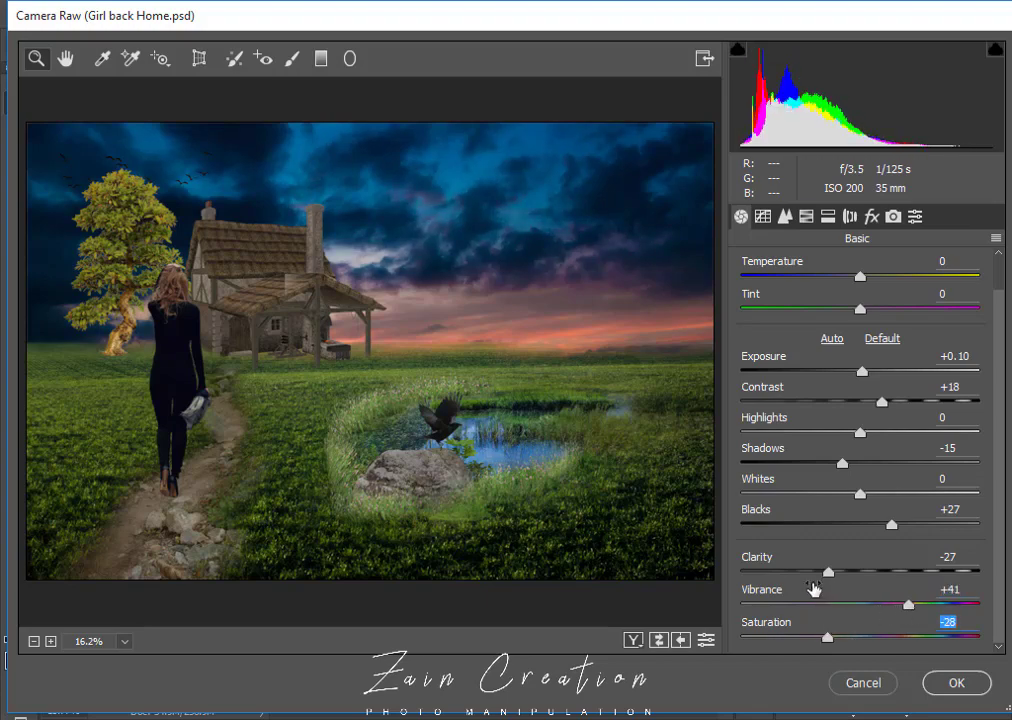
left_click_drag(829, 572, 810, 572)
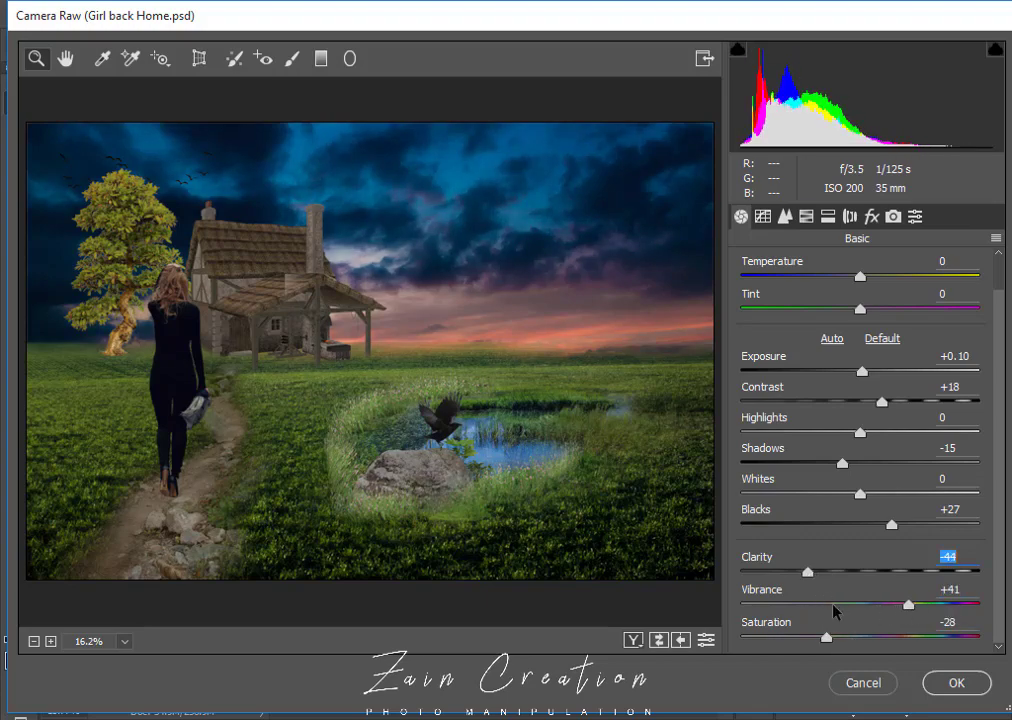
left_click_drag(828, 640, 834, 639)
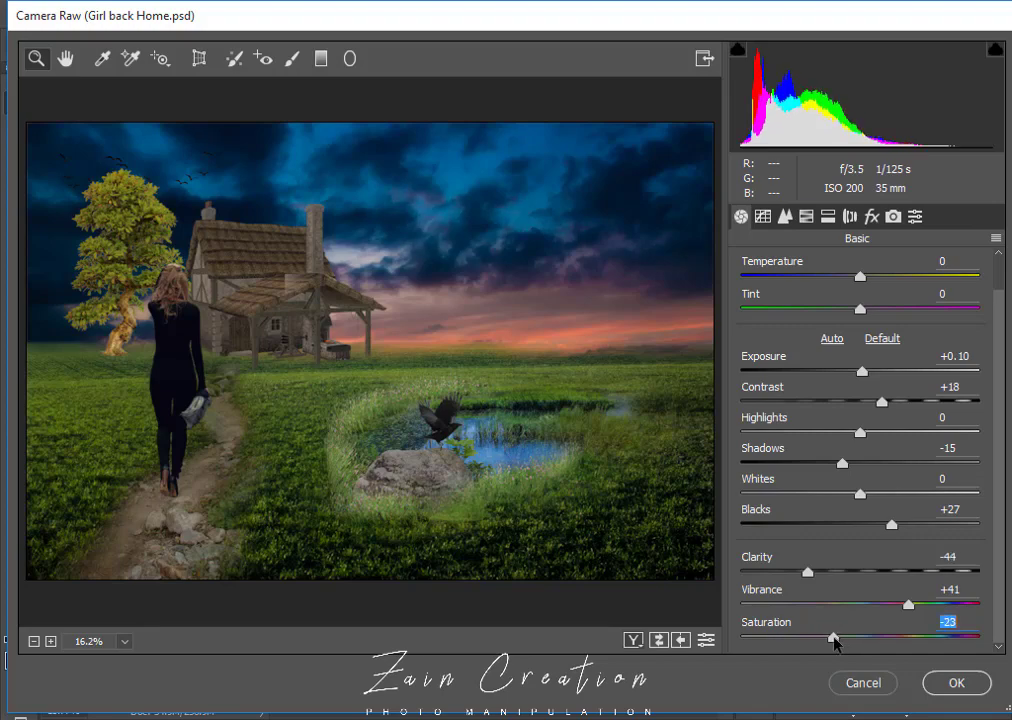
mouse_move(891, 527)
left_mouse_down()
mouse_move(911, 527)
mouse_move(866, 530)
mouse_move(897, 530)
left_mouse_up()
mouse_move(842, 464)
left_mouse_down()
mouse_move(824, 464)
mouse_move(881, 494)
mouse_move(829, 494)
mouse_move(876, 494)
left_mouse_up()
mouse_move(858, 432)
left_mouse_down()
mouse_move(888, 432)
mouse_move(841, 432)
mouse_move(838, 443)
mouse_move(868, 432)
mouse_move(870, 403)
mouse_move(897, 403)
mouse_move(864, 373)
left_mouse_up()
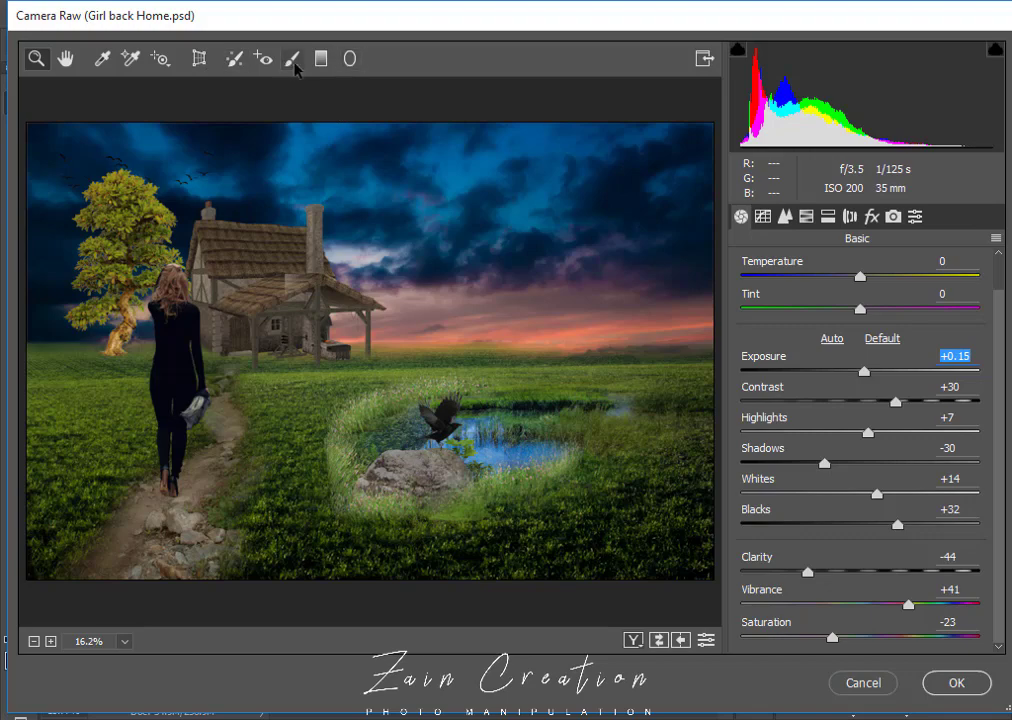
Draw a Radial Filter ellipse centred on the pond and crow, desaturating inside it.
left_click(349, 59)
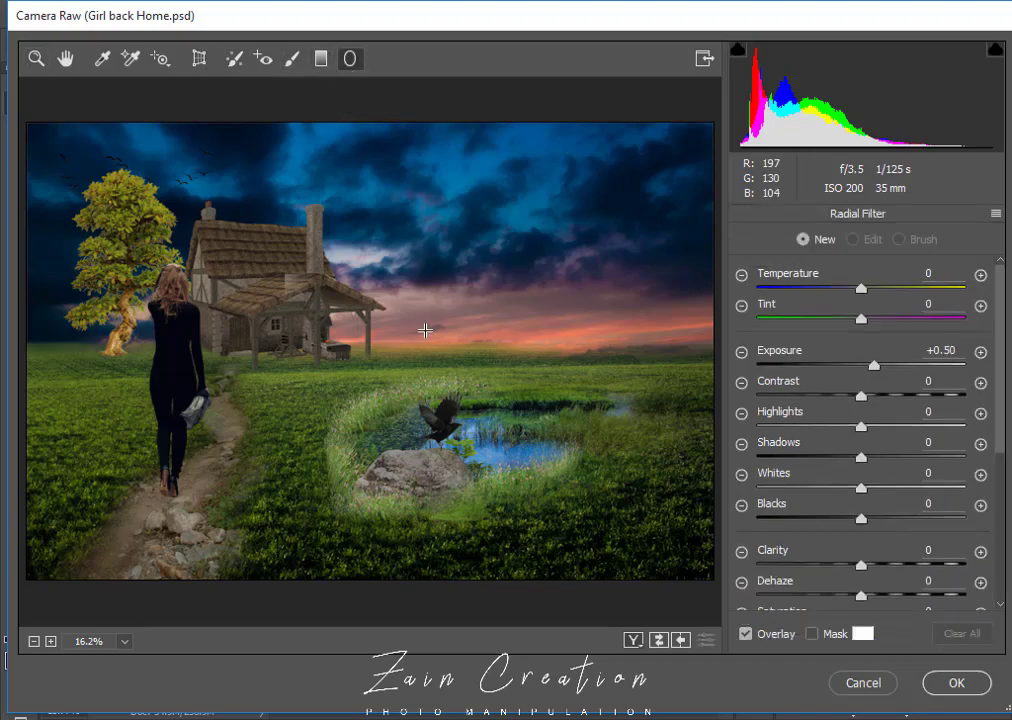
mouse_move(362, 342)
left_mouse_down()
mouse_move(527, 454)
mouse_move(545, 492)
left_mouse_up()
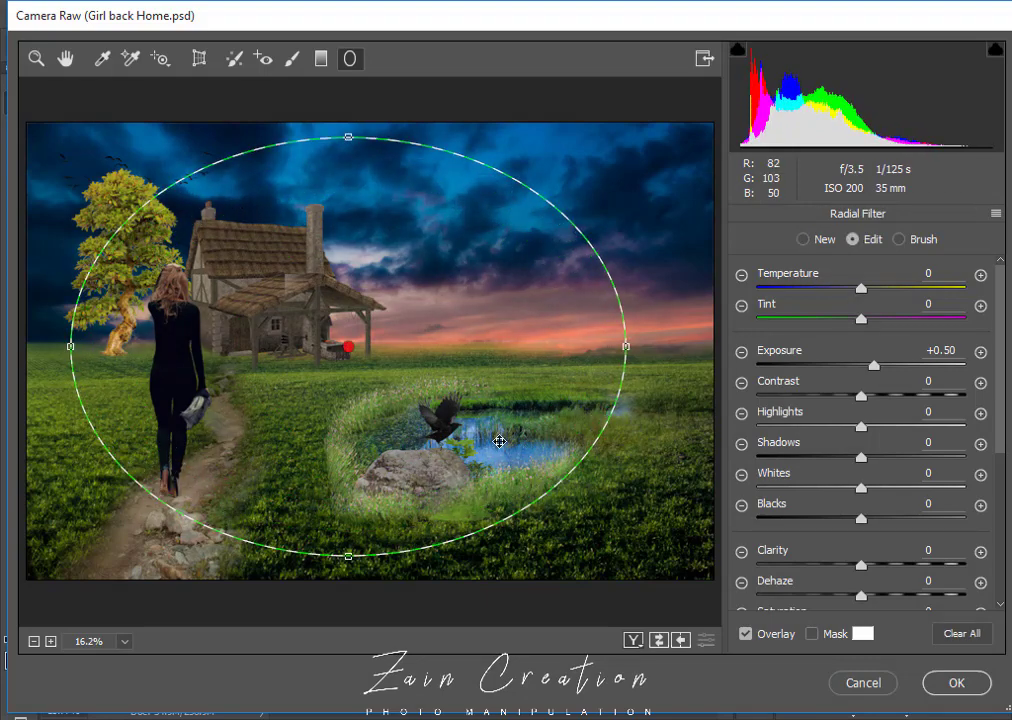
left_click_drag(343, 345, 461, 374)
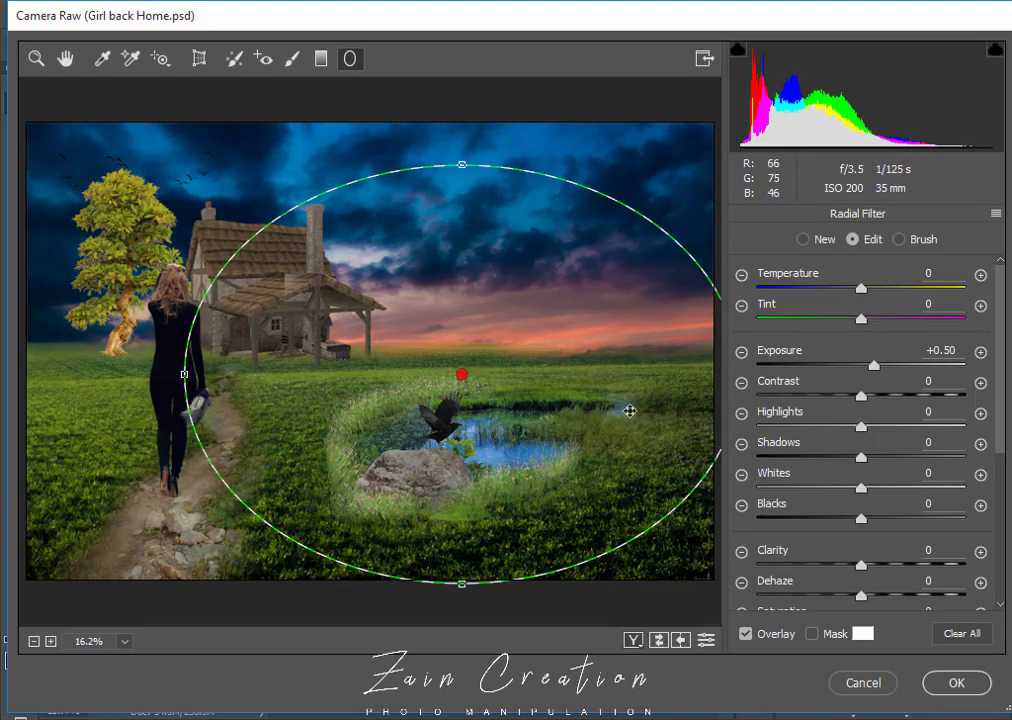
scroll(883, 573, "down", 3)
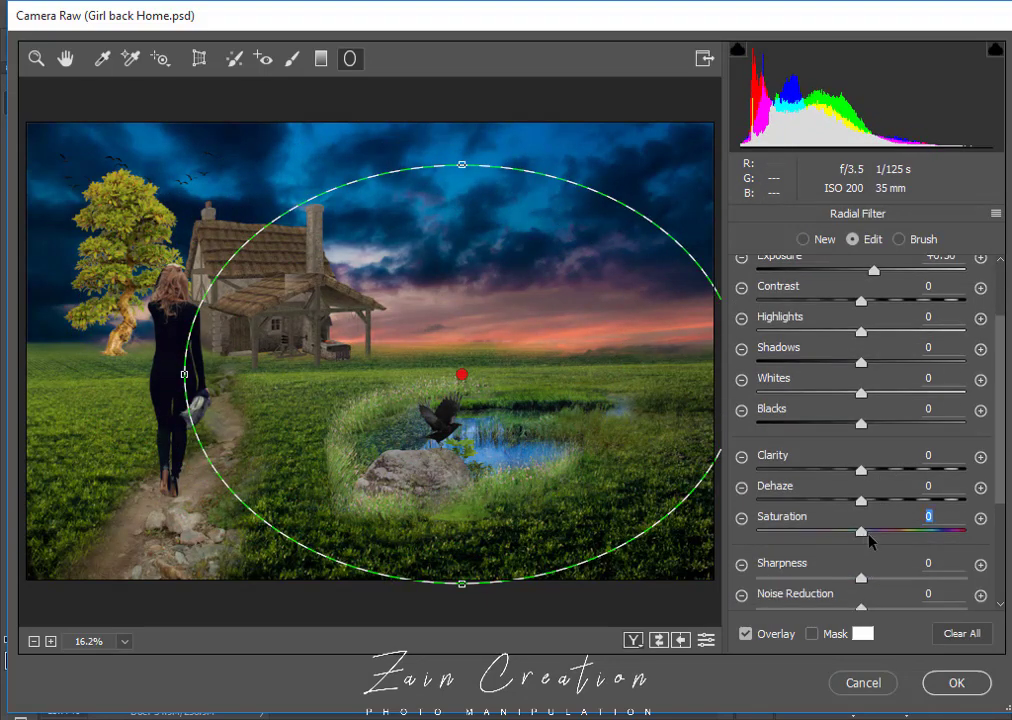
mouse_move(868, 538)
left_mouse_down()
mouse_move(894, 541)
mouse_move(806, 537)
mouse_move(851, 537)
mouse_move(886, 498)
mouse_move(930, 485)
mouse_move(843, 508)
left_mouse_up()
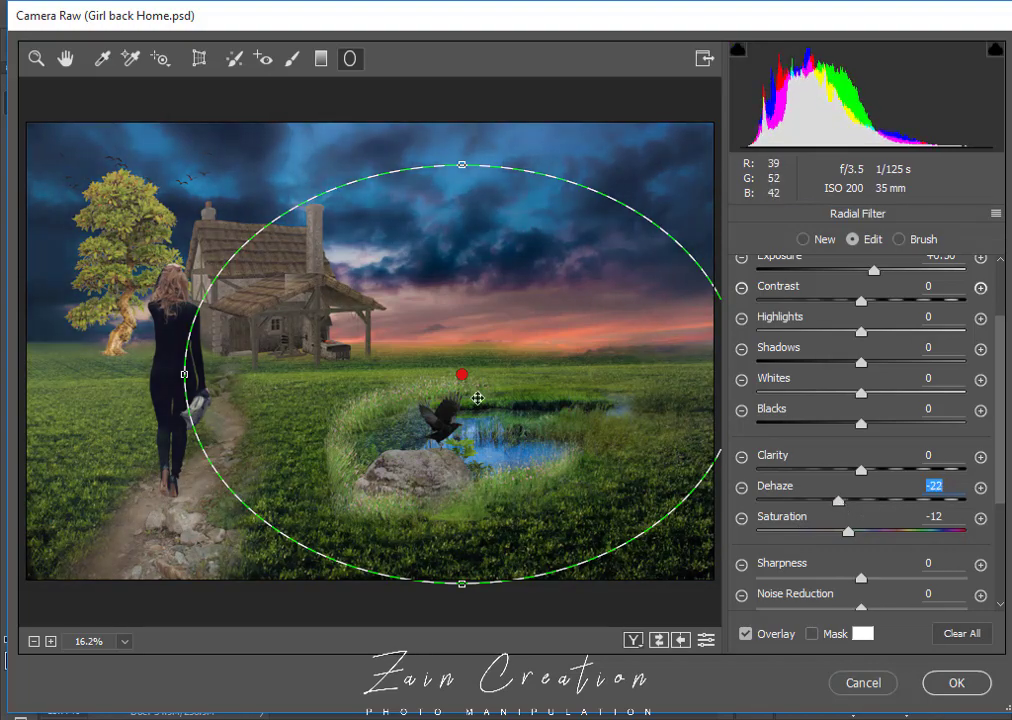
mouse_move(461, 374)
left_mouse_down()
mouse_move(312, 314)
mouse_move(352, 316)
mouse_move(459, 429)
left_mouse_up()
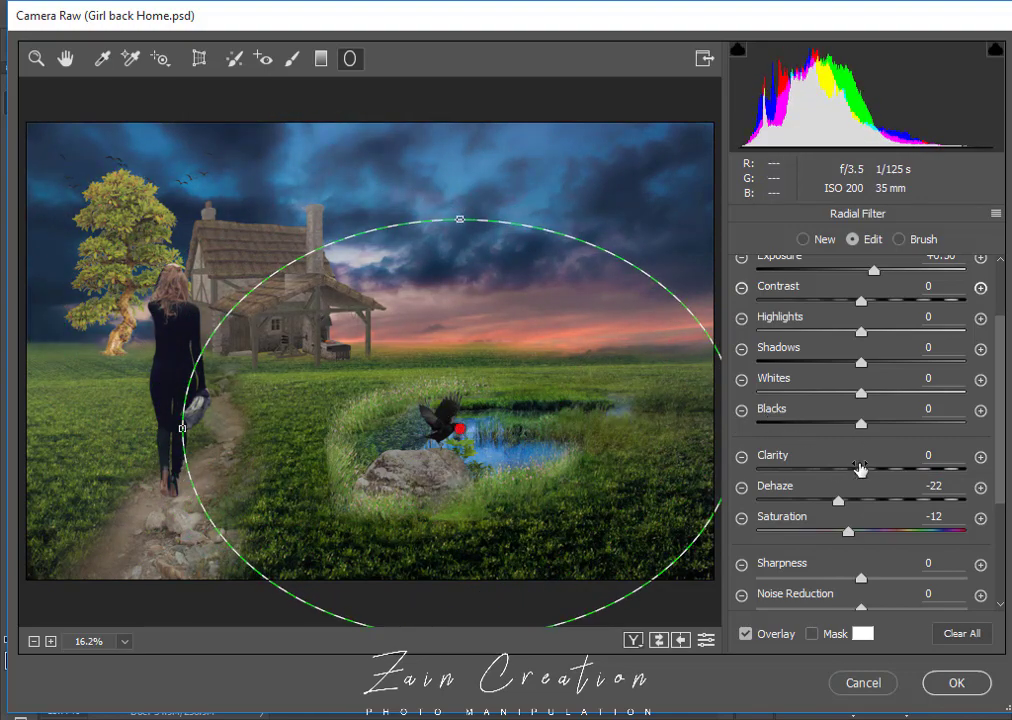
Tune the radial area's softening, highlights and whites, and set Dehaze to -10.
mouse_move(861, 470)
left_mouse_down()
mouse_move(837, 470)
mouse_move(848, 470)
mouse_move(854, 533)
mouse_move(870, 533)
left_mouse_up()
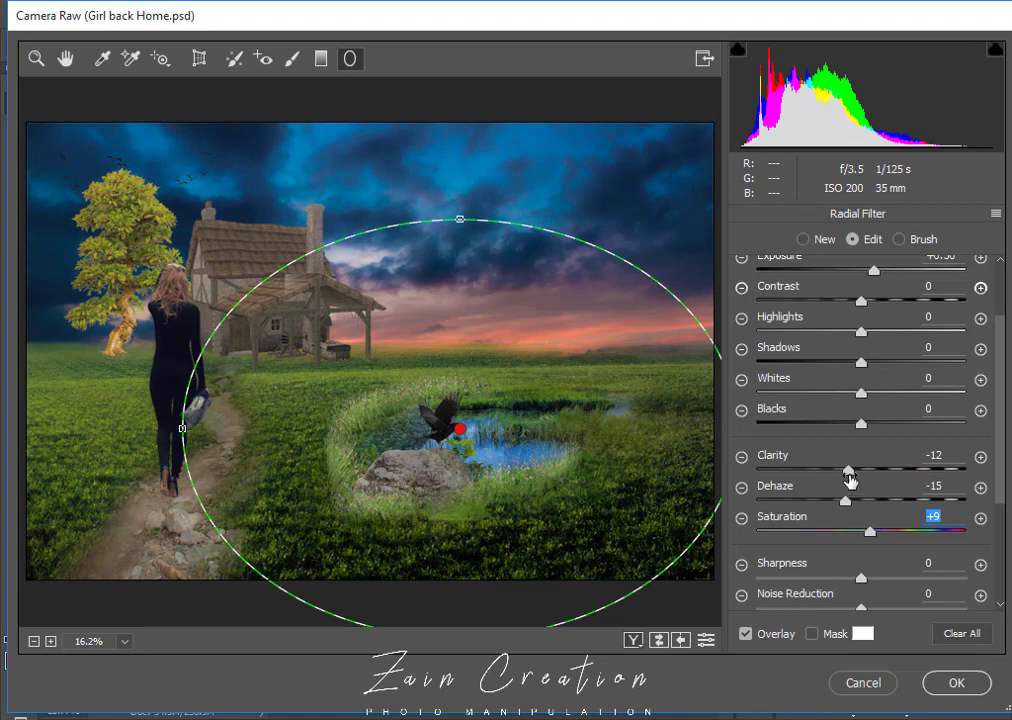
left_click_drag(849, 472, 855, 472)
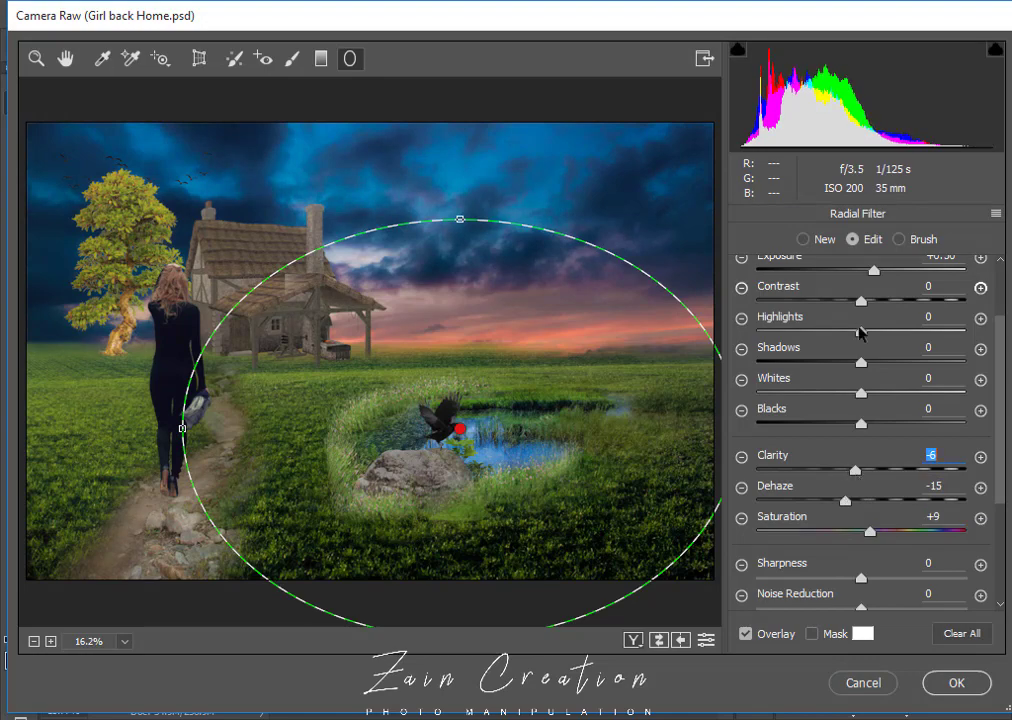
mouse_move(860, 333)
left_mouse_down()
mouse_move(838, 332)
mouse_move(883, 334)
mouse_move(827, 345)
left_mouse_up()
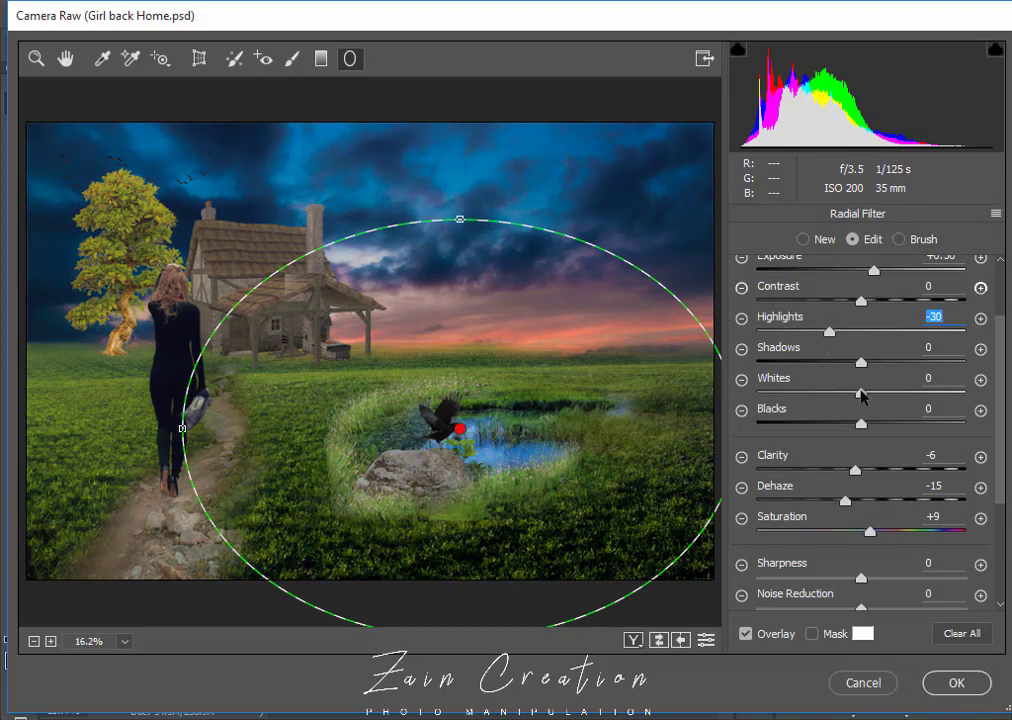
mouse_move(862, 393)
left_mouse_down()
mouse_move(883, 393)
mouse_move(829, 393)
mouse_move(890, 393)
mouse_move(860, 396)
mouse_move(878, 368)
mouse_move(815, 362)
left_mouse_up()
scroll(888, 456, "down", 1)
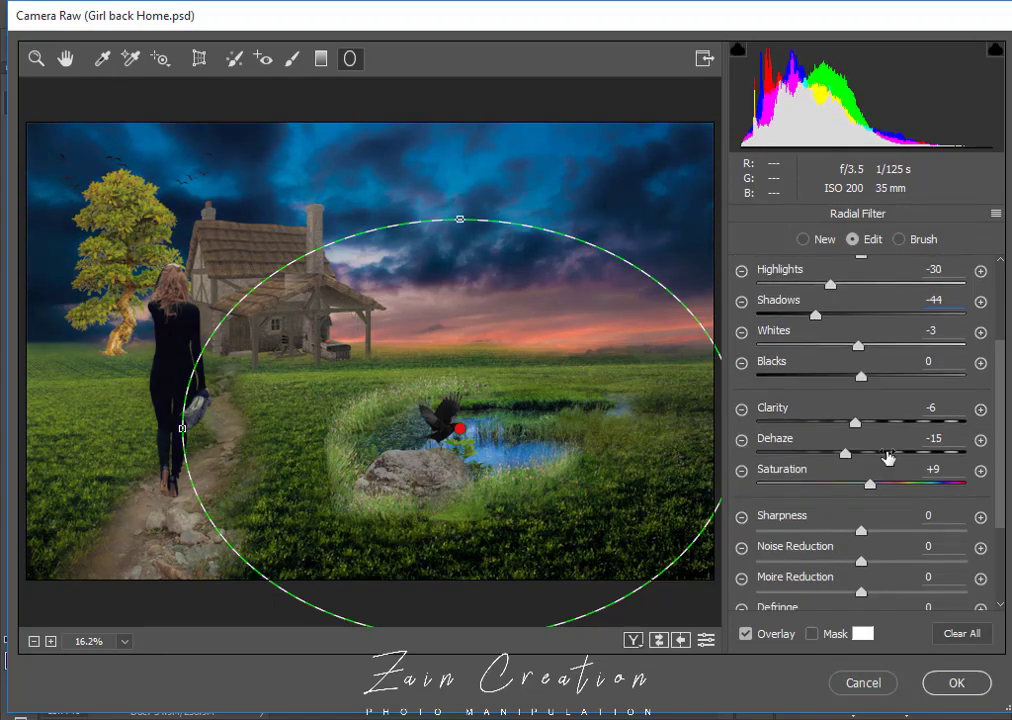
scroll(880, 468, "down", 2)
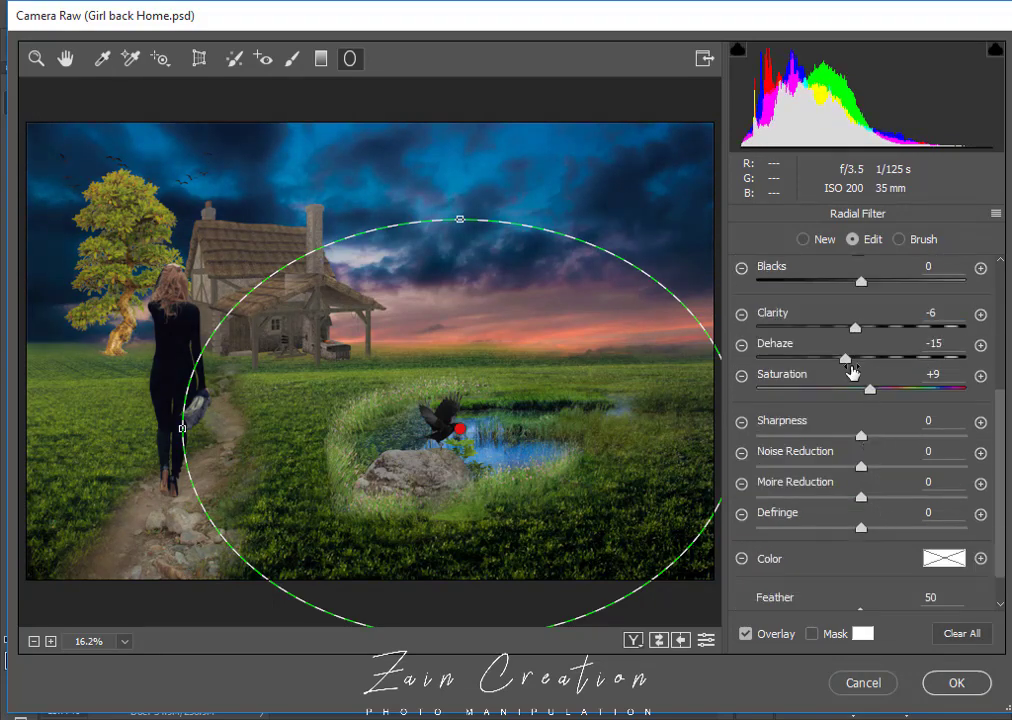
mouse_move(851, 370)
left_mouse_down()
mouse_move(870, 357)
mouse_move(860, 383)
left_mouse_up()
Cool the radial area's temperature to -30 and apply the Camera Raw grade to Layer 5.
scroll(863, 374, "up", 2)
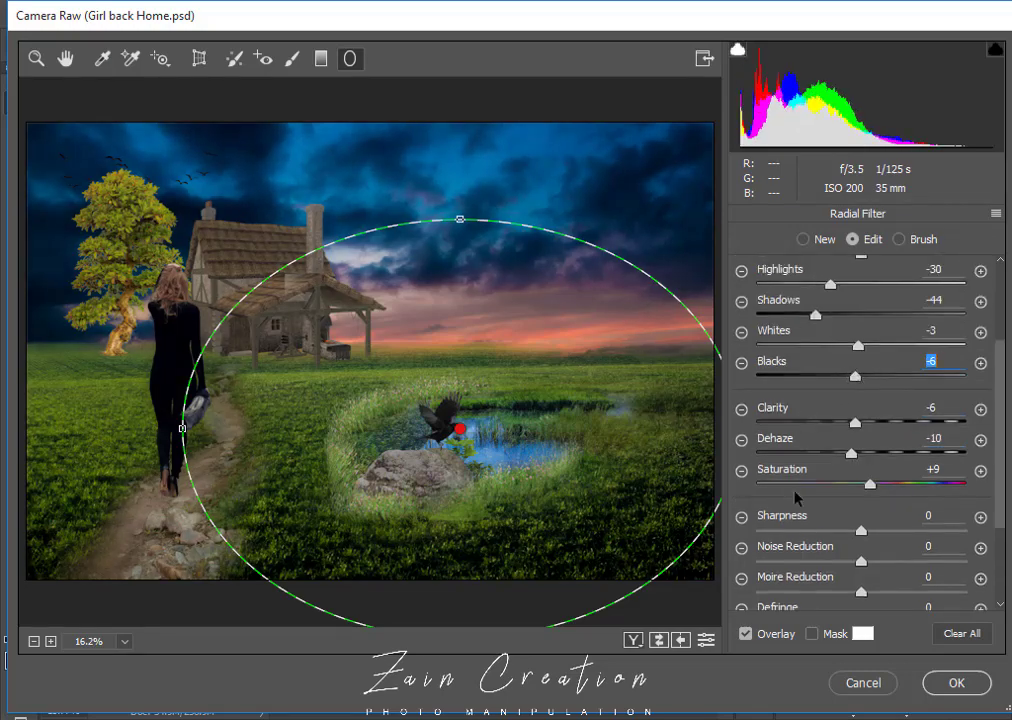
scroll(858, 307, "up", 1)
scroll(860, 308, "up", 2)
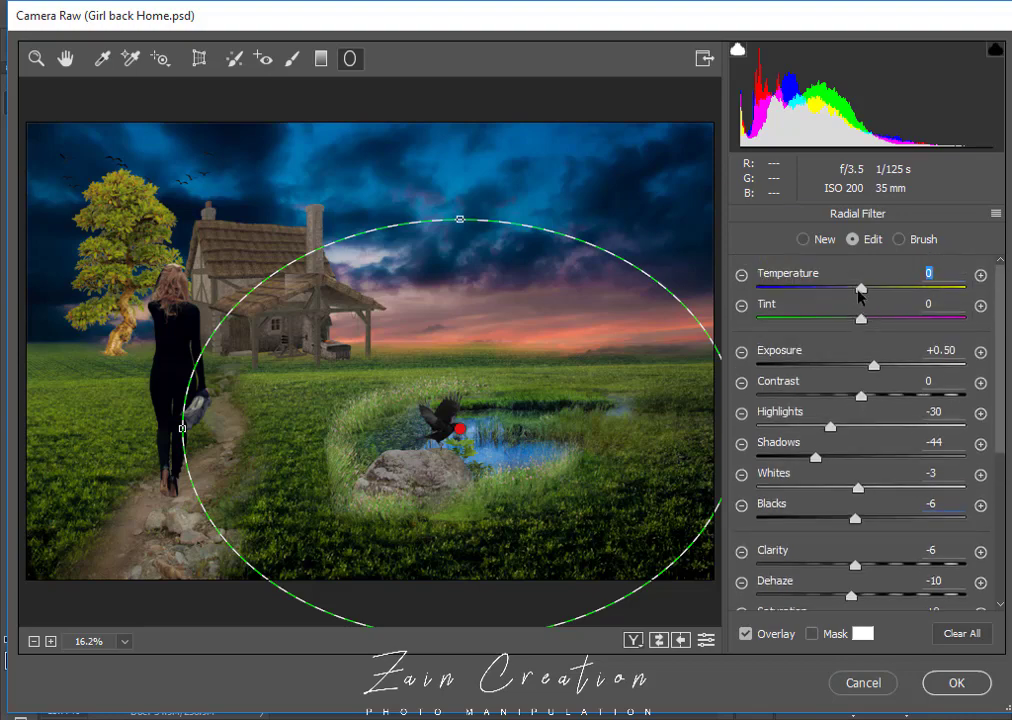
mouse_move(859, 292)
left_mouse_down()
mouse_move(826, 291)
mouse_move(870, 291)
mouse_move(834, 305)
left_mouse_up()
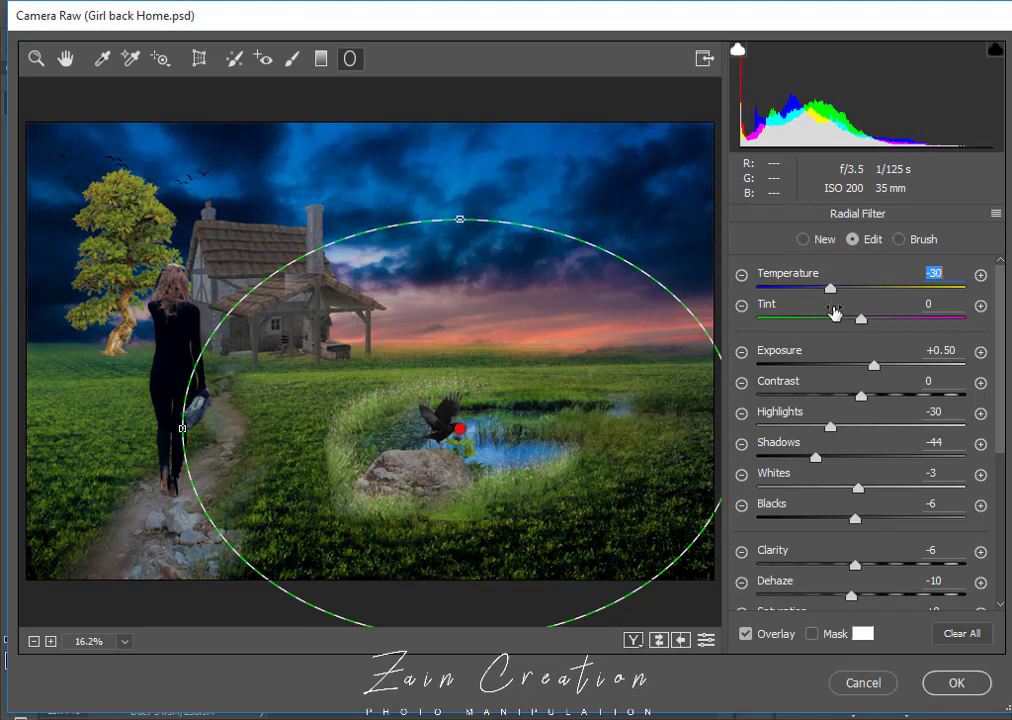
left_click(958, 684)
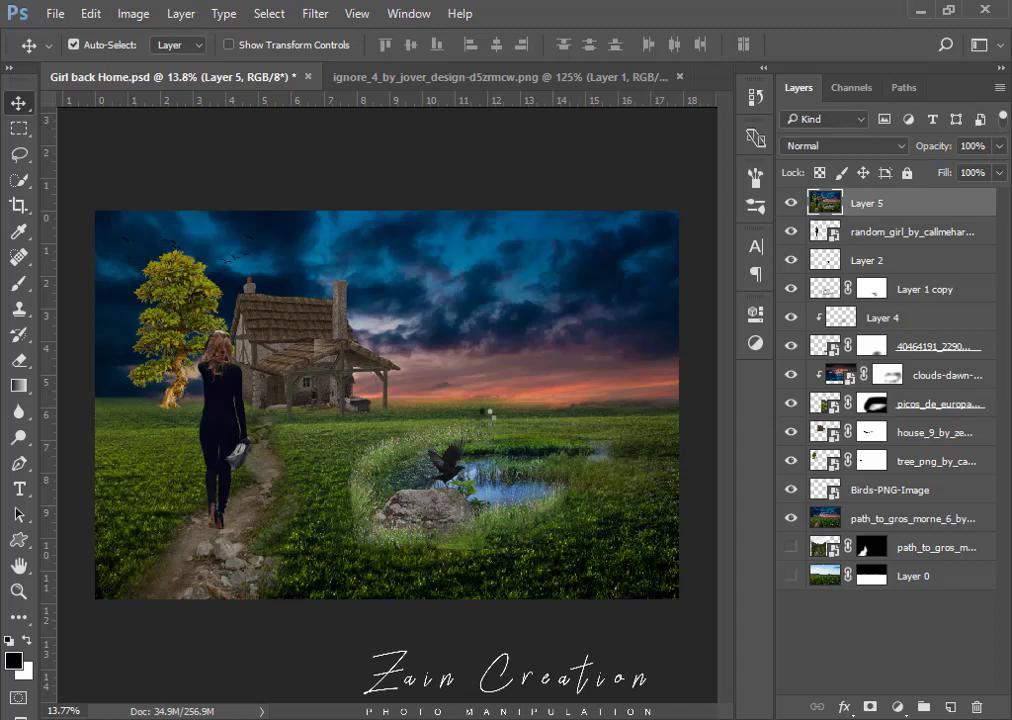
scroll(395, 413, "up", 1)
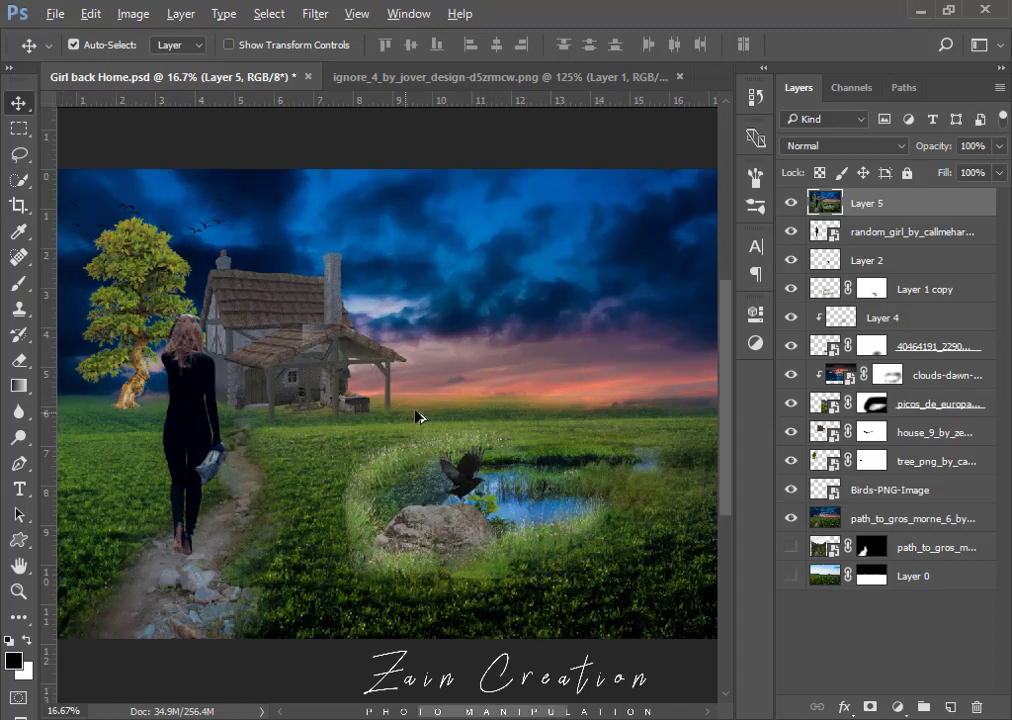
scroll(421, 416, "down", 1)
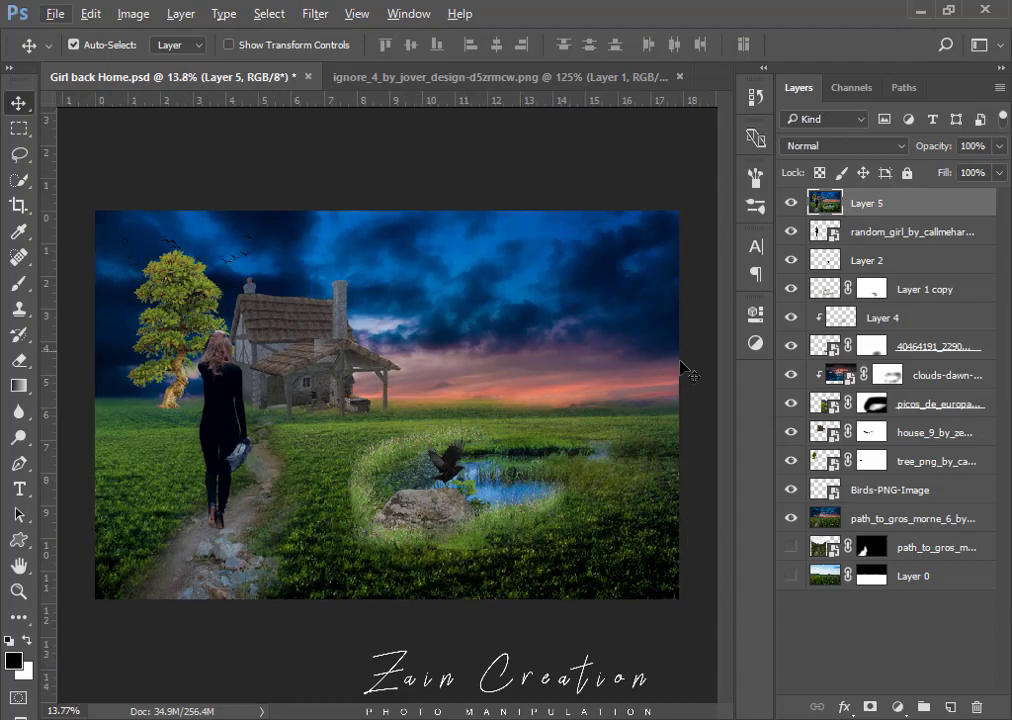
key("ctrl+space")
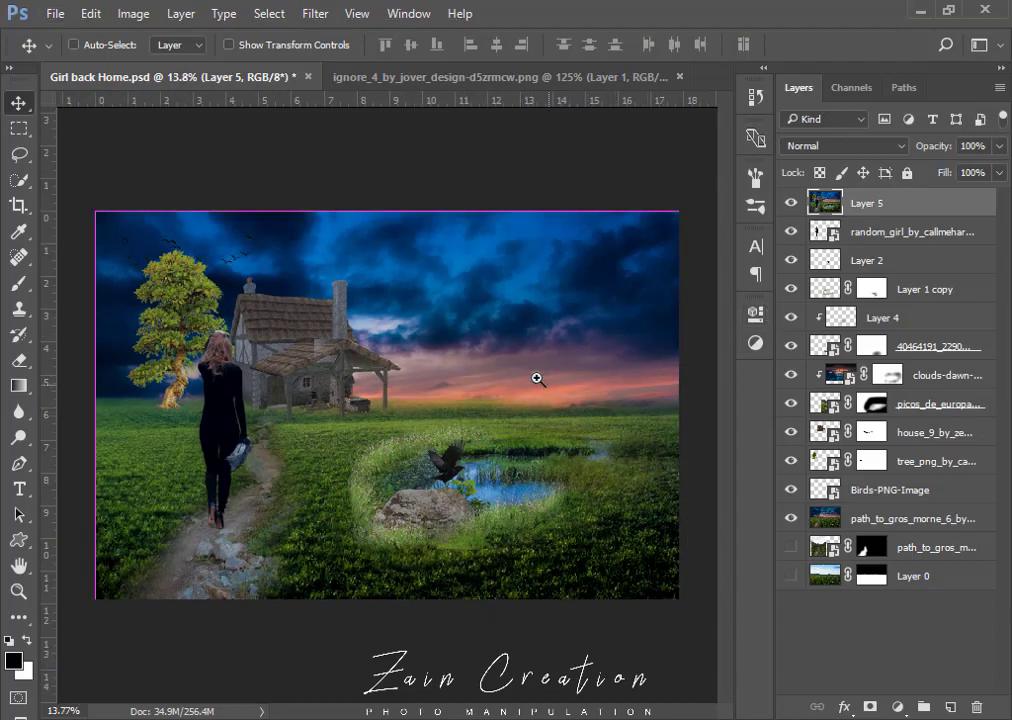
scroll(523, 375, "up", 1)
scroll(535, 375, "down", 1)
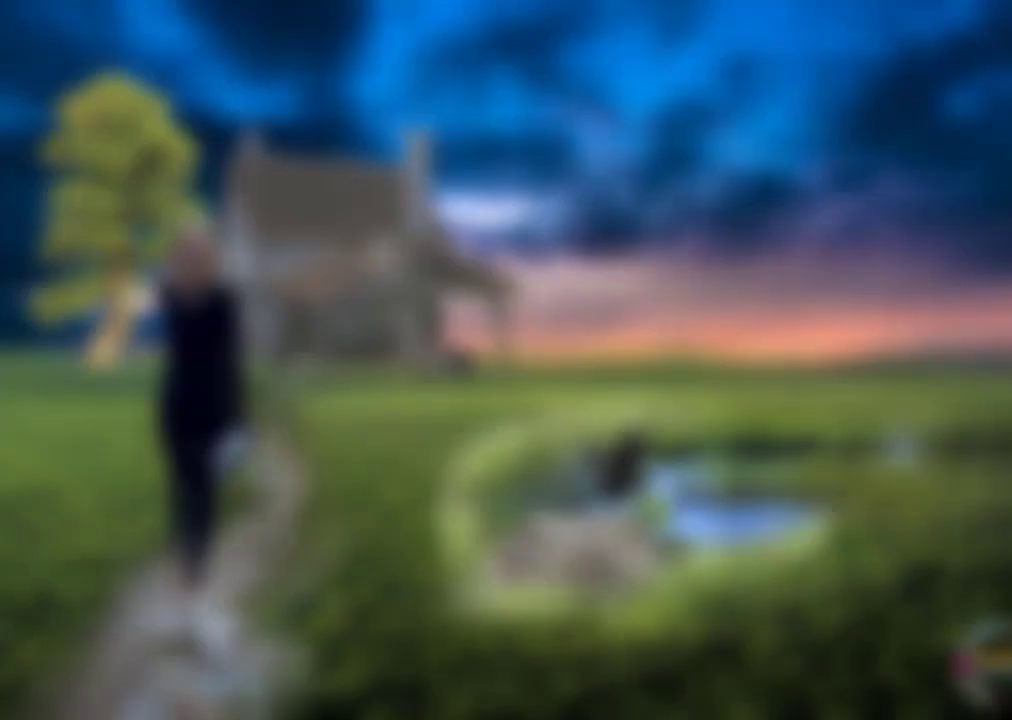